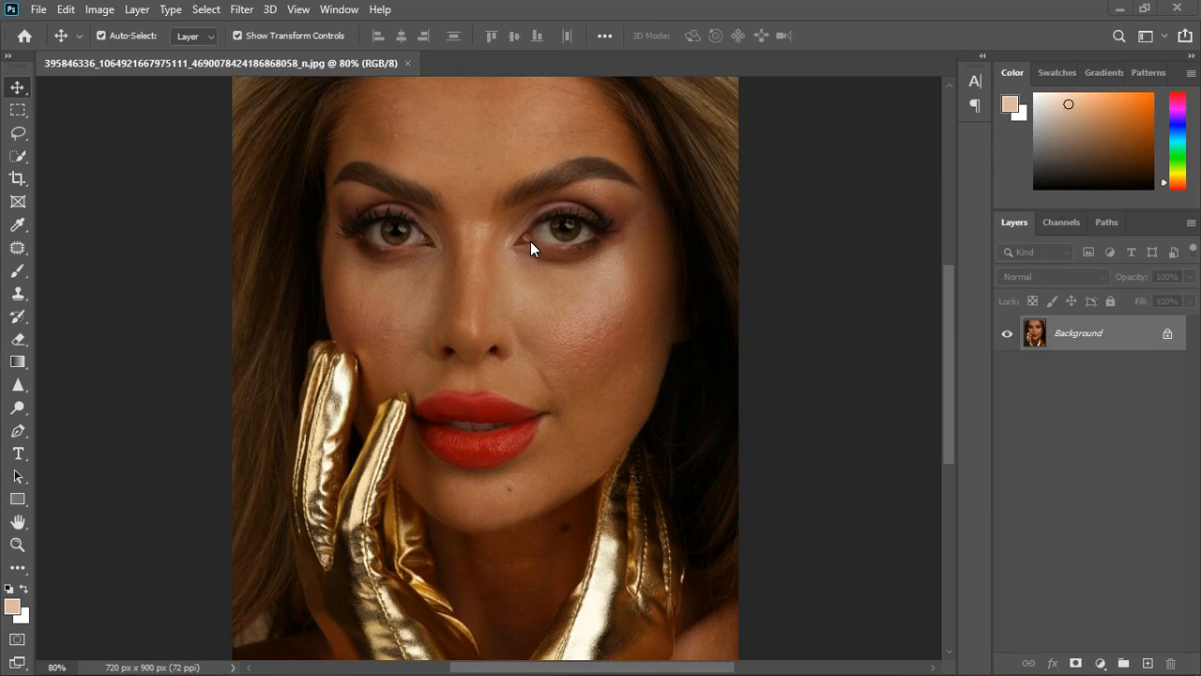
Examine the portrait's skin tones and facial details up close and as a whole.
scroll(512, 234, down, 1)
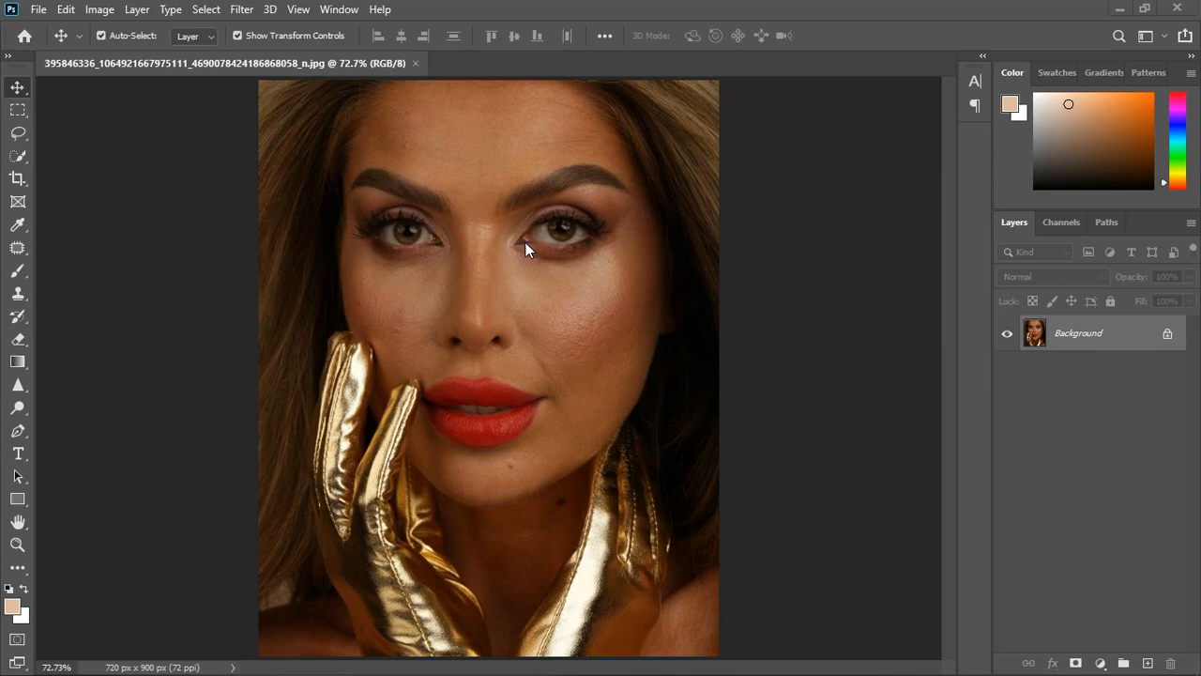
scroll(489, 242, down, 2)
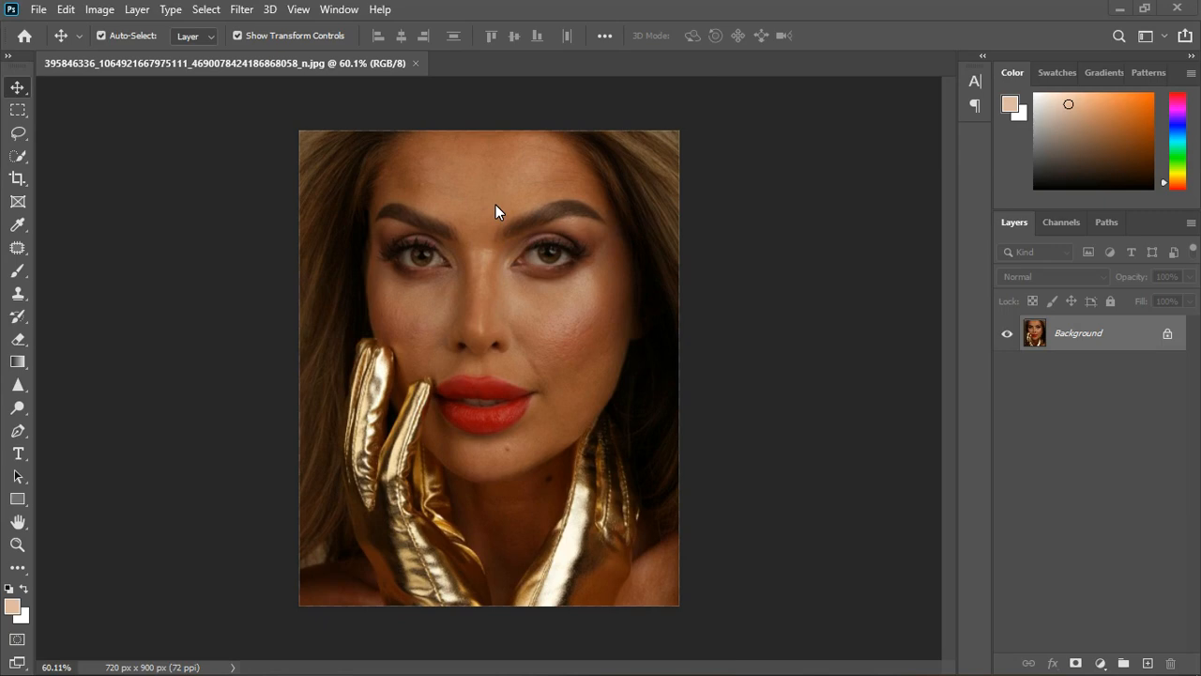
scroll(497, 188, up, 2)
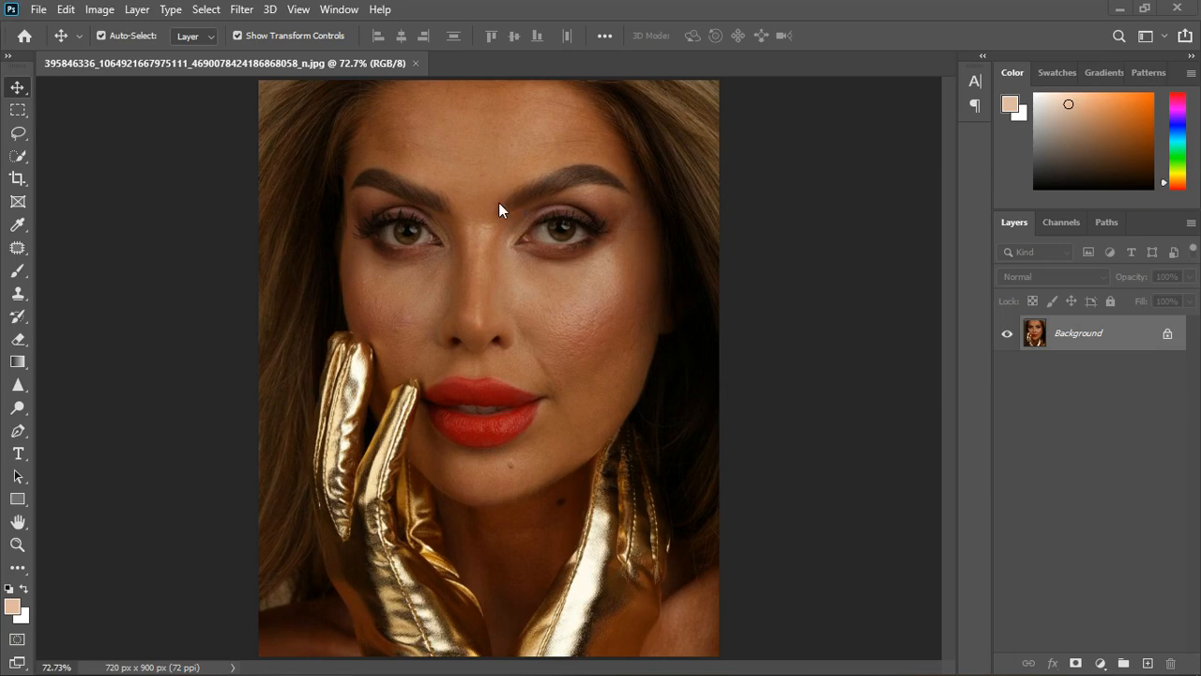
scroll(486, 211, down, 1)
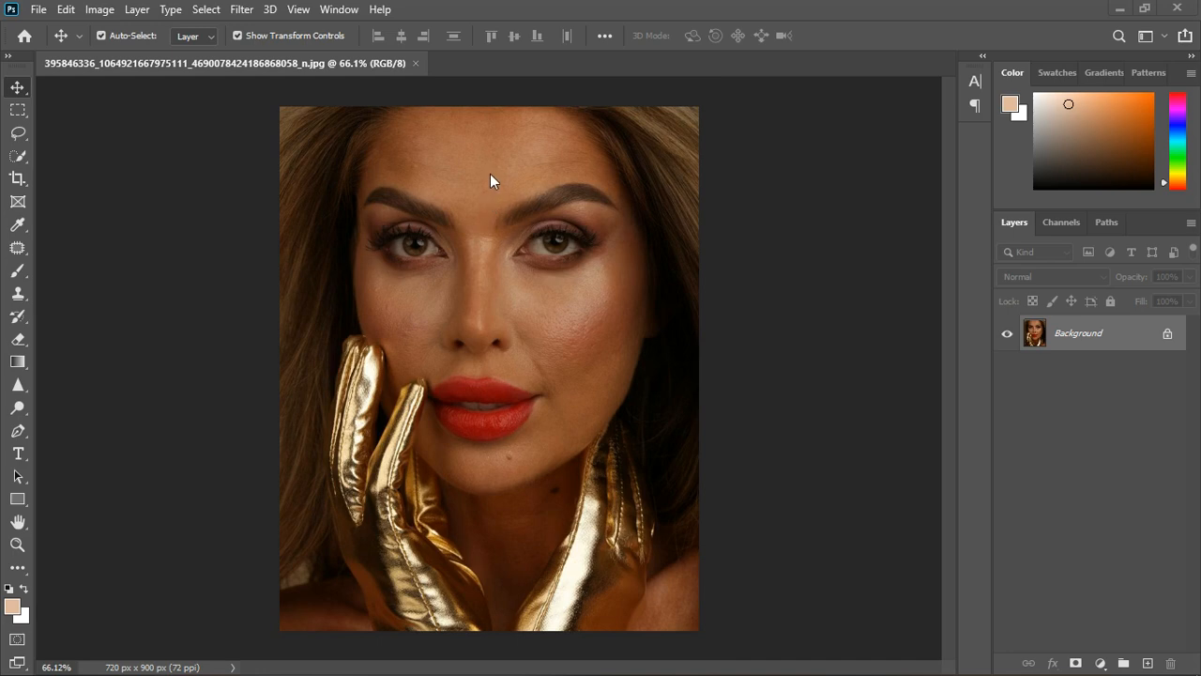
scroll(490, 175, up, 1)
scroll(489, 175, up, 5)
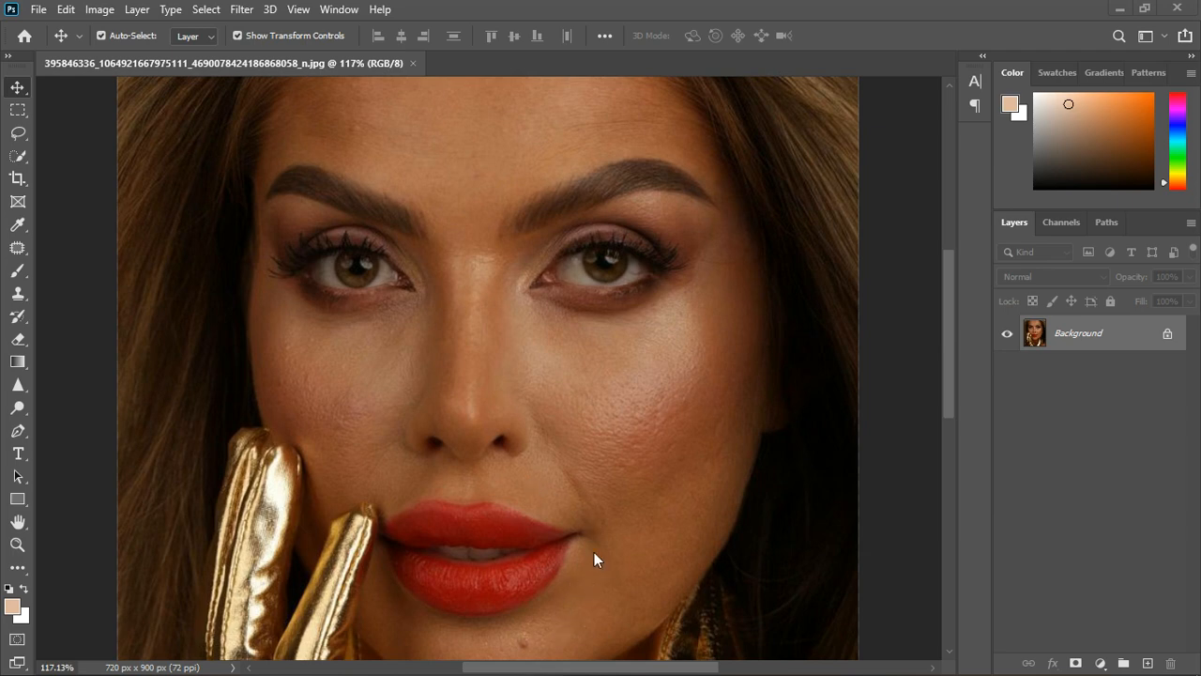
scroll(601, 361, down, 5)
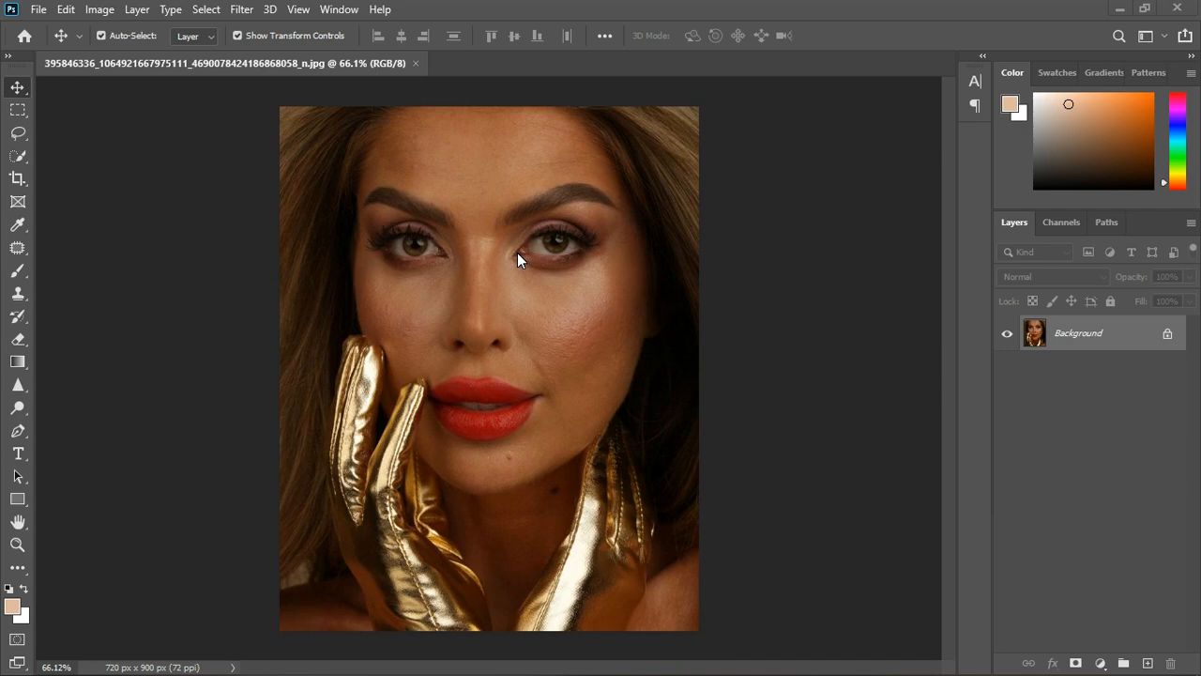
scroll(526, 251, up, 1)
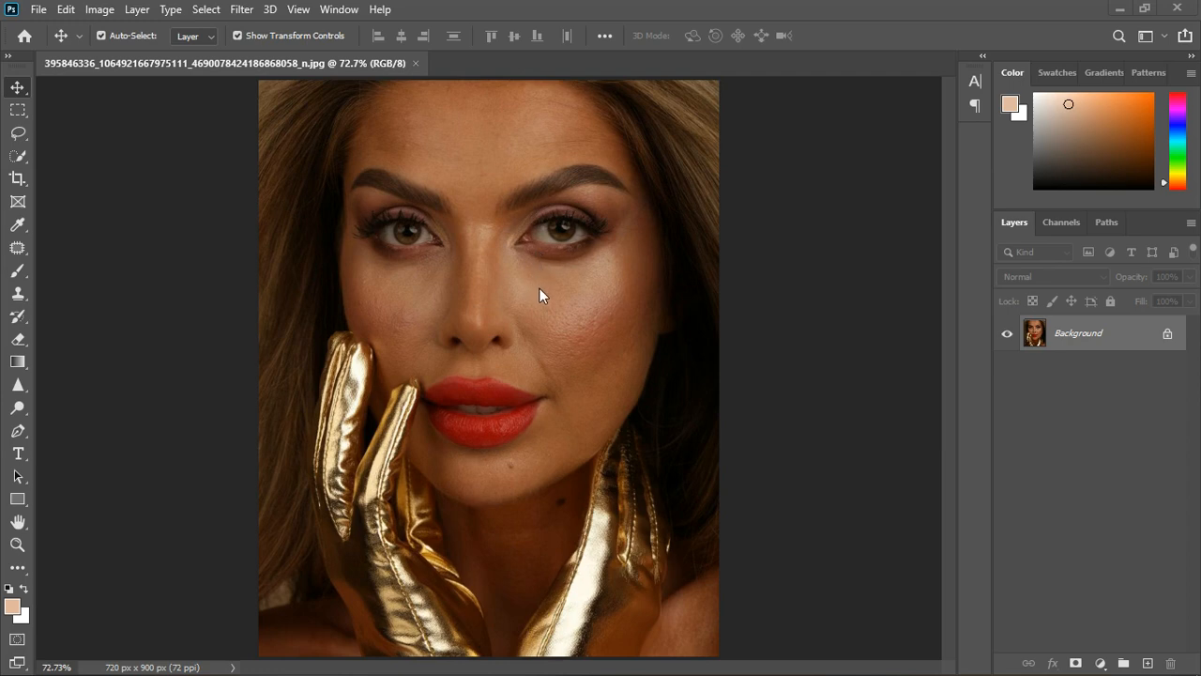
scroll(552, 295, down, 1)
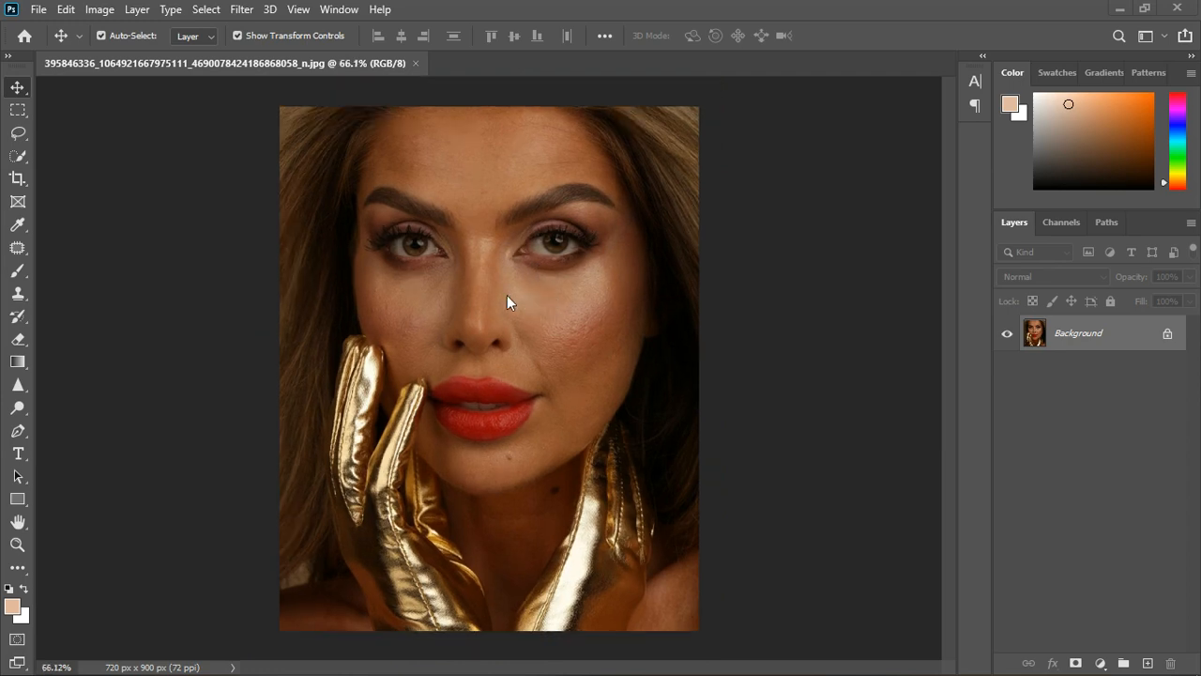
Unlock the background layer and add a Solid Color fill layer in e0b99e above it, hidden from view.
click(1166, 334)
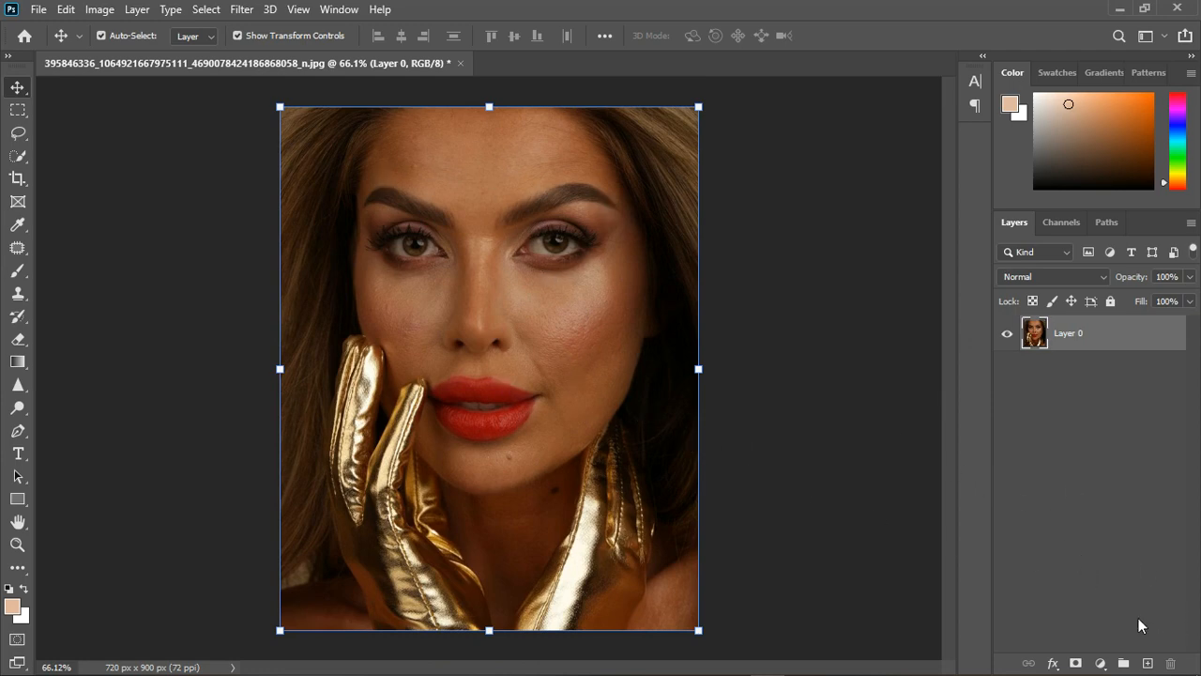
click(1103, 662)
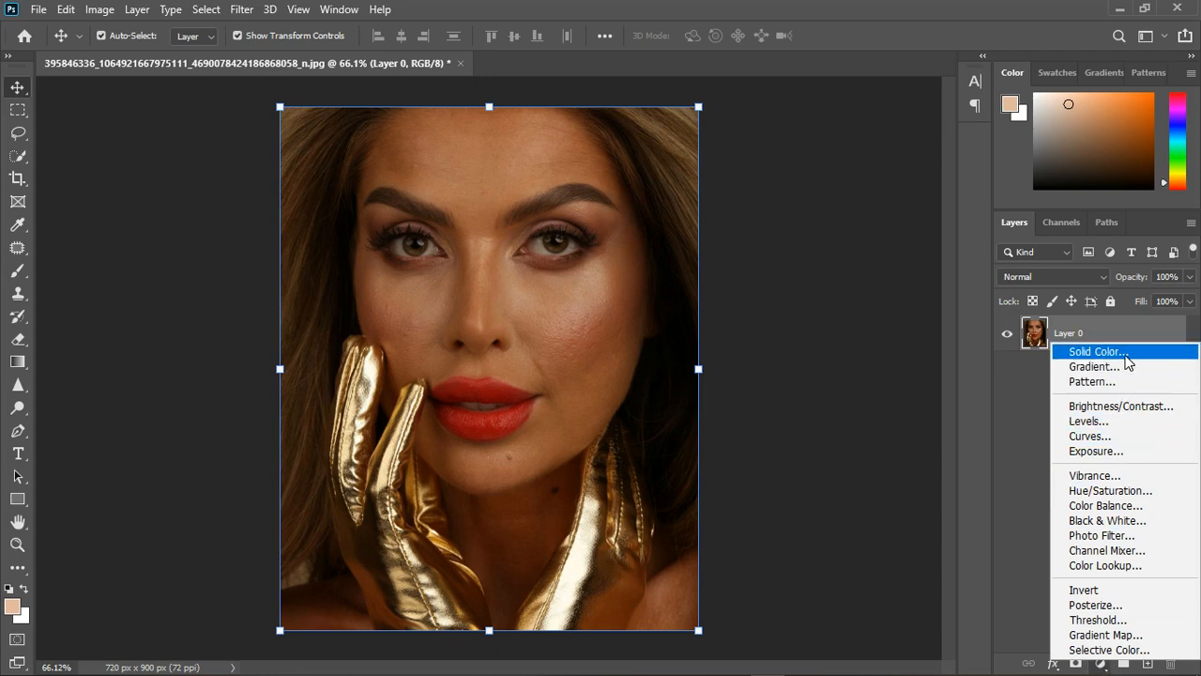
click(1096, 352)
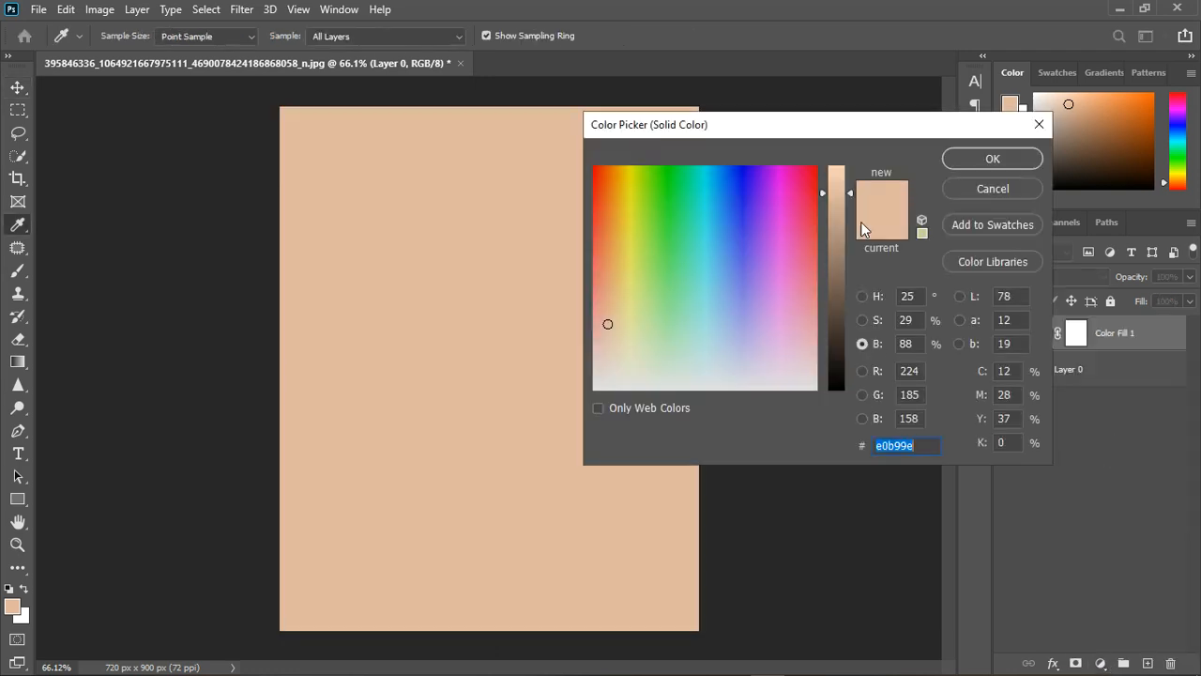
key(v)
click(991, 160)
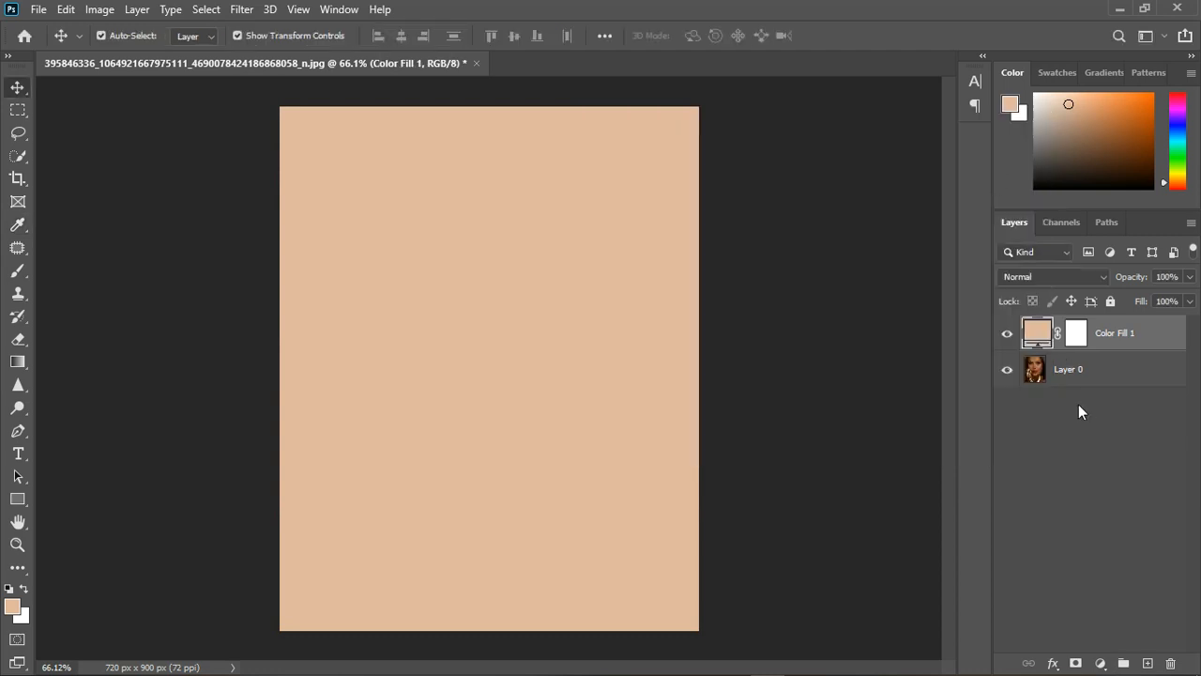
click(1007, 333)
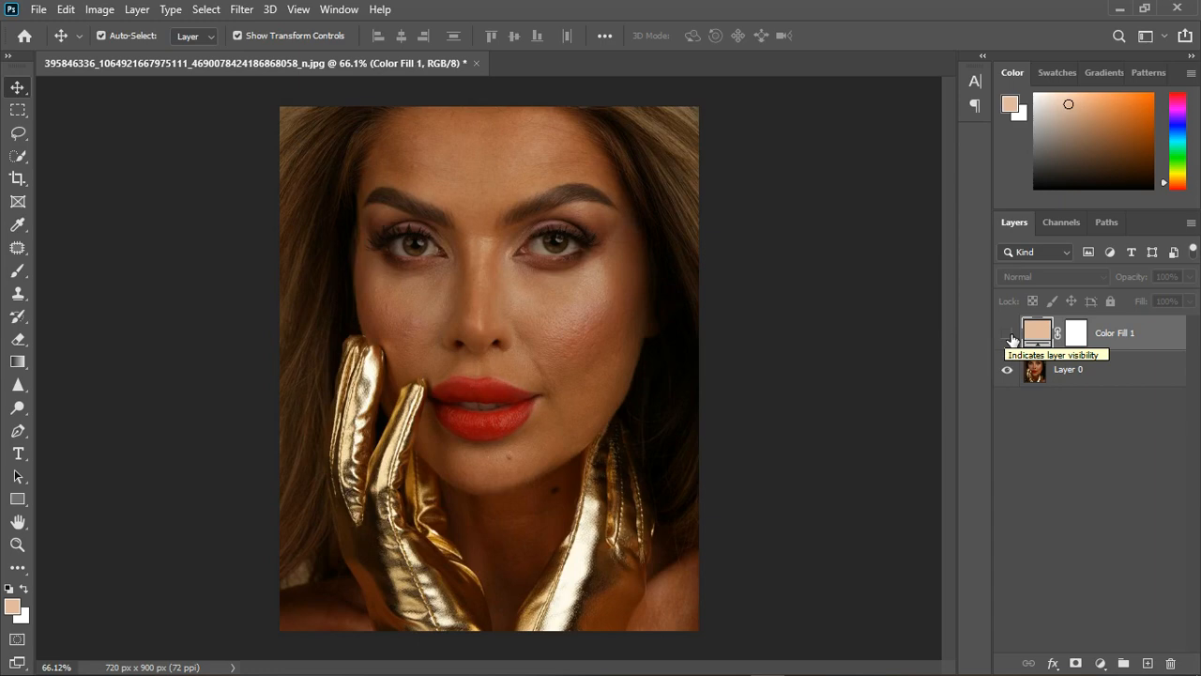
double_click(1036, 330)
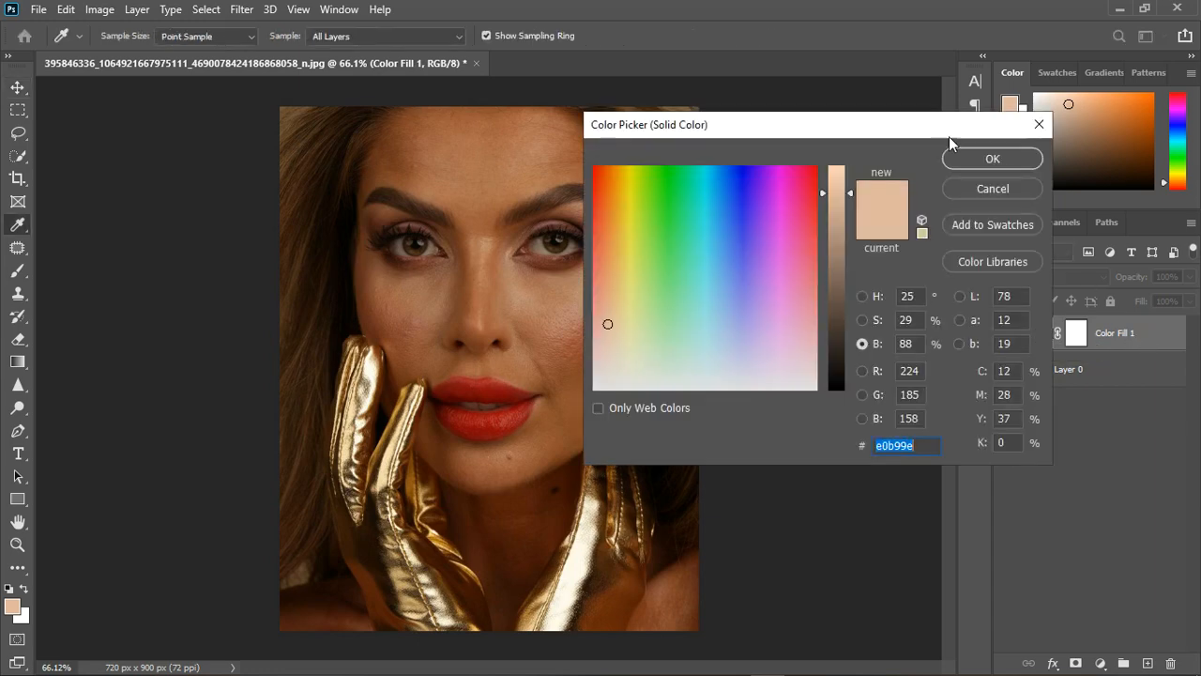
drag(948, 136, 743, 226)
click(833, 214)
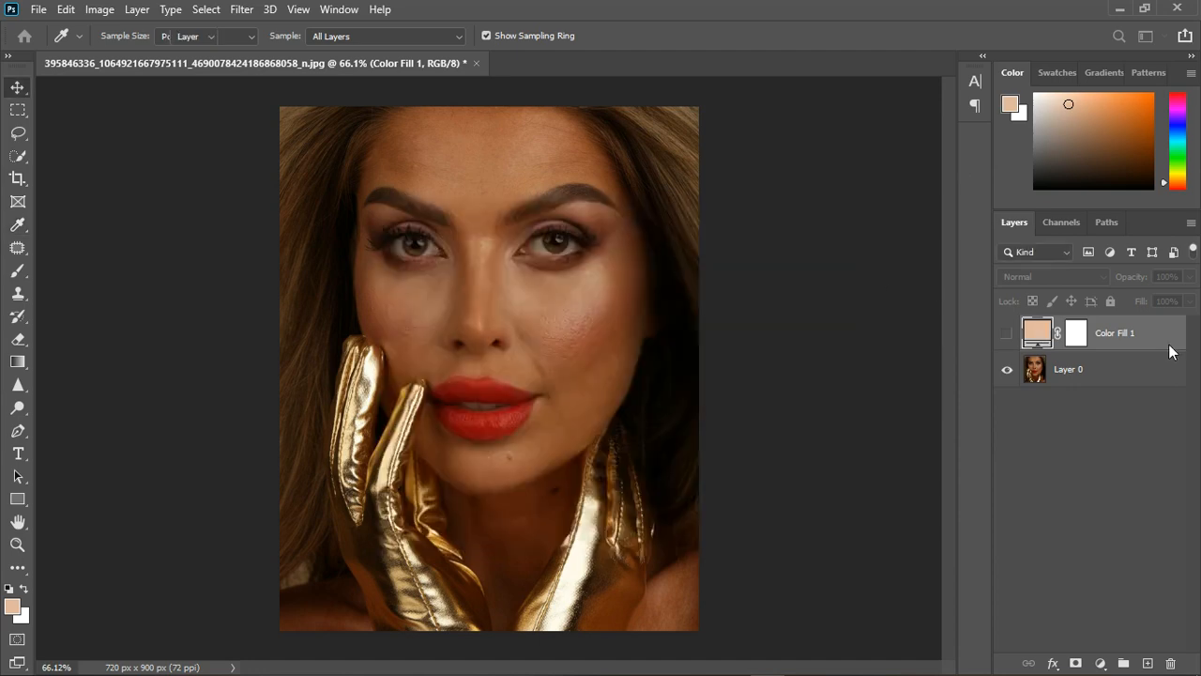
click(1006, 333)
click(1008, 333)
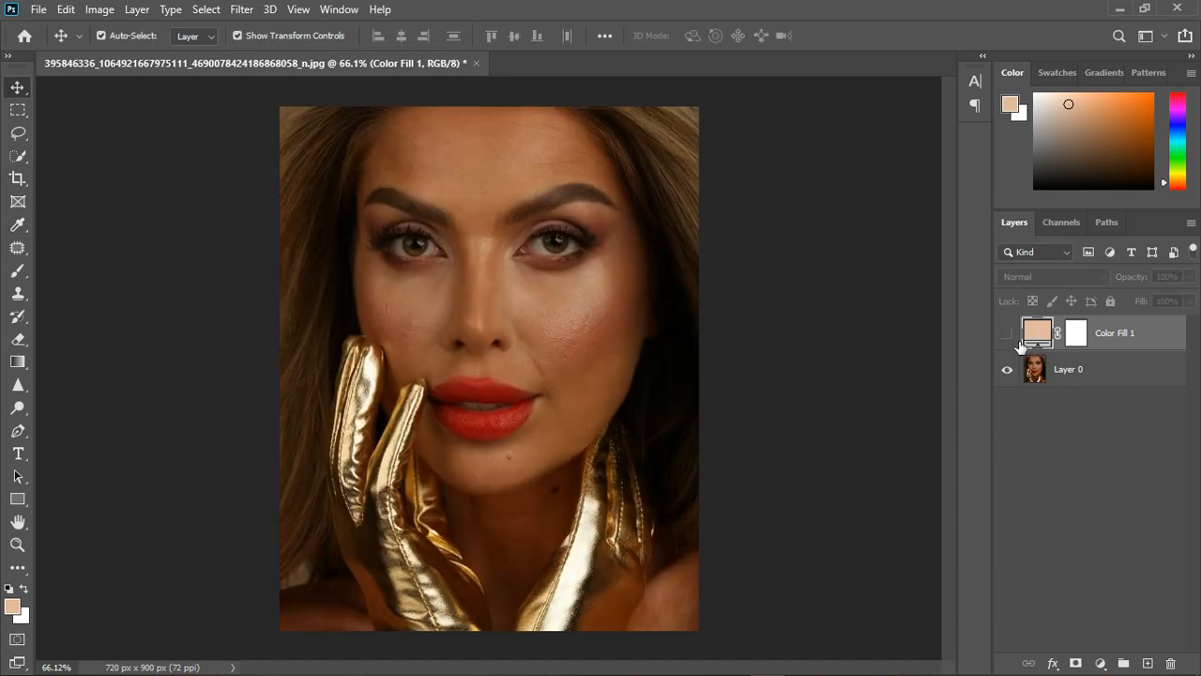
Recolor the hidden fill layer by sampling the white of the eye and raising the sampled color's brightness to 84%.
double_click(1037, 336)
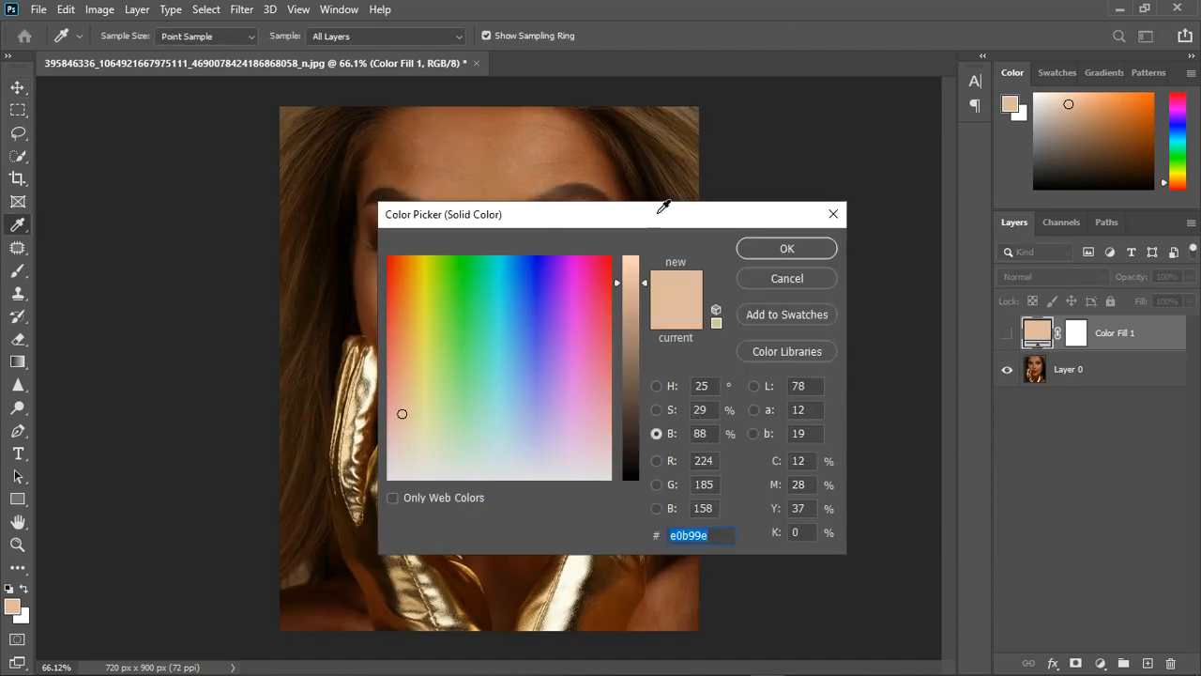
drag(666, 204, 1023, 169)
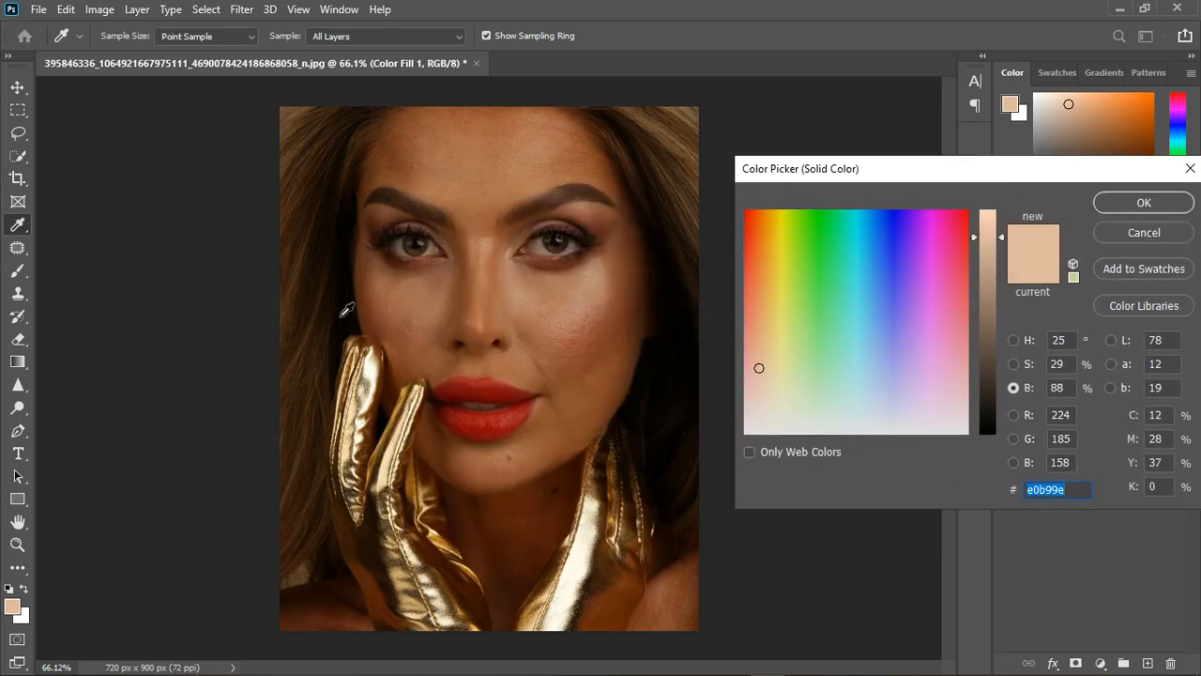
click(553, 259)
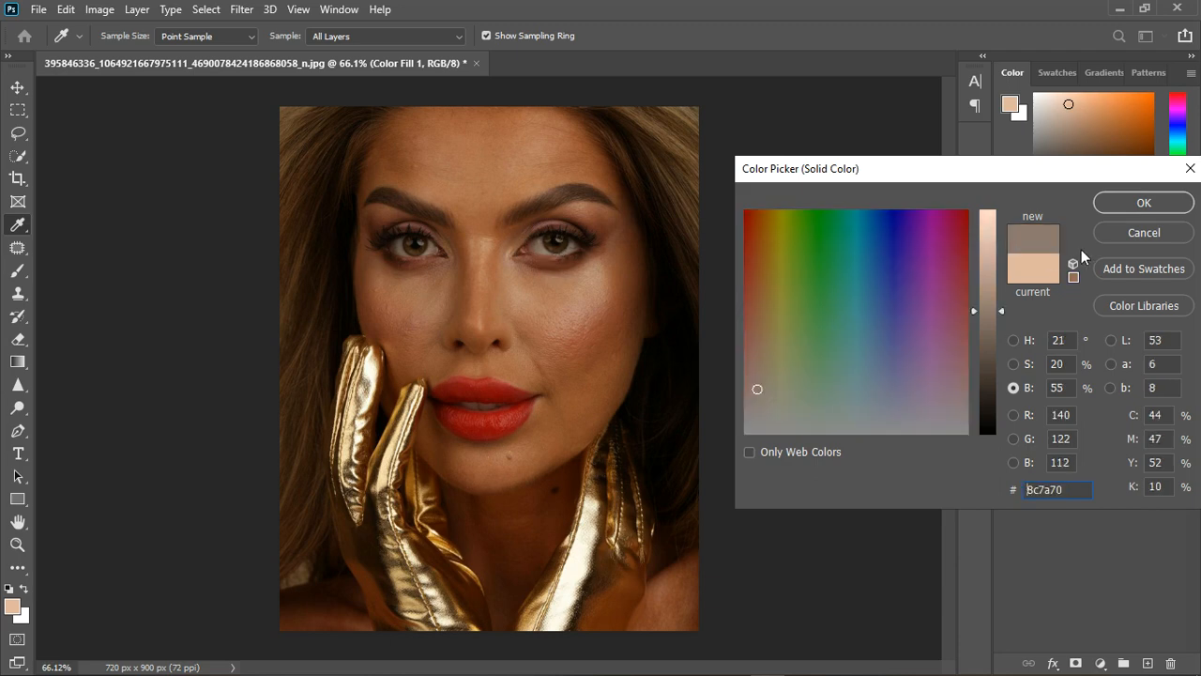
drag(1046, 177, 919, 304)
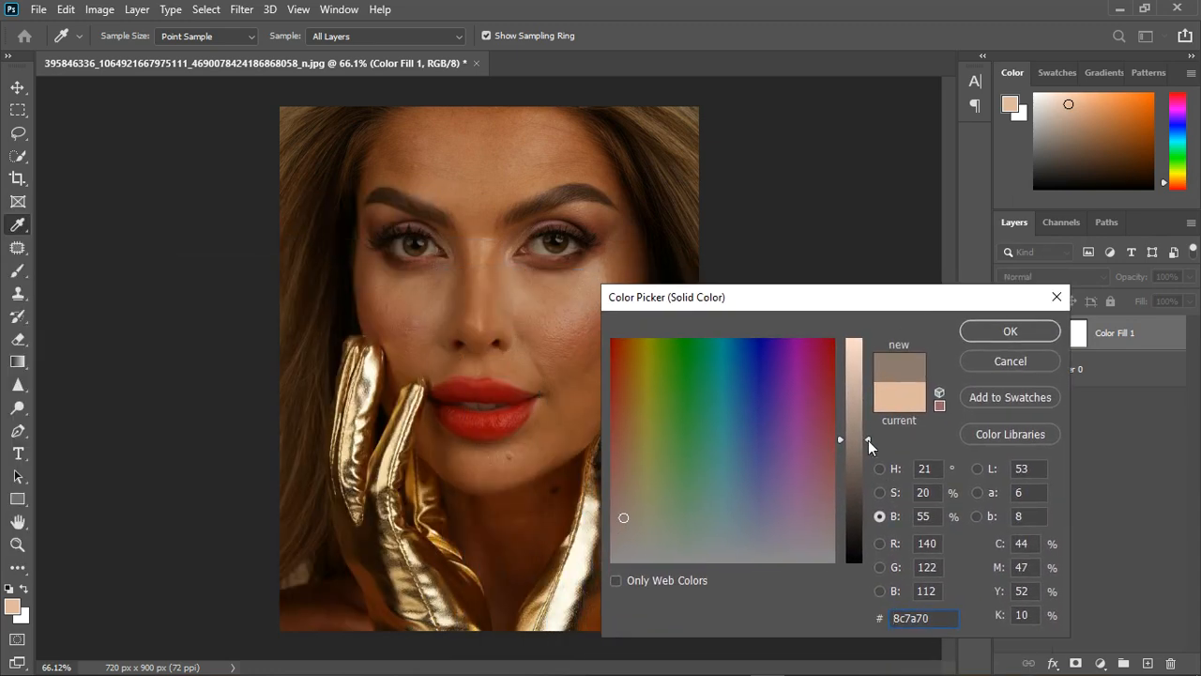
drag(867, 440, 875, 375)
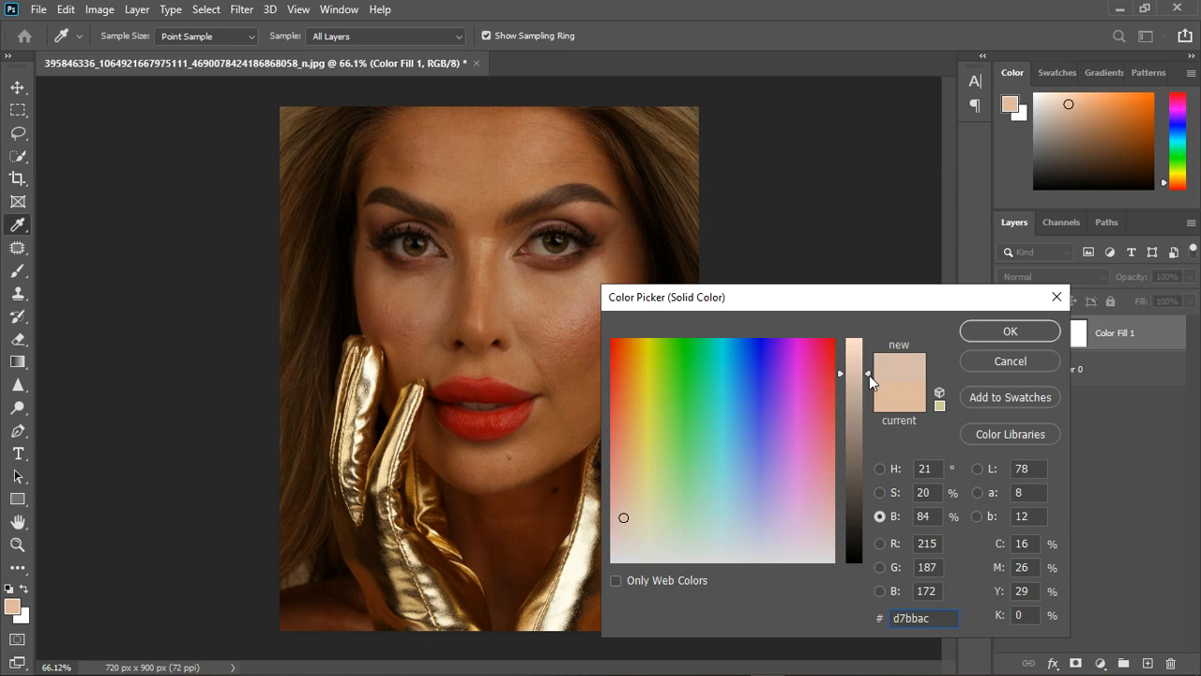
click(990, 333)
Show the color fill layer and set its blend mode to Divide.
click(1007, 333)
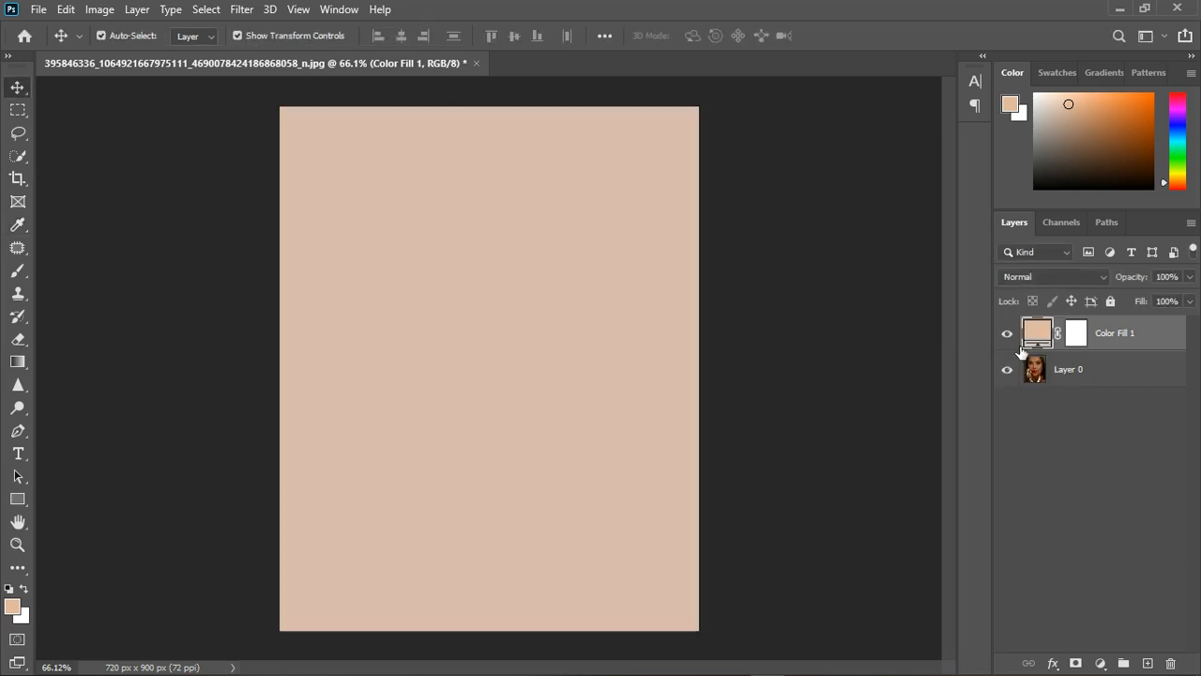
click(1055, 277)
click(1024, 592)
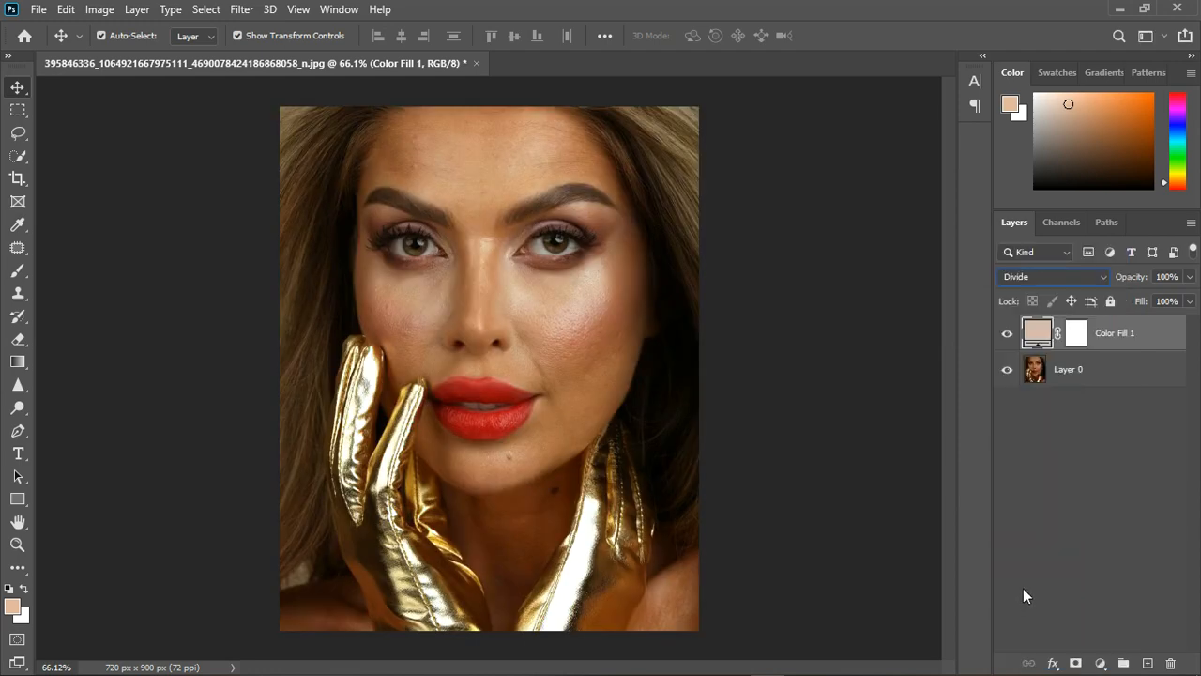
click(1009, 336)
click(1008, 336)
Raise the fill color's brightness to 89%, giving e4c7b6.
double_click(1037, 332)
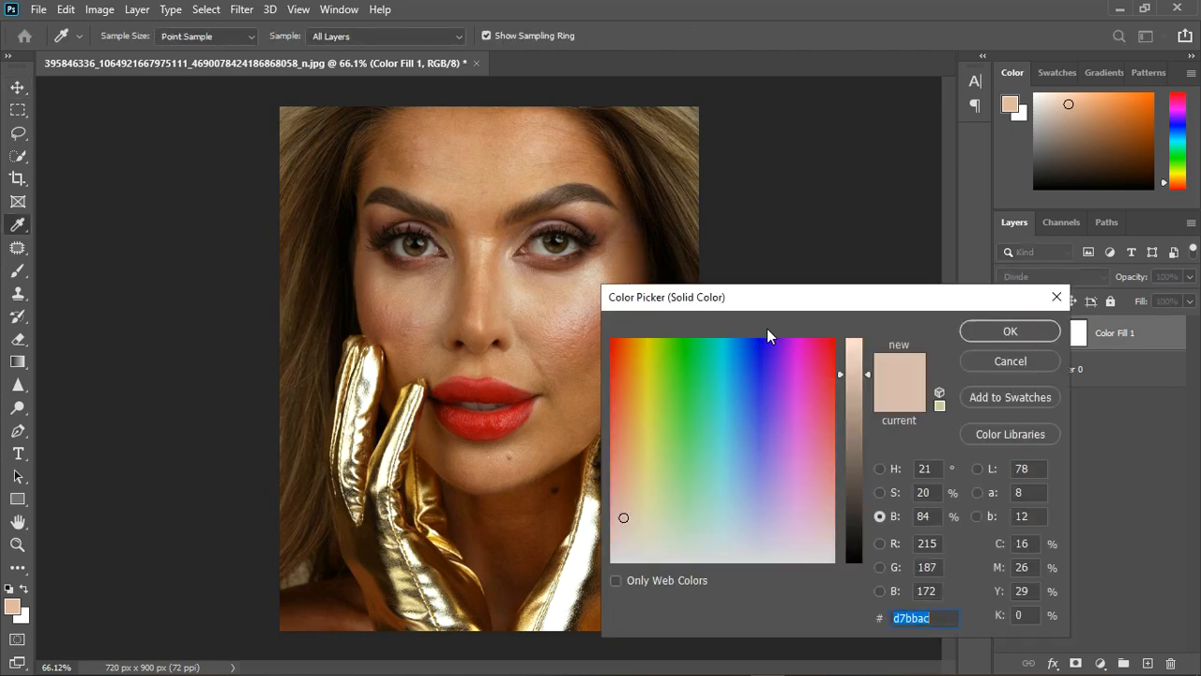
drag(810, 301, 926, 170)
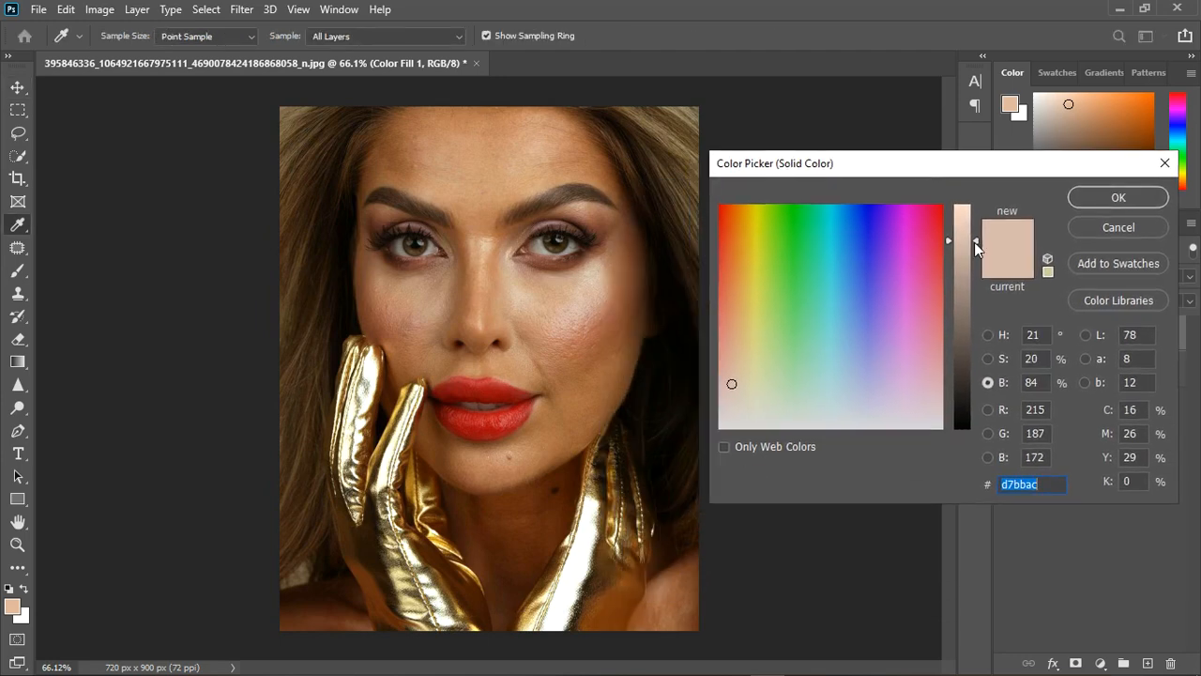
drag(974, 212, 981, 228)
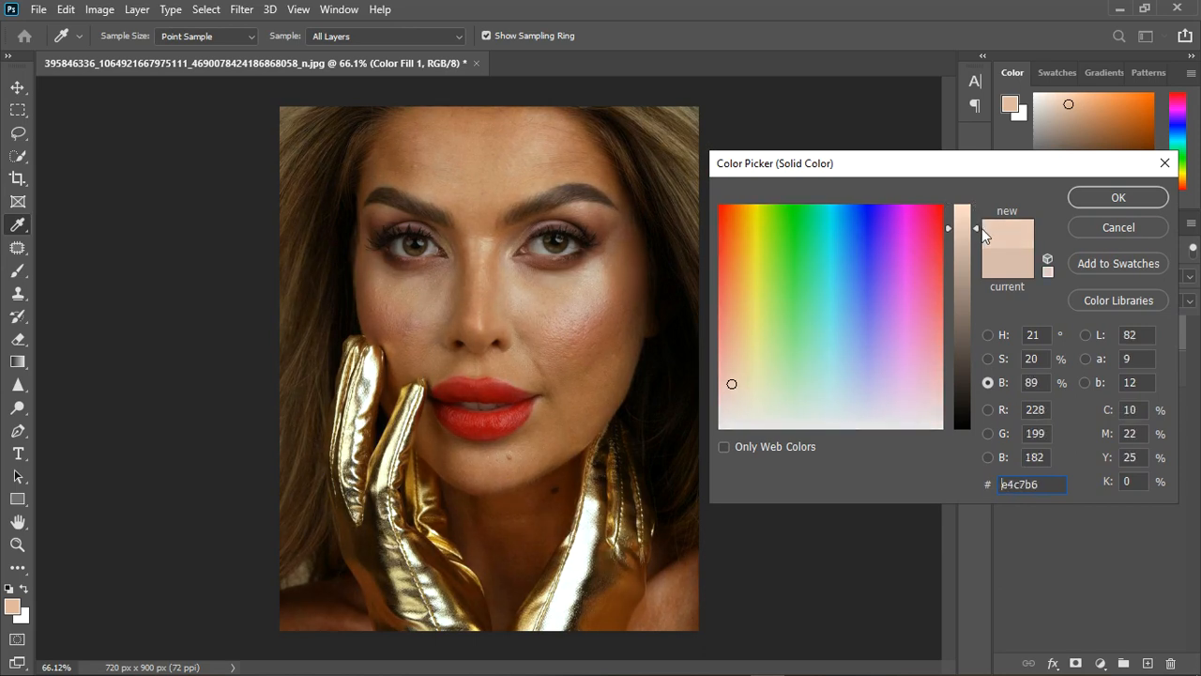
click(1076, 202)
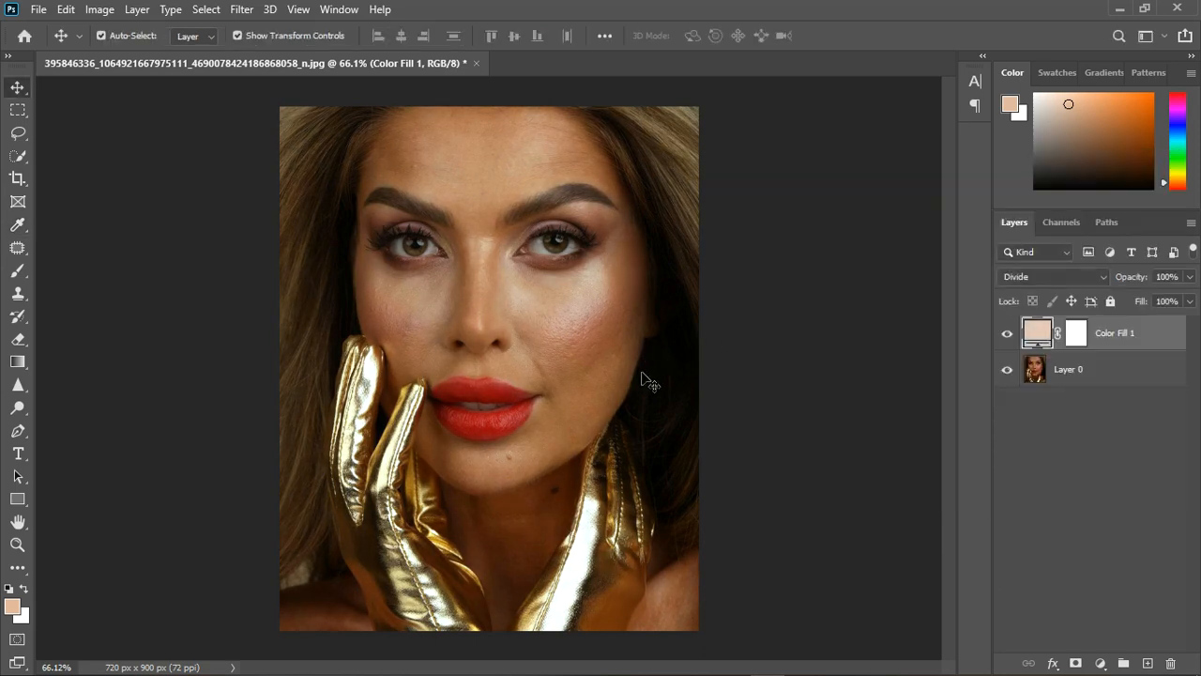
Compare the portrait with and without the color fill layer.
click(1017, 340)
scroll(588, 339, up, 4)
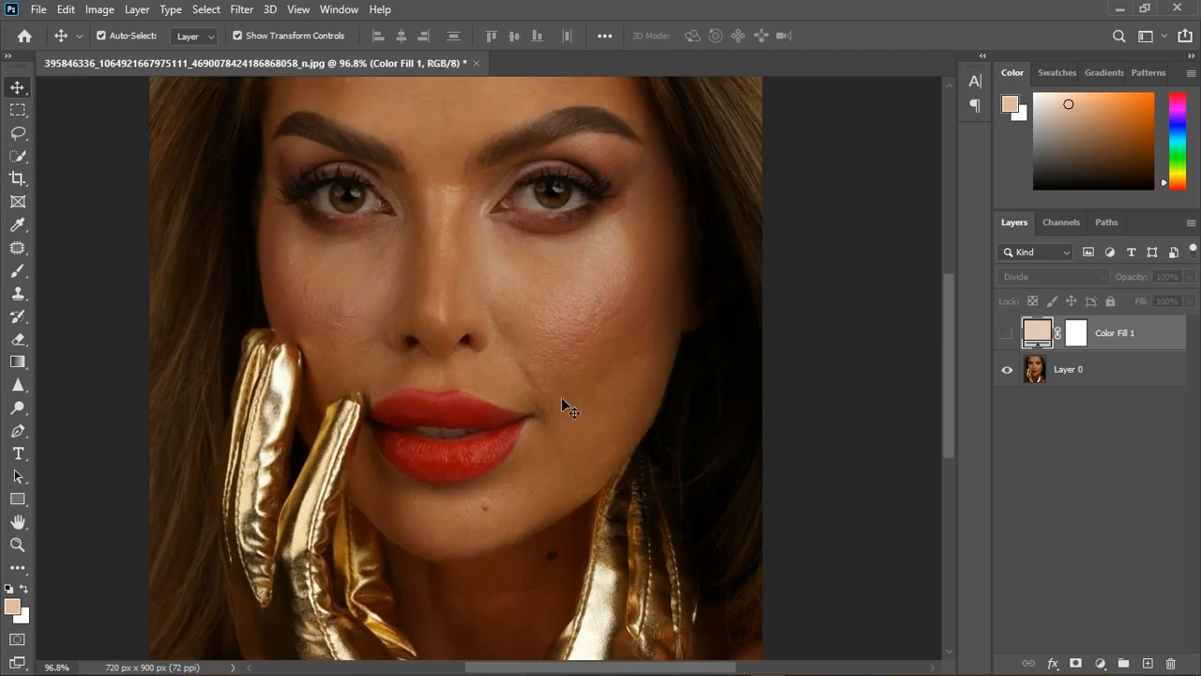
scroll(561, 397, down, 4)
click(1014, 340)
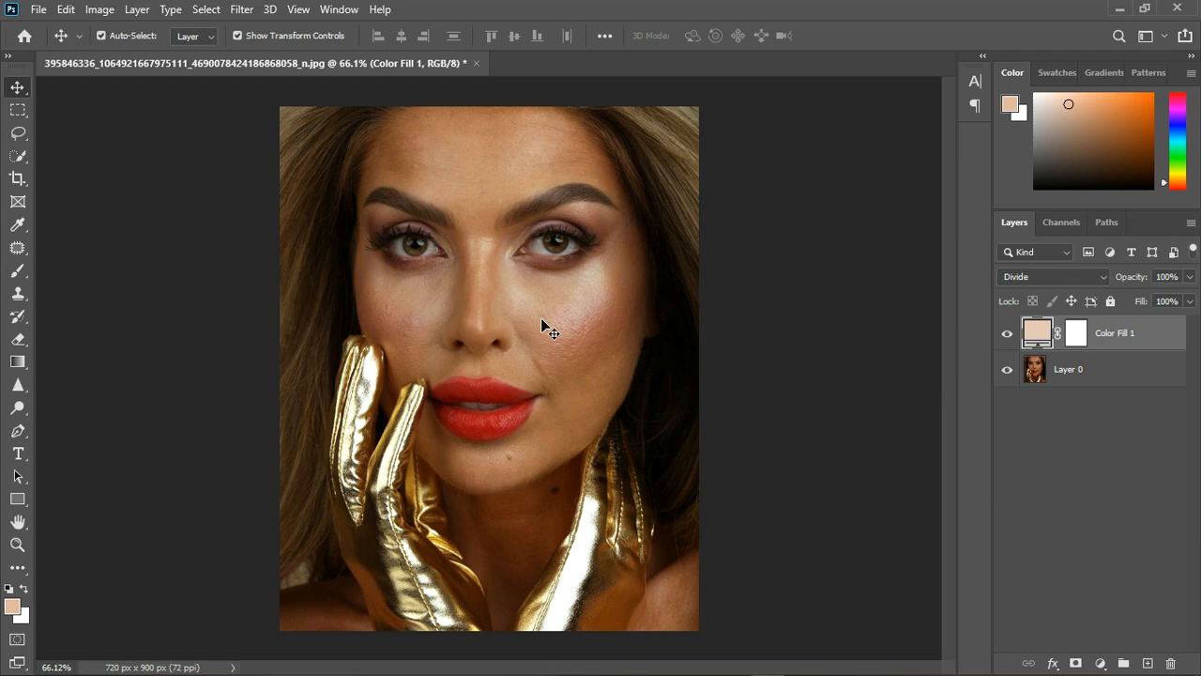
Add a Hue/Saturation adjustment layer above the color fill and clip it to that fill layer.
click(1099, 664)
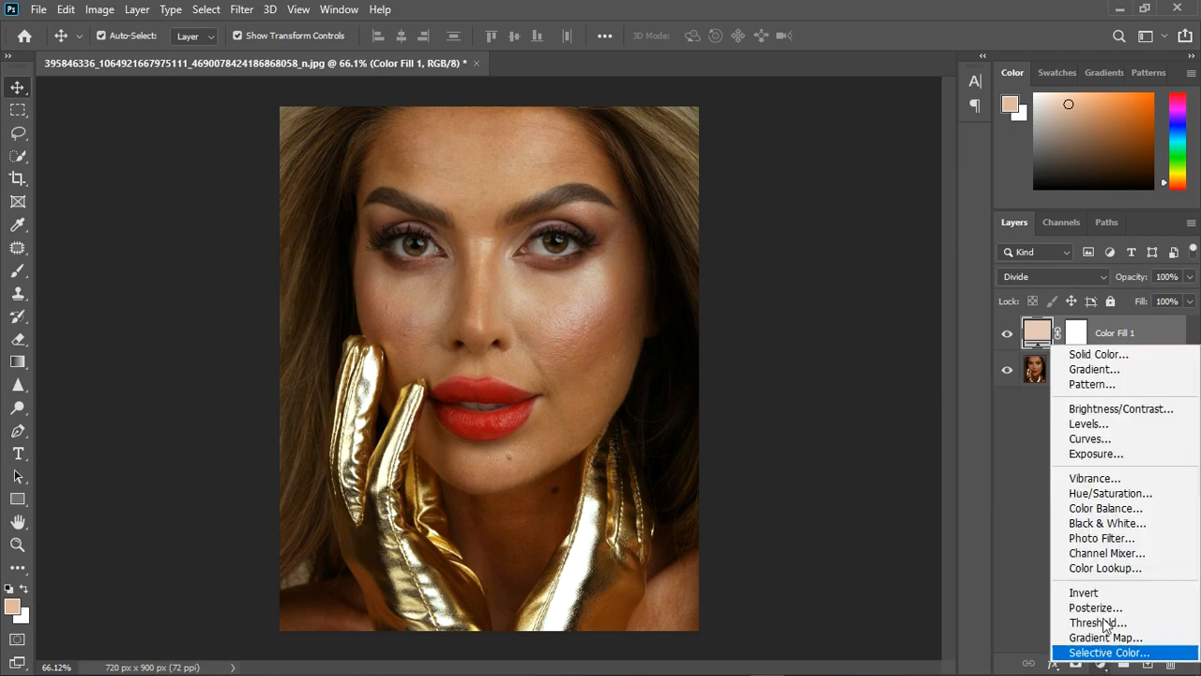
click(1110, 493)
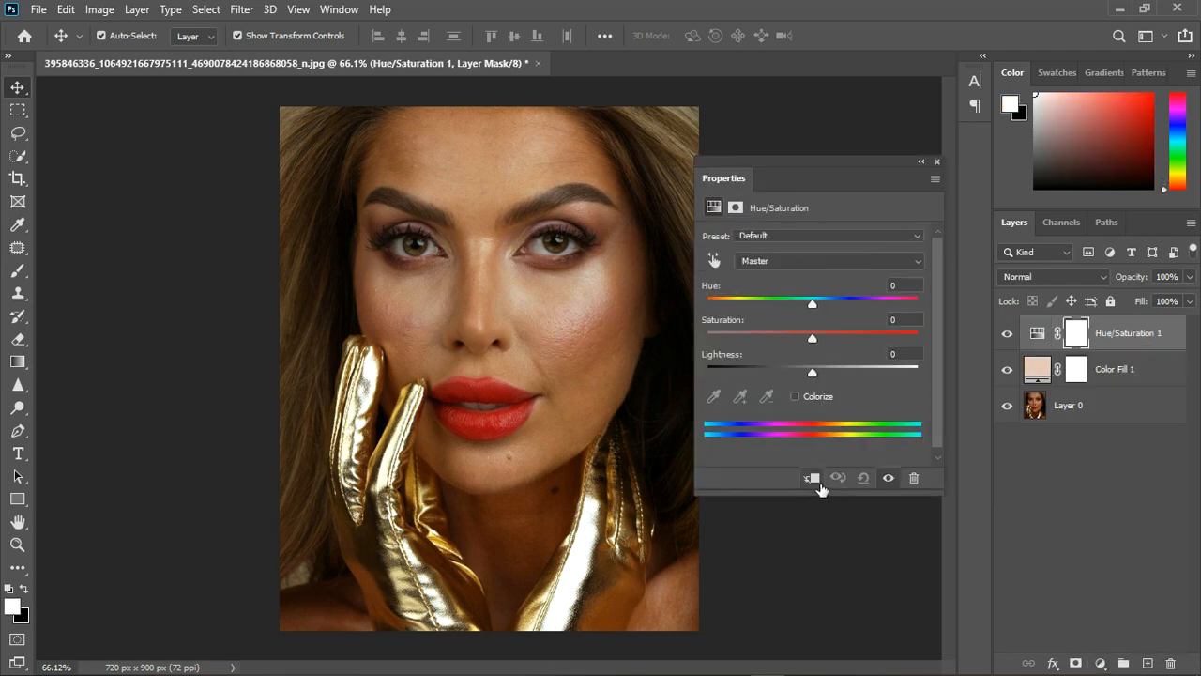
click(817, 481)
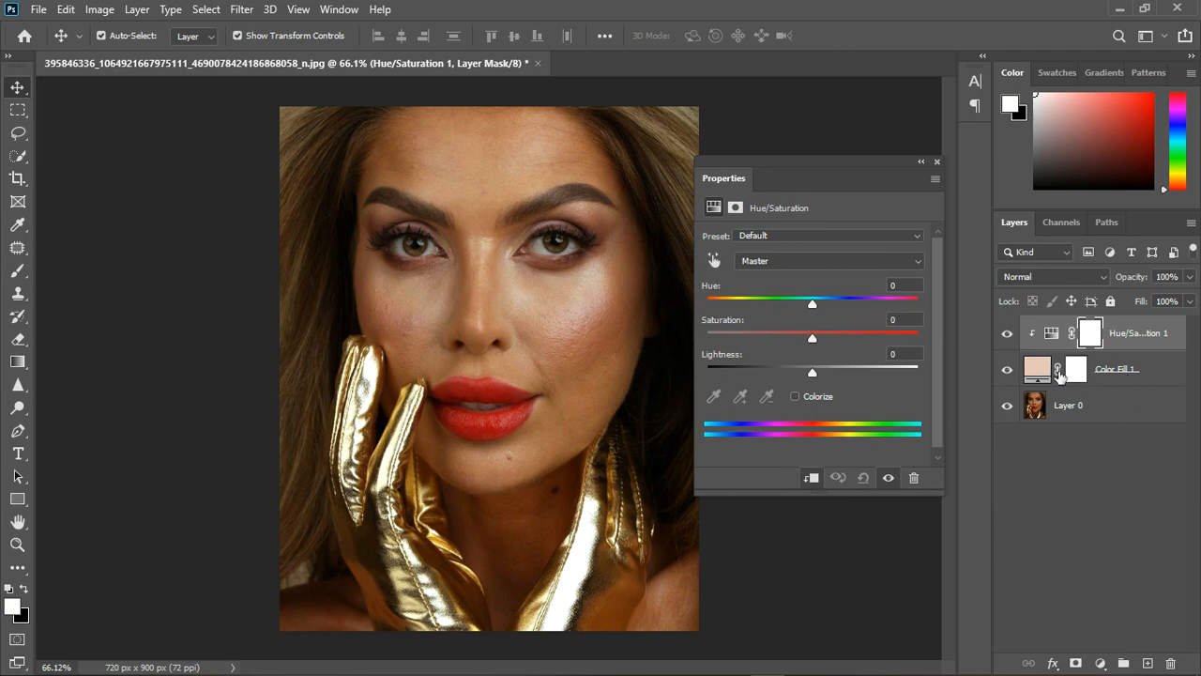
Reduce the clipped Hue/Saturation layer's saturation to about -67, trying the strongest saturation as well, and close its settings.
drag(814, 162, 848, 160)
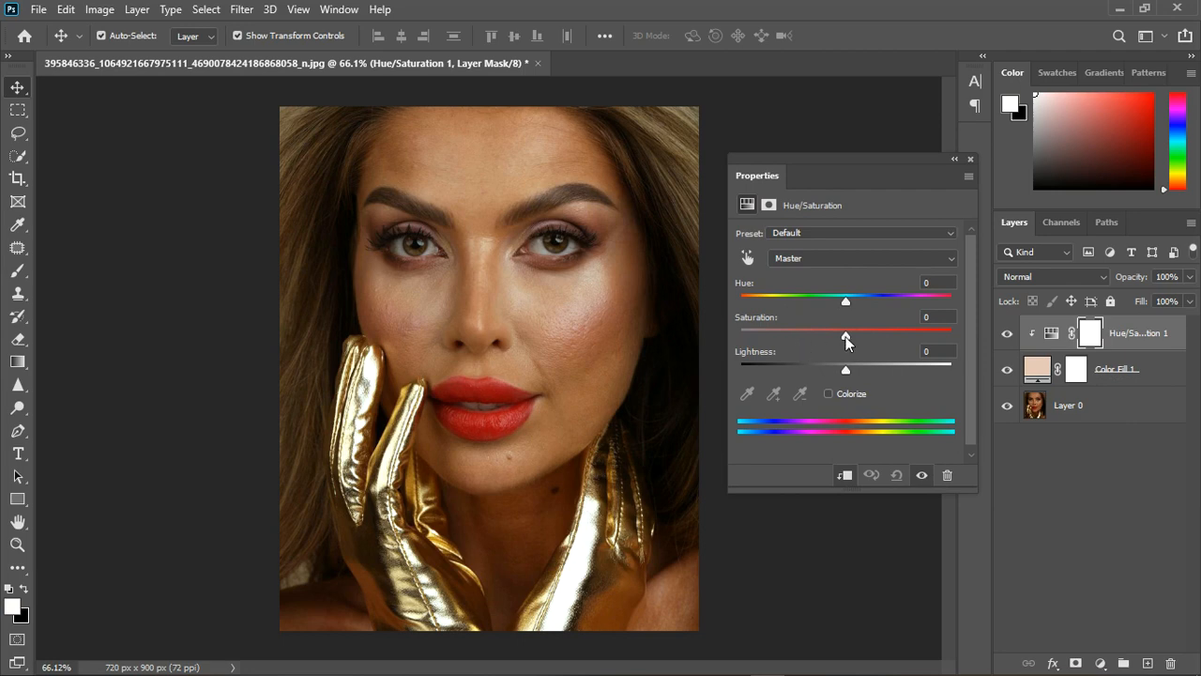
drag(845, 338, 774, 335)
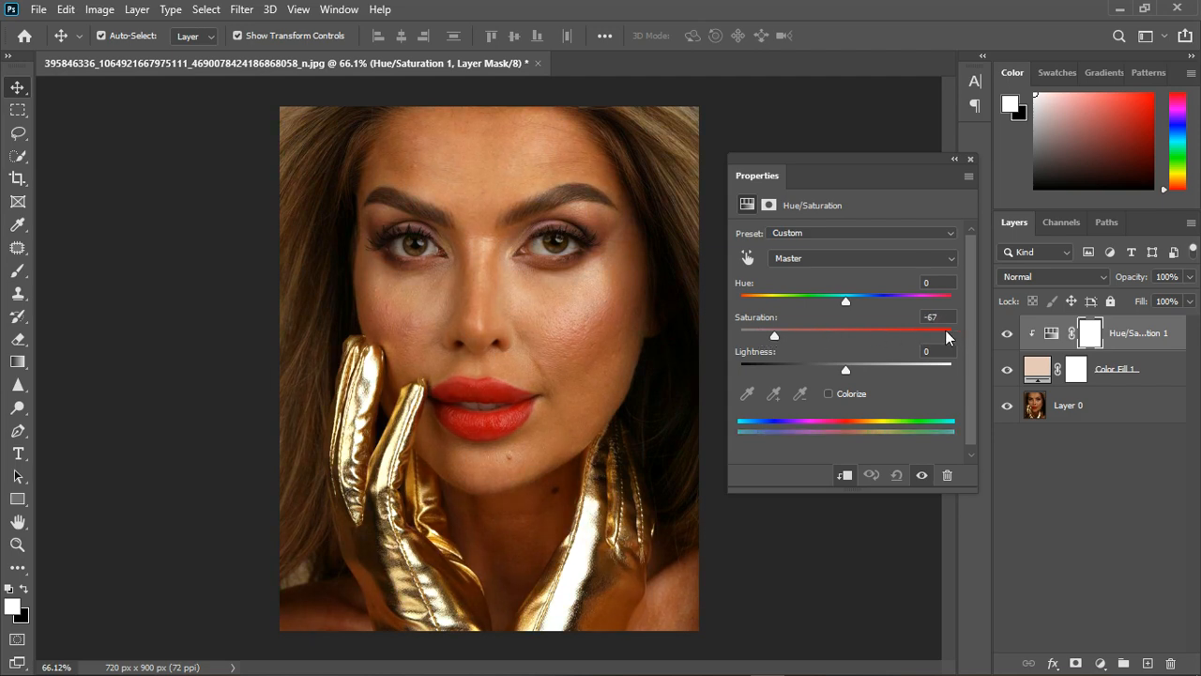
drag(945, 335, 773, 336)
click(971, 159)
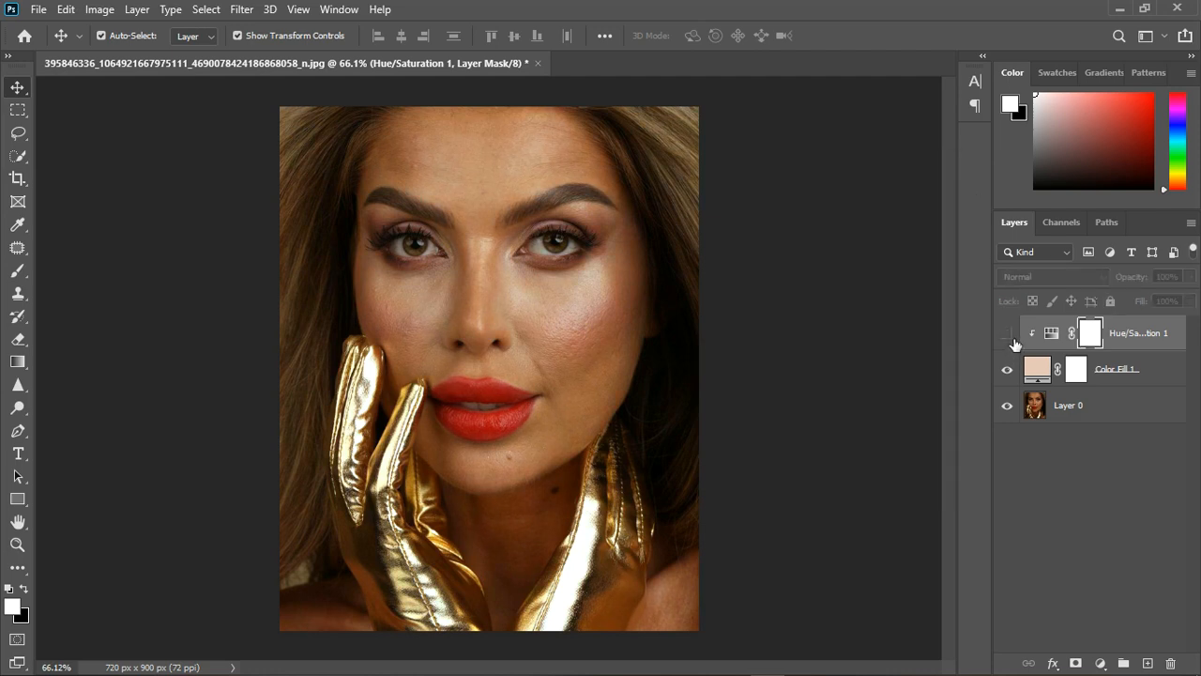
Compare the portrait with and without the color fill and set the clipped Hue/Saturation layer's saturation to -62.
click(1011, 370)
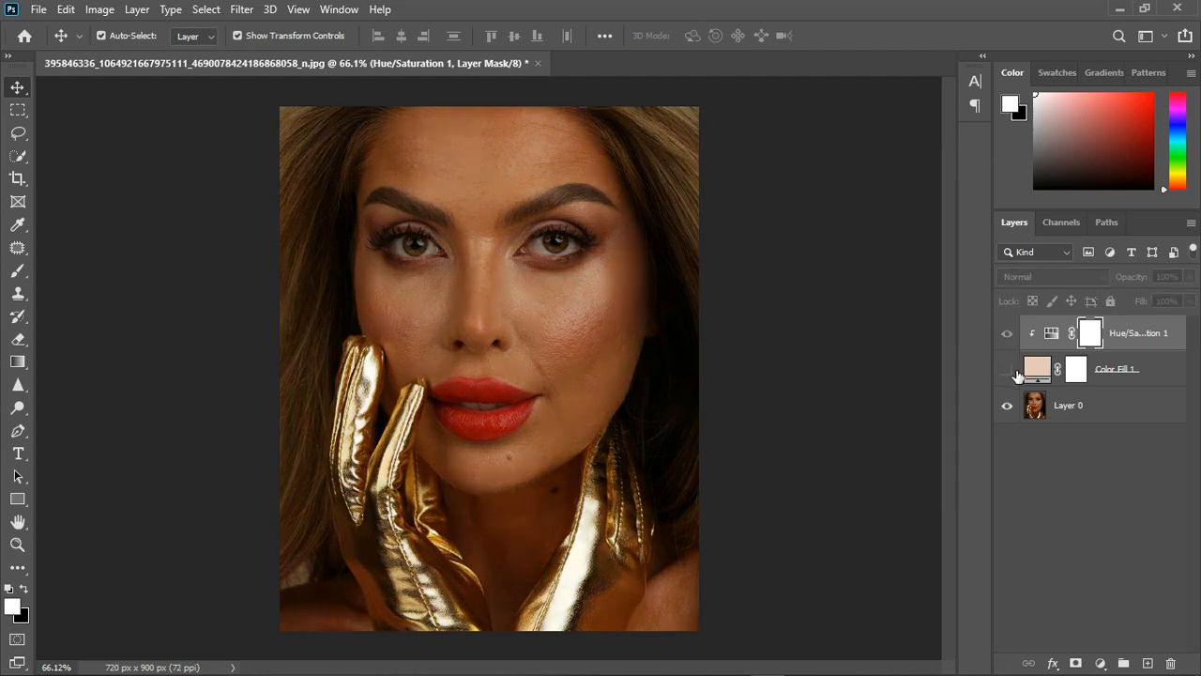
click(1010, 369)
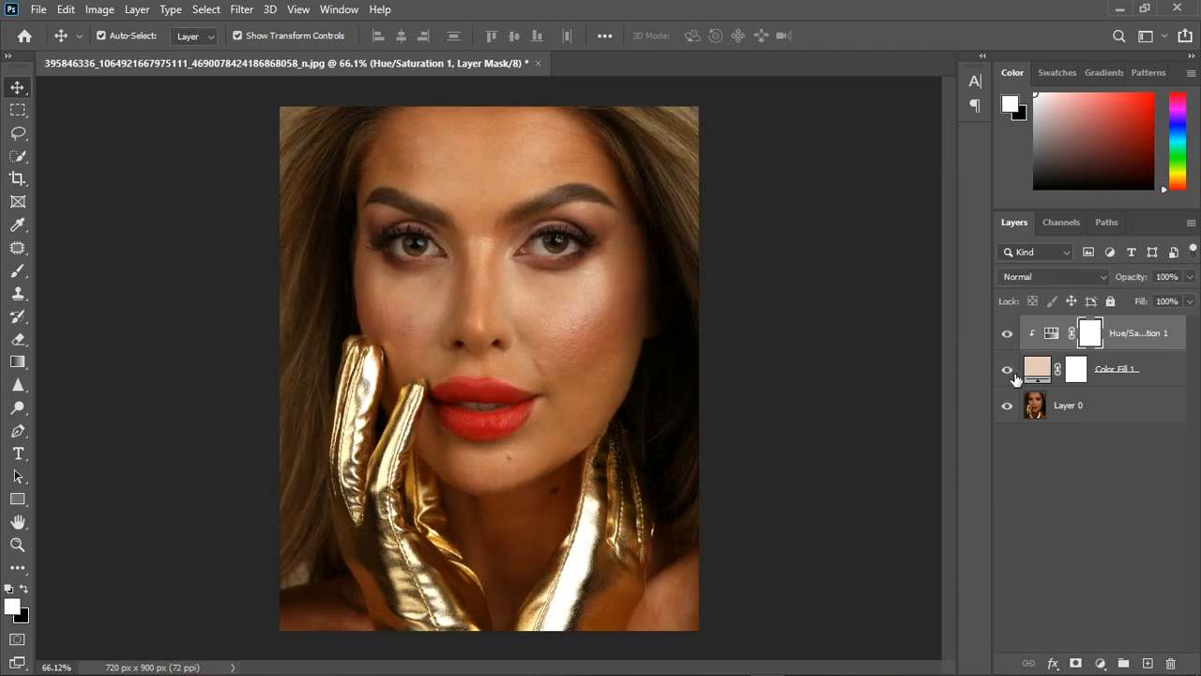
double_click(1056, 336)
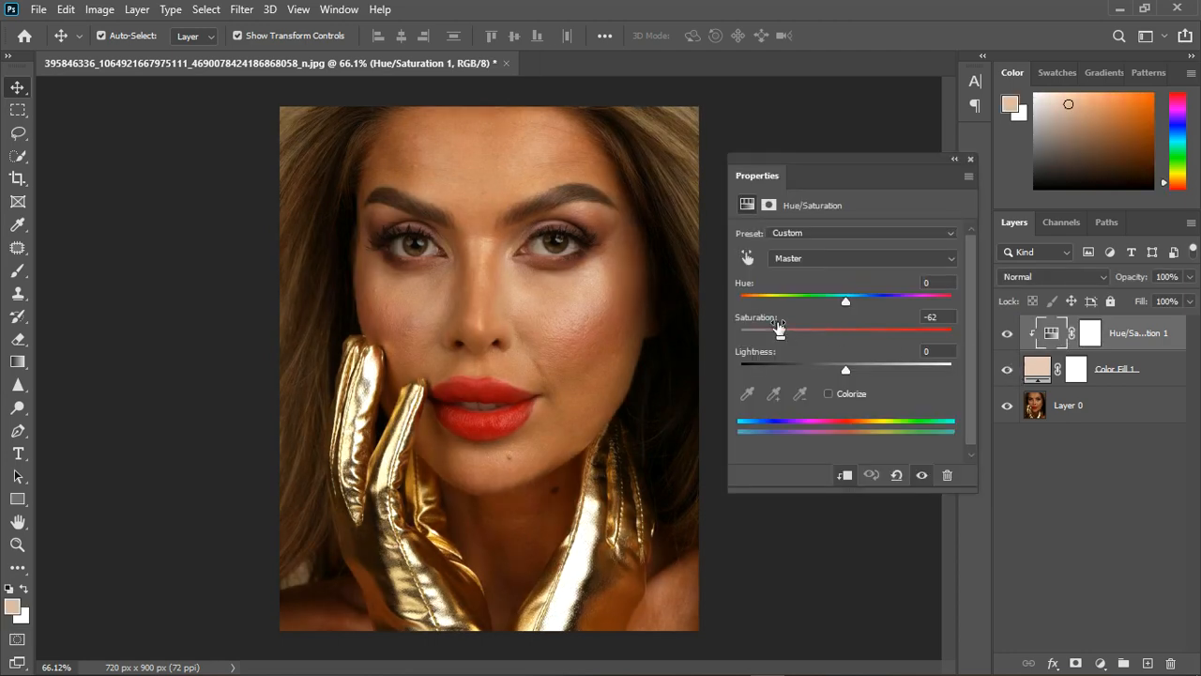
mouse_move(777, 336)
mouse_down()
mouse_move(715, 340)
mouse_move(954, 351)
mouse_move(790, 346)
mouse_up()
drag(778, 349, 776, 349)
click(971, 159)
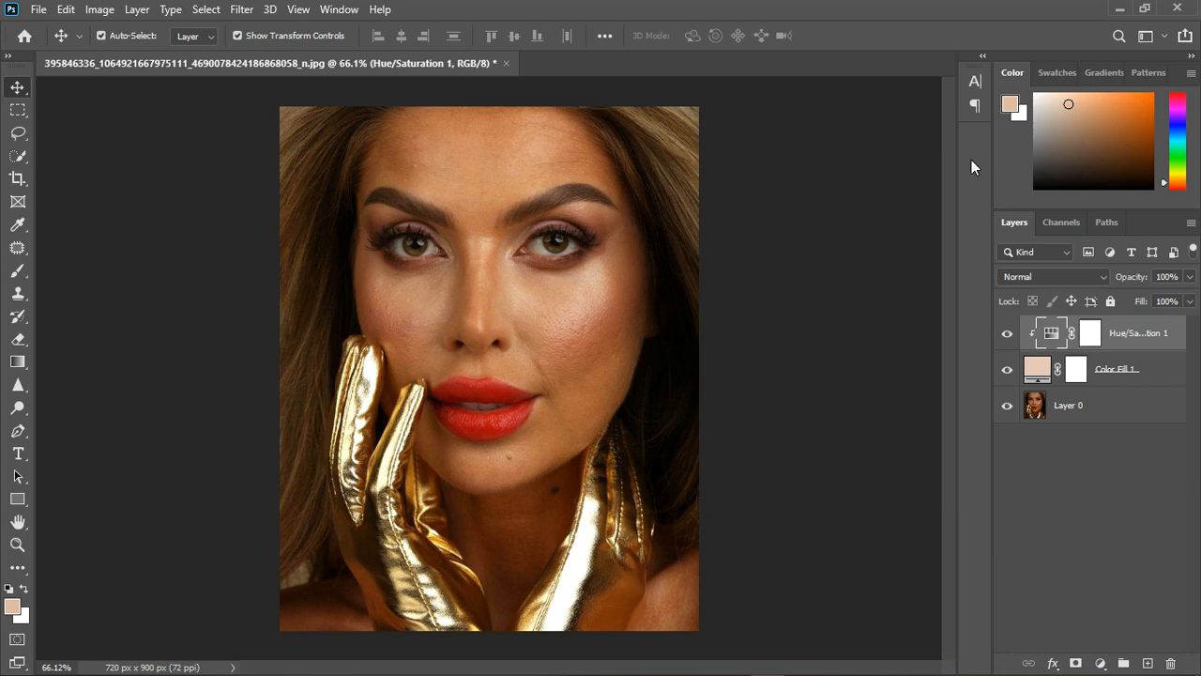
Set the clipped Hue/Saturation layer's lightness to -6, after trying -20 and resetting it to 0.
double_click(1061, 339)
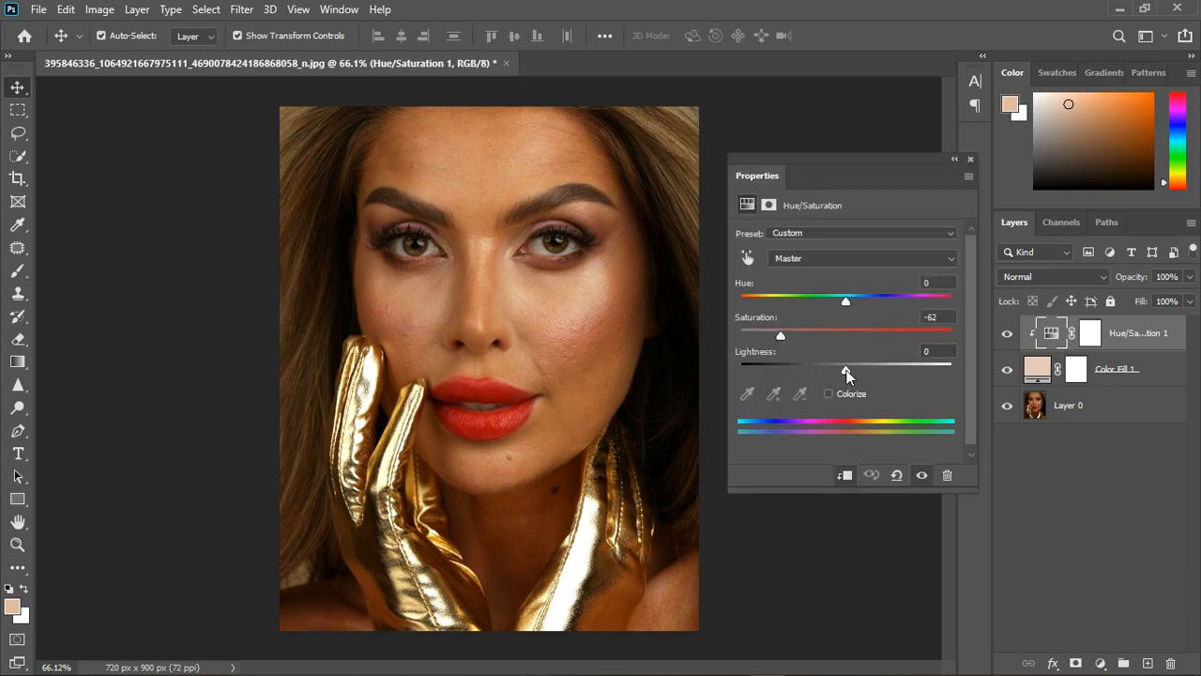
mouse_move(847, 371)
mouse_down()
mouse_move(935, 373)
mouse_move(731, 374)
mouse_move(825, 369)
mouse_up()
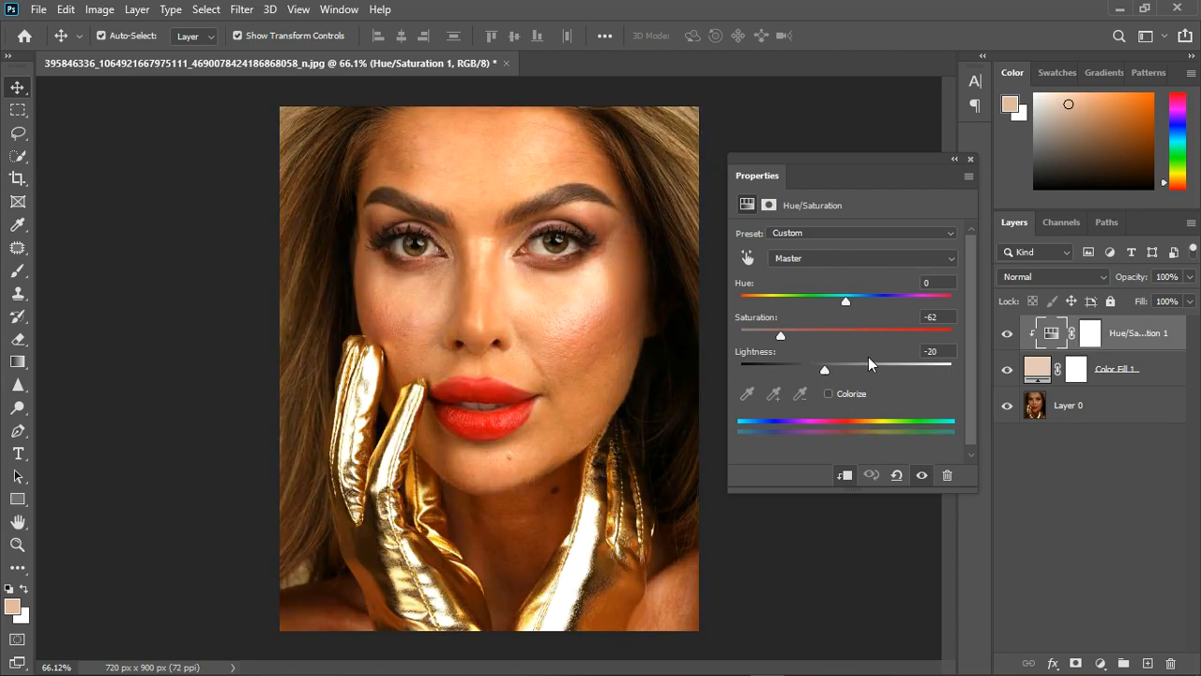
click(937, 352)
text(0)
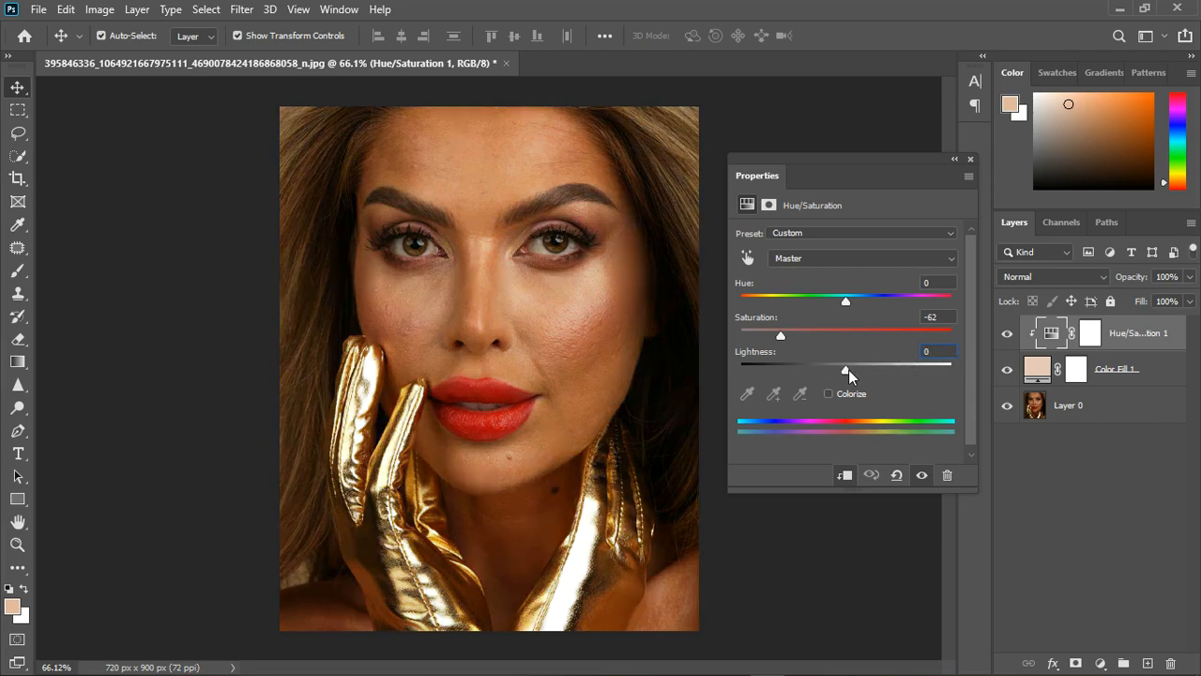
drag(847, 370, 840, 376)
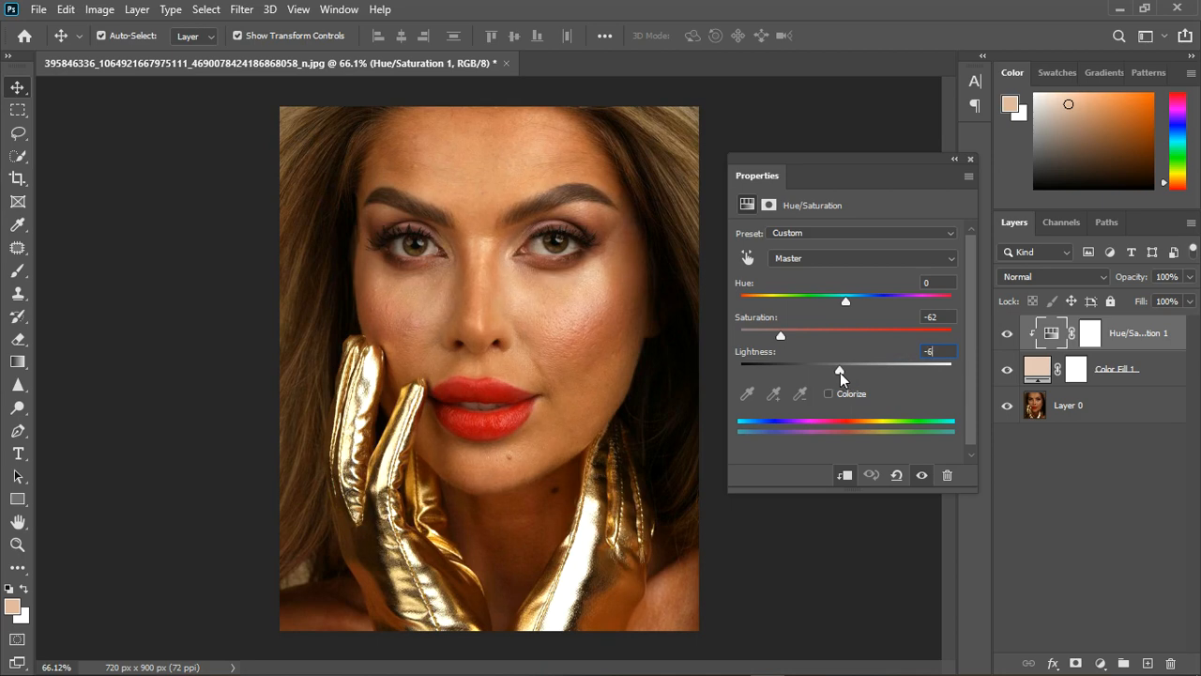
click(970, 158)
Group the Hue/Saturation and color fill layers and compare the portrait with and without the group.
scroll(465, 231, up, 5)
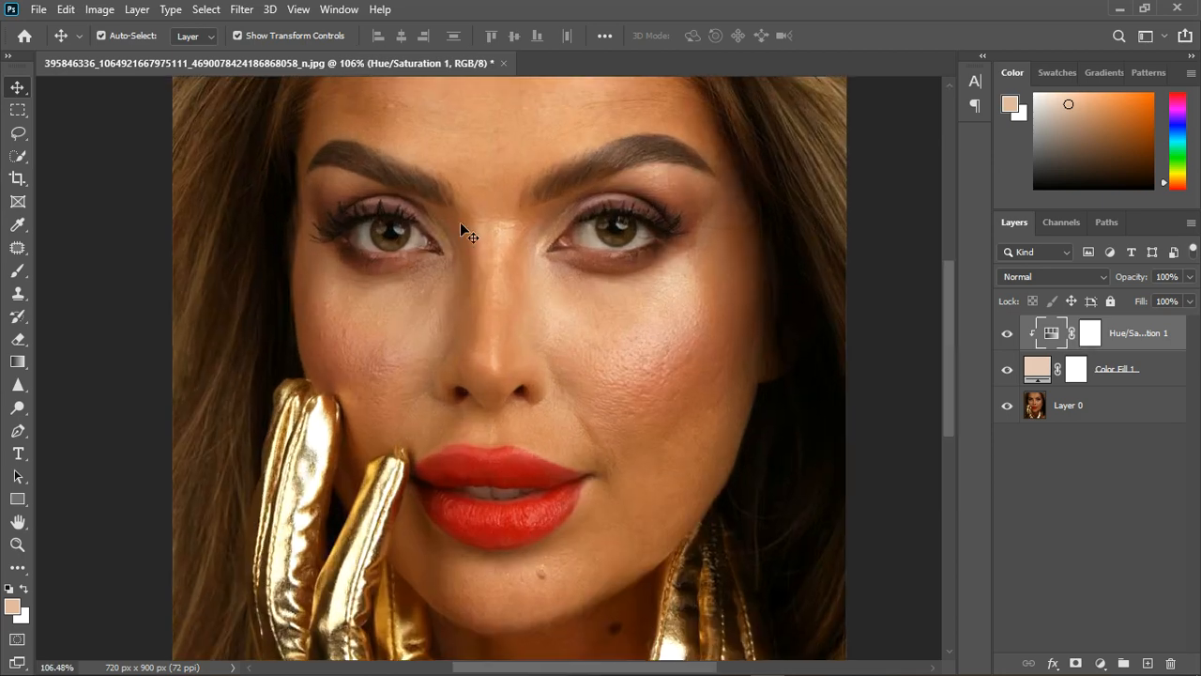
scroll(549, 220, down, 2)
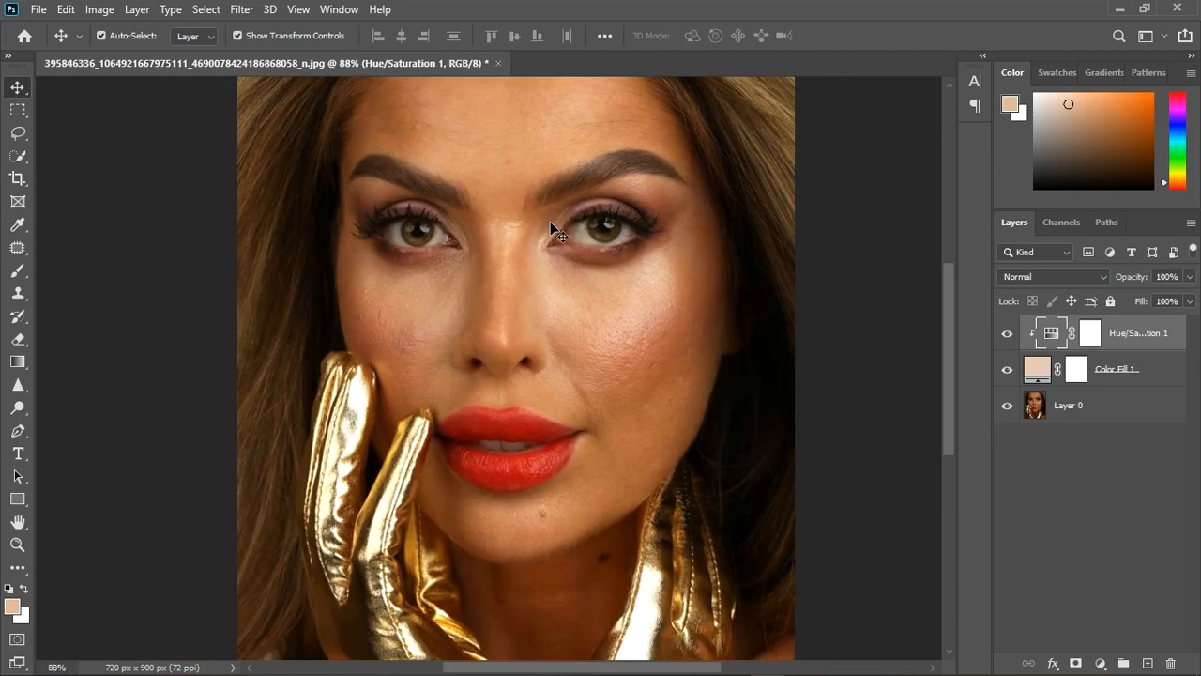
shift+click(1155, 376)
click(1123, 664)
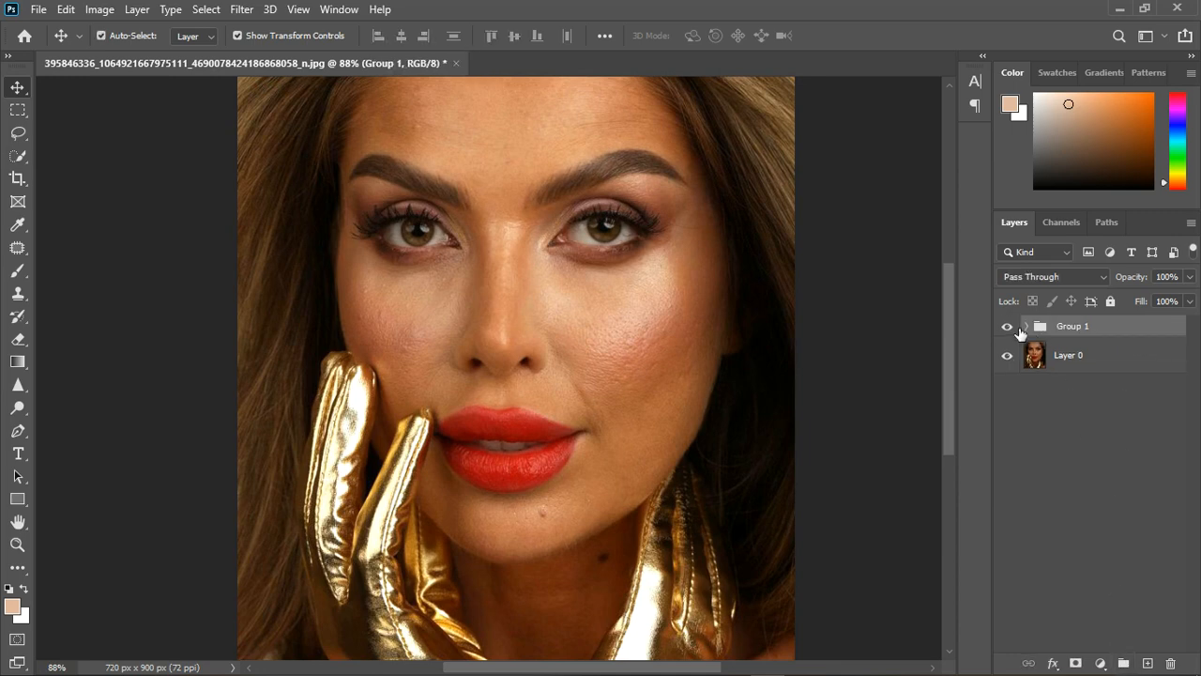
click(1007, 326)
click(1007, 326)
Examine the corrected portrait closely and as a whole, checking the skin tones on the forehead, cheeks and around the eyes and lips.
scroll(581, 298, down, 1)
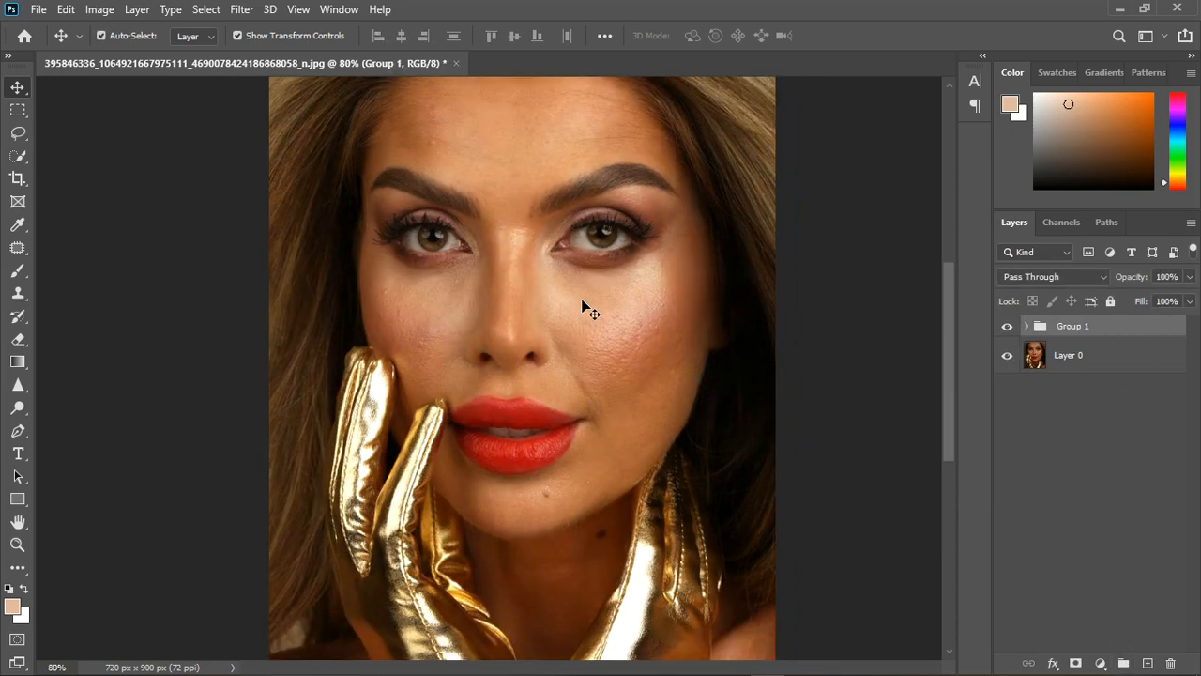
scroll(582, 300, down, 1)
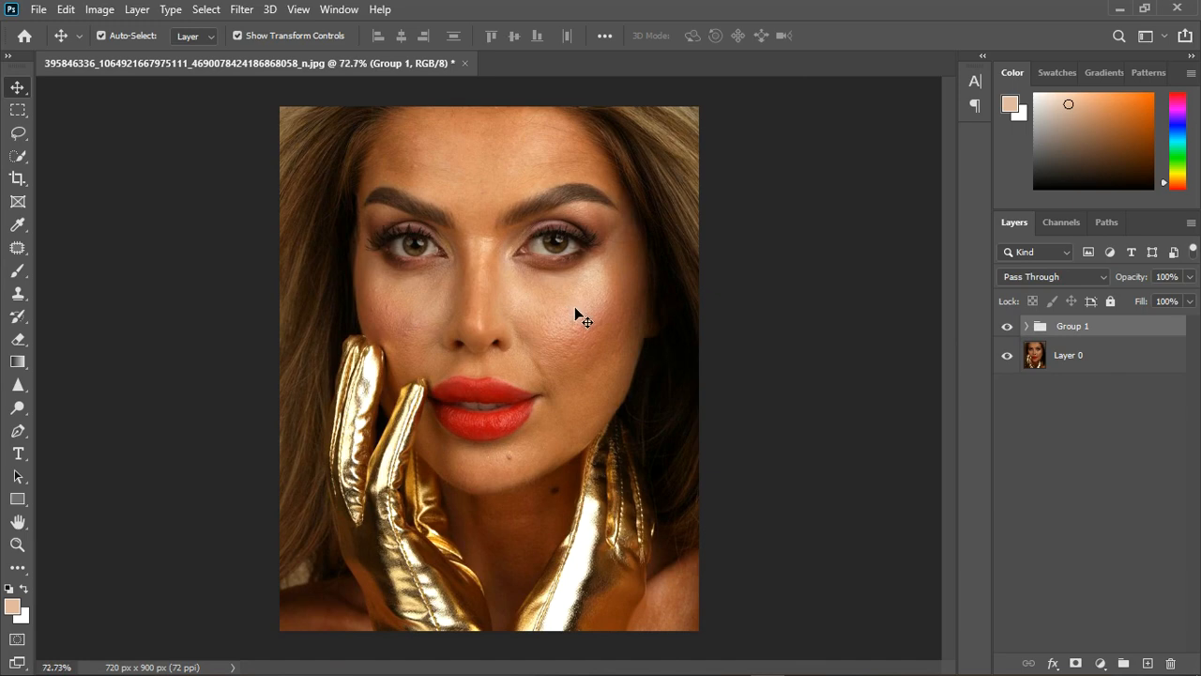
scroll(574, 308, up, 1)
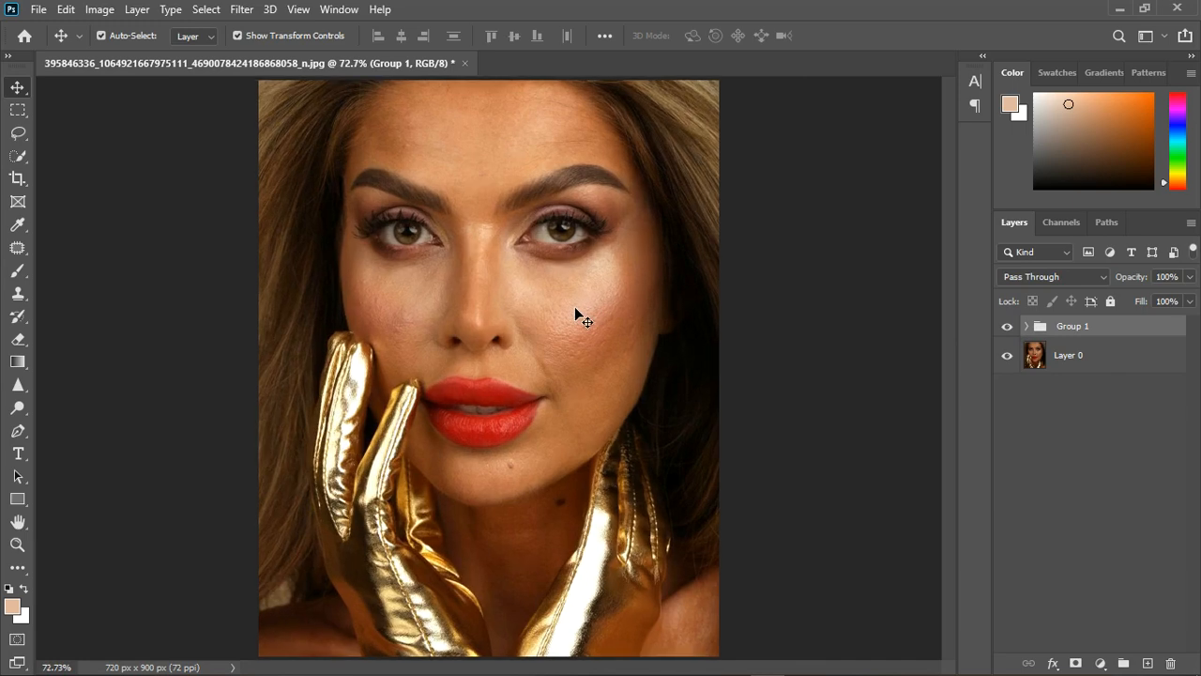
scroll(574, 306, down, 1)
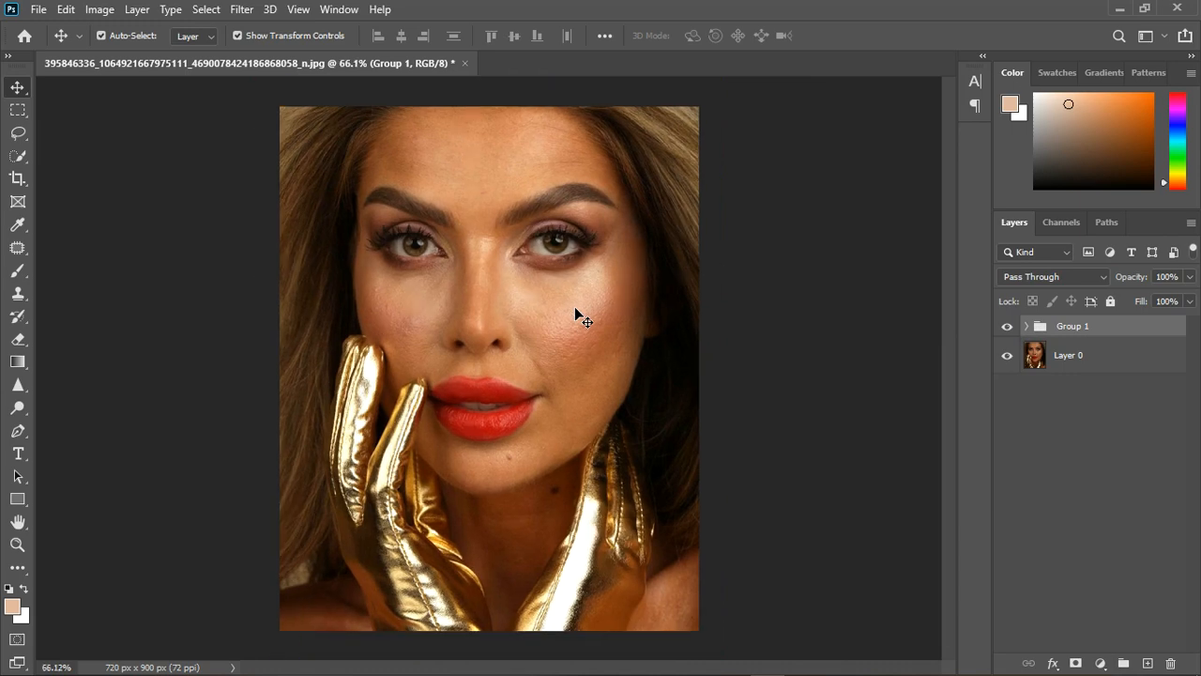
scroll(576, 306, up, 1)
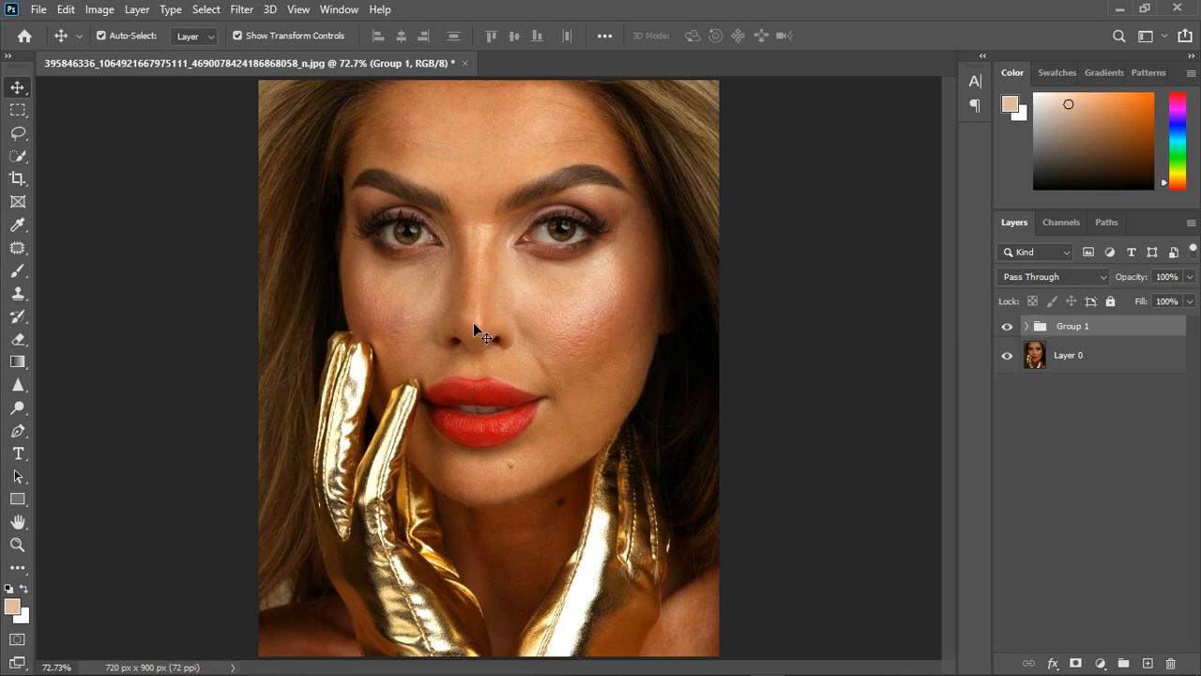
scroll(497, 344, up, 3)
scroll(498, 344, up, 1)
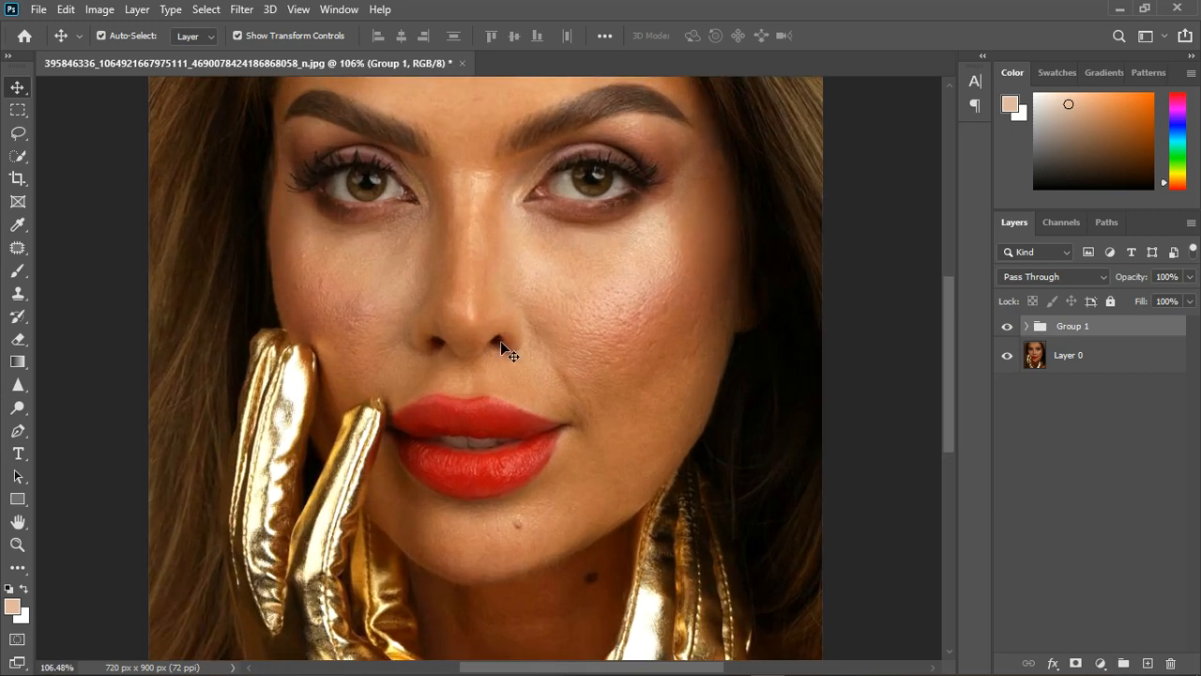
scroll(503, 344, down, 2)
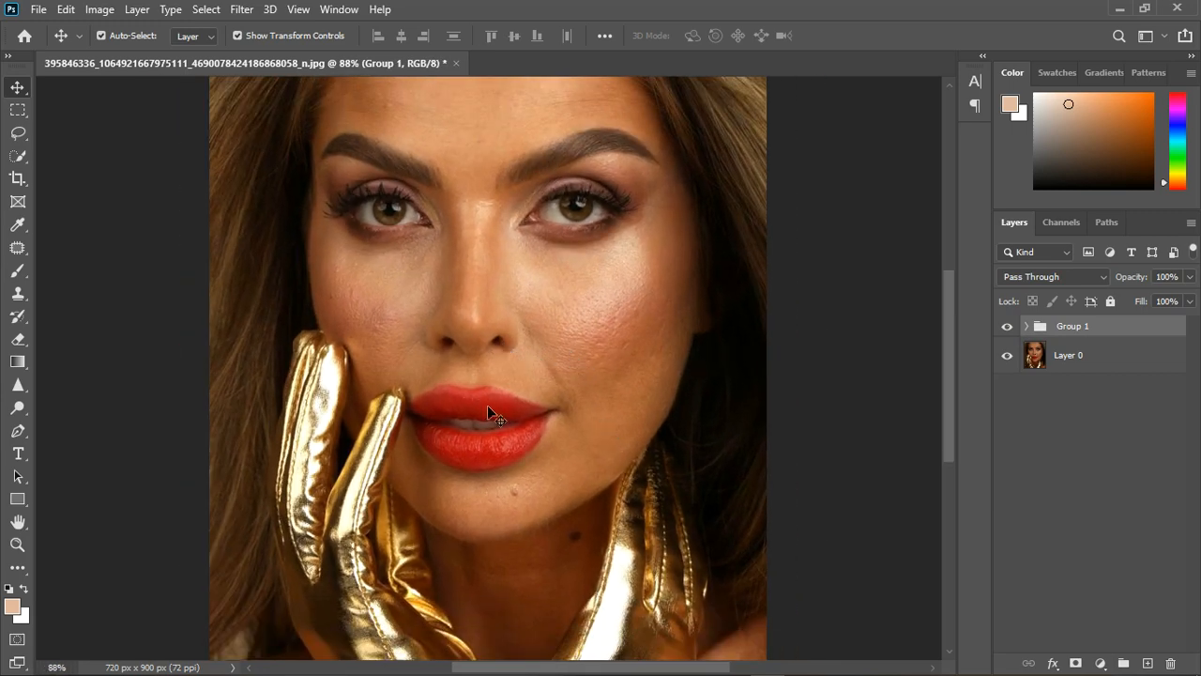
scroll(487, 410, down, 3)
scroll(489, 159, up, 6)
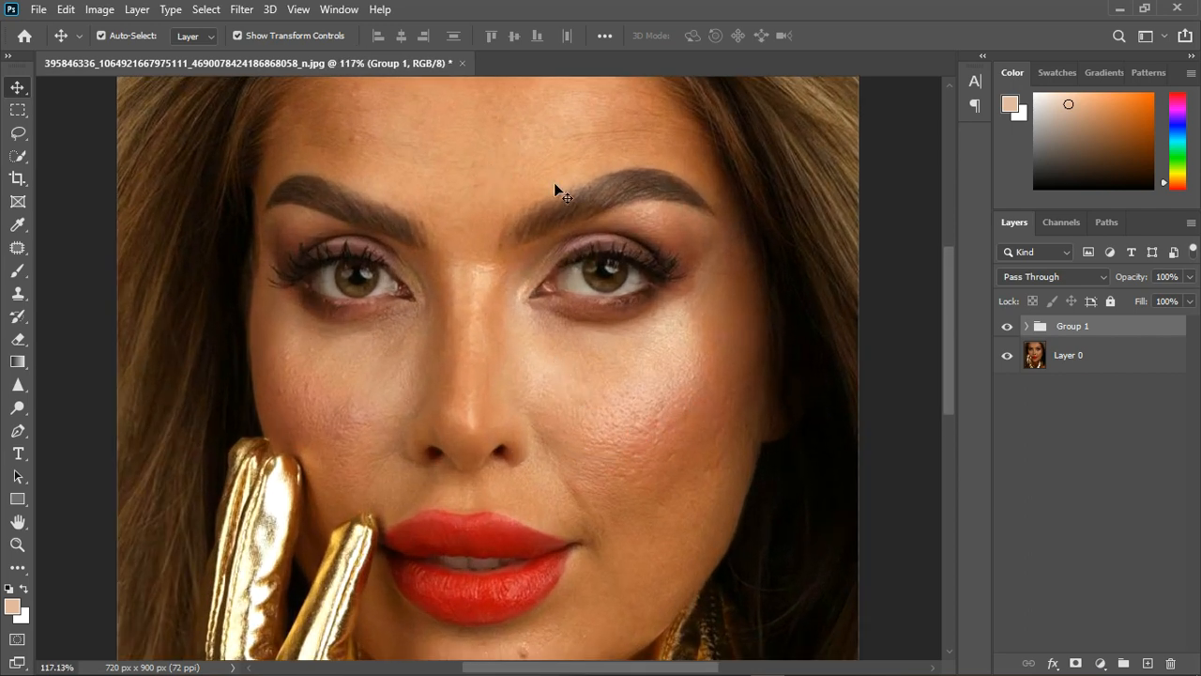
scroll(554, 189, down, 1)
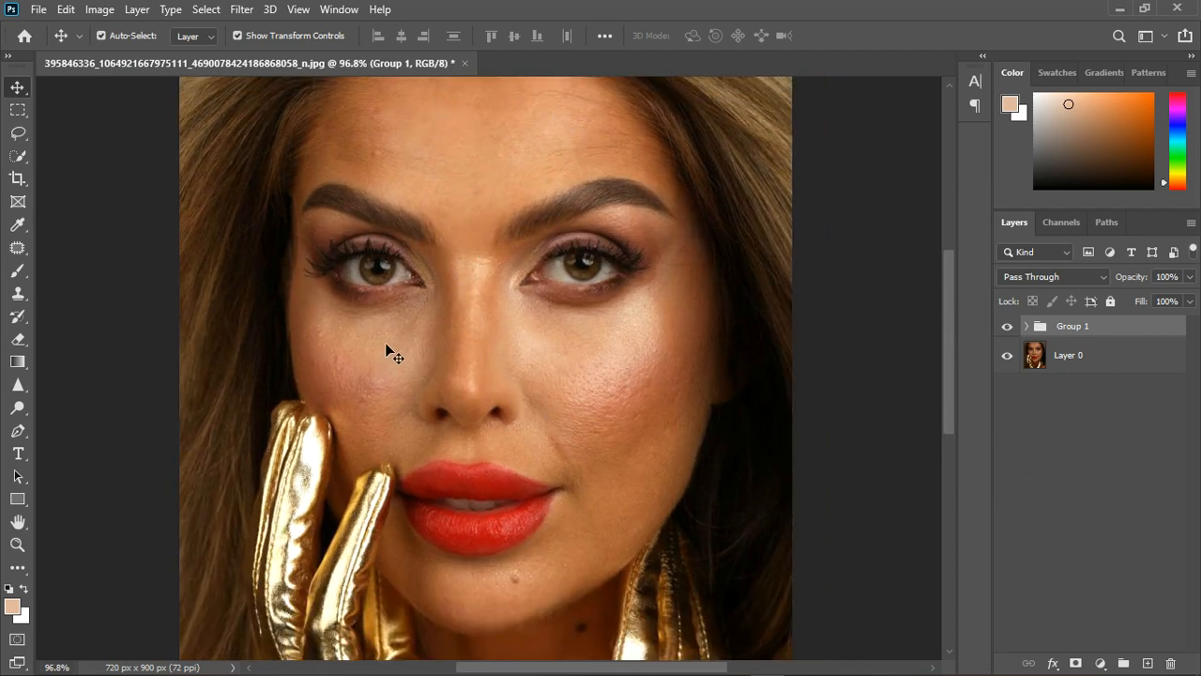
scroll(381, 343, down, 1)
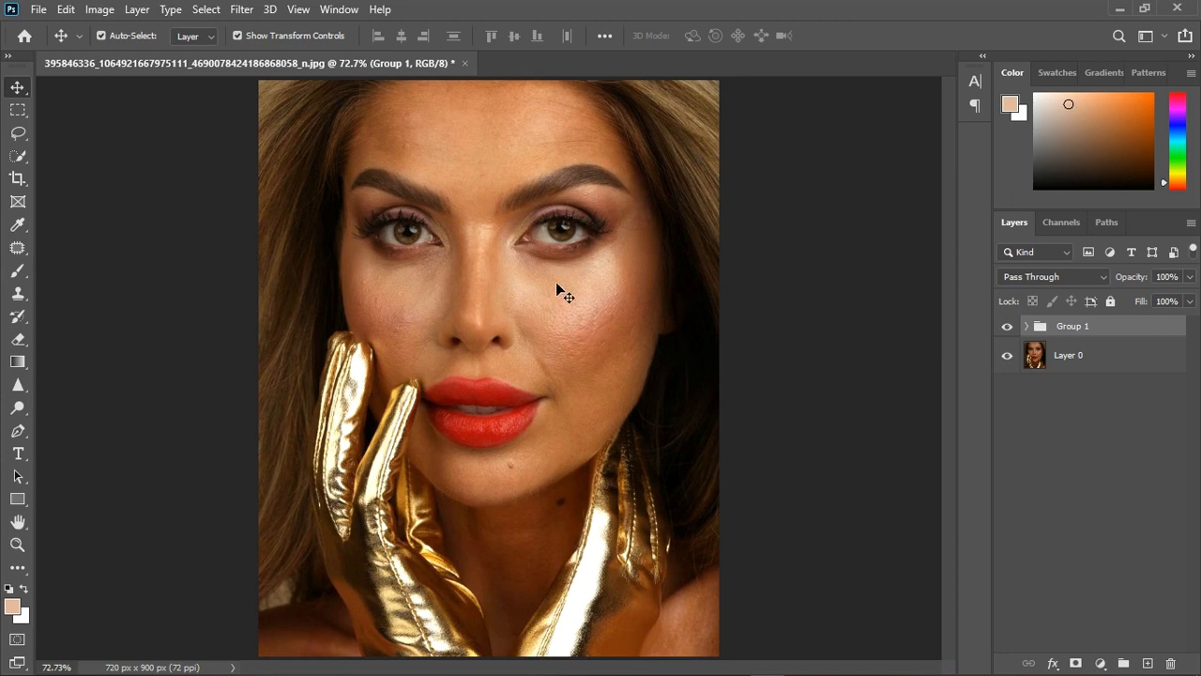
scroll(558, 289, up, 4)
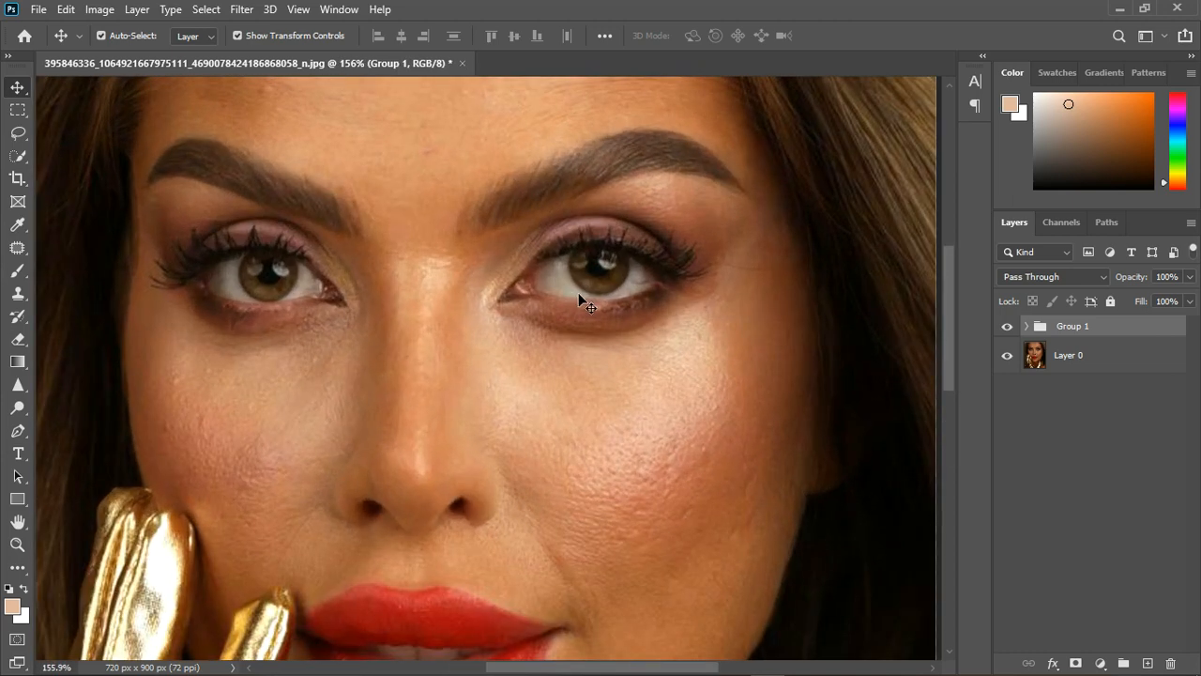
scroll(515, 328, down, 1)
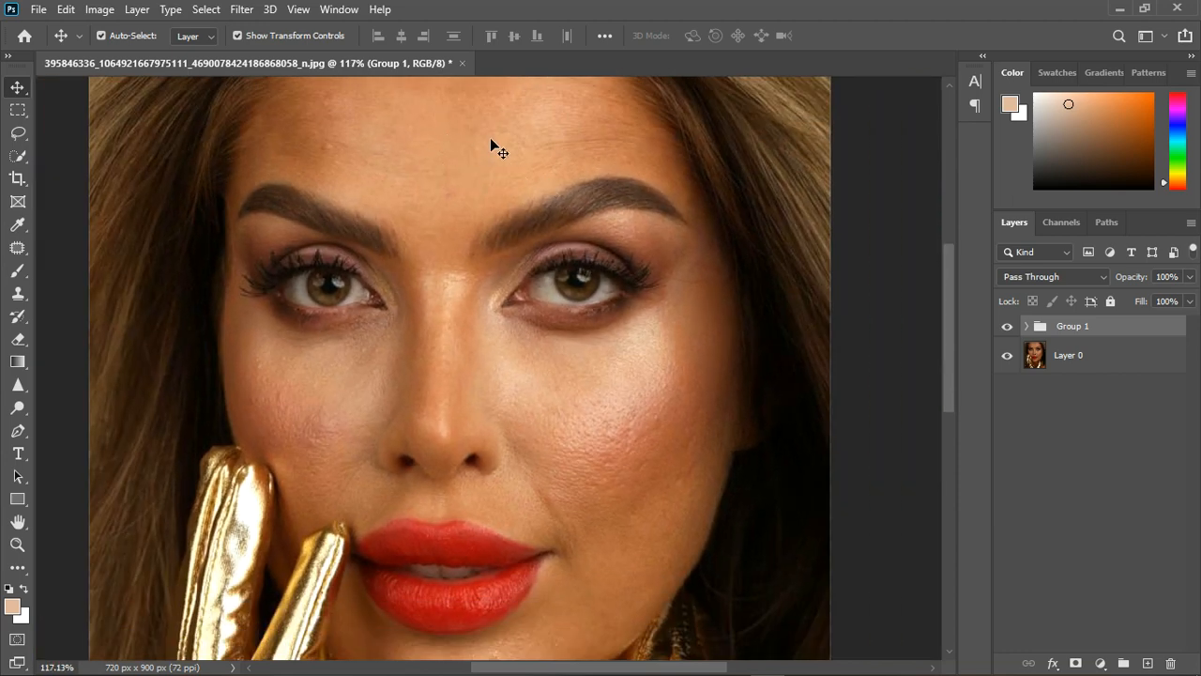
scroll(518, 383, down, 1)
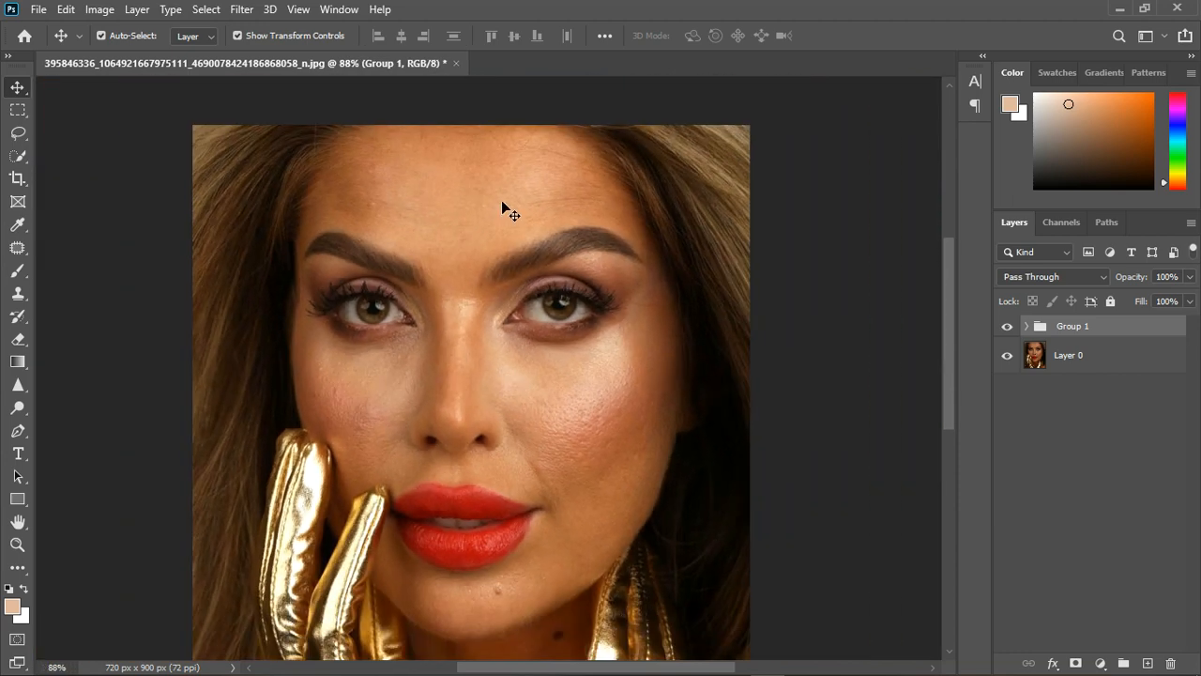
scroll(502, 206, down, 1)
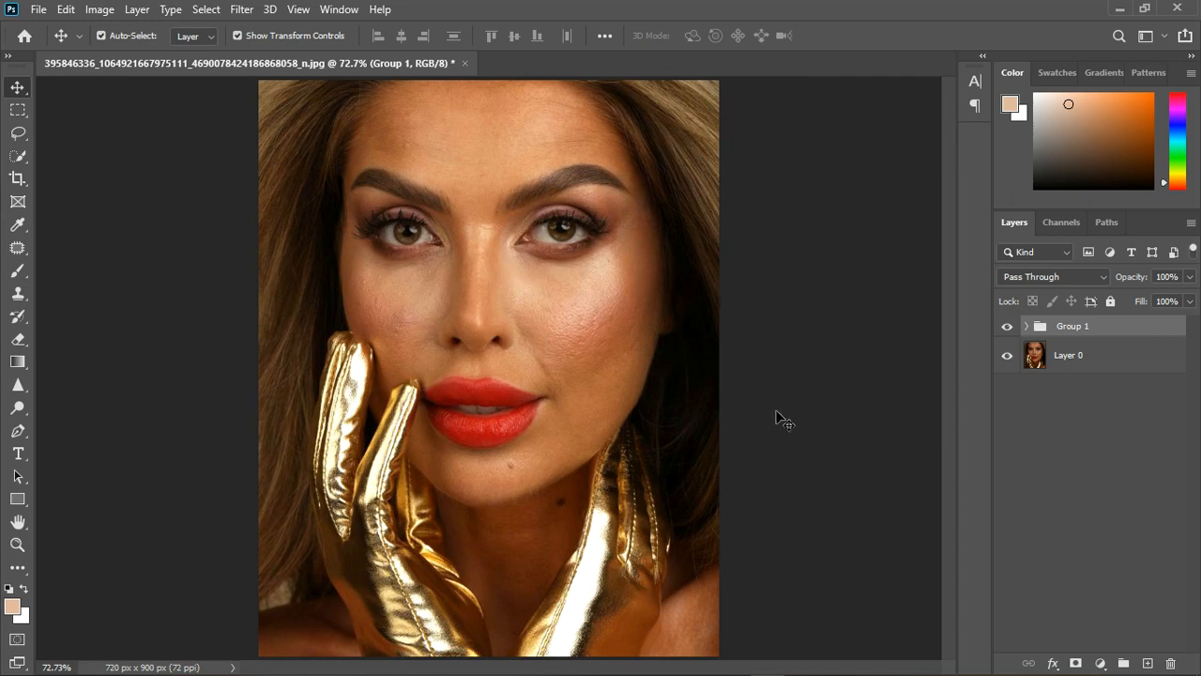
Add a Hue/Saturation adjustment layer above the group and sample the gold glove and the lips on the image, ending with the Reds range.
click(1101, 664)
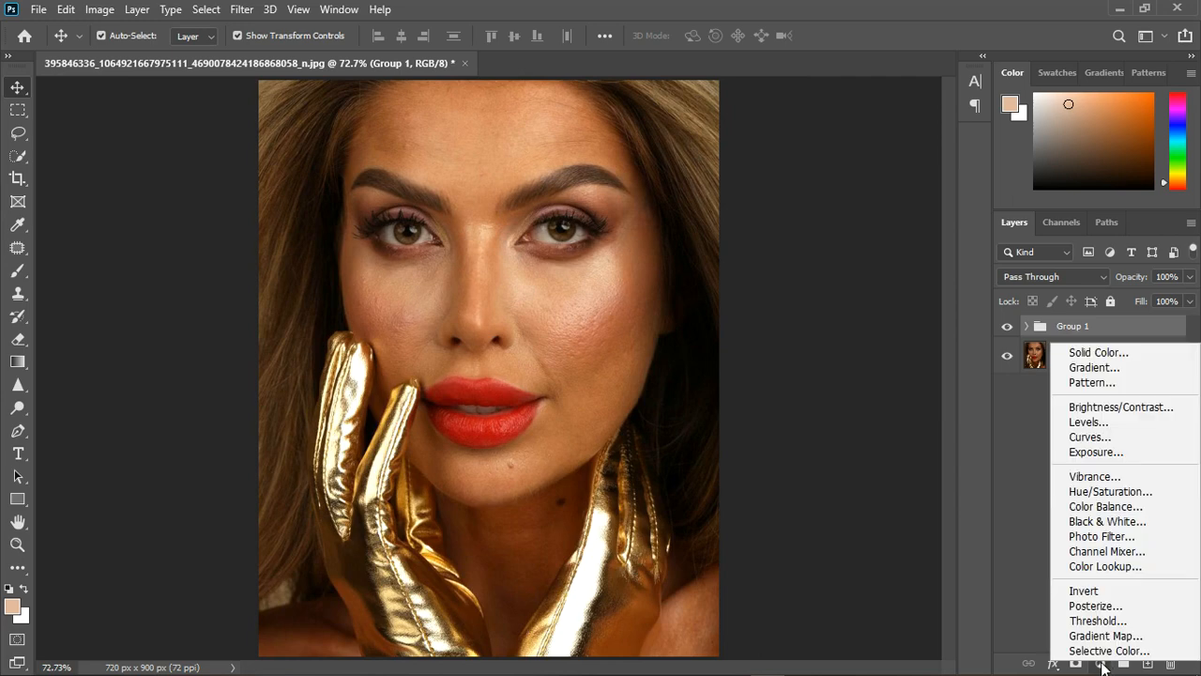
click(1107, 492)
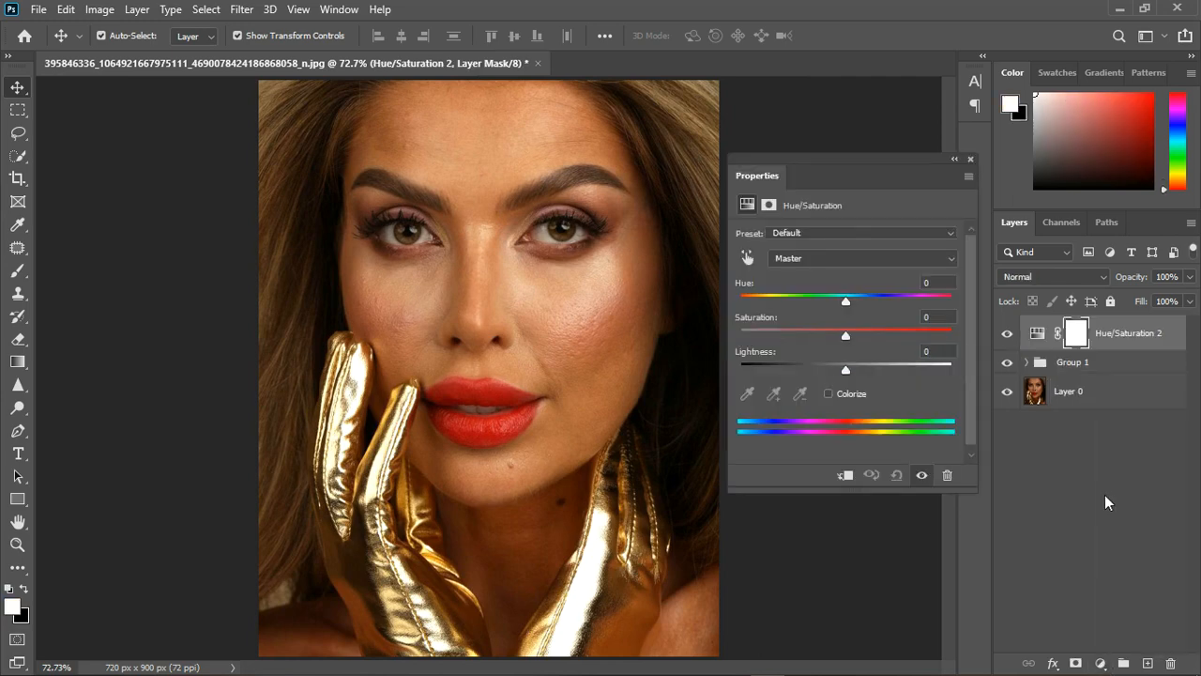
click(748, 258)
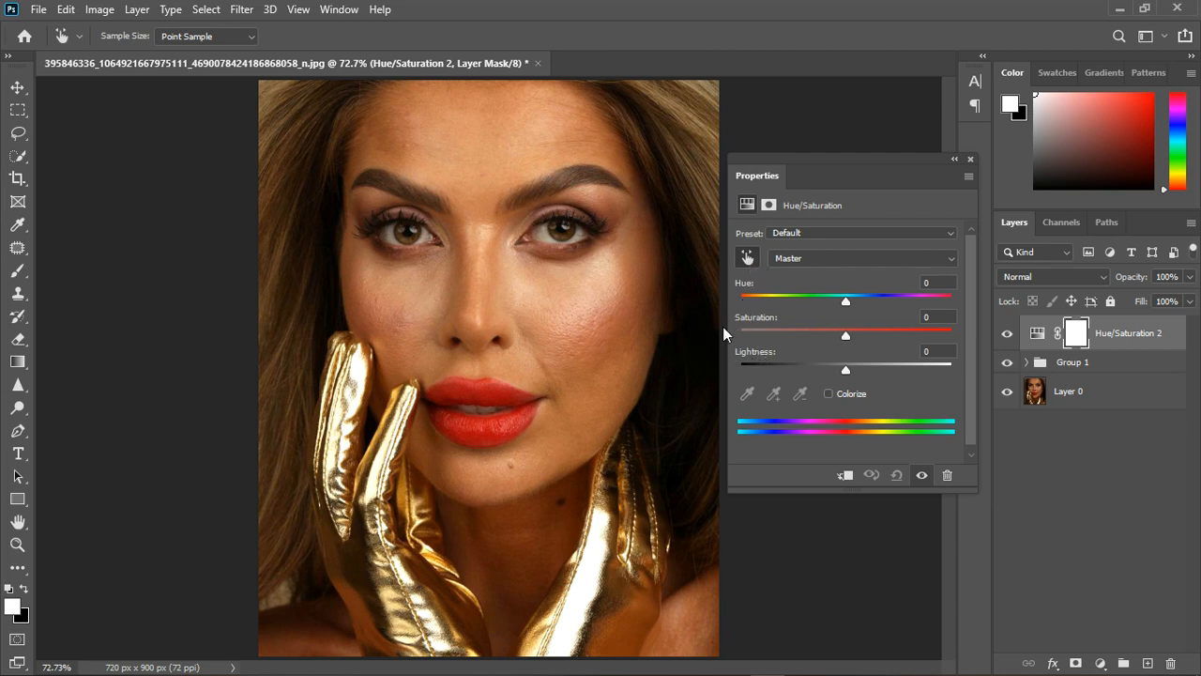
click(388, 440)
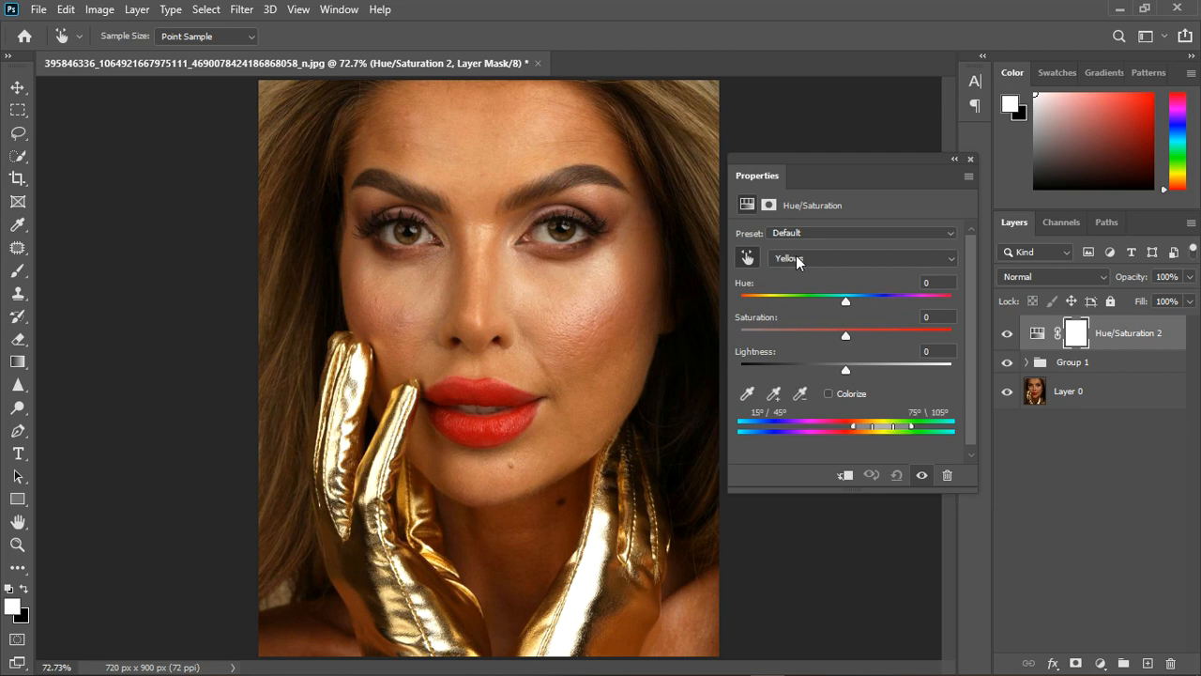
click(490, 394)
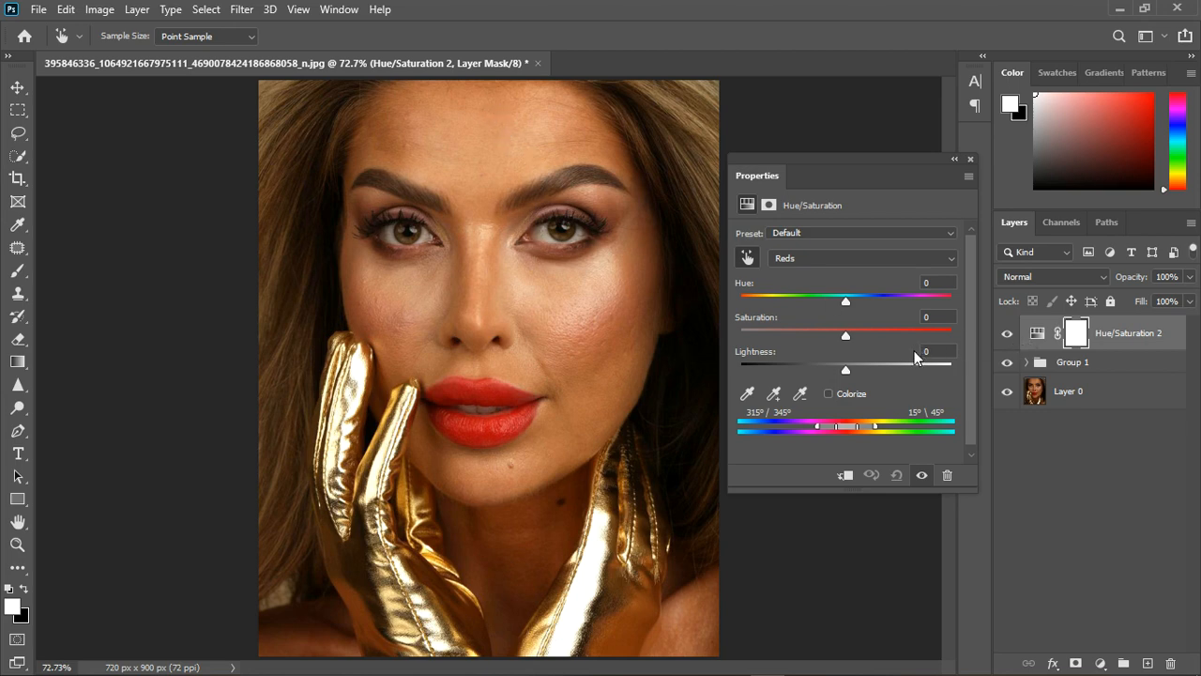
Shift the hue of the Reds range to +180 and inspect the color differences across the face.
drag(845, 300, 953, 299)
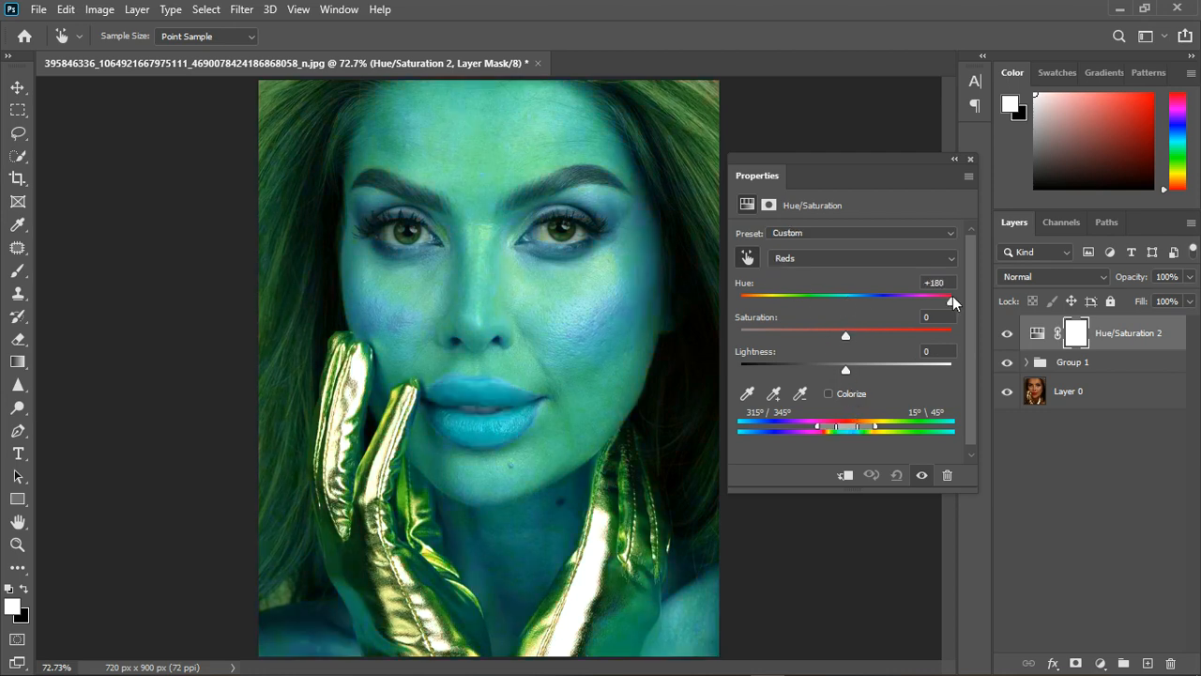
scroll(341, 458, down, 3)
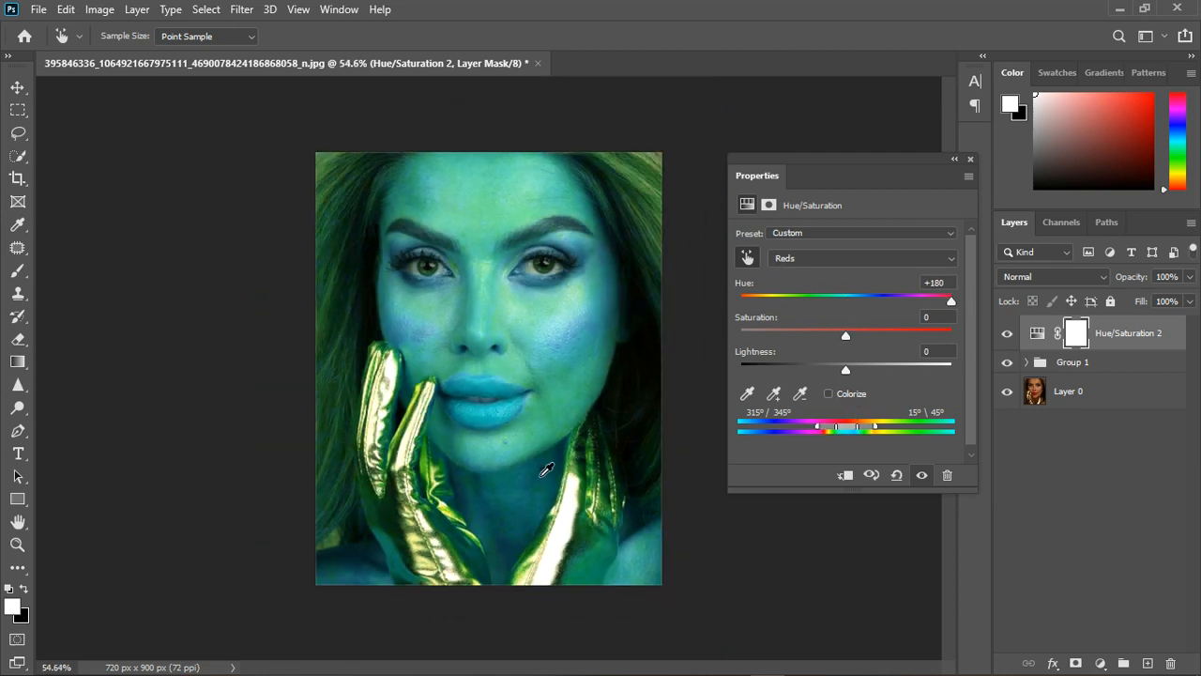
scroll(507, 224, up, 5)
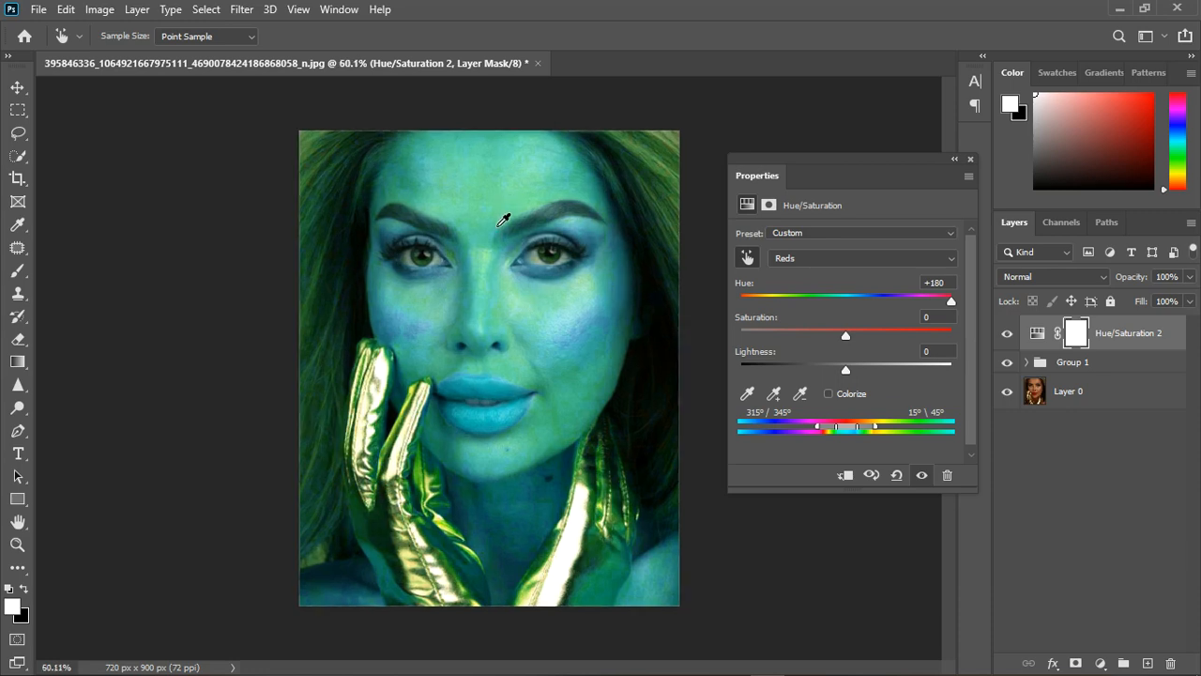
scroll(517, 216, up, 1)
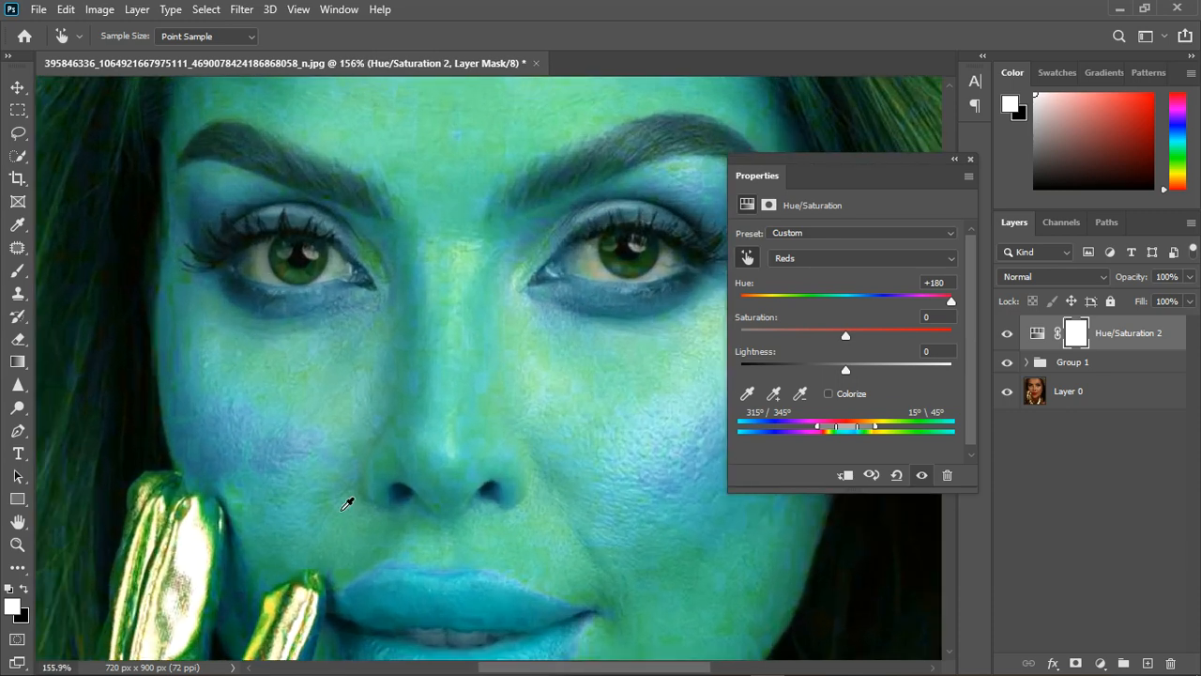
scroll(347, 504, up, 1)
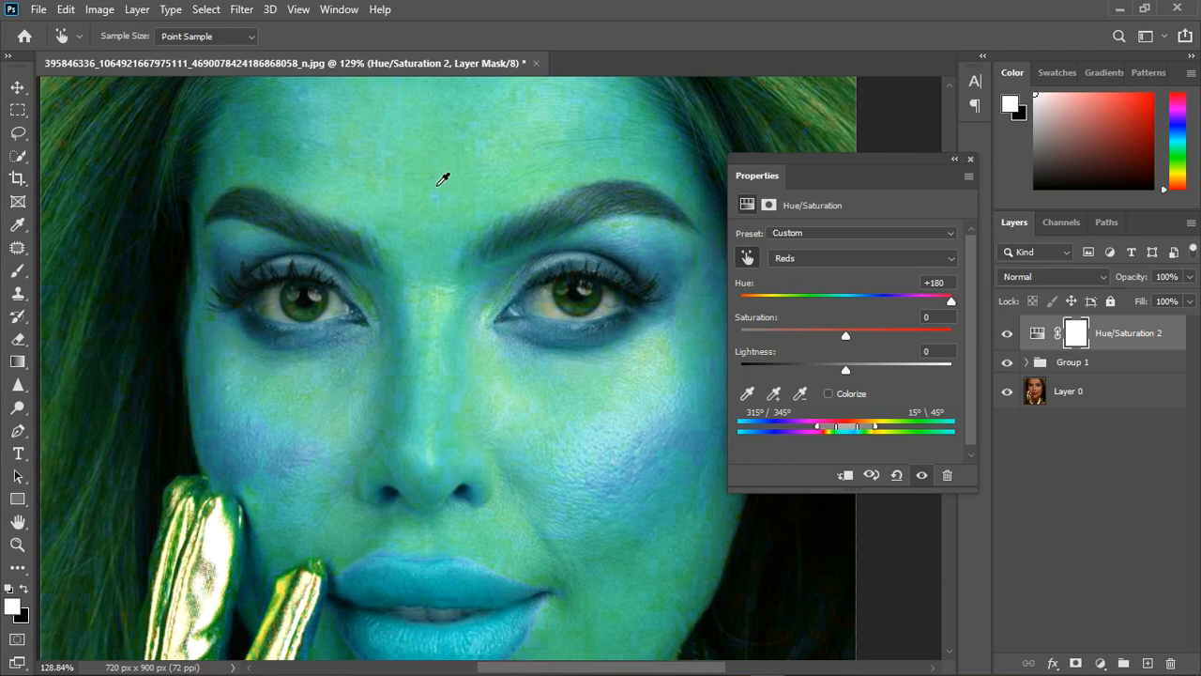
Examine the hue-shifted lips, gloves, neck and cheeks up close and across the whole portrait.
scroll(445, 260, down, 5)
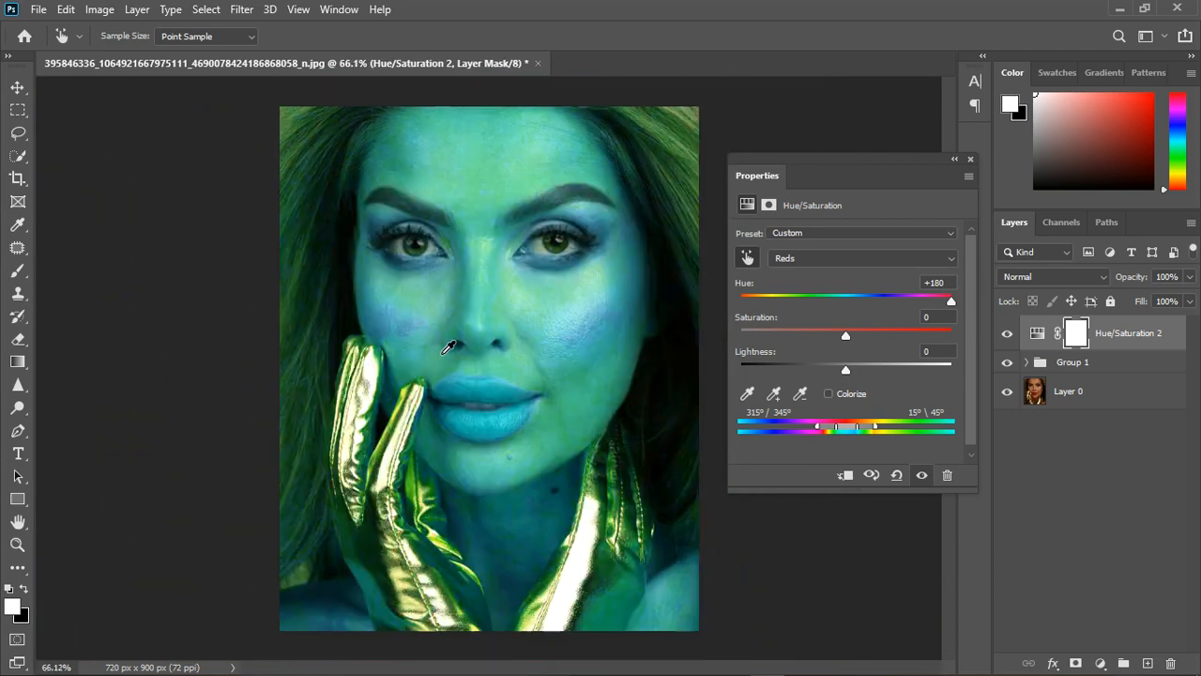
scroll(515, 545, up, 5)
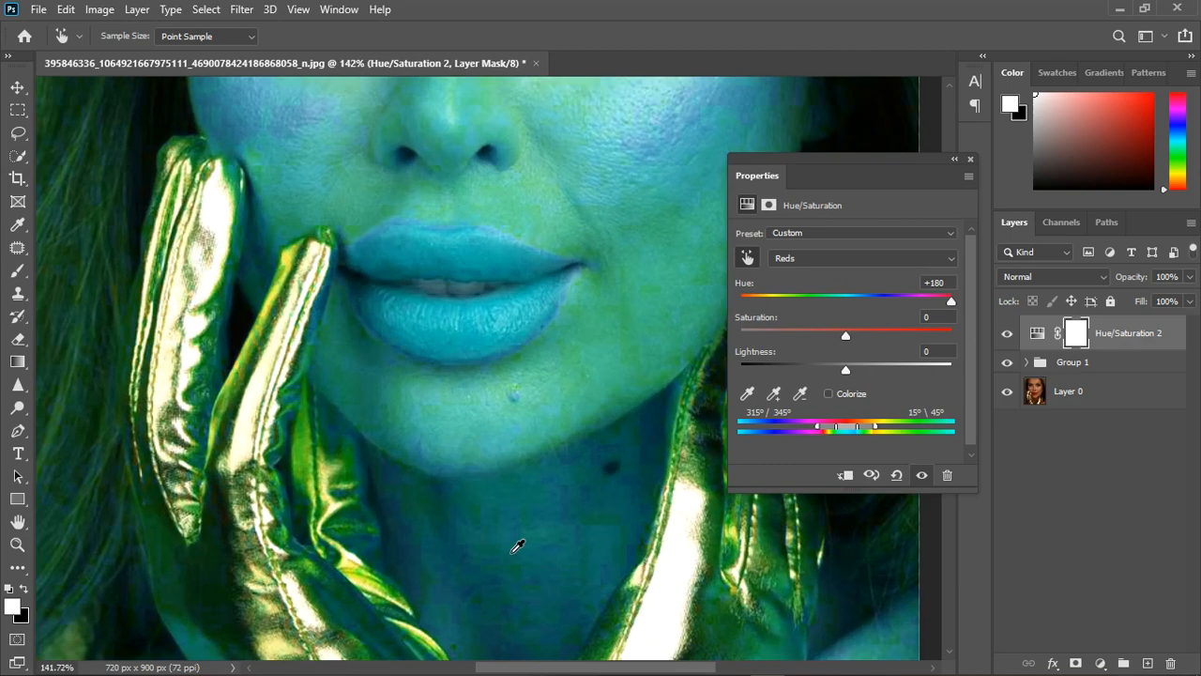
scroll(515, 545, down, 5)
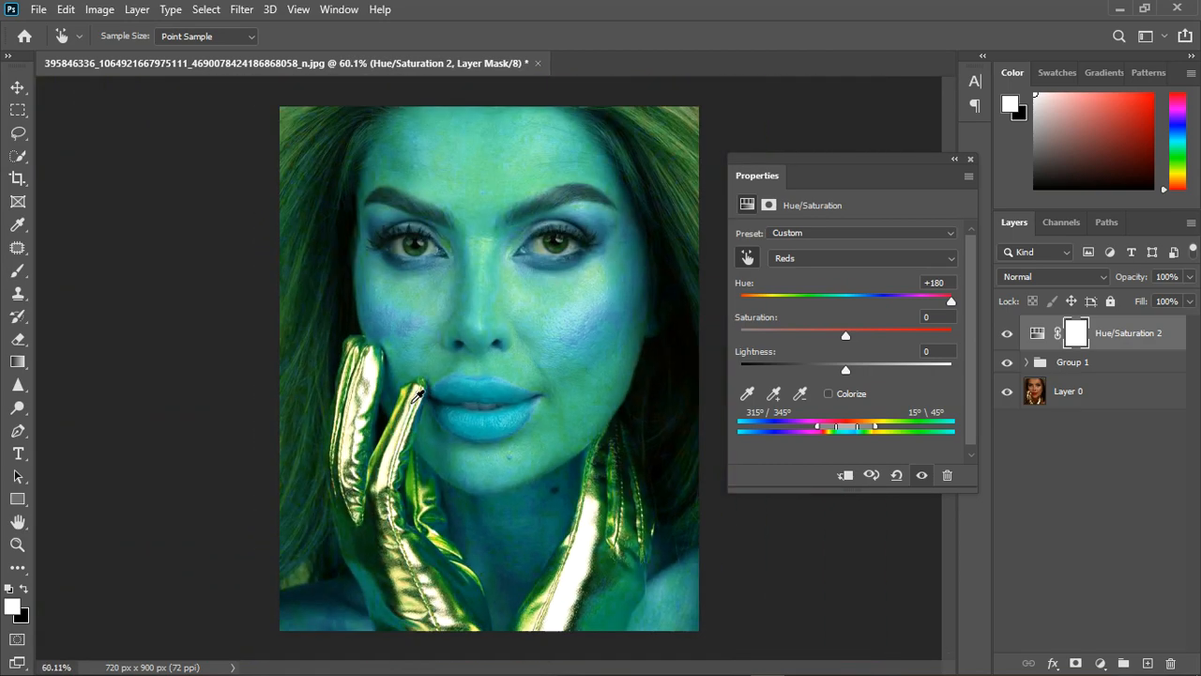
scroll(537, 218, up, 2)
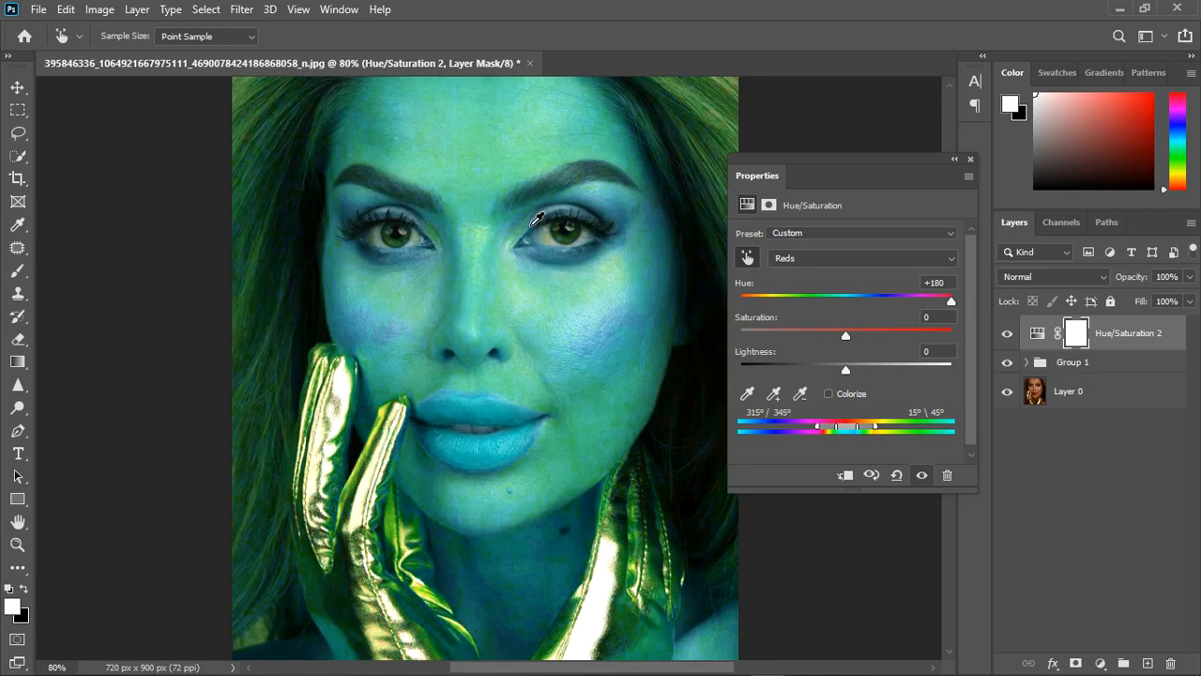
scroll(584, 374, up, 2)
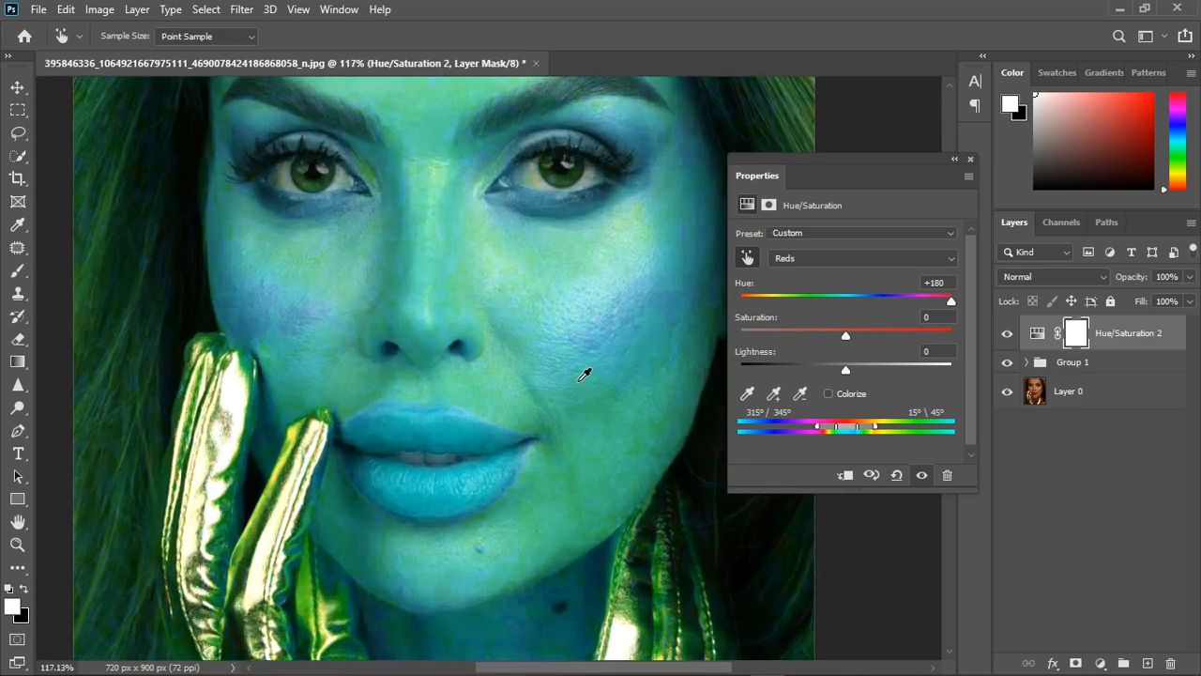
scroll(583, 375, up, 2)
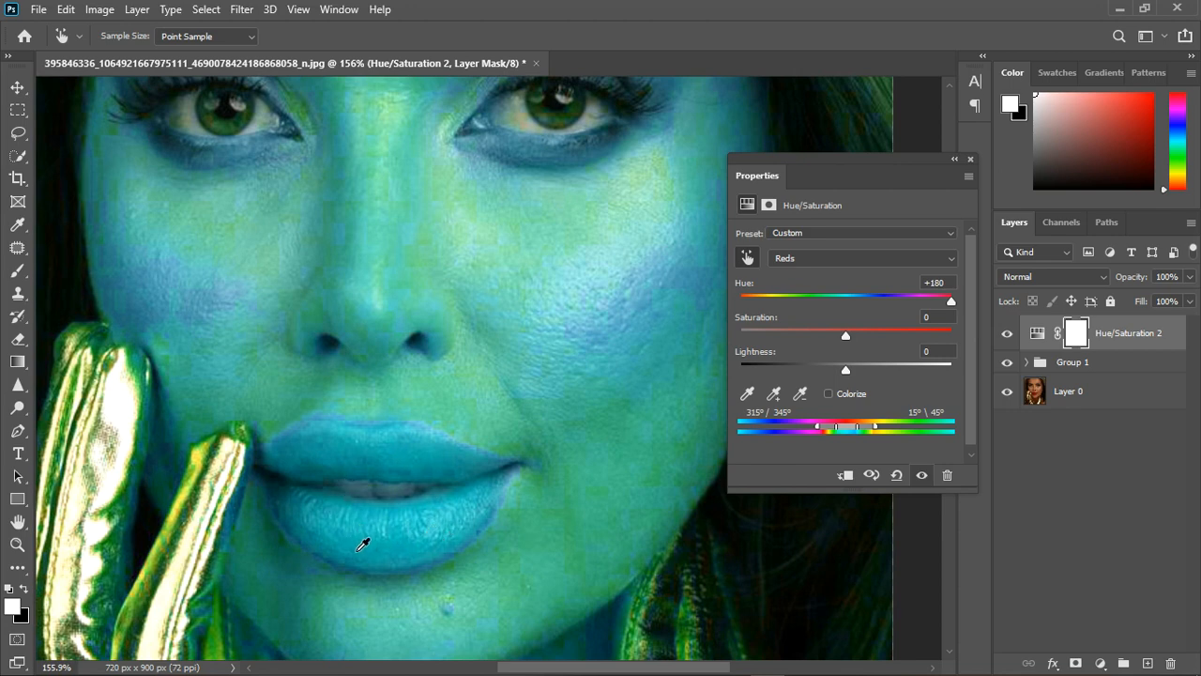
scroll(380, 424, down, 2)
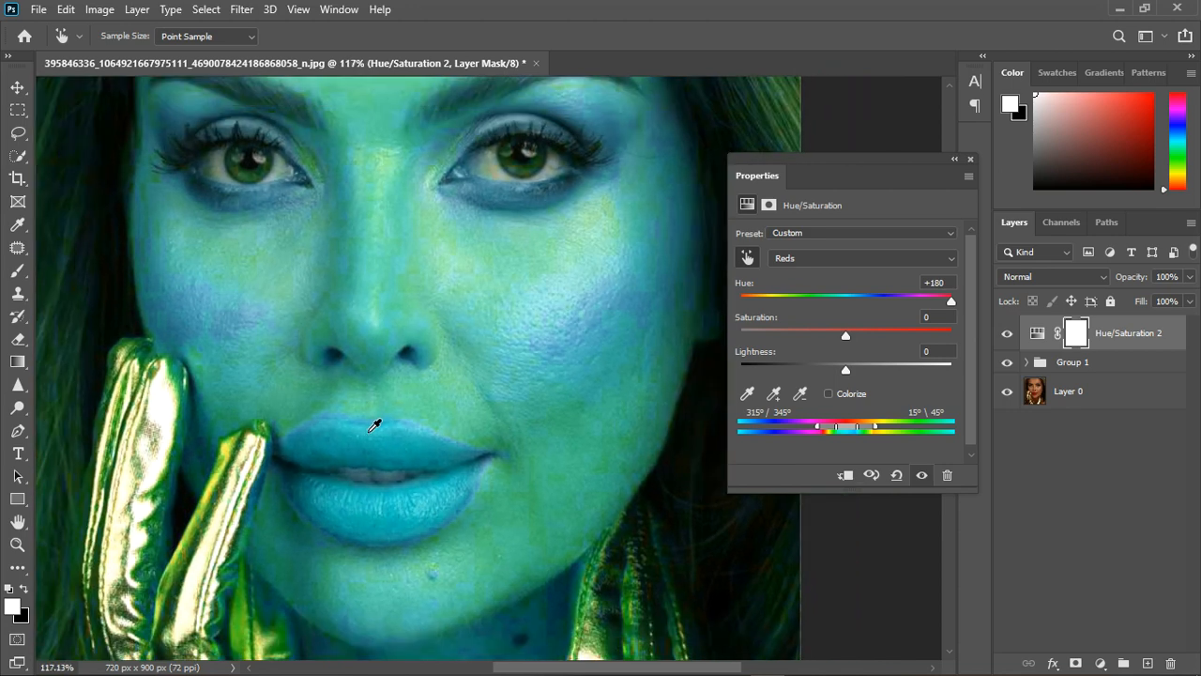
Hide the upper Hue/Saturation layer to inspect the natural colors of the lips, skin and gloves, and show it again.
click(923, 476)
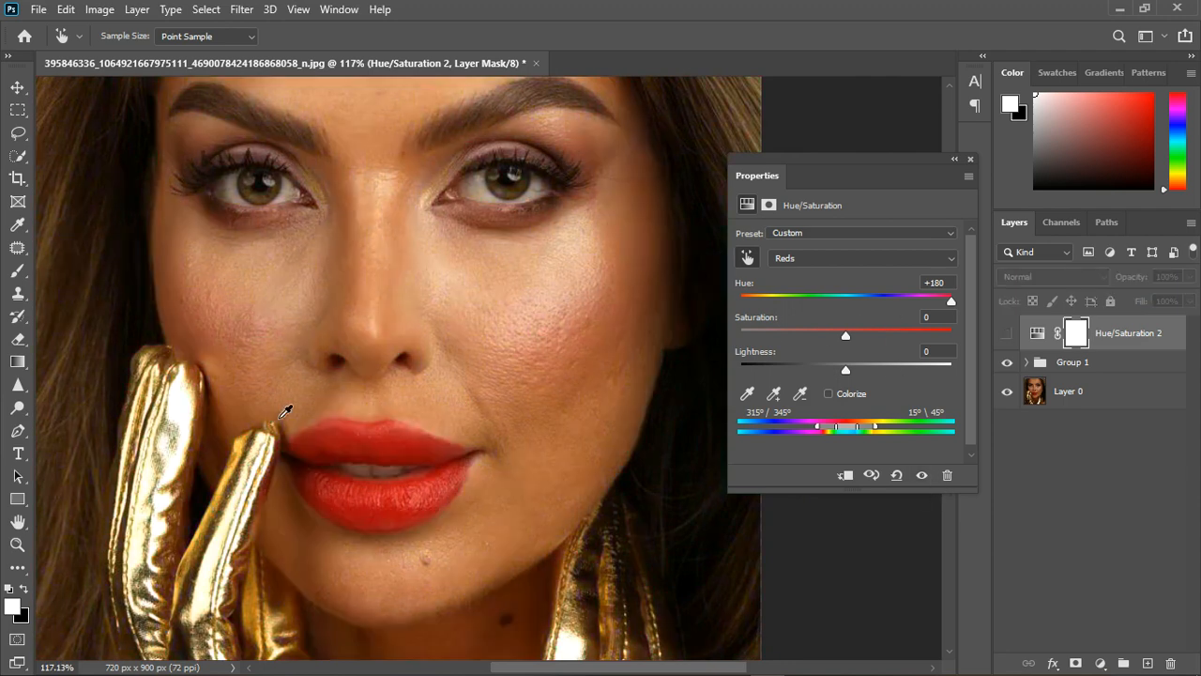
scroll(378, 493, down, 1)
scroll(377, 493, down, 1)
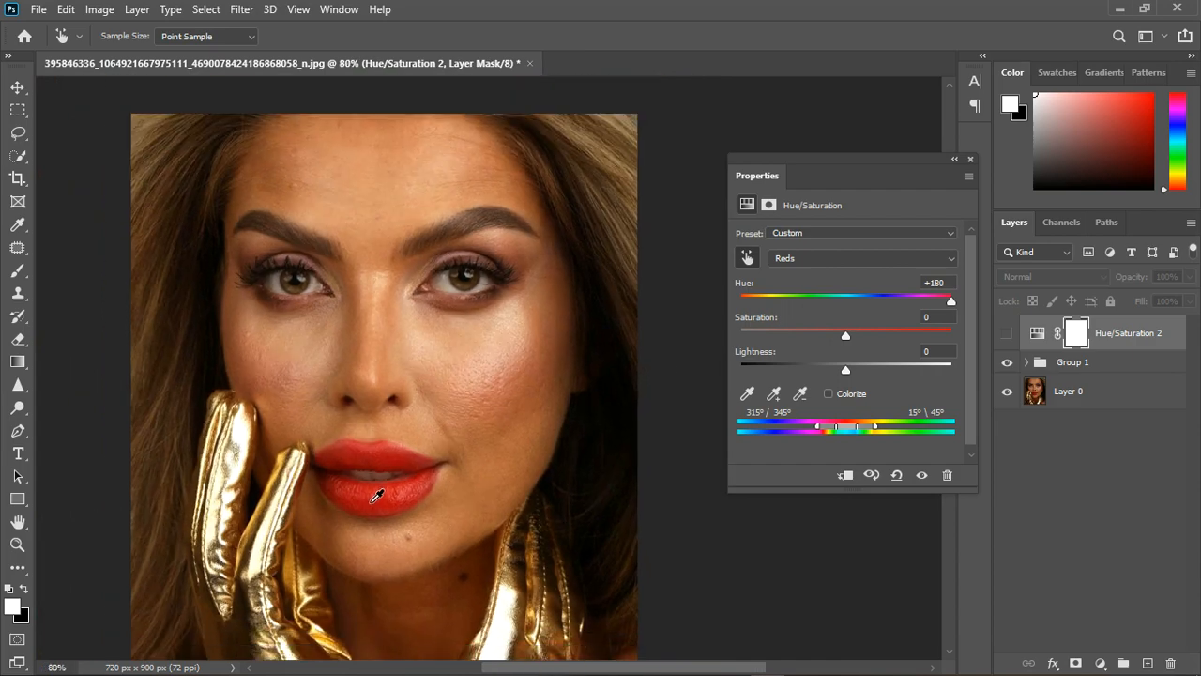
scroll(441, 516, down, 2)
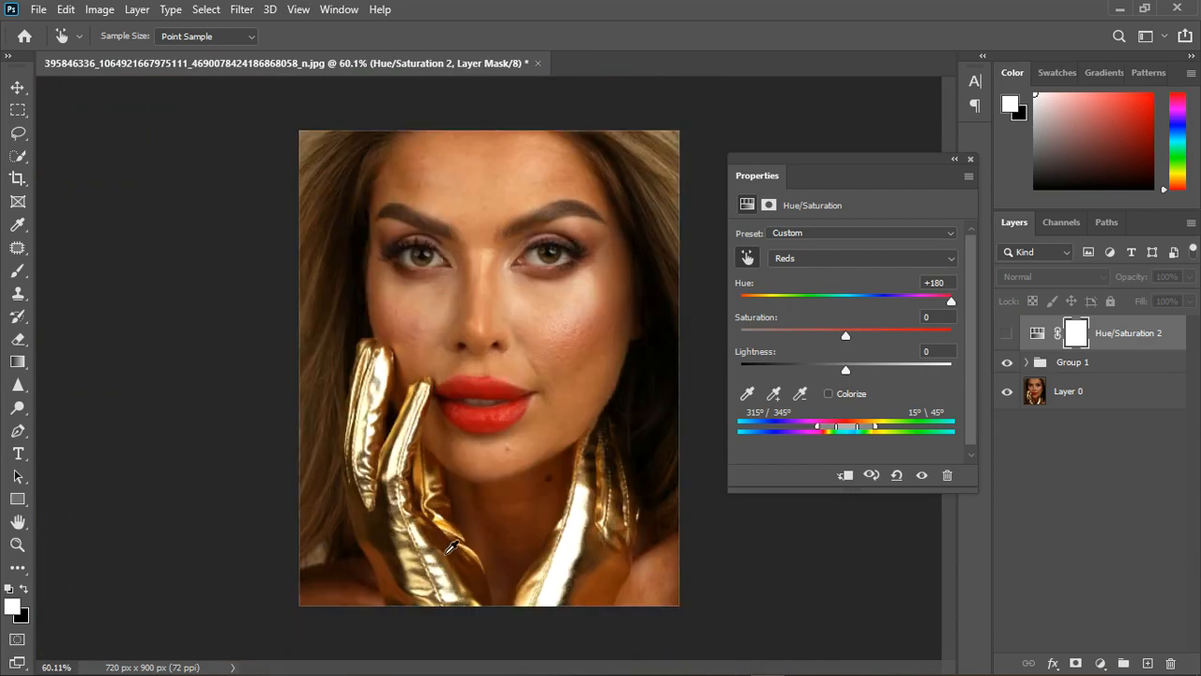
scroll(537, 517, up, 5)
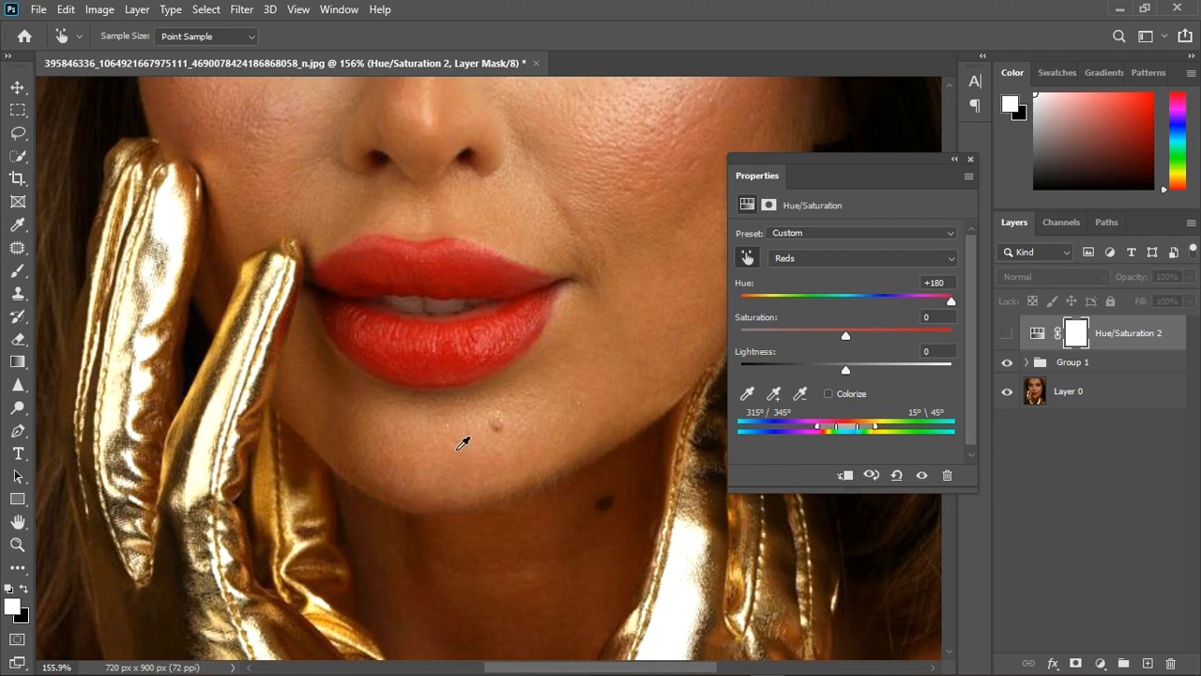
scroll(449, 460, down, 3)
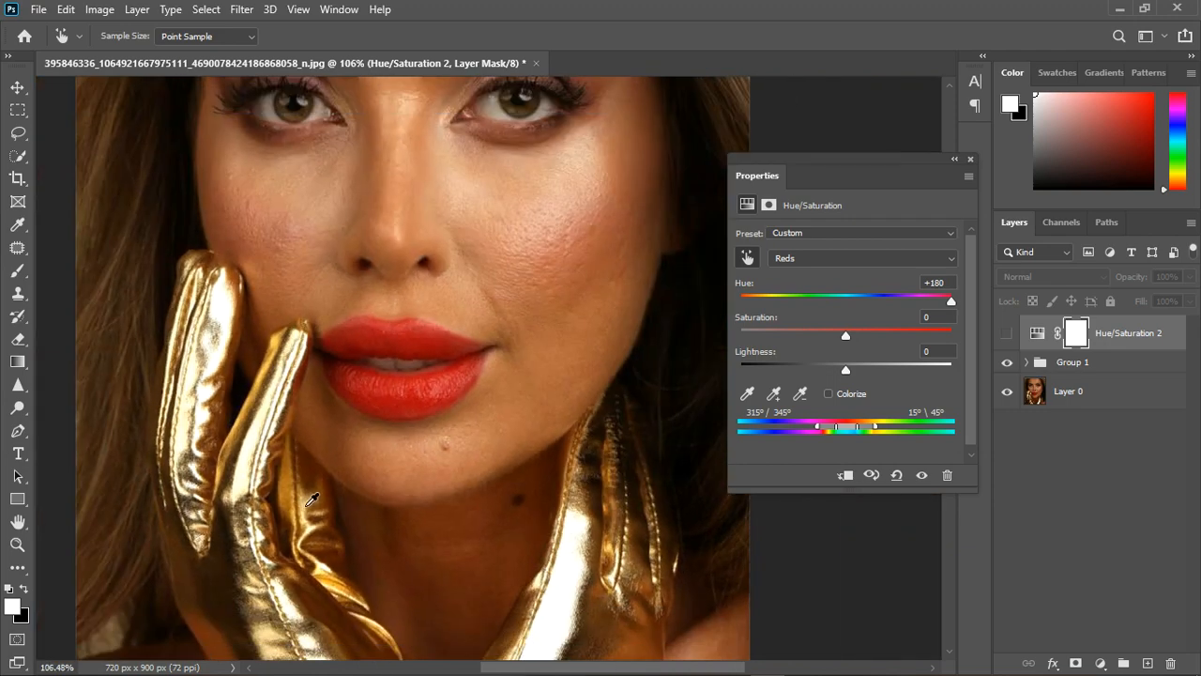
scroll(506, 339, down, 1)
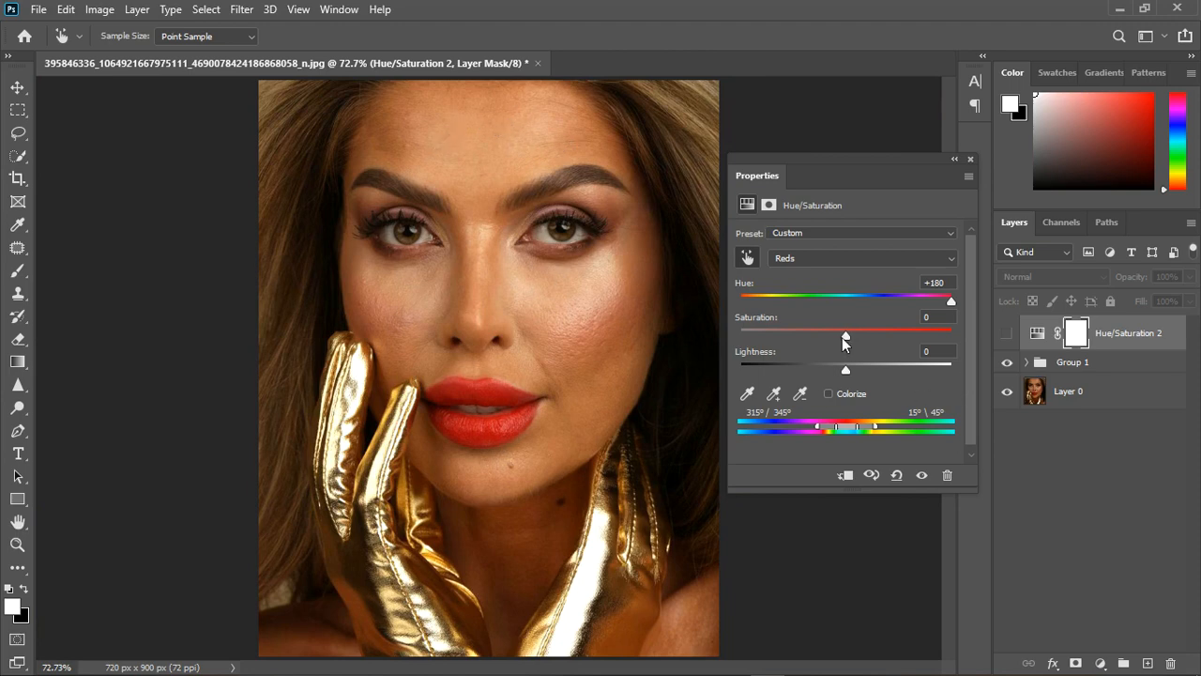
click(921, 474)
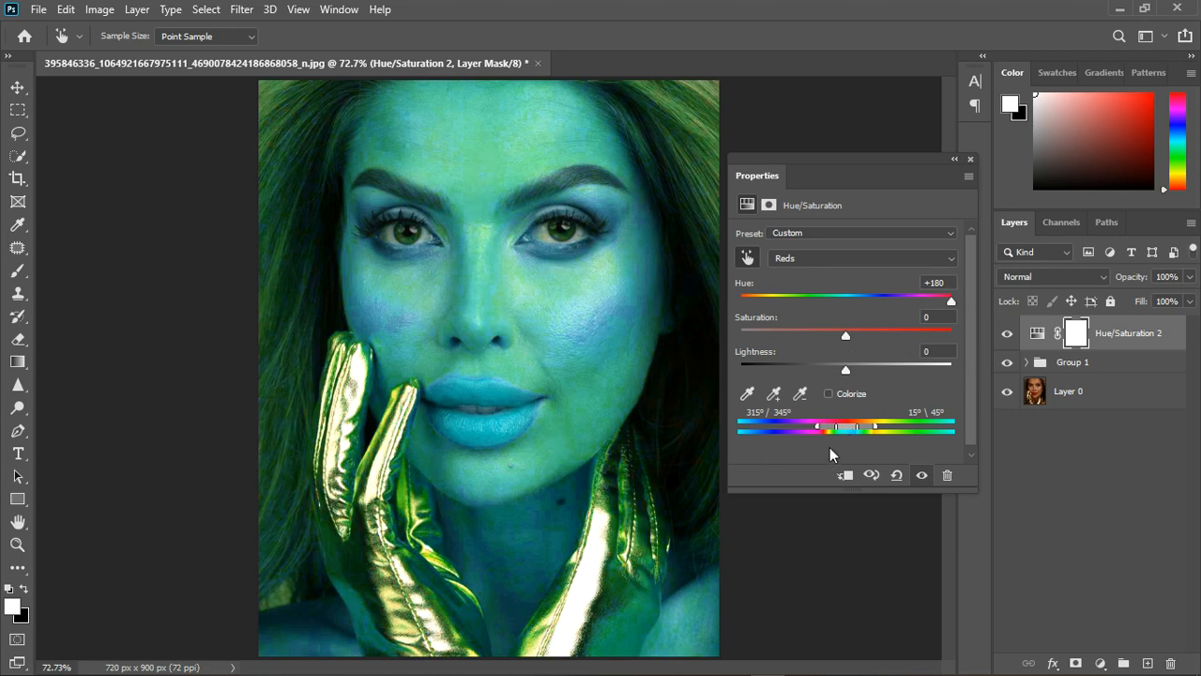
Move the Reds range to 295°/324° – 355°\24° and set its hue to about +18.
drag(851, 428, 841, 429)
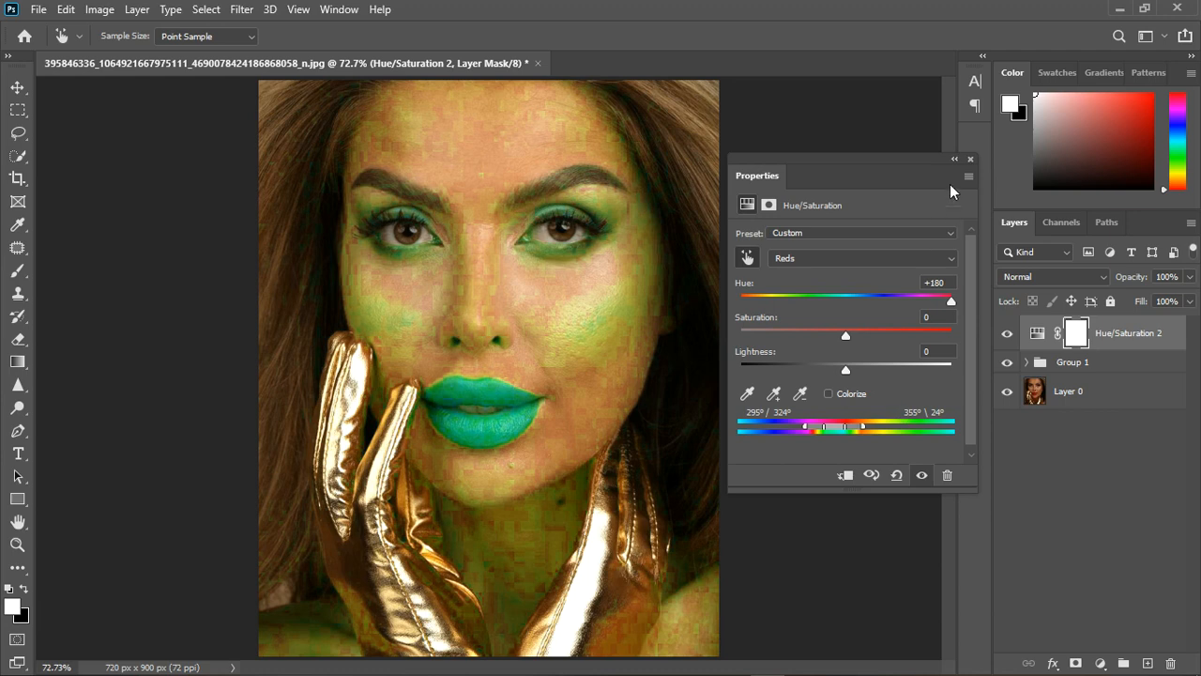
text(0)
drag(846, 304, 864, 306)
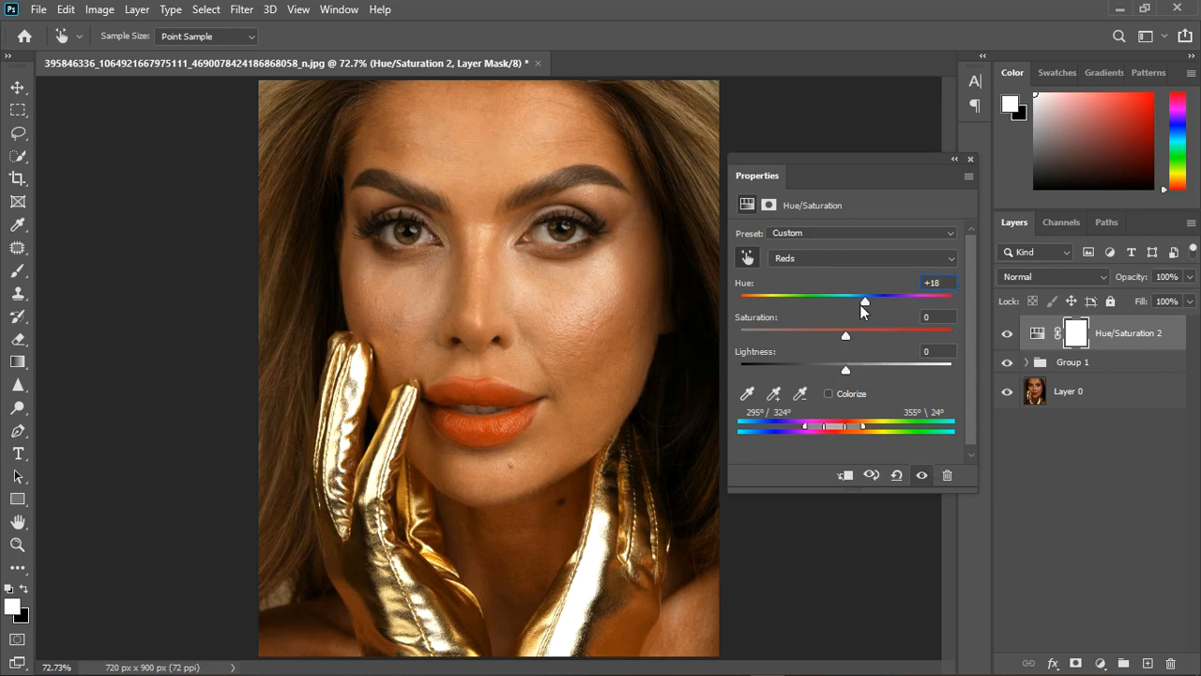
drag(861, 304, 875, 302)
drag(868, 302, 866, 302)
click(969, 159)
Paint the lips black on the Hue/Saturation mask with the Brush at 100% flow, and compare the portrait with and without the layer.
click(17, 271)
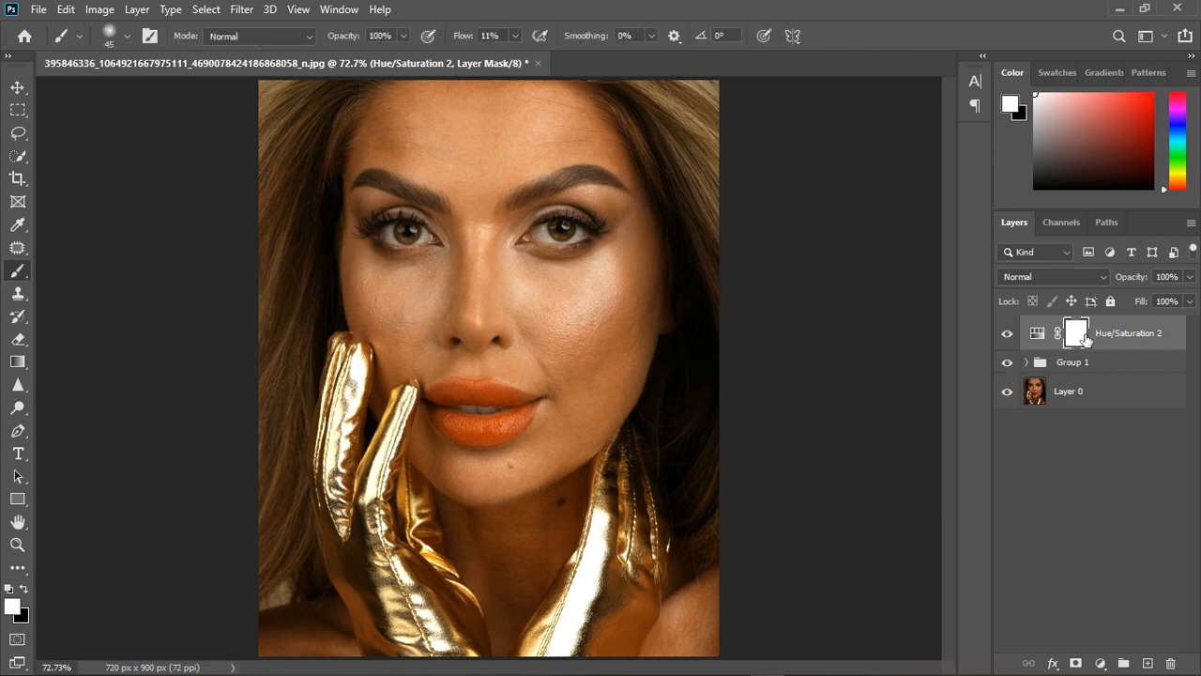
click(25, 589)
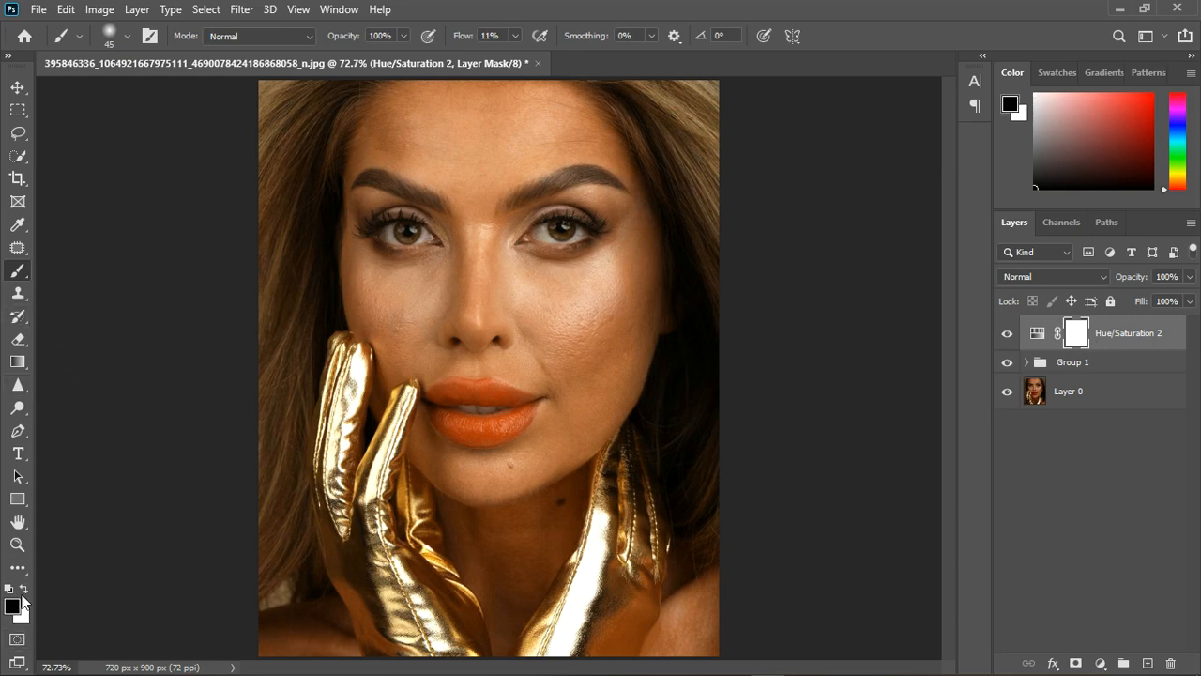
scroll(535, 423, up, 1)
mouse_move(436, 403)
mouse_down()
mouse_move(548, 419)
mouse_move(448, 410)
mouse_up()
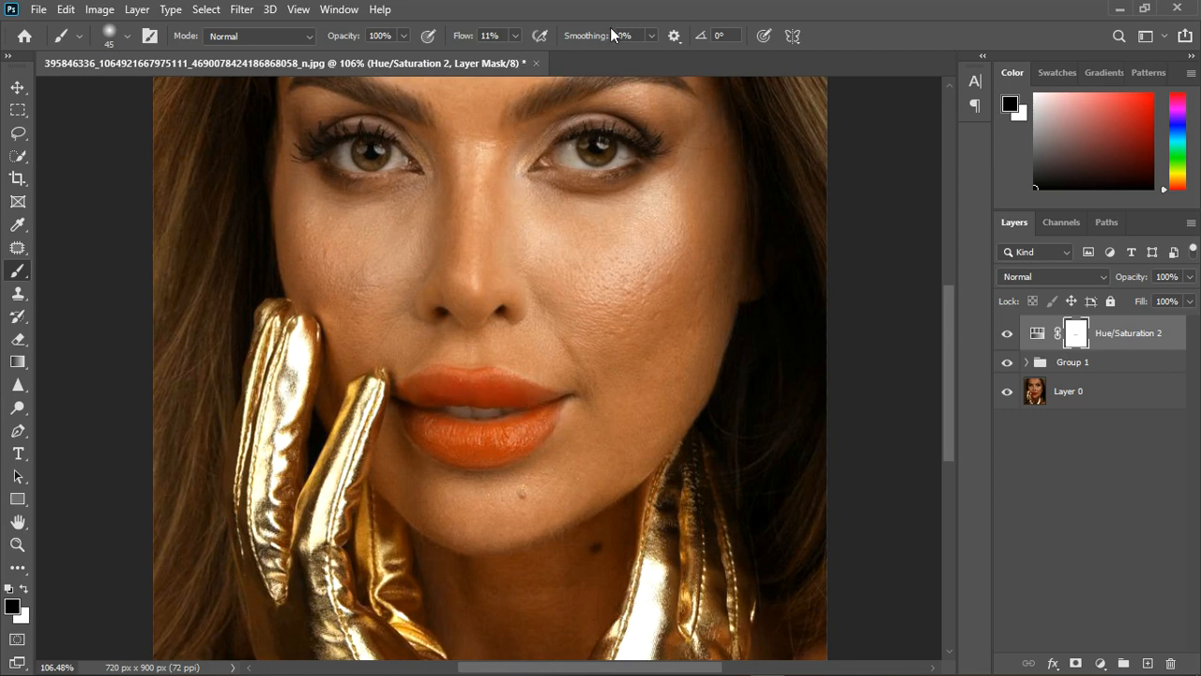
click(514, 36)
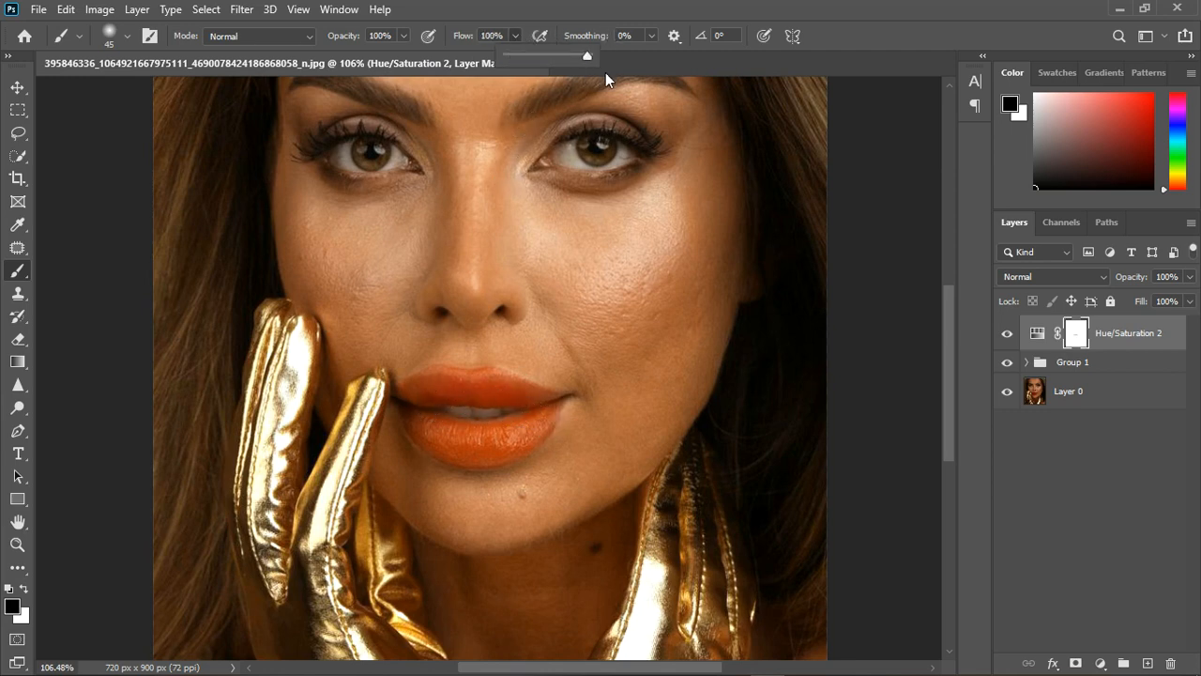
mouse_move(429, 402)
mouse_down()
mouse_move(520, 413)
mouse_move(539, 433)
mouse_move(480, 455)
mouse_move(430, 431)
mouse_move(450, 451)
mouse_move(507, 461)
mouse_move(546, 439)
mouse_move(553, 418)
mouse_move(493, 401)
mouse_move(556, 417)
mouse_move(565, 436)
mouse_move(496, 458)
mouse_move(452, 454)
mouse_move(432, 411)
mouse_move(454, 402)
mouse_move(500, 406)
mouse_move(502, 432)
mouse_move(459, 461)
mouse_up()
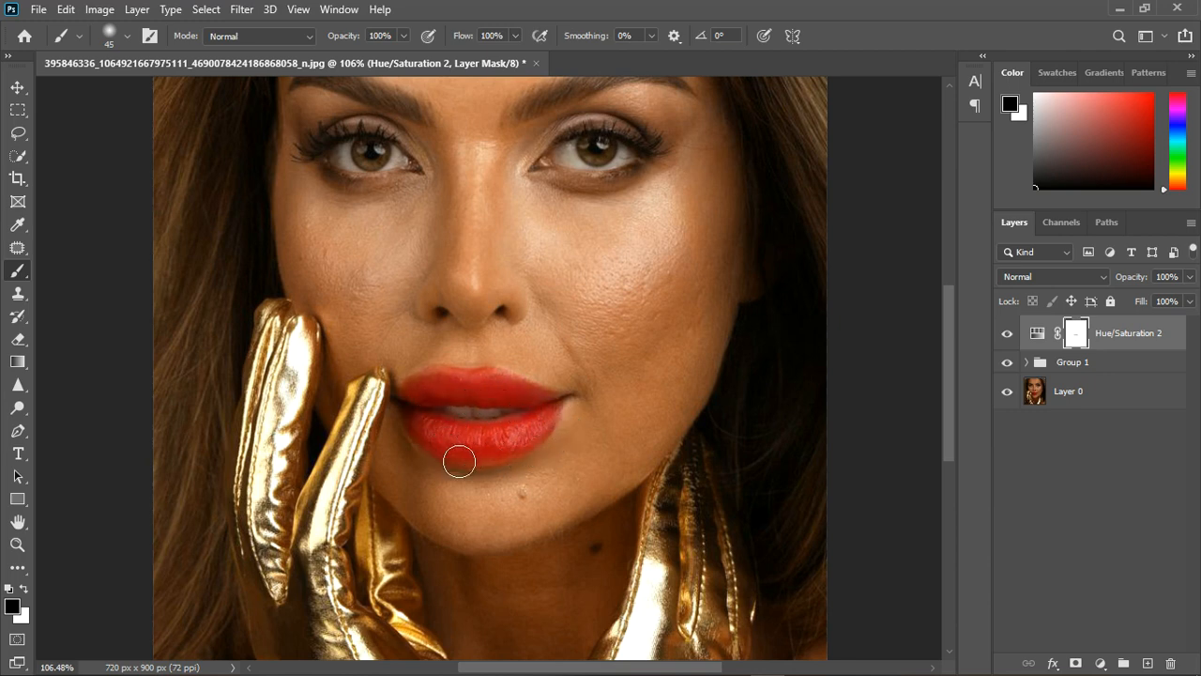
key(ctrl+0)
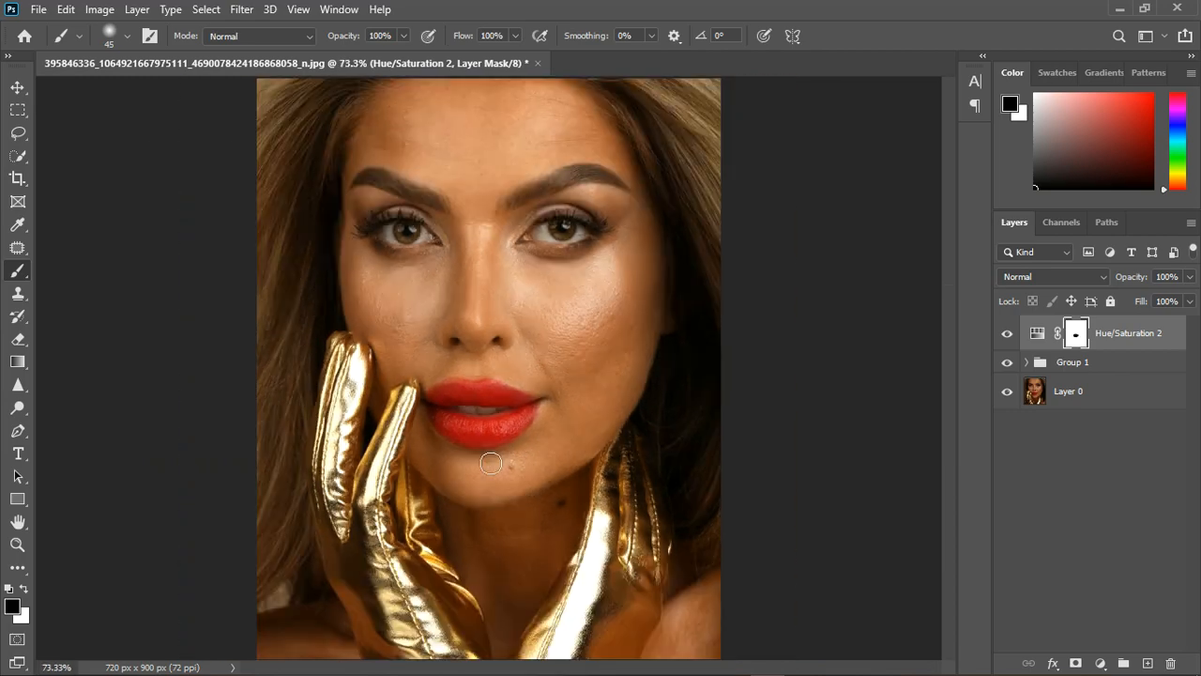
click(1008, 335)
click(1010, 336)
Paint black over both eyes and their makeup on the mask, and compare the face with and without the layer.
scroll(610, 249, up, 4)
mouse_move(477, 255)
mouse_down()
mouse_move(539, 210)
mouse_move(436, 259)
mouse_move(564, 263)
mouse_move(552, 266)
mouse_move(586, 245)
mouse_move(544, 204)
mouse_move(625, 216)
mouse_move(575, 188)
mouse_move(490, 221)
mouse_move(641, 201)
mouse_up()
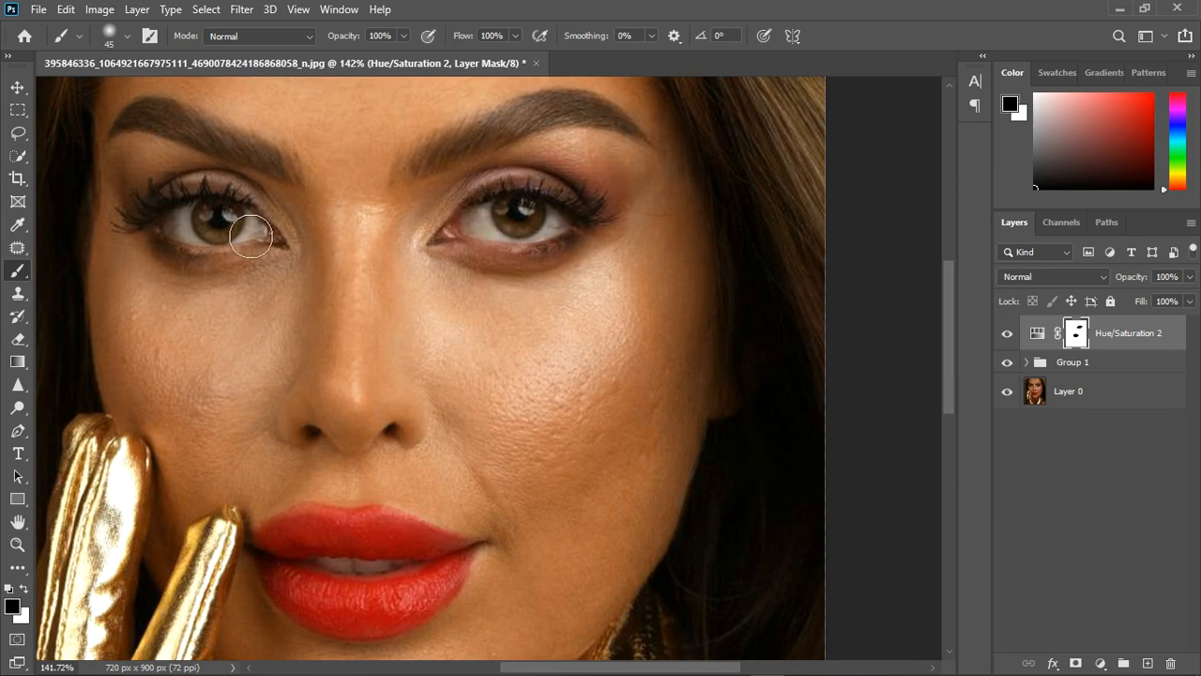
mouse_move(252, 236)
mouse_down()
mouse_move(141, 210)
mouse_move(166, 203)
mouse_move(324, 258)
mouse_move(198, 263)
mouse_move(289, 256)
mouse_move(290, 243)
mouse_move(291, 279)
mouse_move(235, 279)
mouse_move(183, 259)
mouse_move(169, 234)
mouse_move(141, 222)
mouse_move(188, 241)
mouse_up()
click(1009, 336)
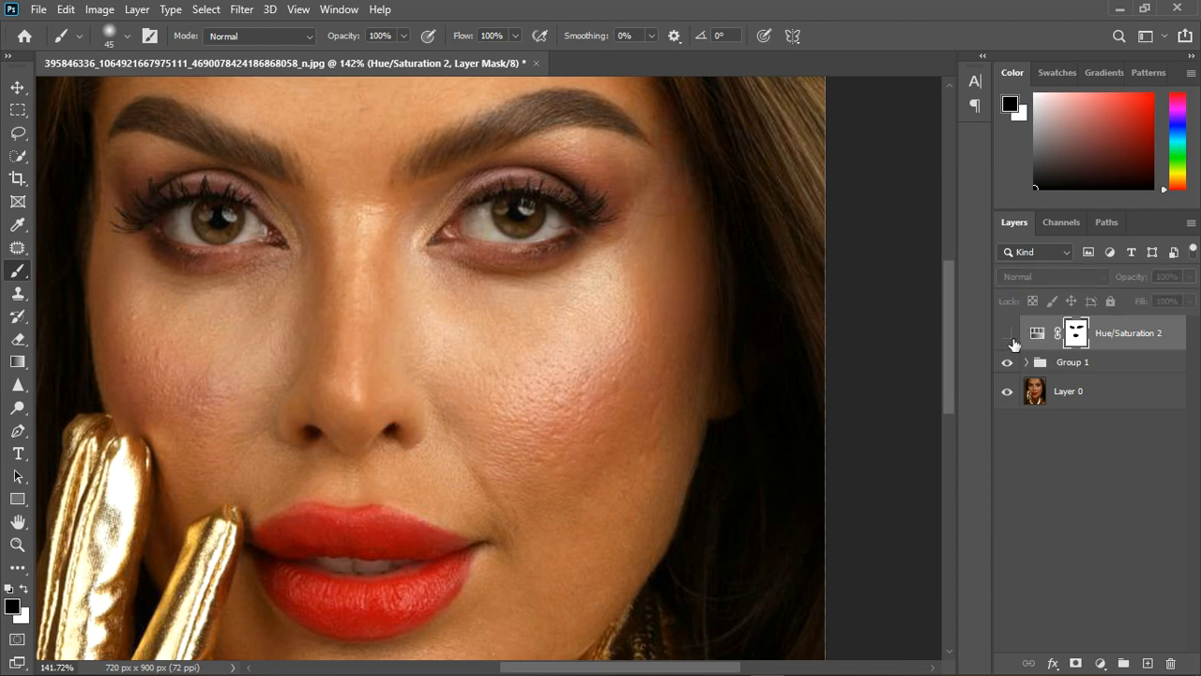
click(1010, 336)
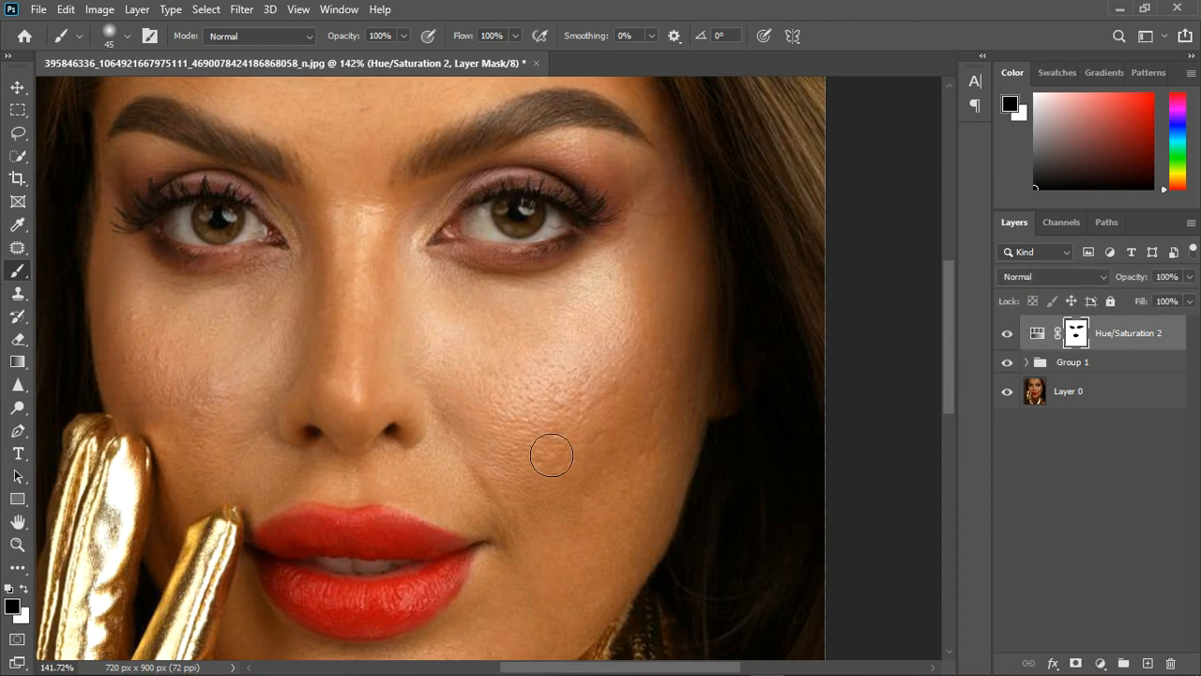
Enlarge the brush to 90 and paint black over the blush on both cheeks in the Hue/Saturation mask.
scroll(531, 416, down, 3)
scroll(531, 416, down, 1)
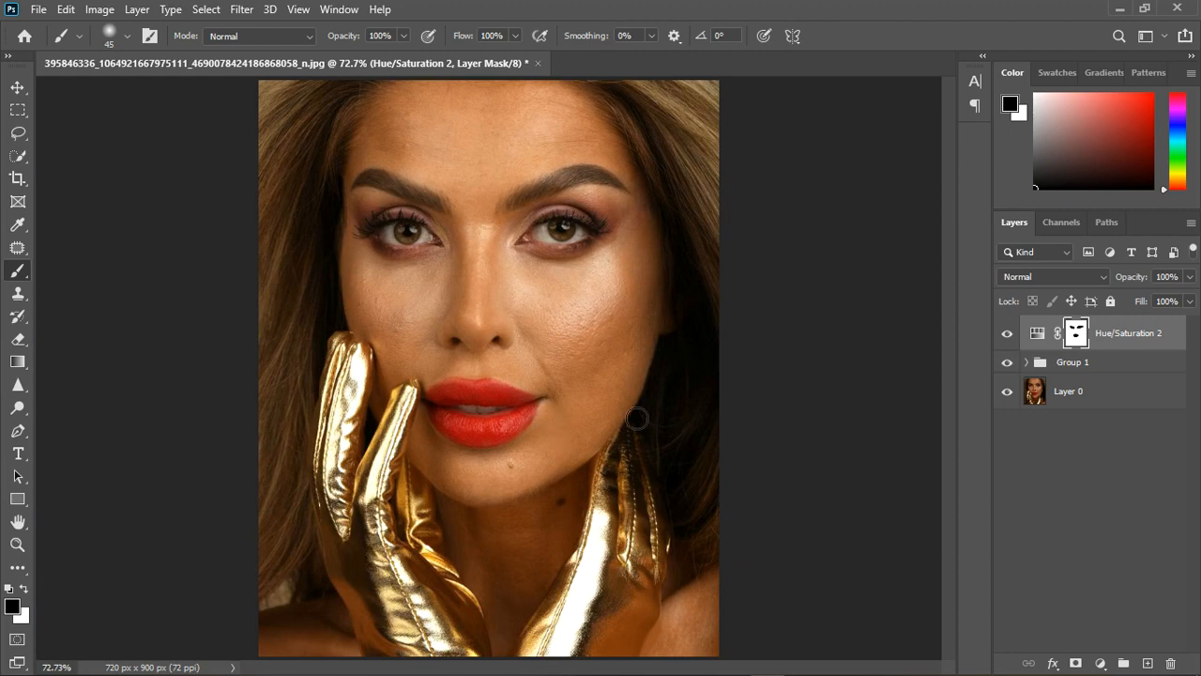
key(bracketright)
key(bracketright)
key(bracketright)
key(bracketright)
key(bracketright)
scroll(611, 346, up, 4)
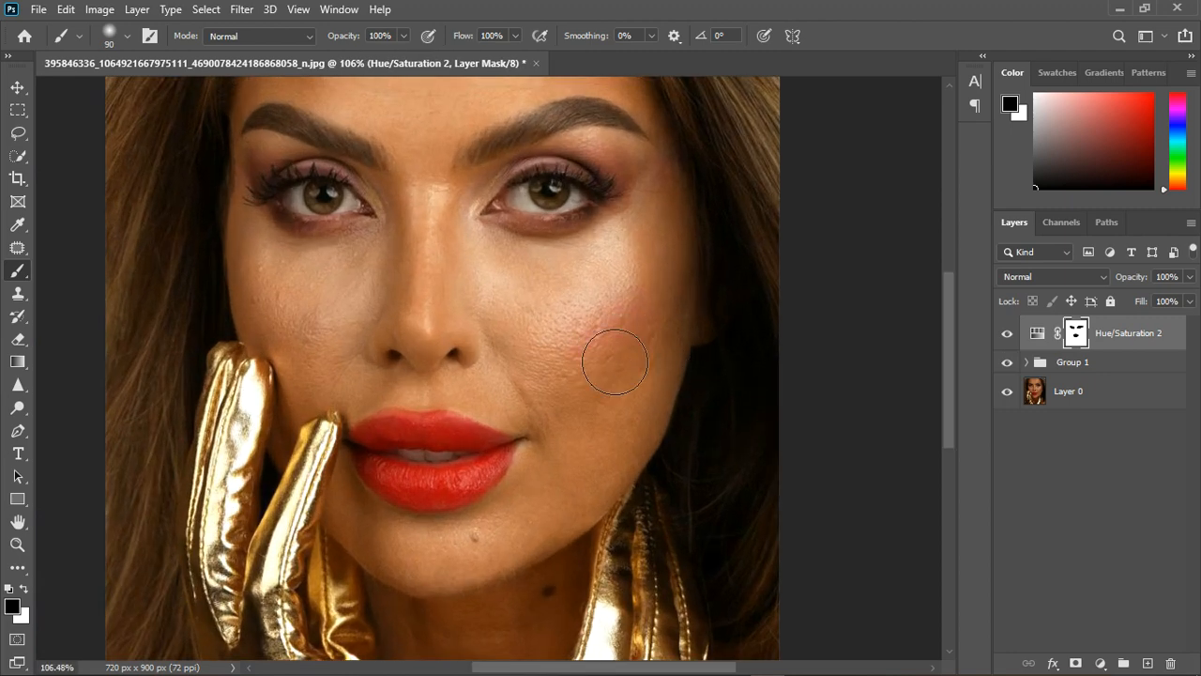
drag(309, 348, 281, 328)
mouse_move(597, 373)
mouse_down()
mouse_move(561, 355)
mouse_move(605, 336)
mouse_move(655, 336)
mouse_up()
scroll(375, 396, down, 5)
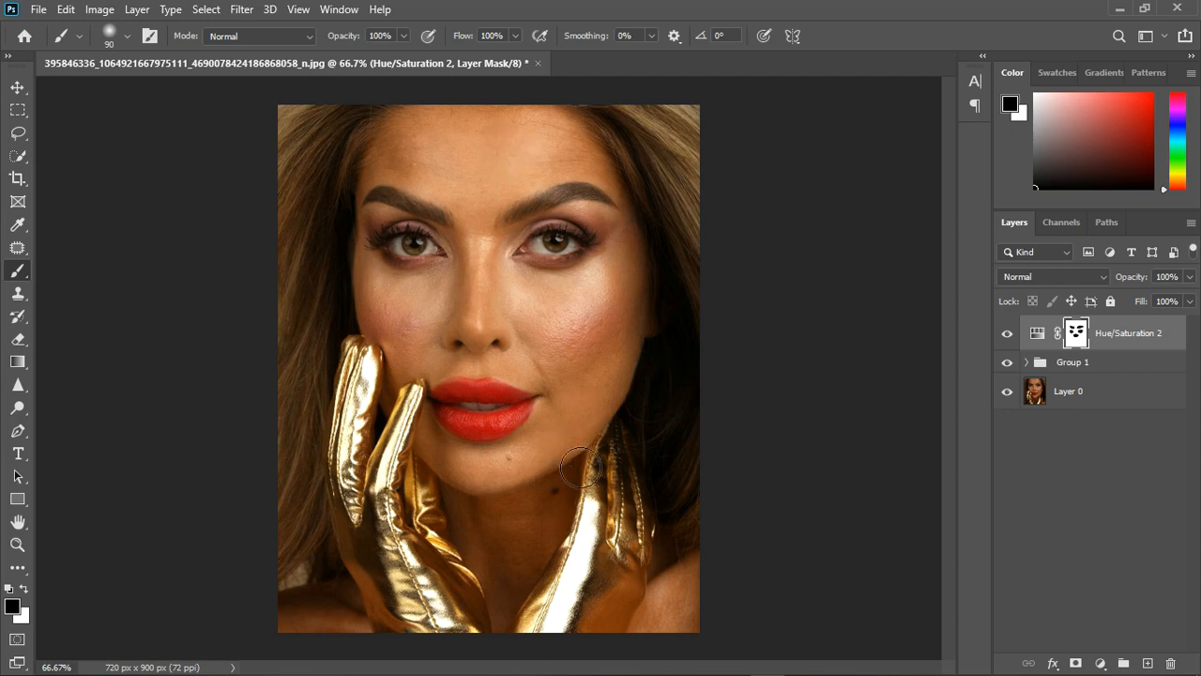
scroll(497, 225, up, 4)
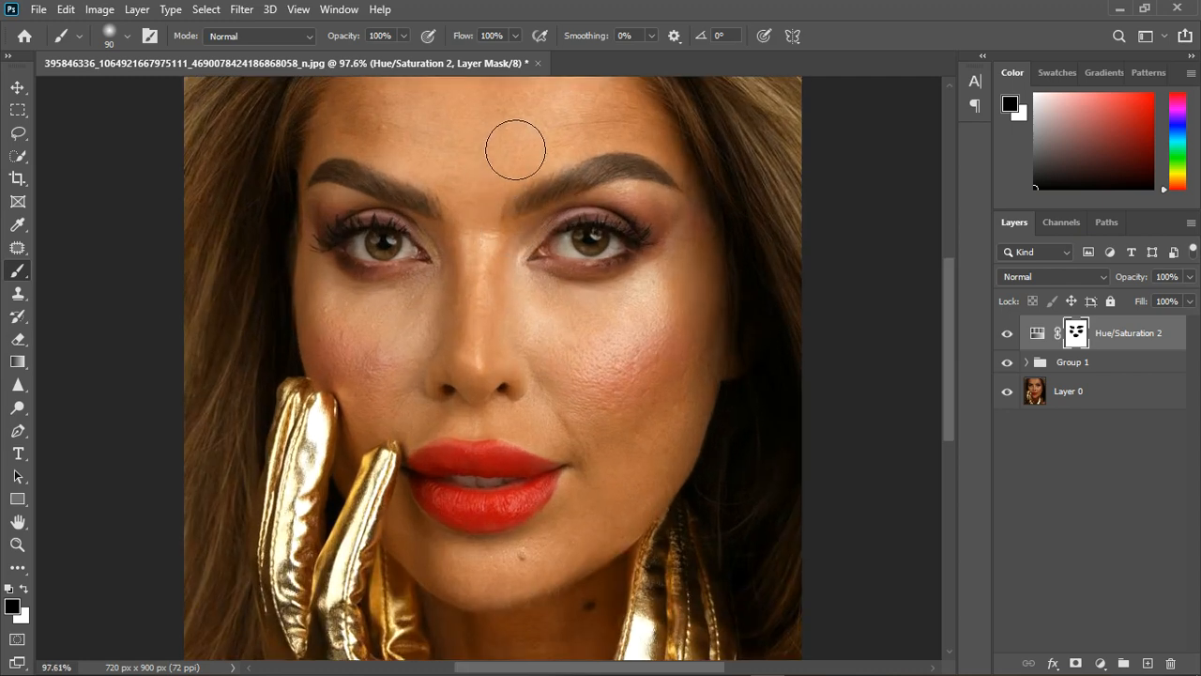
scroll(563, 538, down, 4)
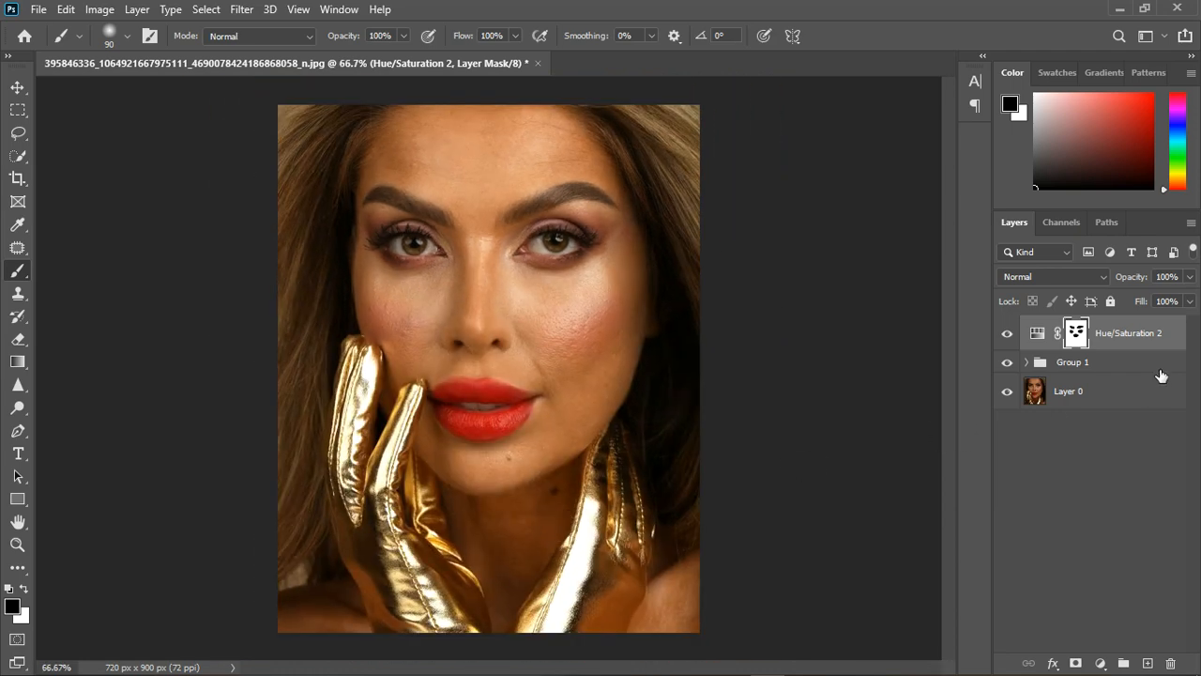
Add another Hue/Saturation adjustment layer on top of the layer stack and leave its settings at default.
click(1101, 664)
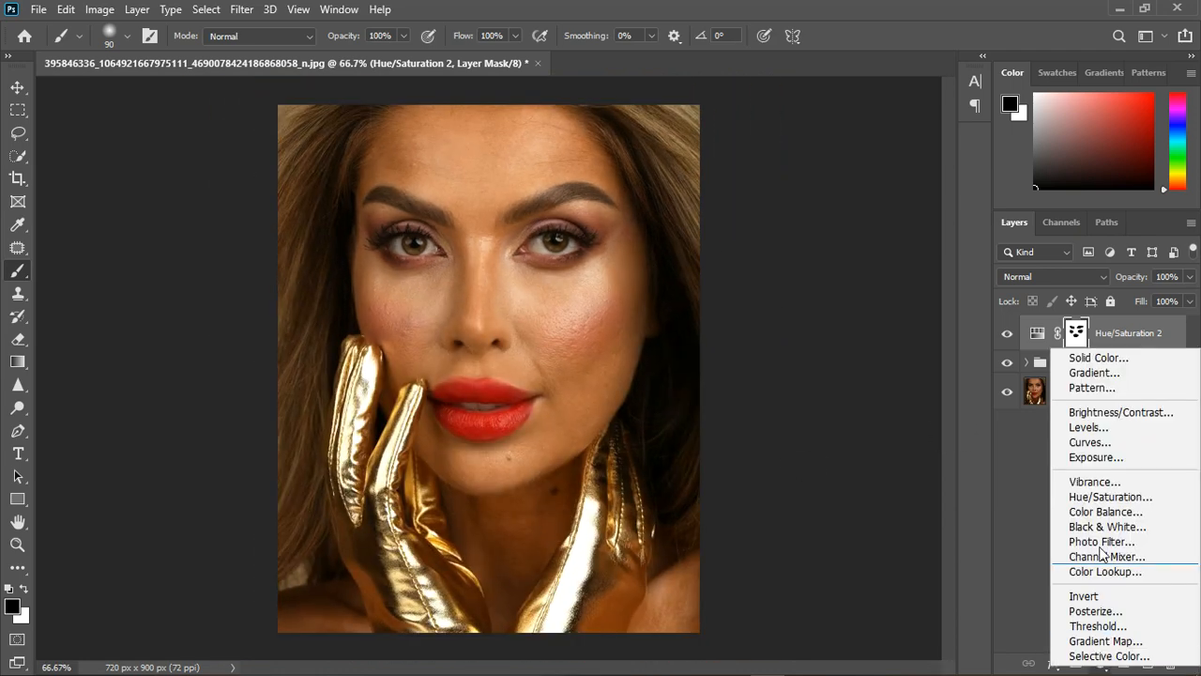
click(1091, 494)
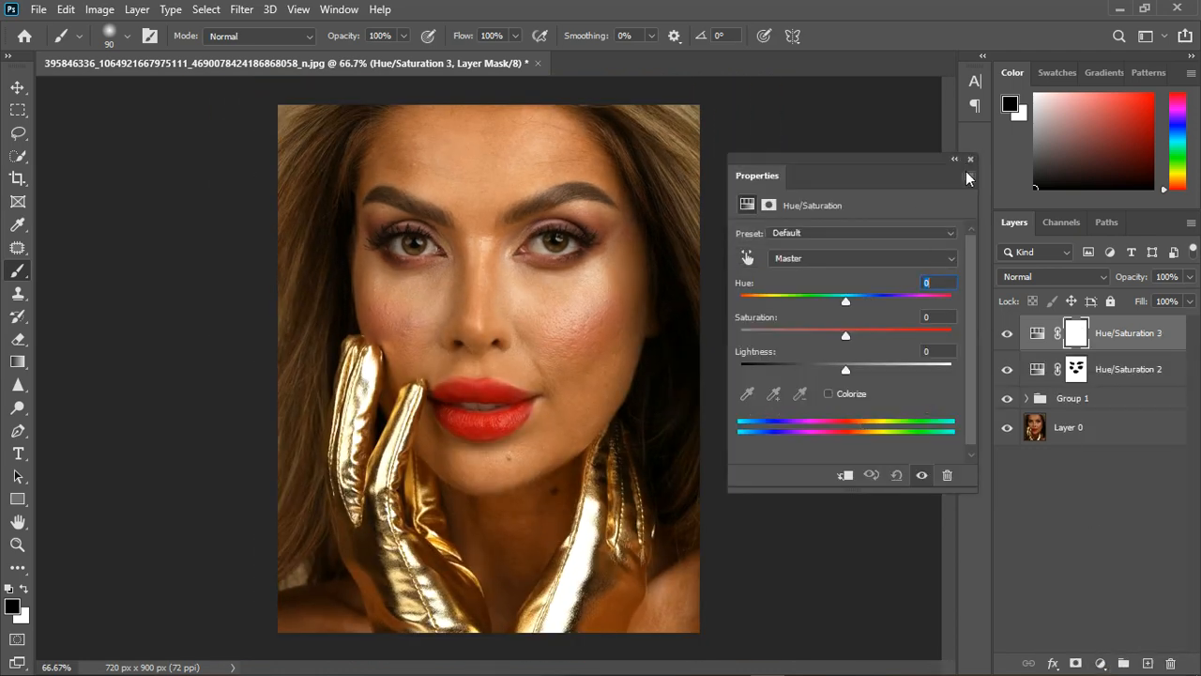
click(970, 159)
Start a Color Range selection on the new Hue/Saturation mask and sample the skin under one eye plus the highlight on the opposite cheek.
click(206, 10)
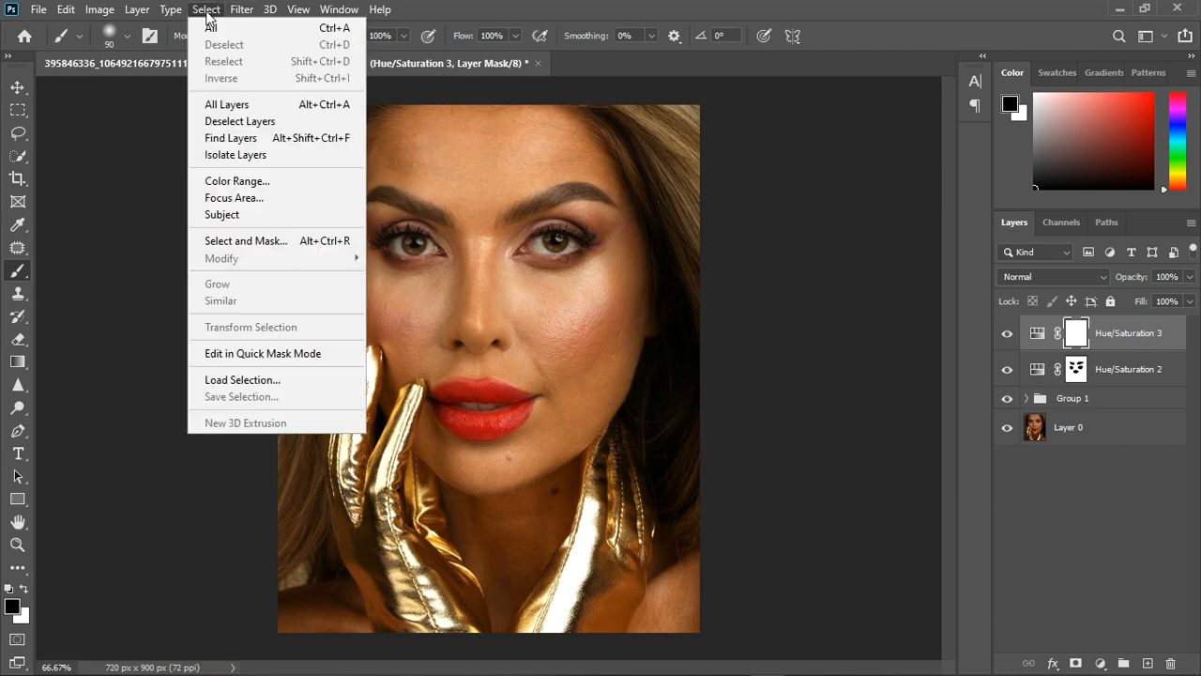
click(242, 181)
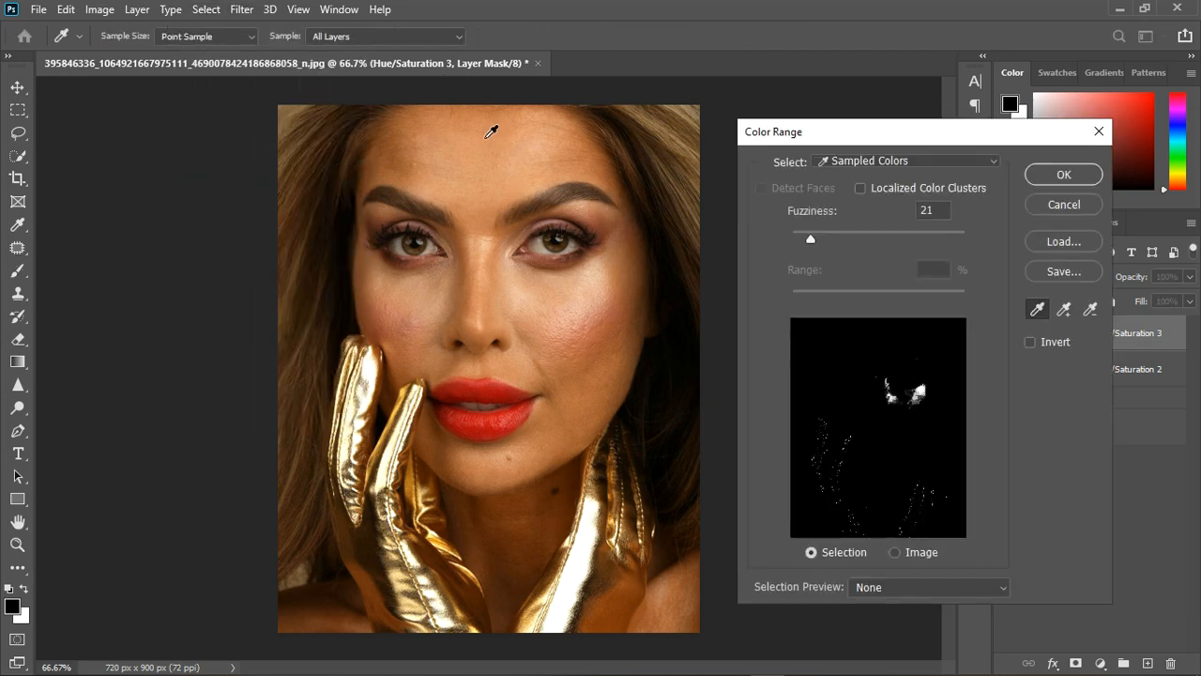
scroll(563, 380, up, 2)
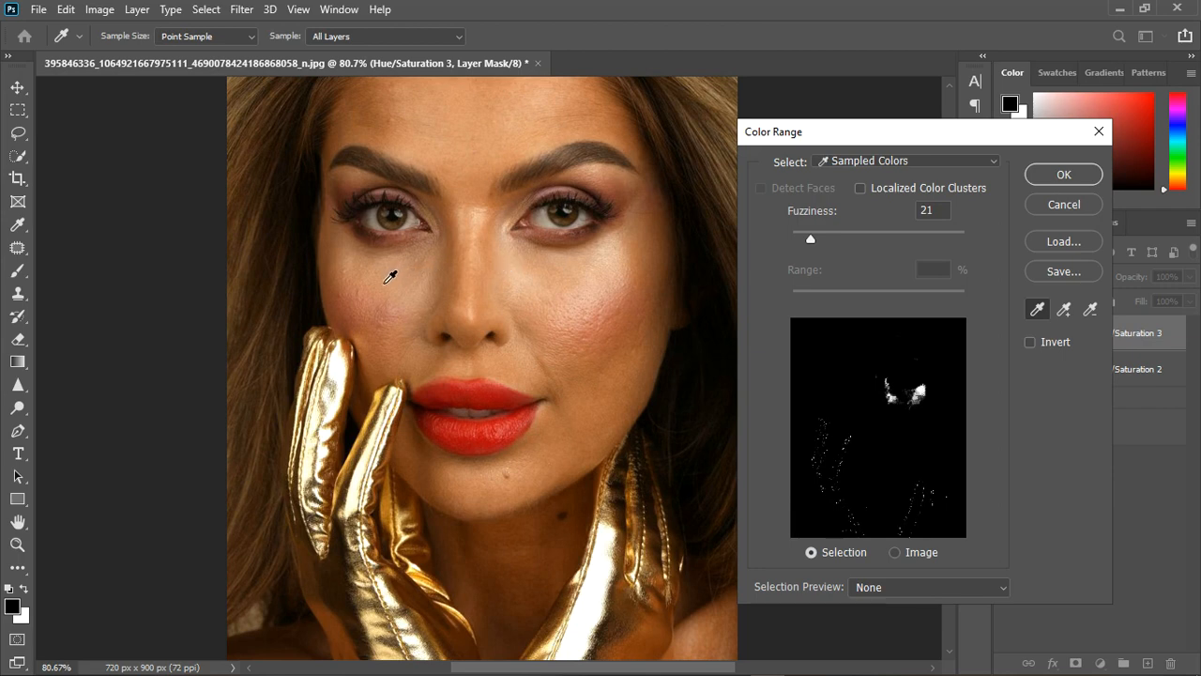
click(394, 281)
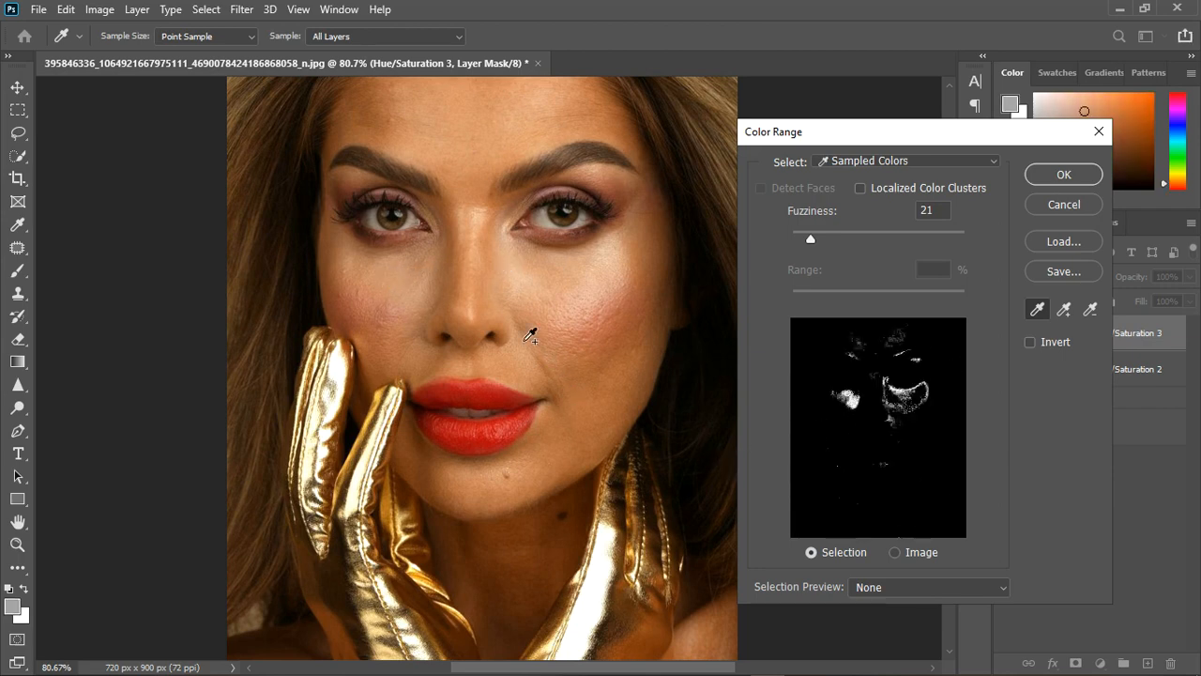
click(397, 291)
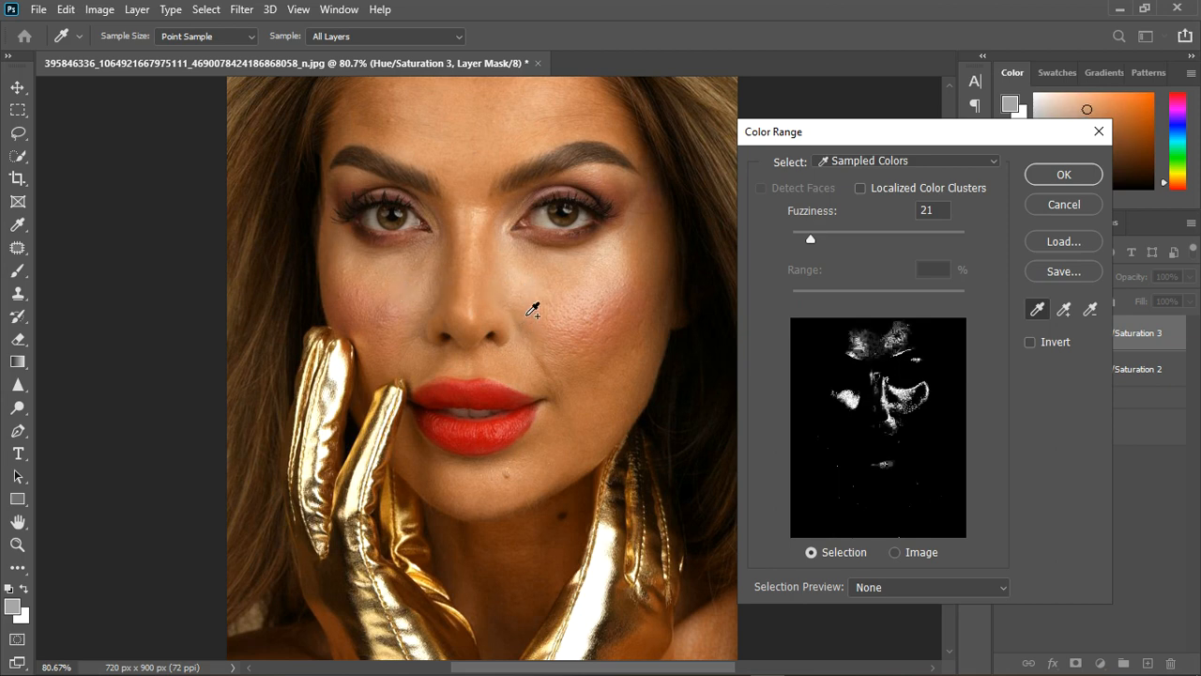
click(602, 290)
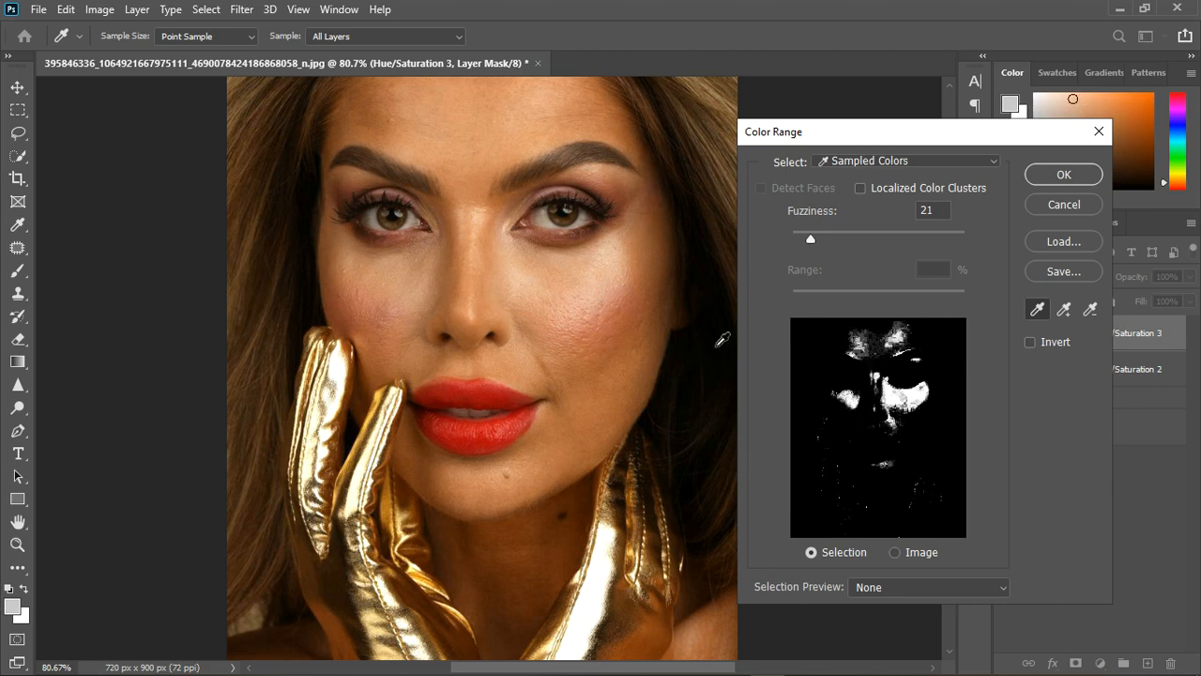
Try Color Range Fuzziness values of 28 and 0 with new samples from the under-eye skin and above the lip corner.
drag(814, 241, 817, 244)
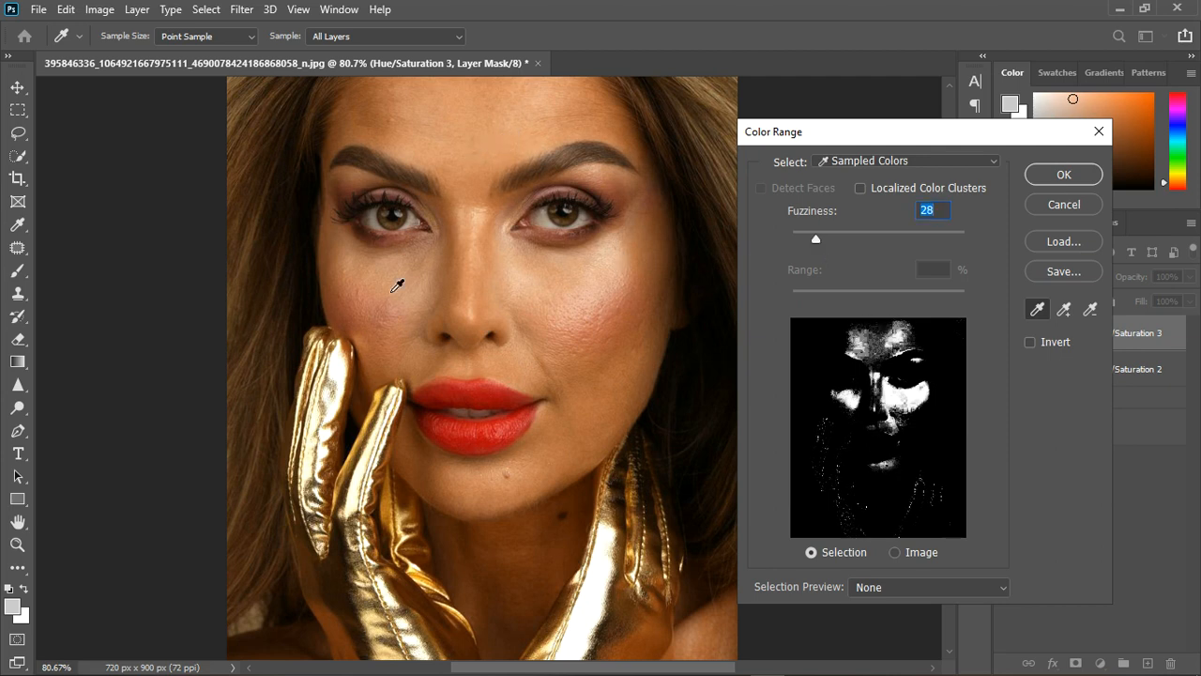
click(397, 285)
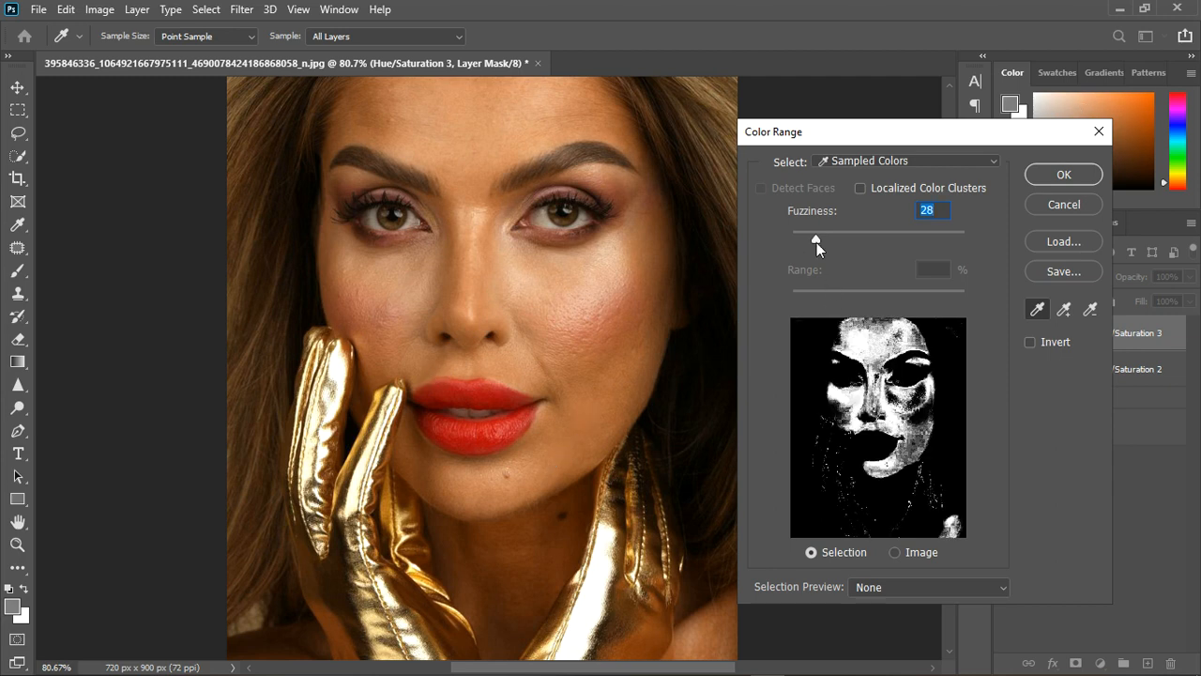
drag(817, 243, 793, 241)
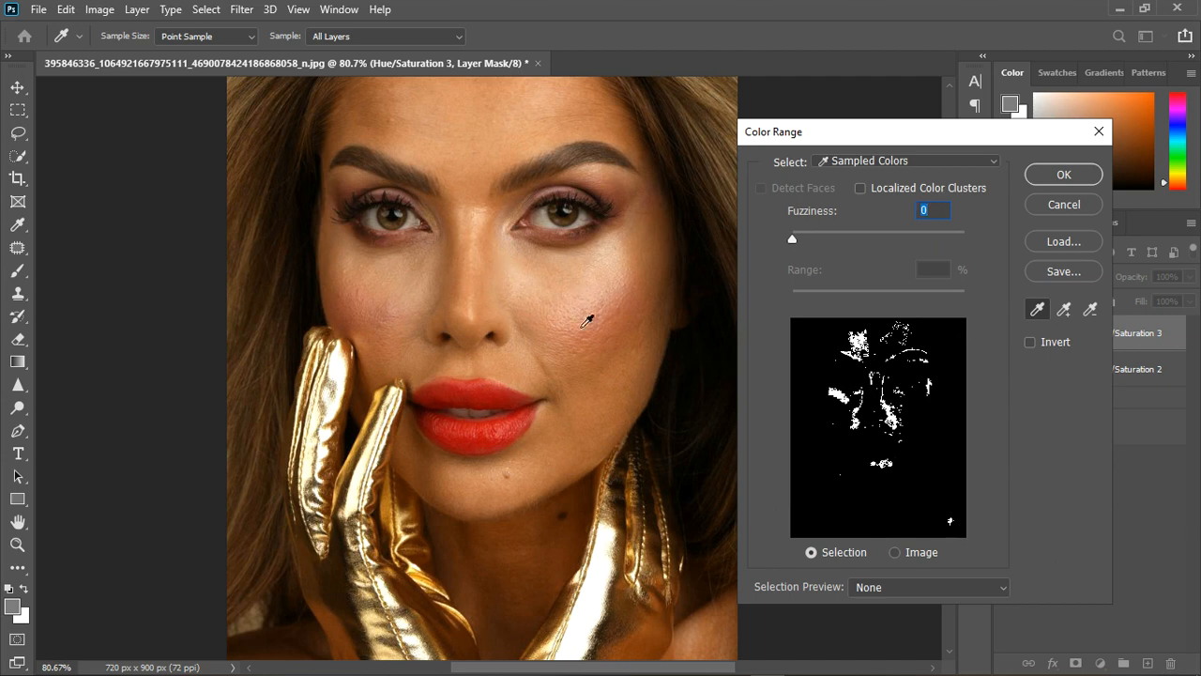
shift+click(523, 377)
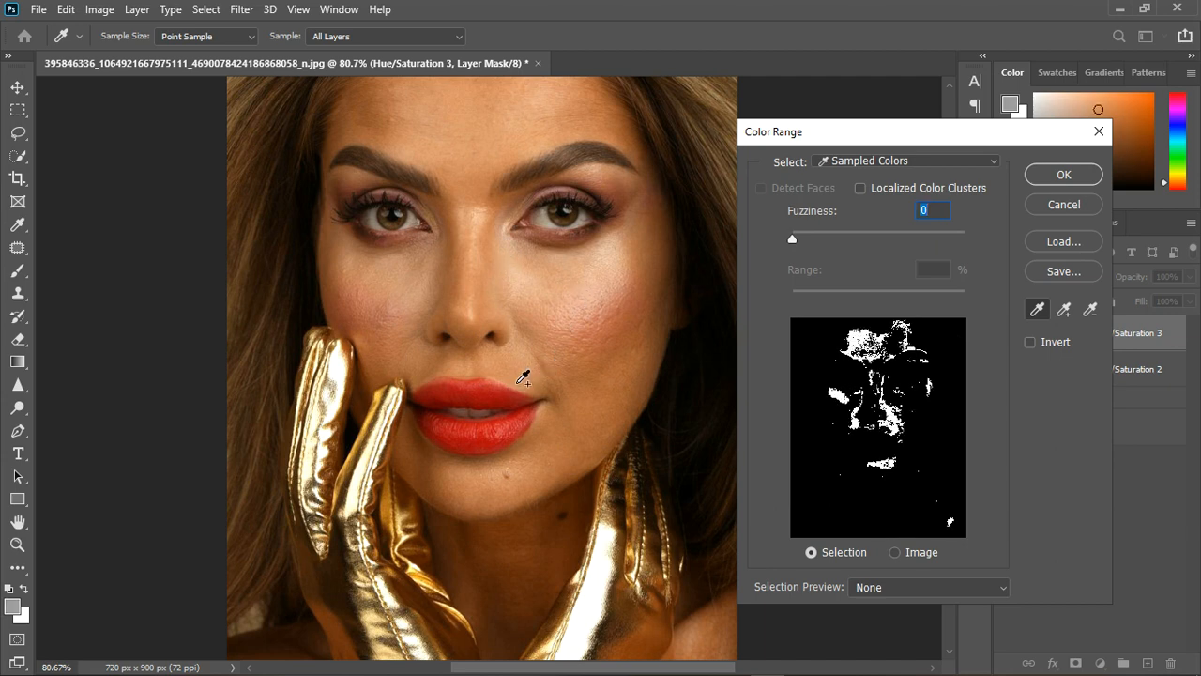
Resample the skin under both eyes in Color Range, set Fuzziness to 16, and apply the result as the layer's mask.
click(410, 288)
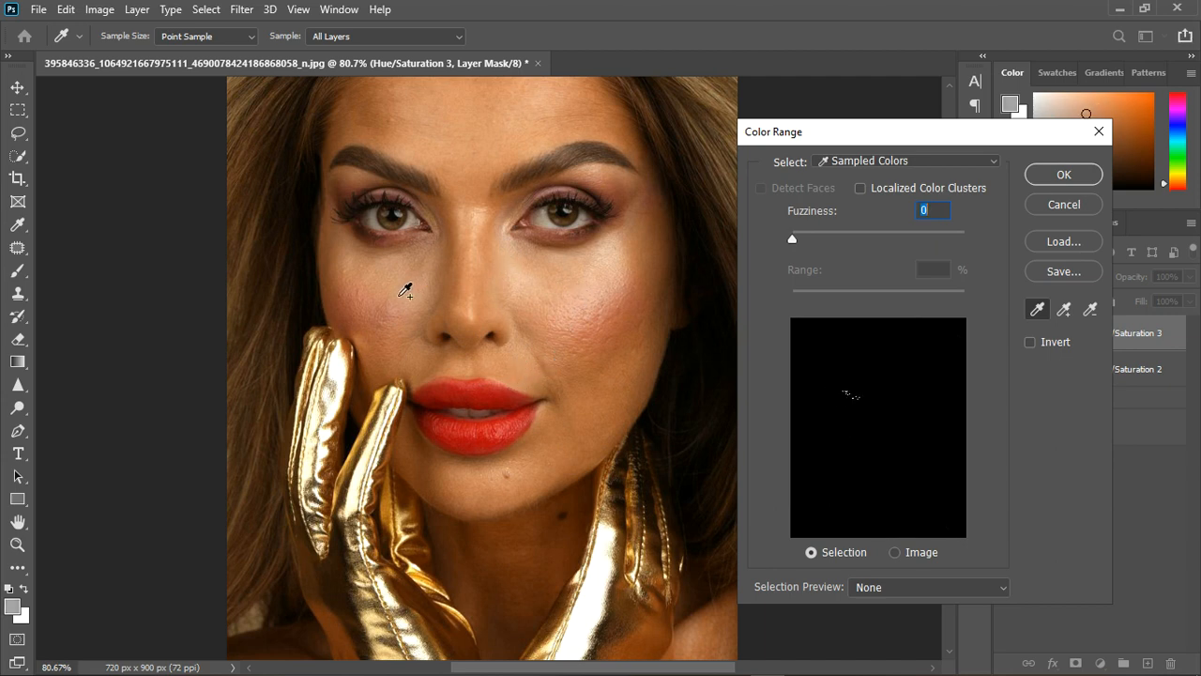
shift+click(398, 295)
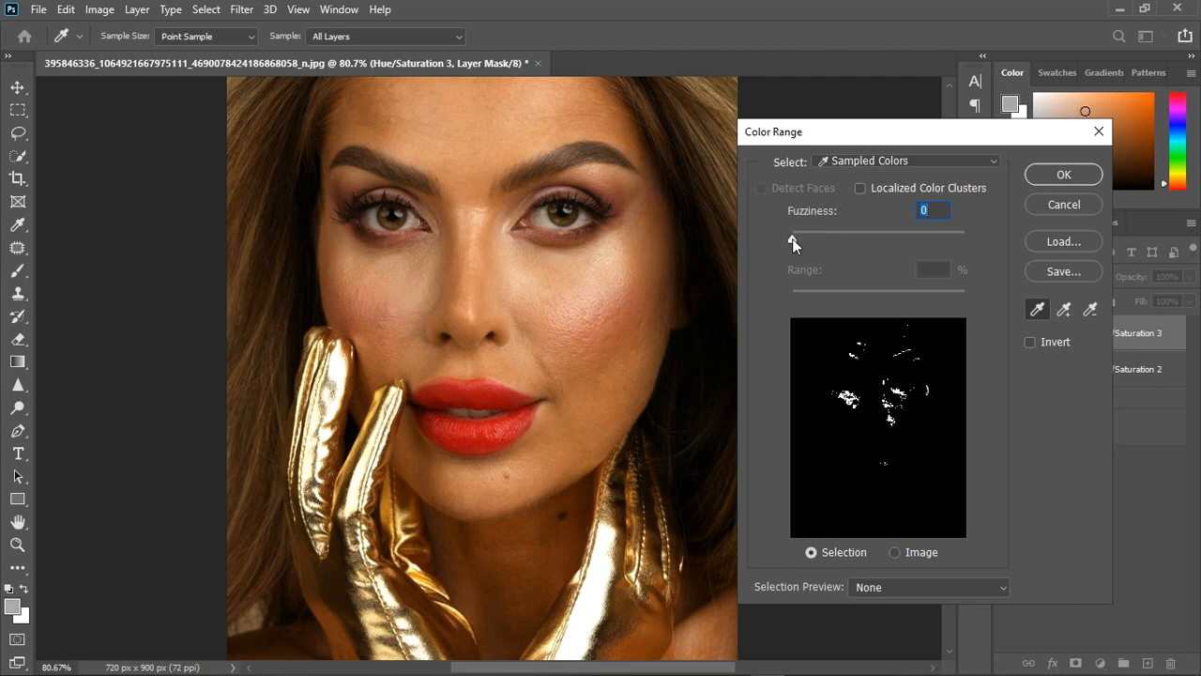
mouse_move(792, 239)
mouse_down()
mouse_move(813, 239)
mouse_move(802, 242)
mouse_up()
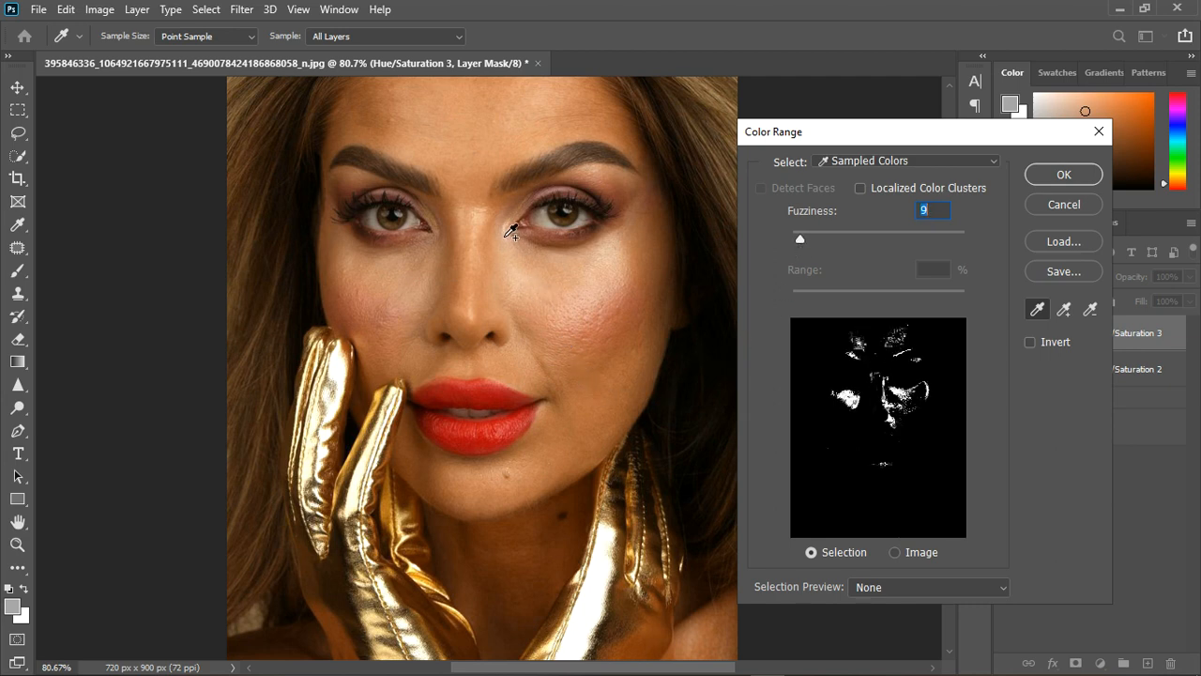
click(506, 242)
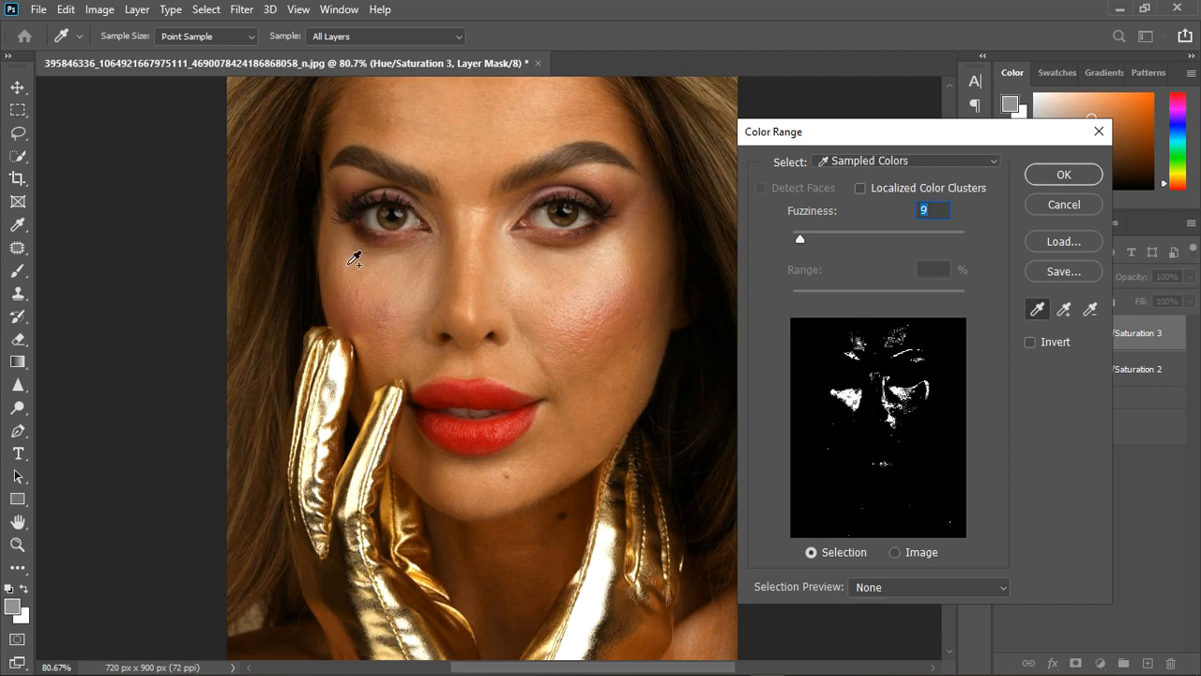
shift+click(349, 267)
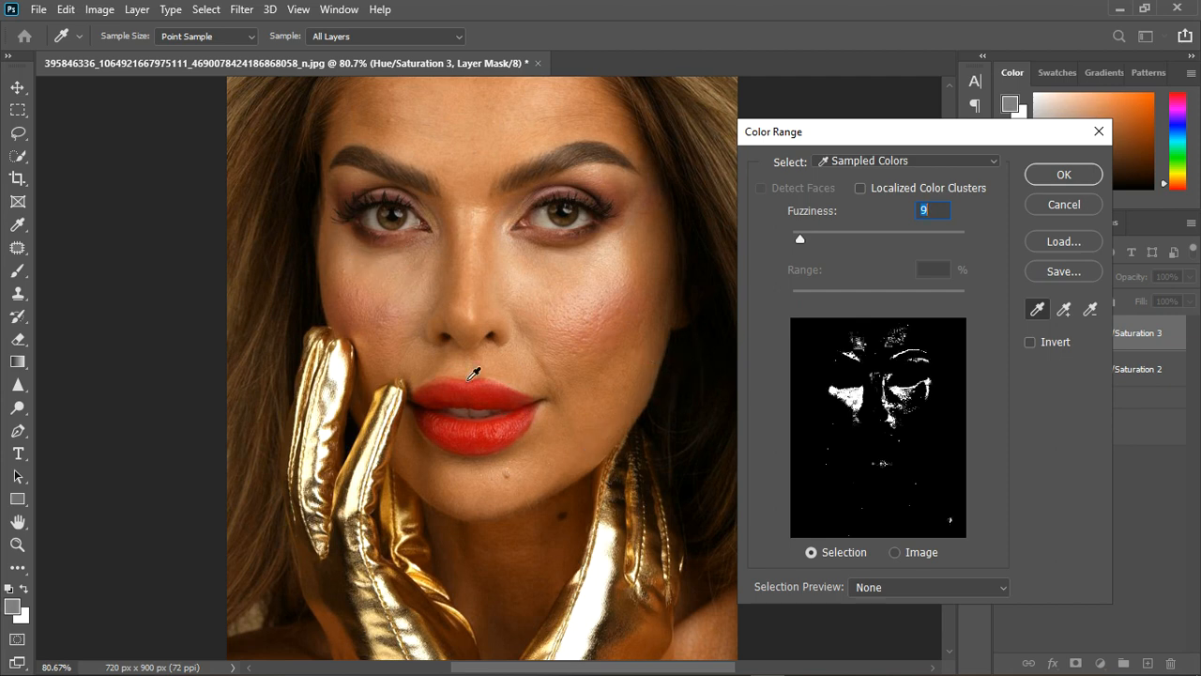
drag(803, 240, 806, 238)
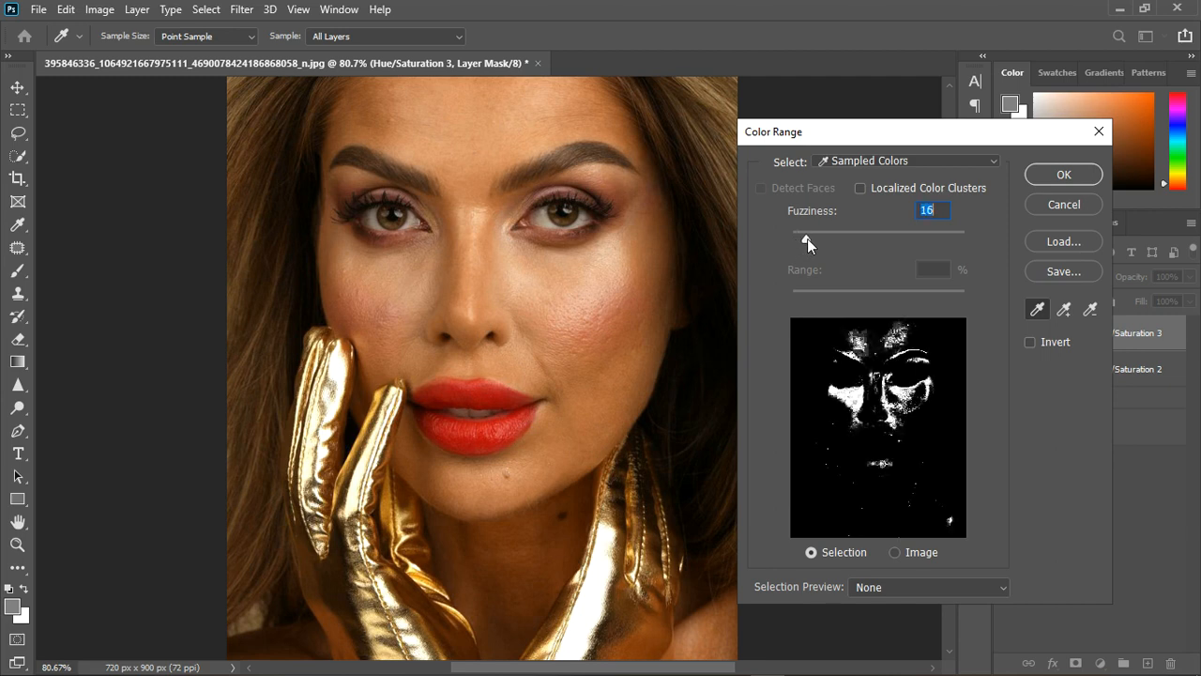
click(1064, 176)
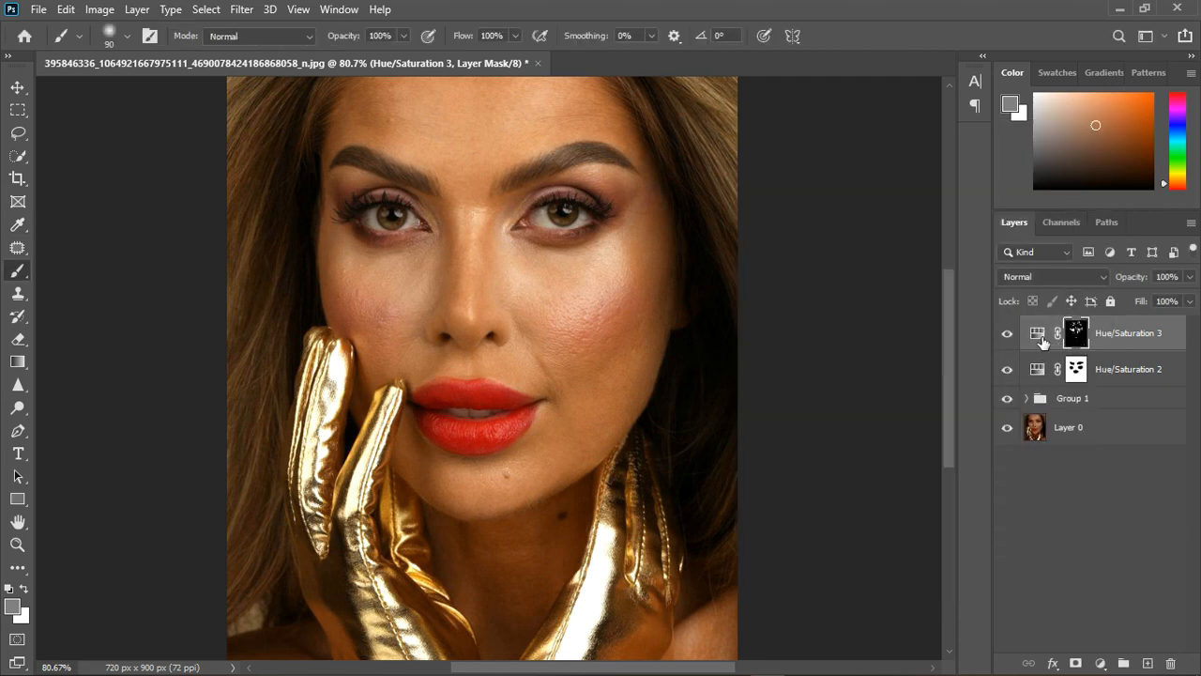
Set Saturation to +10 in the top Hue/Saturation layer masked to the under-eye skin.
double_click(1039, 336)
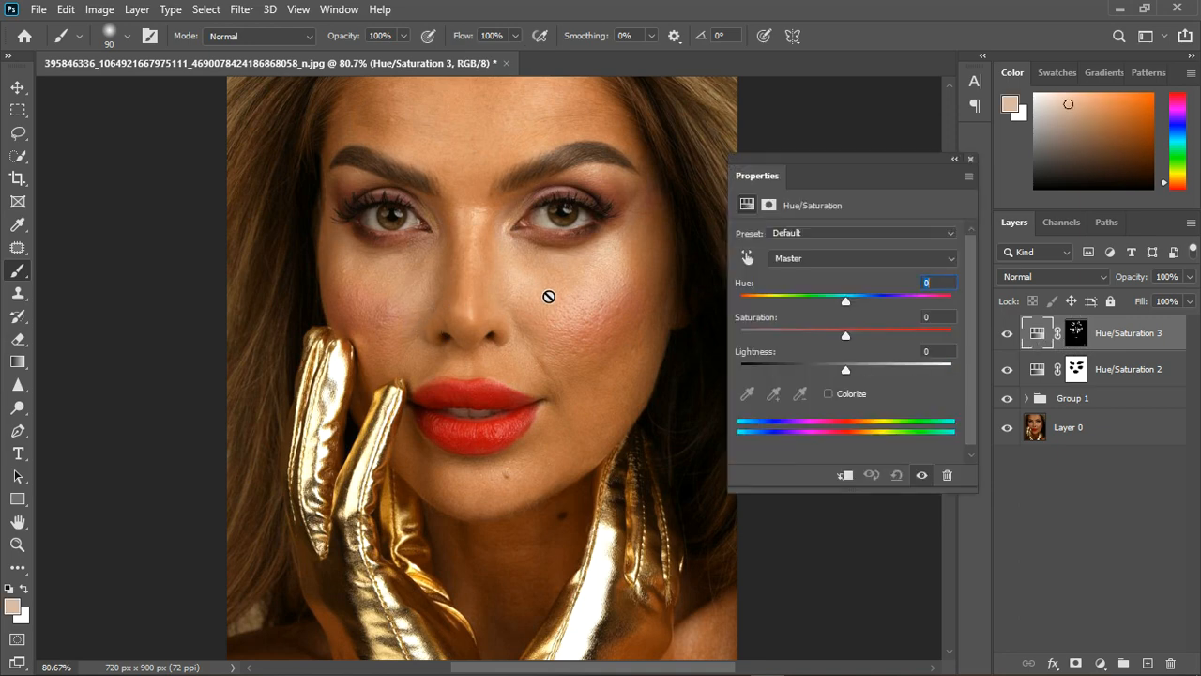
drag(502, 302, 457, 303)
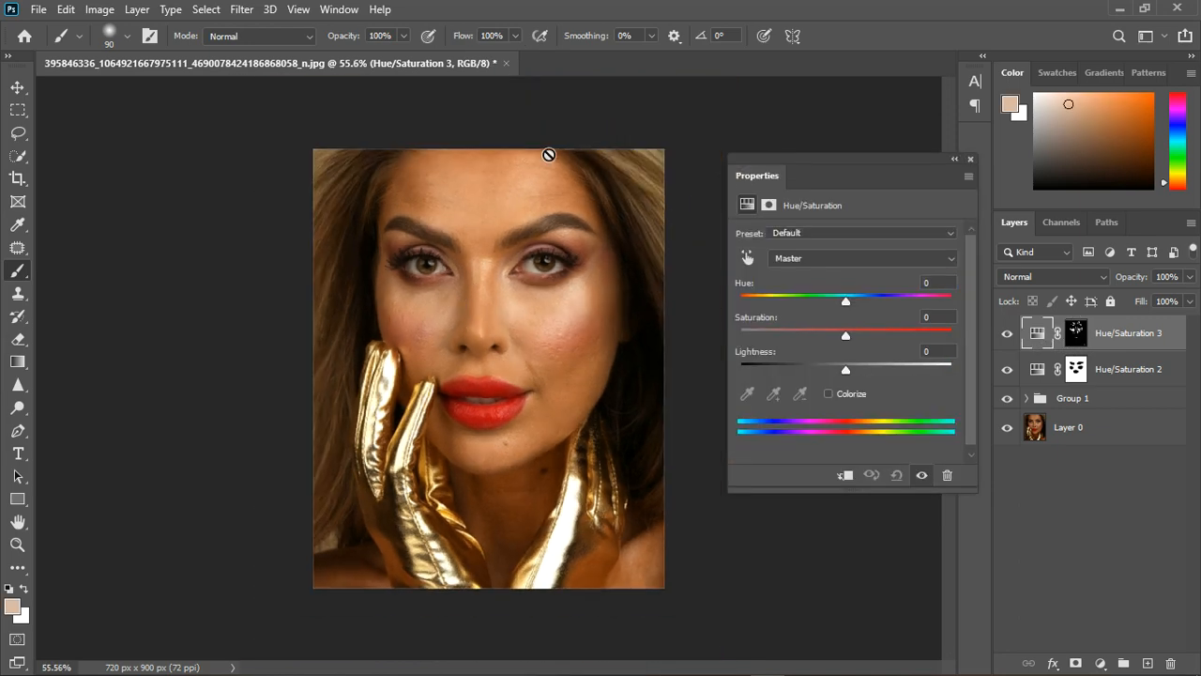
scroll(510, 178, up, 5)
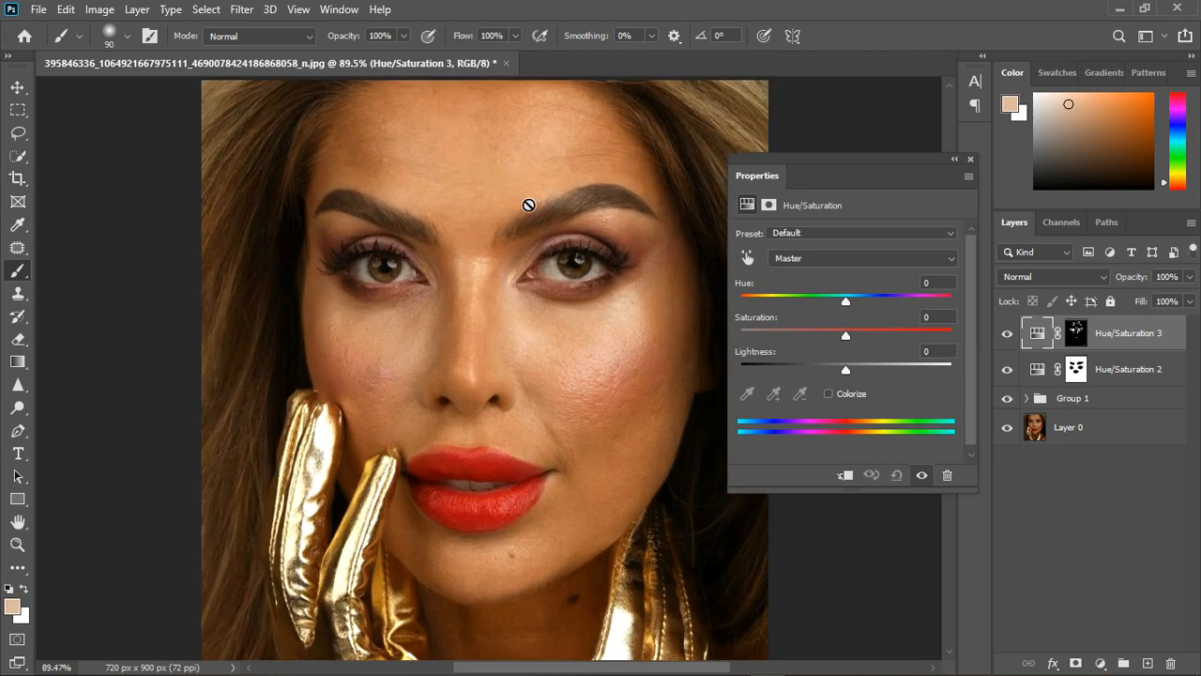
drag(845, 335, 856, 336)
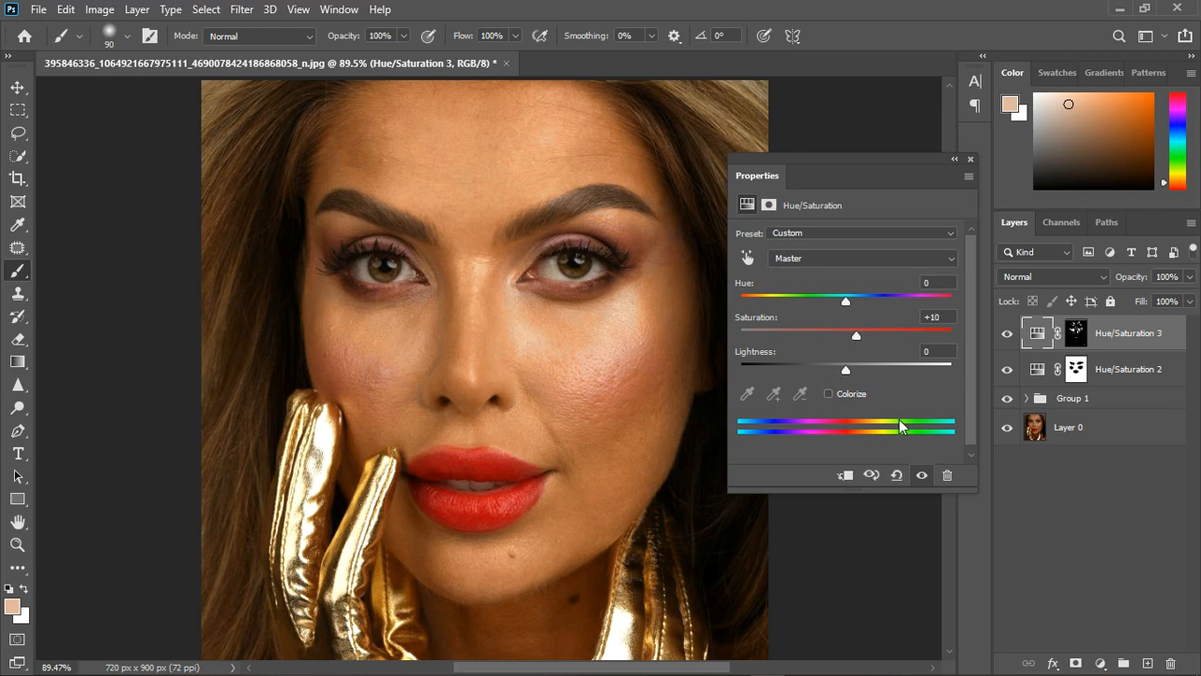
Compare the under-eye skin up close with and without the saturation adjustment, and close its settings.
click(932, 479)
click(932, 479)
scroll(410, 321, up, 5)
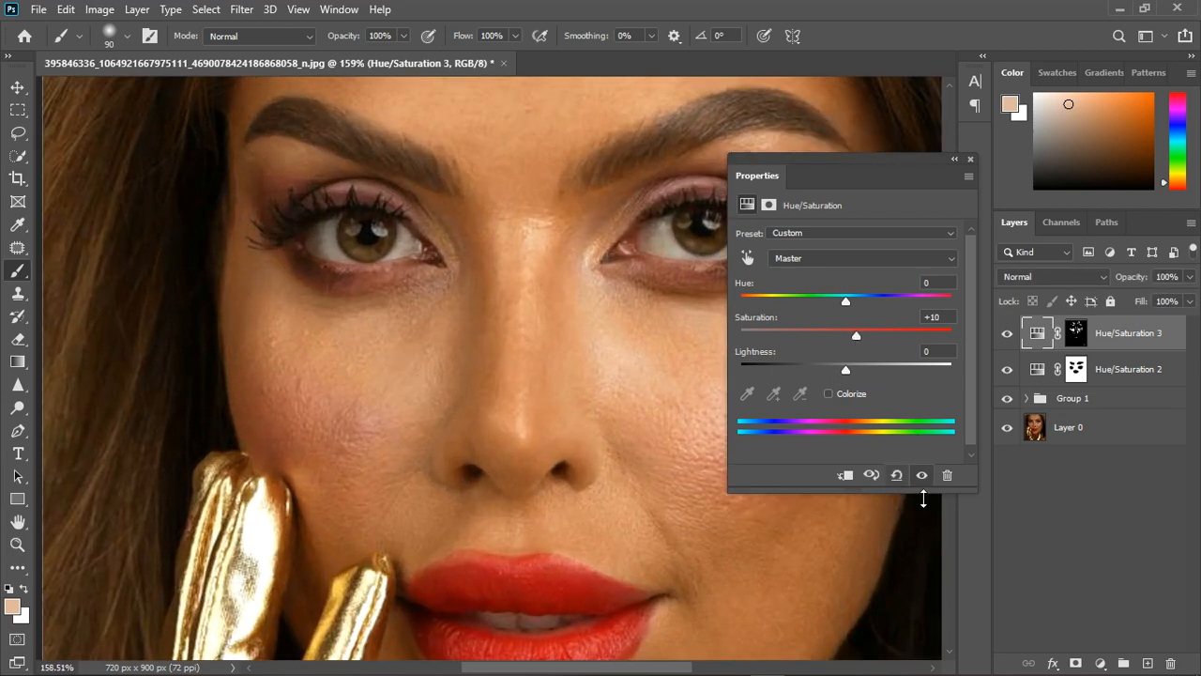
click(930, 481)
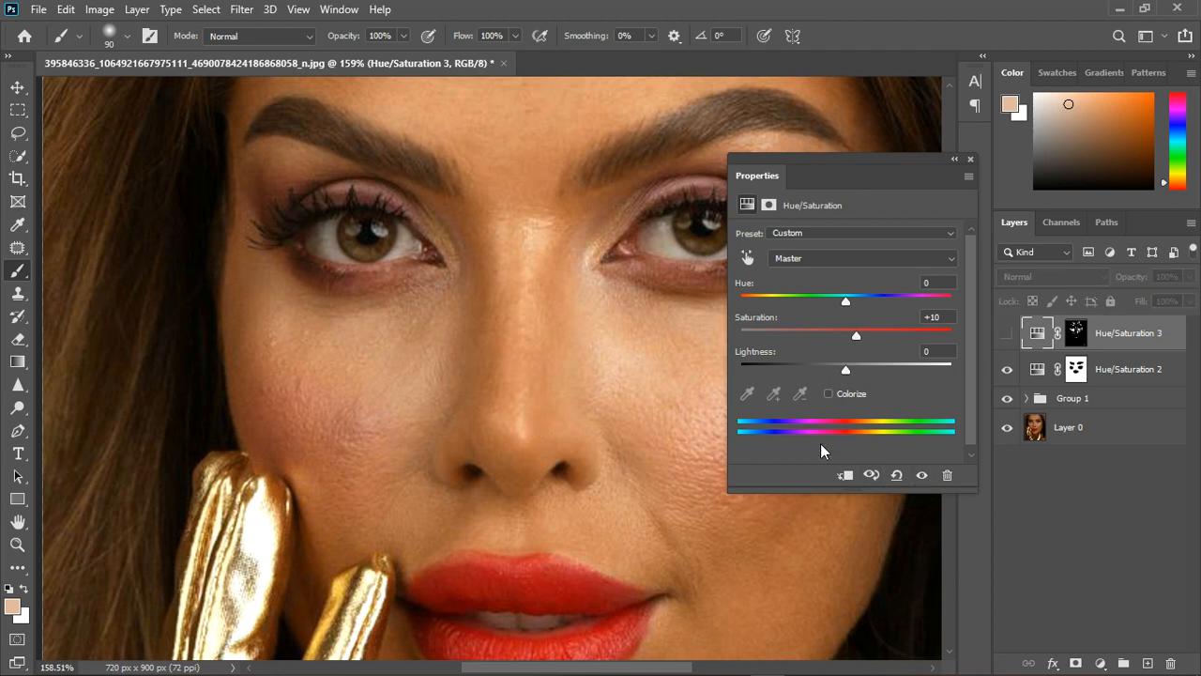
click(930, 482)
scroll(421, 416, down, 4)
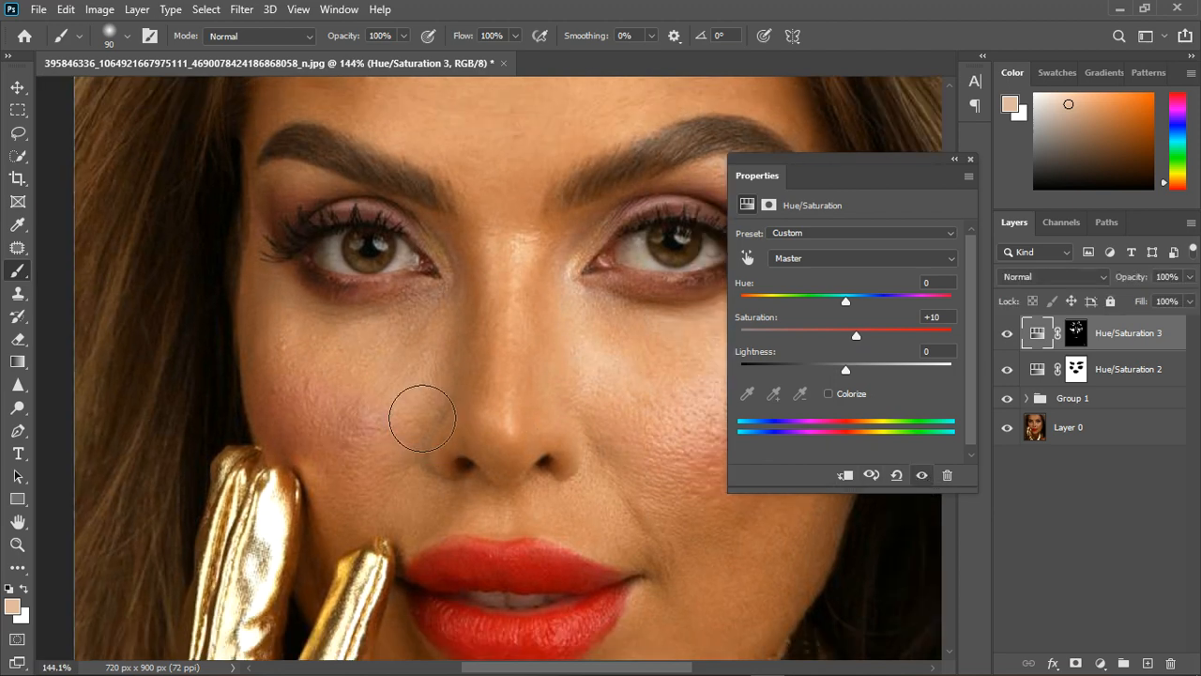
scroll(478, 366, down, 1)
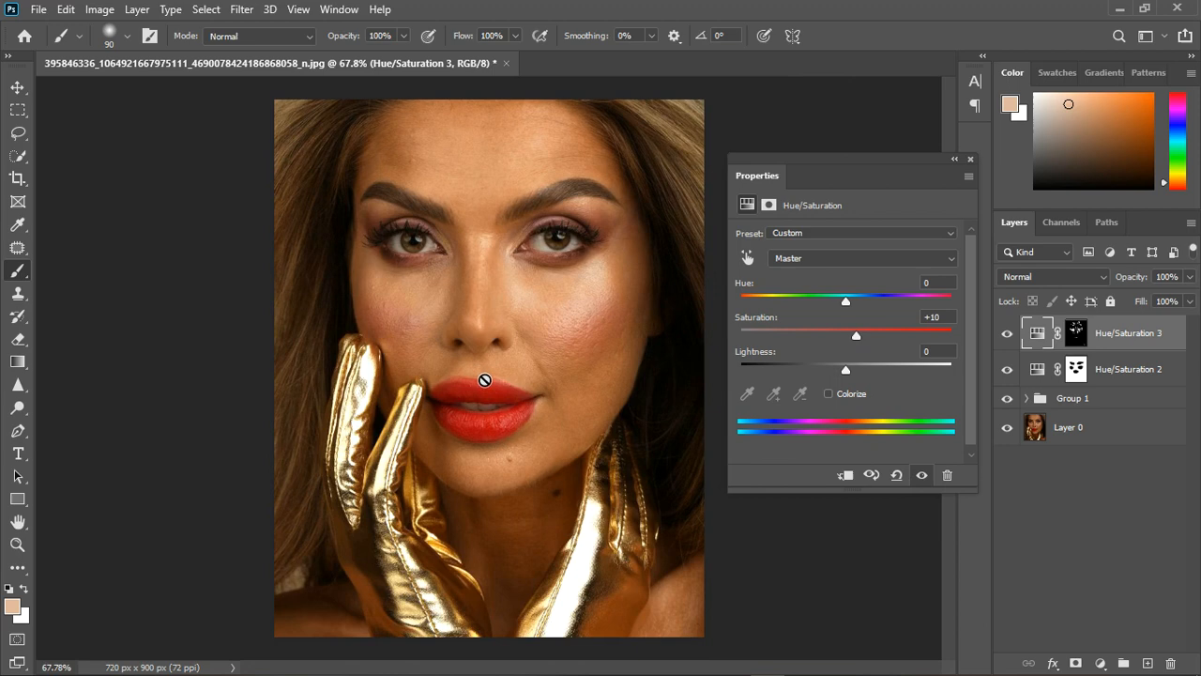
click(971, 157)
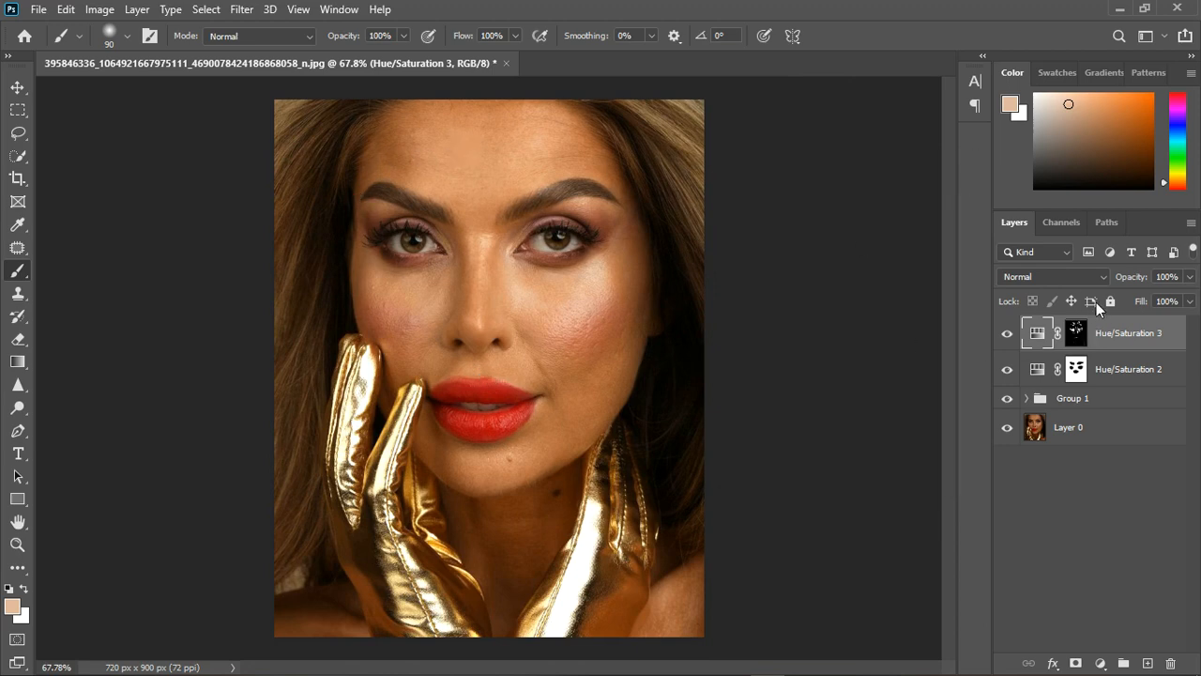
Add another Hue/Saturation layer, target the forehead's Reds, and set their Hue to +176 to preview the affected areas.
click(1119, 664)
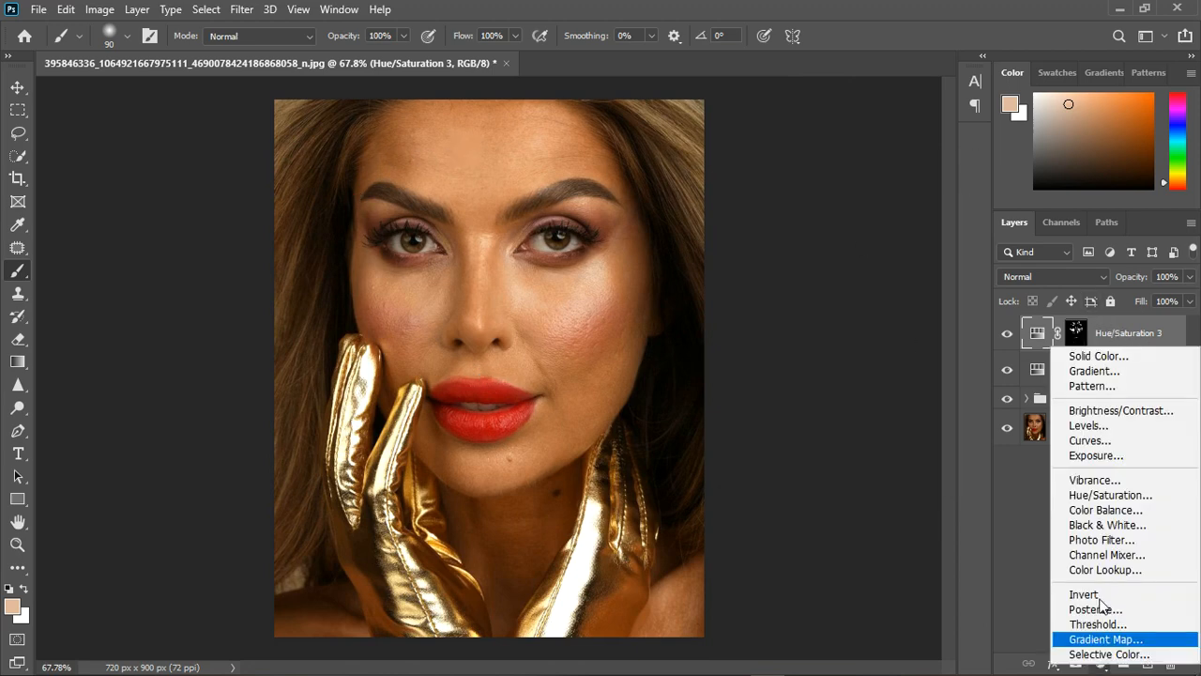
click(1097, 498)
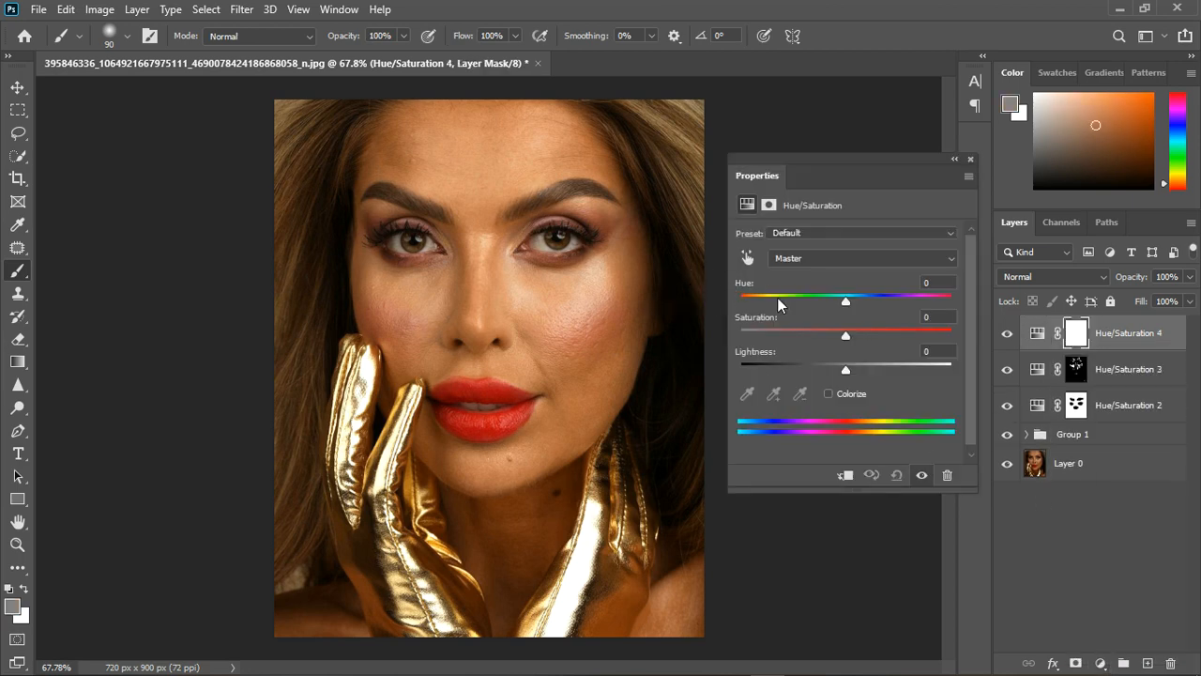
click(747, 257)
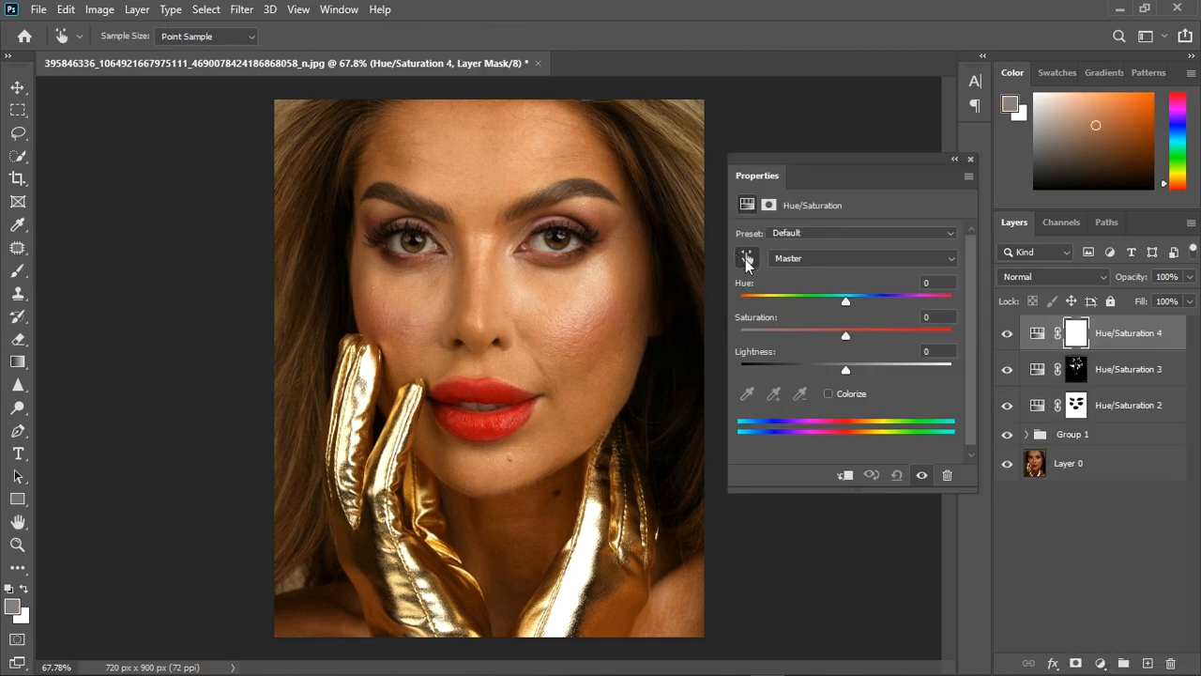
click(480, 122)
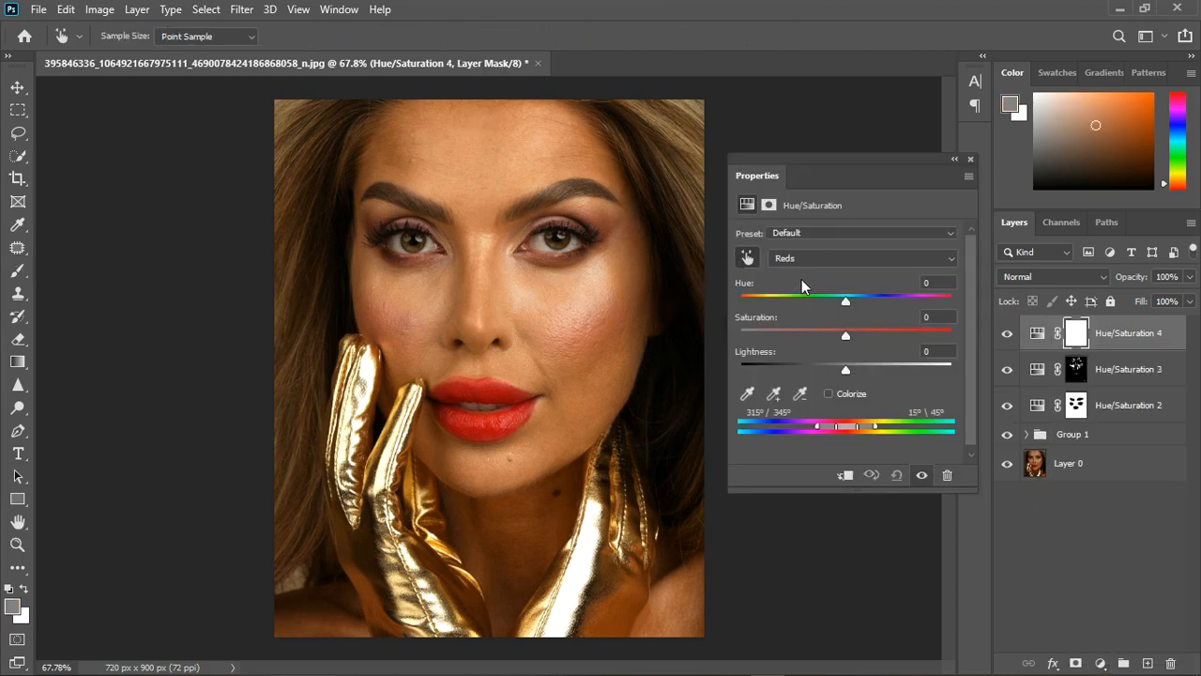
drag(847, 297, 945, 301)
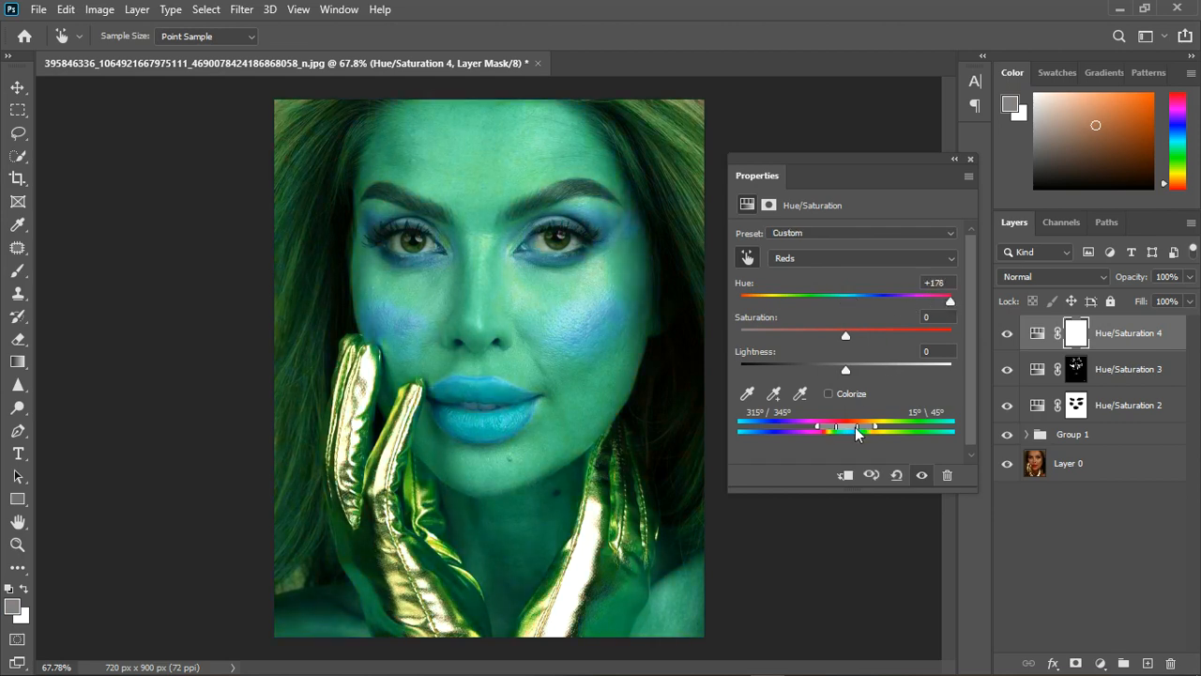
Shift the Yellows range to 21°/51° and 81°\110°, and set the Yellows' Hue to -13 and Saturation to -24.
drag(856, 432, 887, 432)
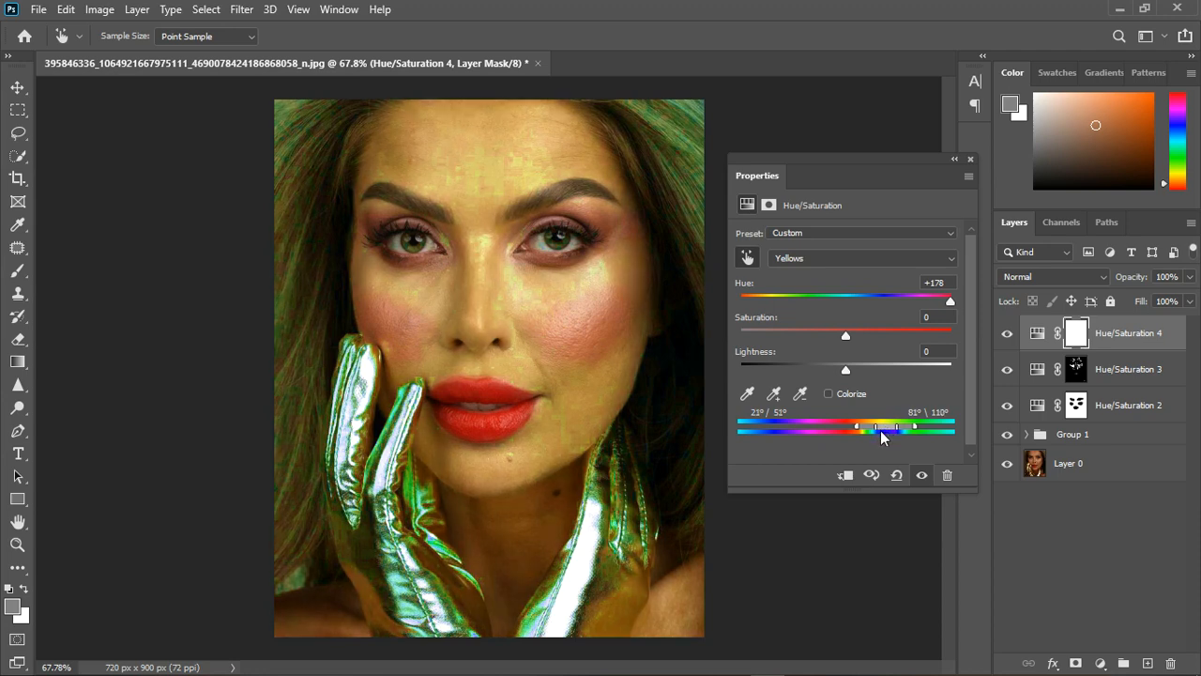
scroll(457, 218, up, 2)
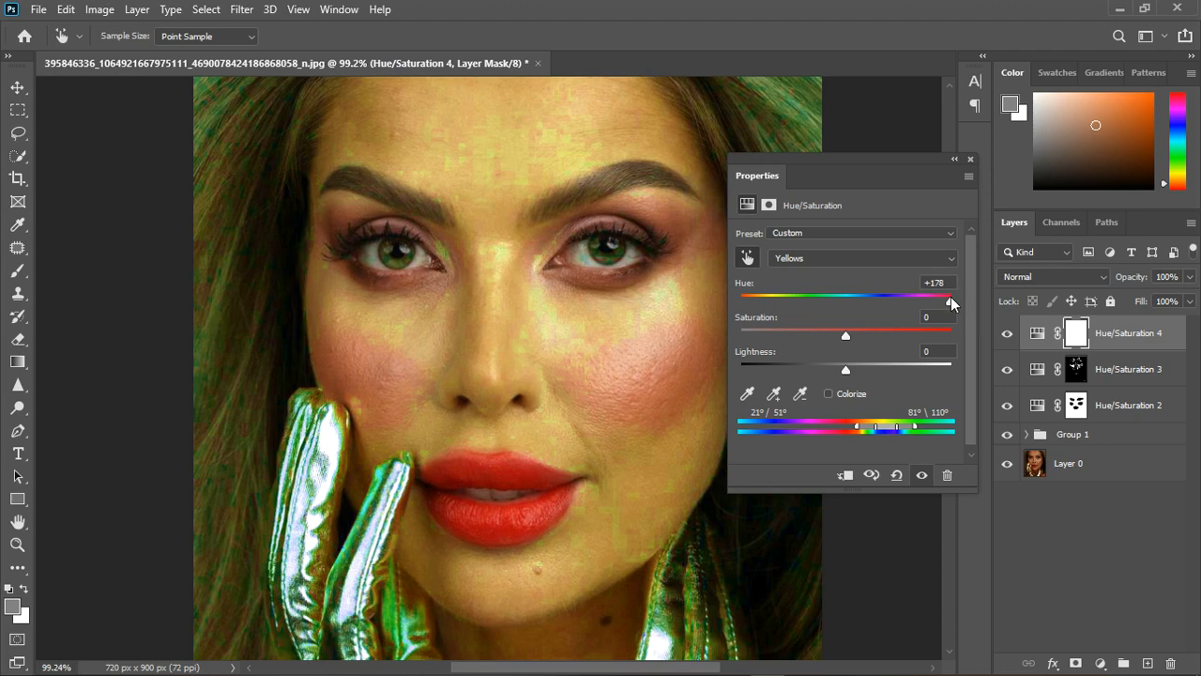
drag(950, 299, 814, 341)
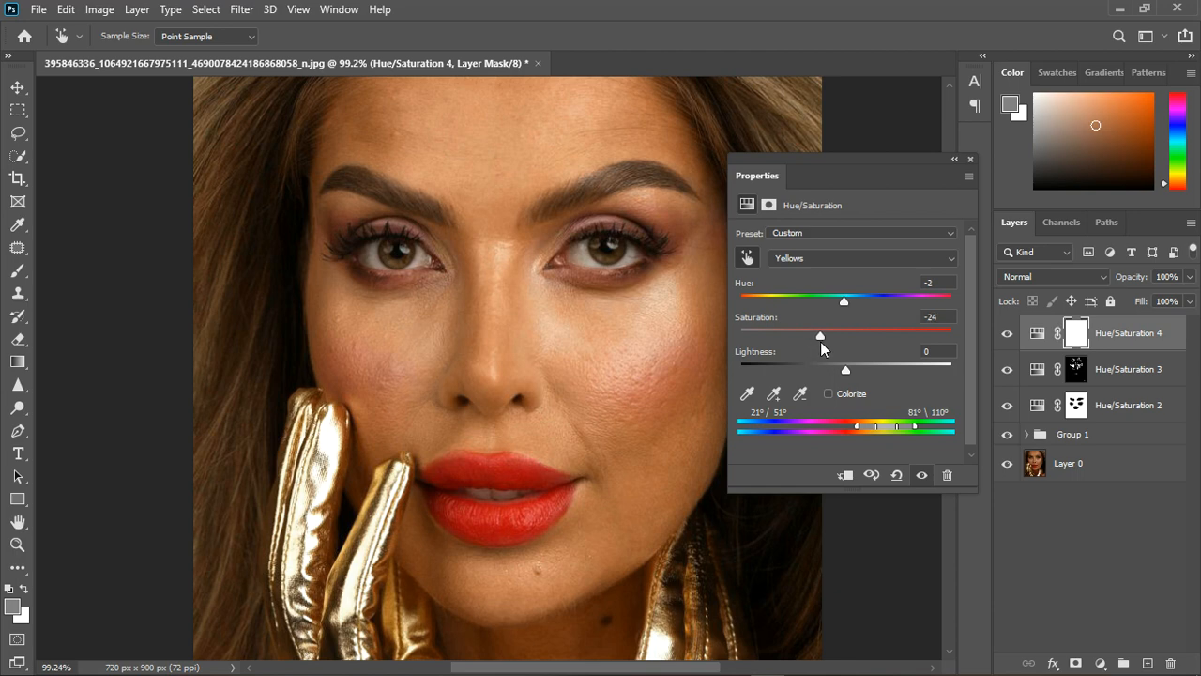
drag(844, 300, 834, 301)
scroll(486, 310, down, 2)
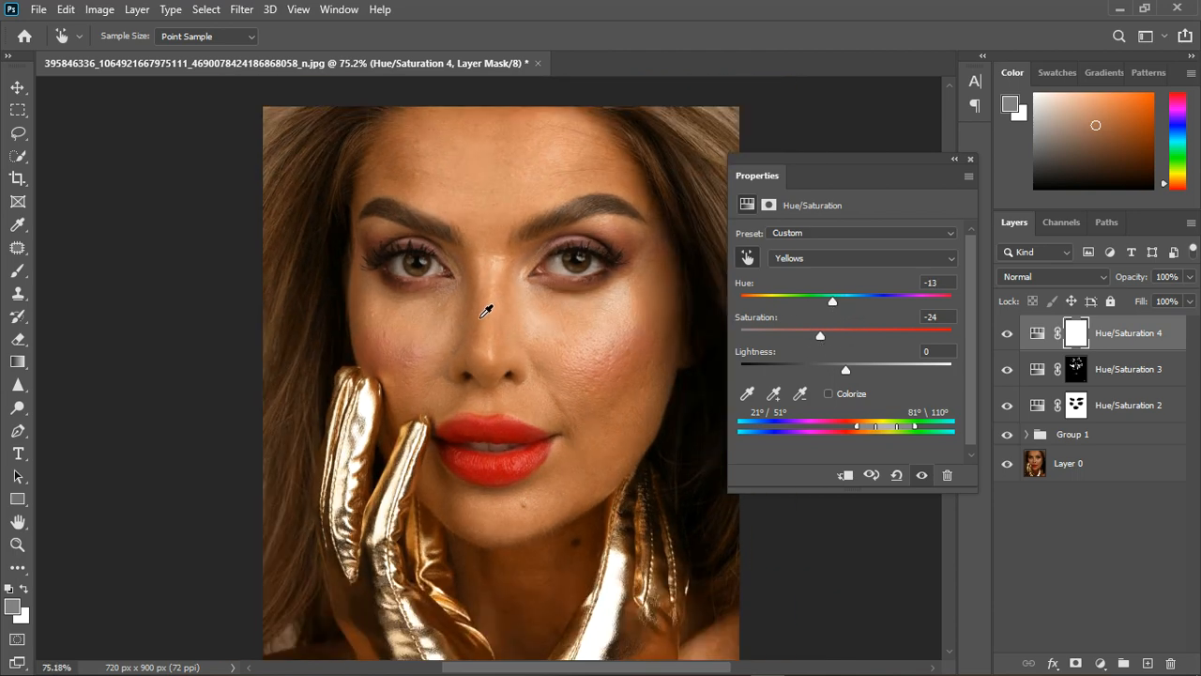
Close the adjustment's settings and group the three Hue/Saturation layers at the top of the layer stack.
scroll(486, 310, down, 1)
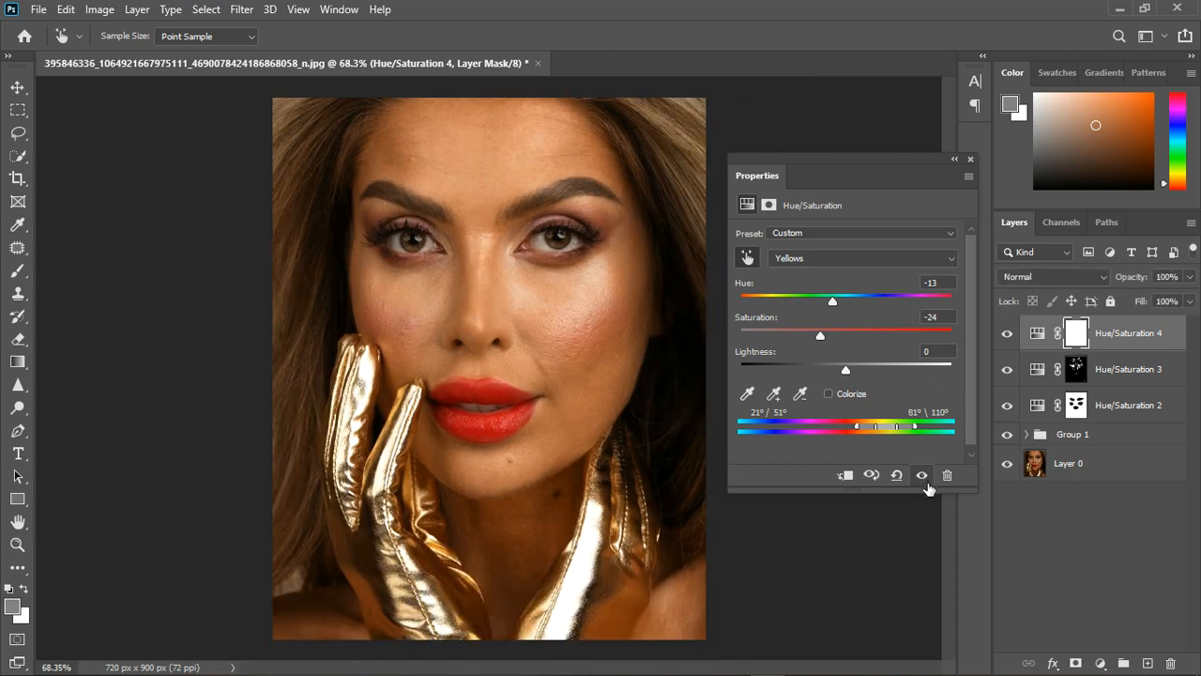
click(970, 160)
scroll(471, 309, down, 2)
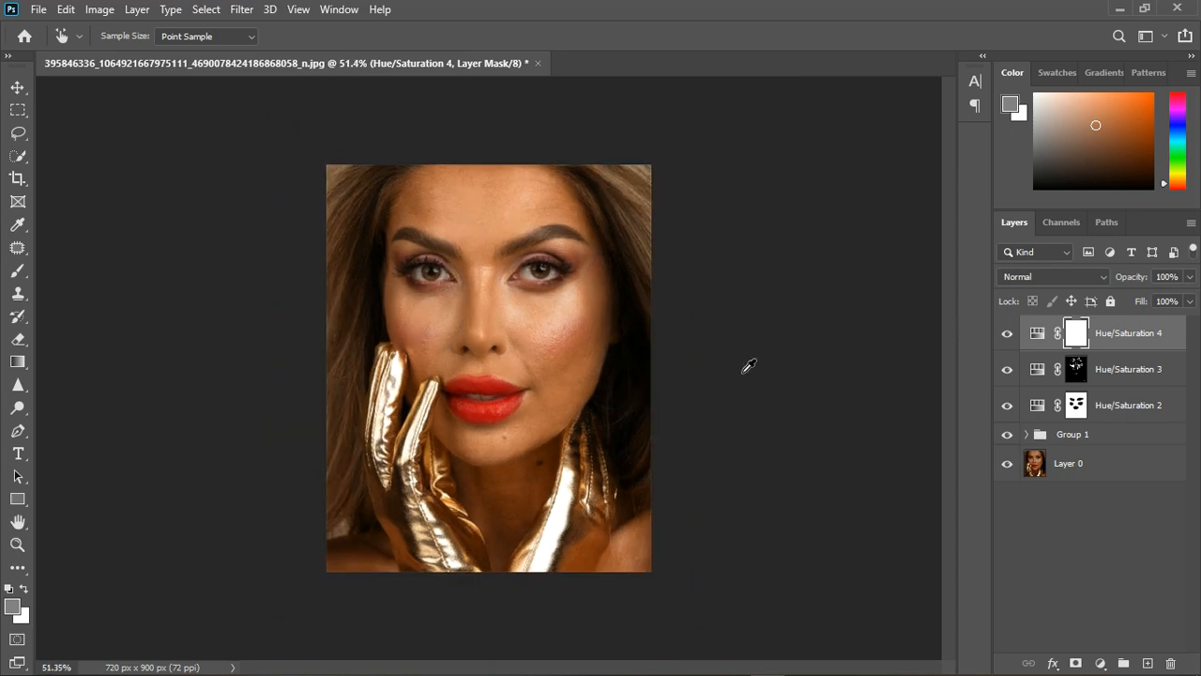
scroll(496, 263, up, 2)
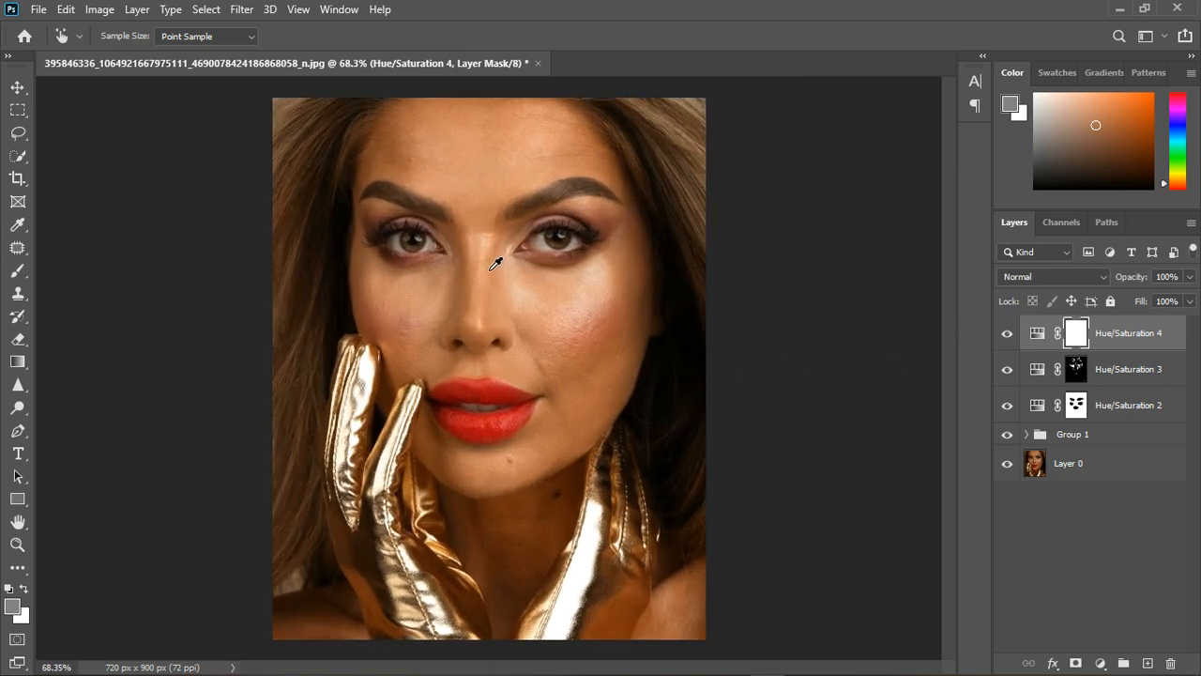
shift+click(1123, 416)
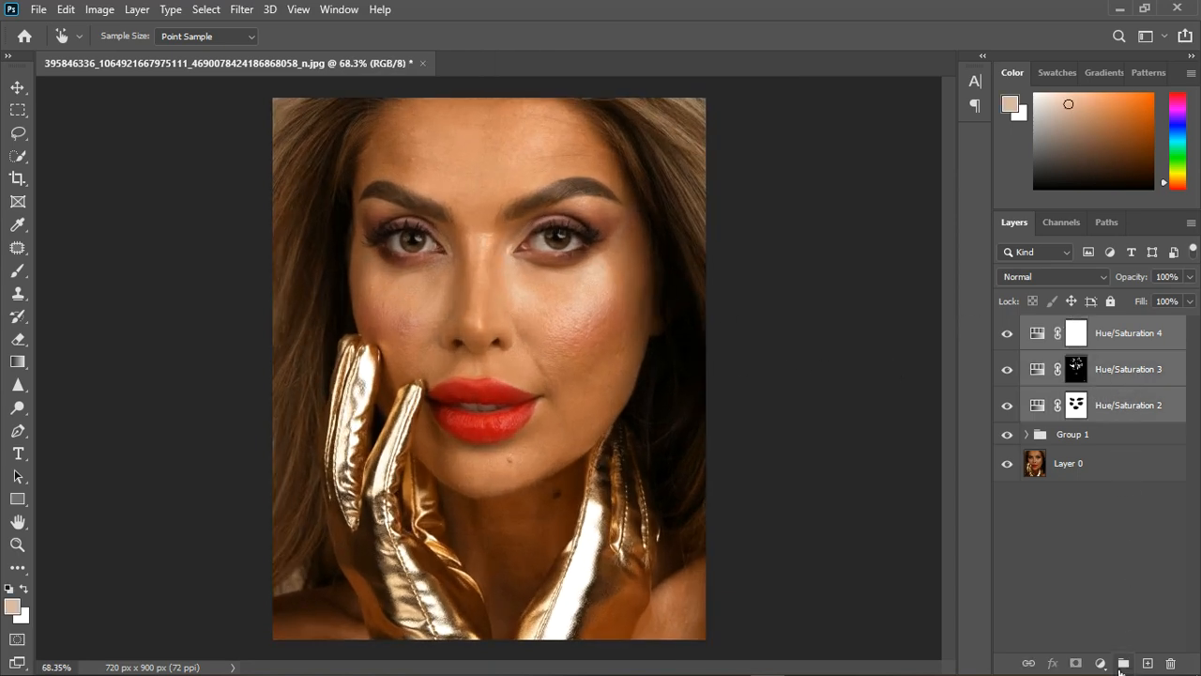
click(1123, 662)
Compare the portrait's skin with and without the corrections in the newly made group.
click(1007, 326)
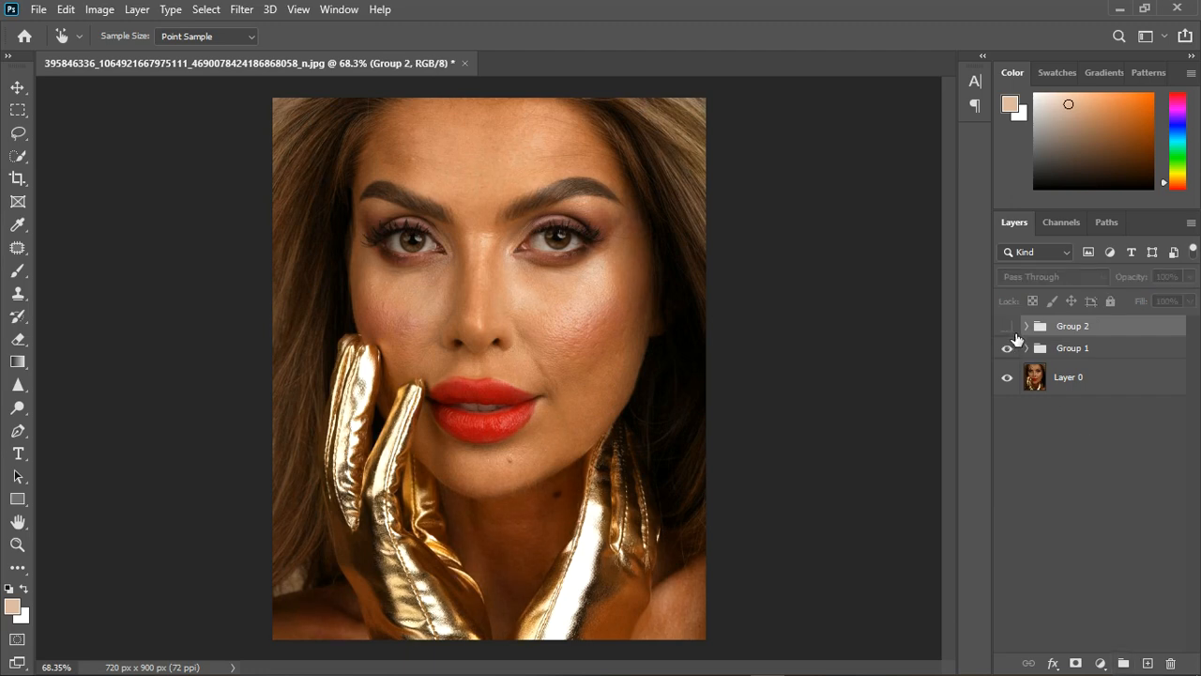
click(1007, 326)
click(1011, 329)
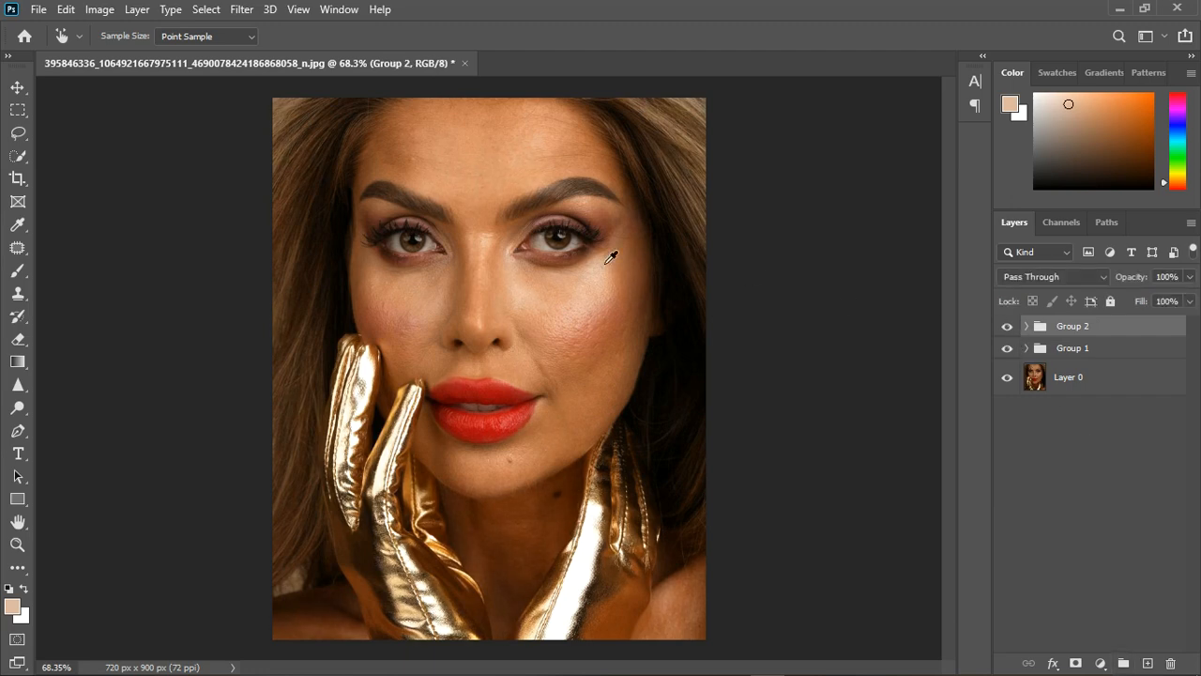
scroll(567, 253, up, 3)
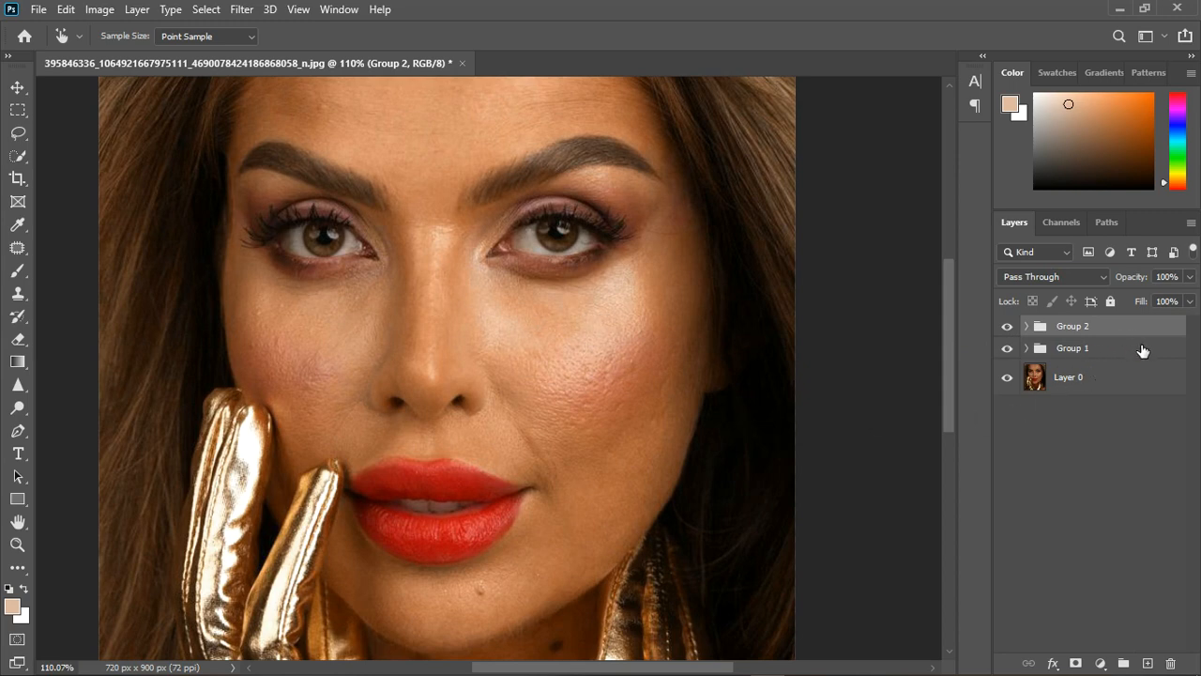
Stamp all visible layers into a new top layer, hide both adjustment groups, and compare the merged result with the original.
key(ctrl+shift+alt+e)
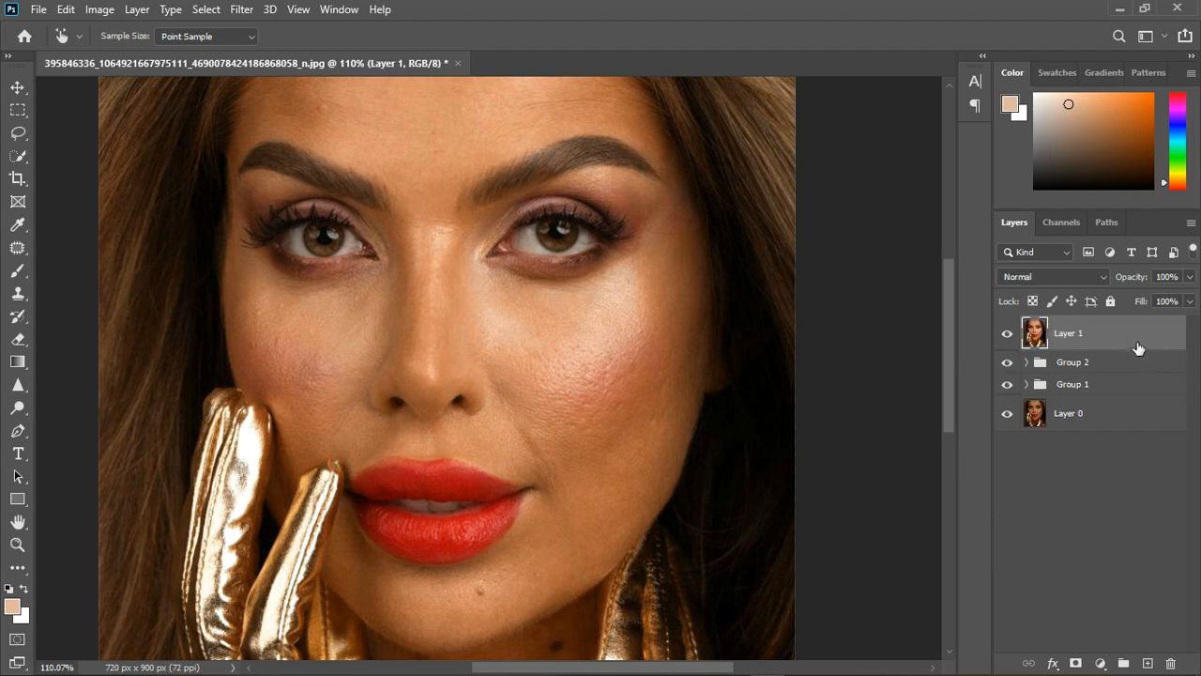
click(1007, 363)
click(1008, 384)
click(1007, 333)
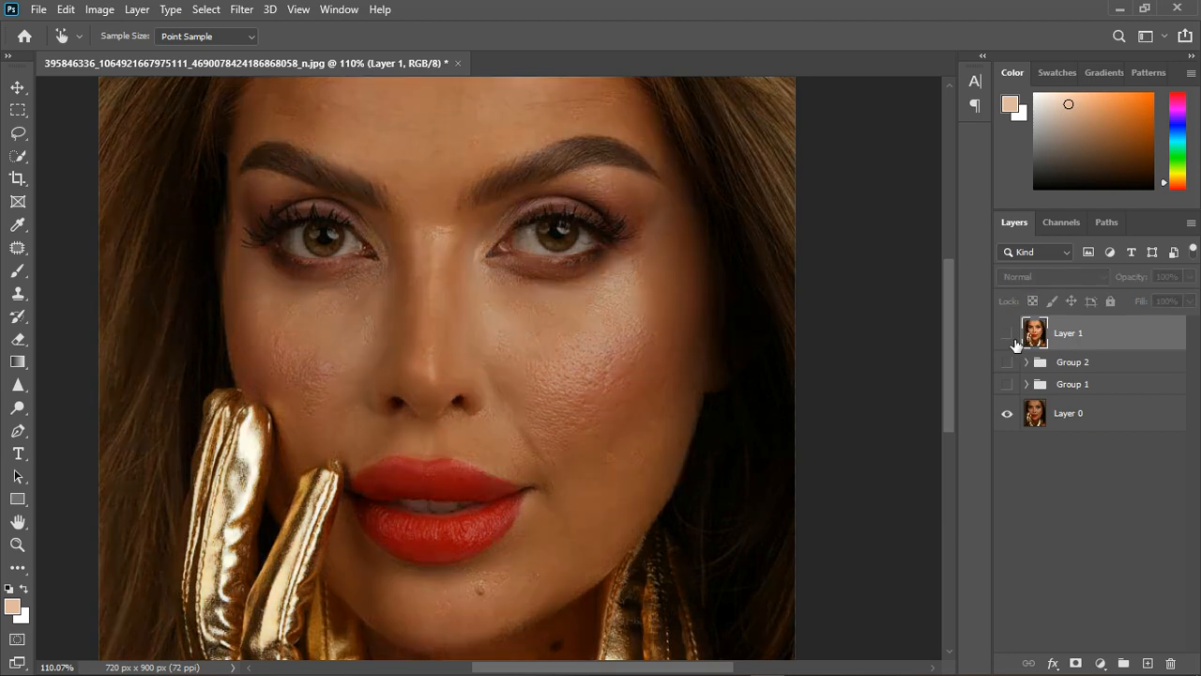
click(1009, 334)
scroll(627, 392, down, 1)
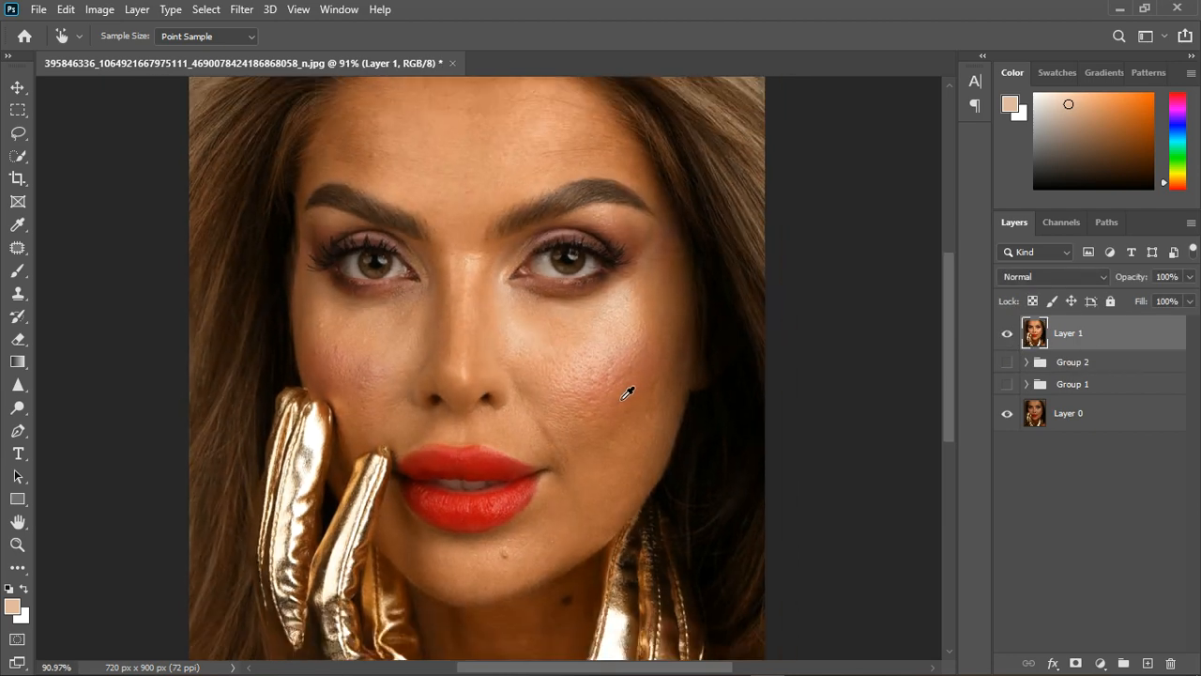
Preview the skin's tonal unevenness with a temporary Black & White layer, its Reds set to -21, and delete that layer.
click(1101, 662)
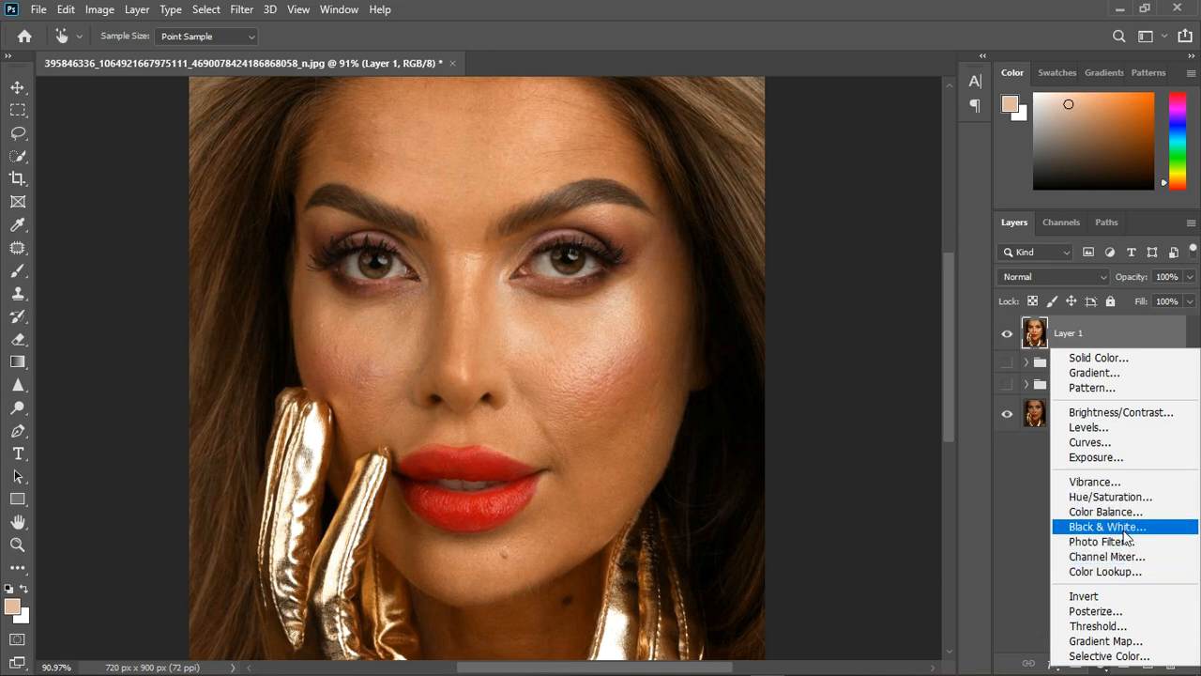
click(1118, 526)
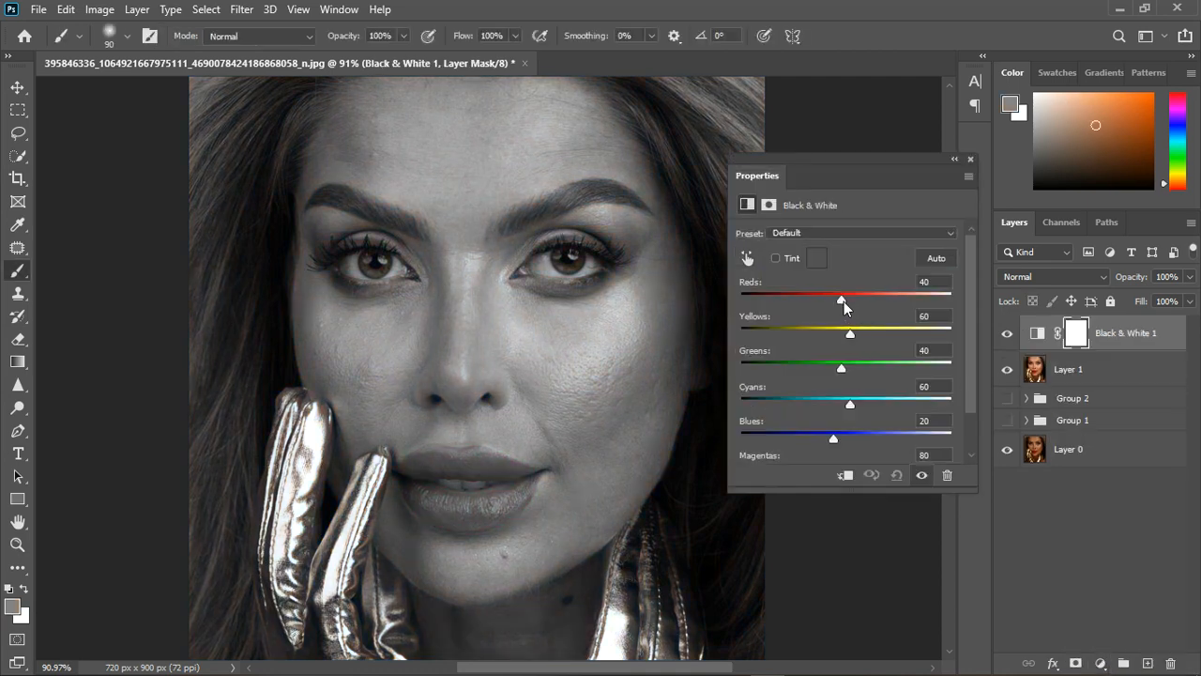
mouse_move(843, 301)
mouse_down()
mouse_move(798, 303)
mouse_move(815, 303)
mouse_up()
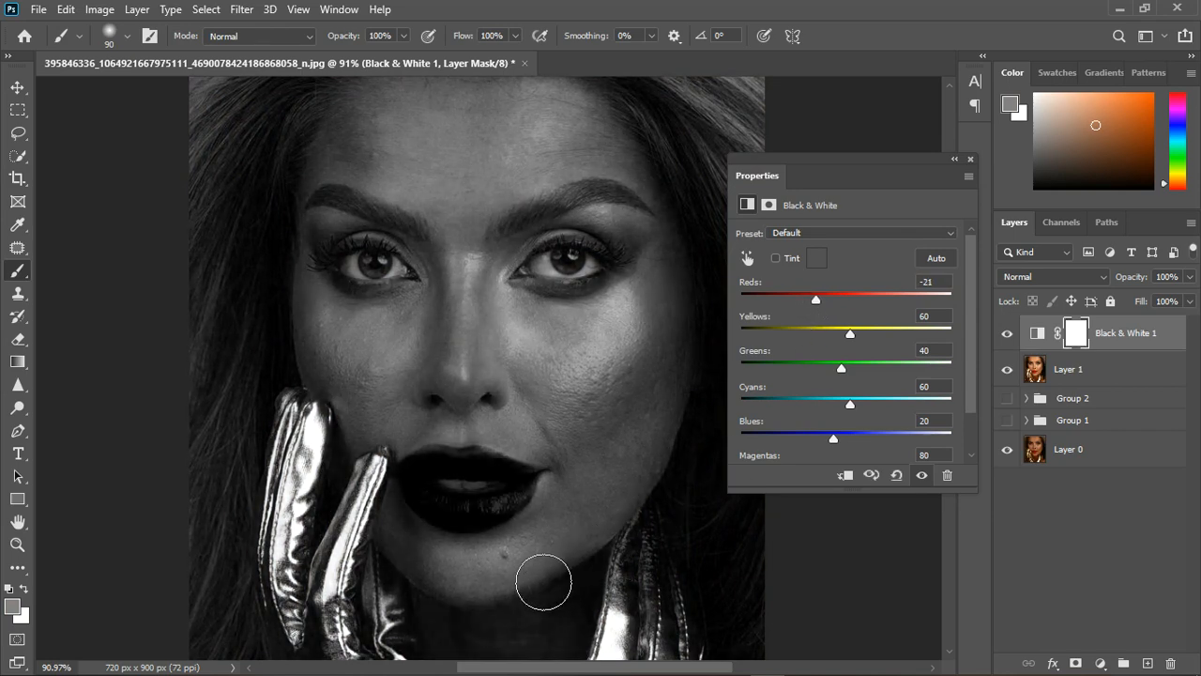
click(971, 159)
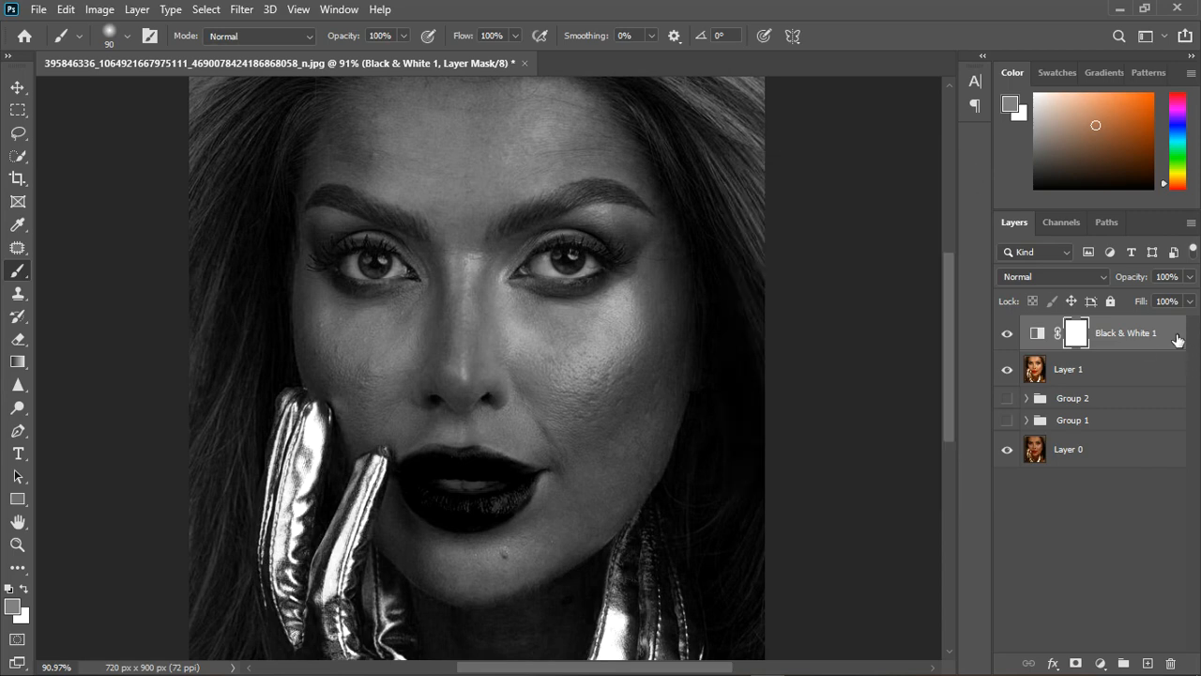
key(Delete)
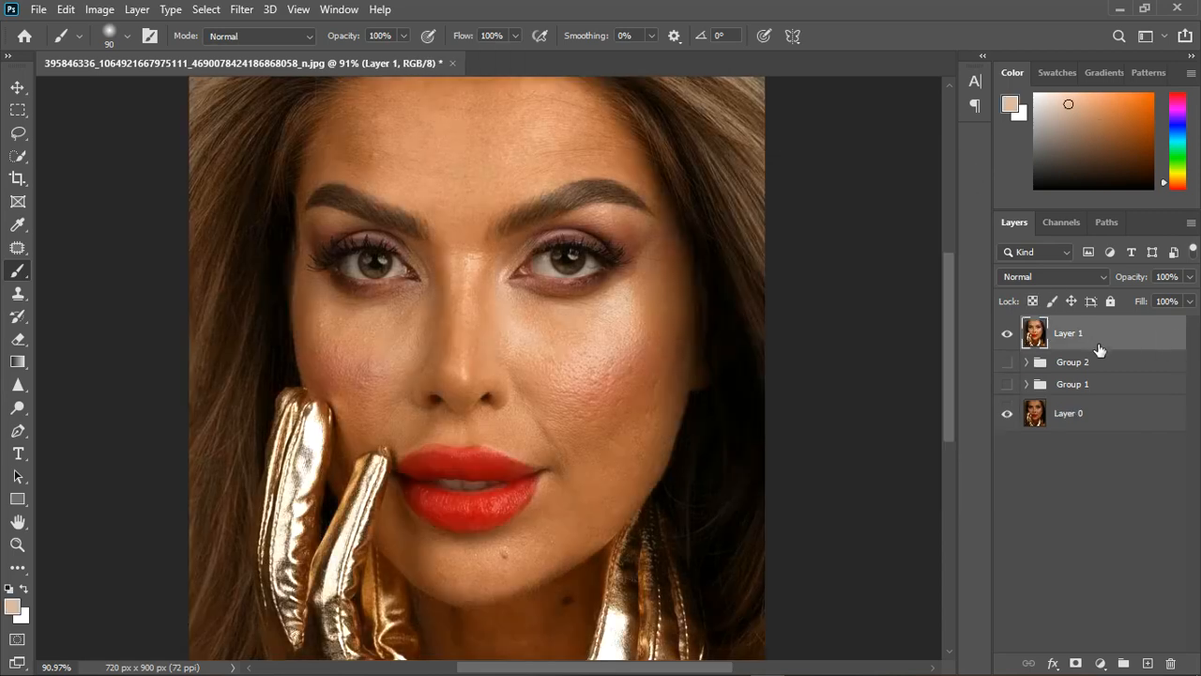
Duplicate the merged portrait layer, naming the lower one "color" and the upper one "texture".
key(ctrl+j)
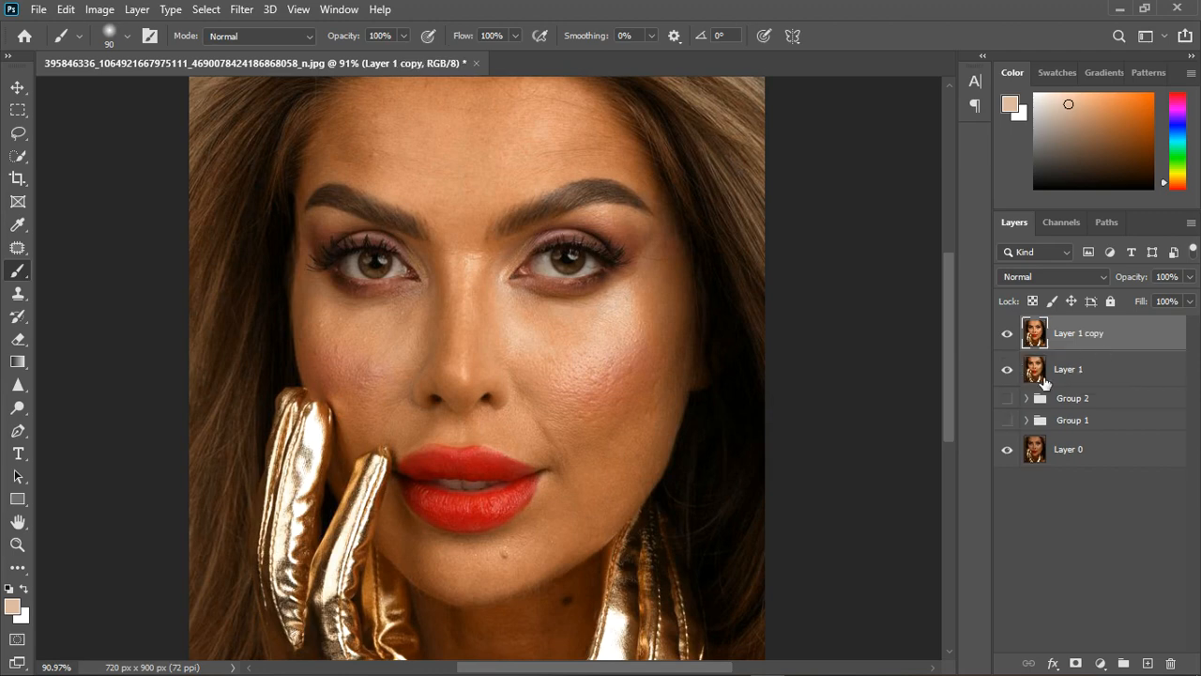
double_click(1068, 369)
text(color)
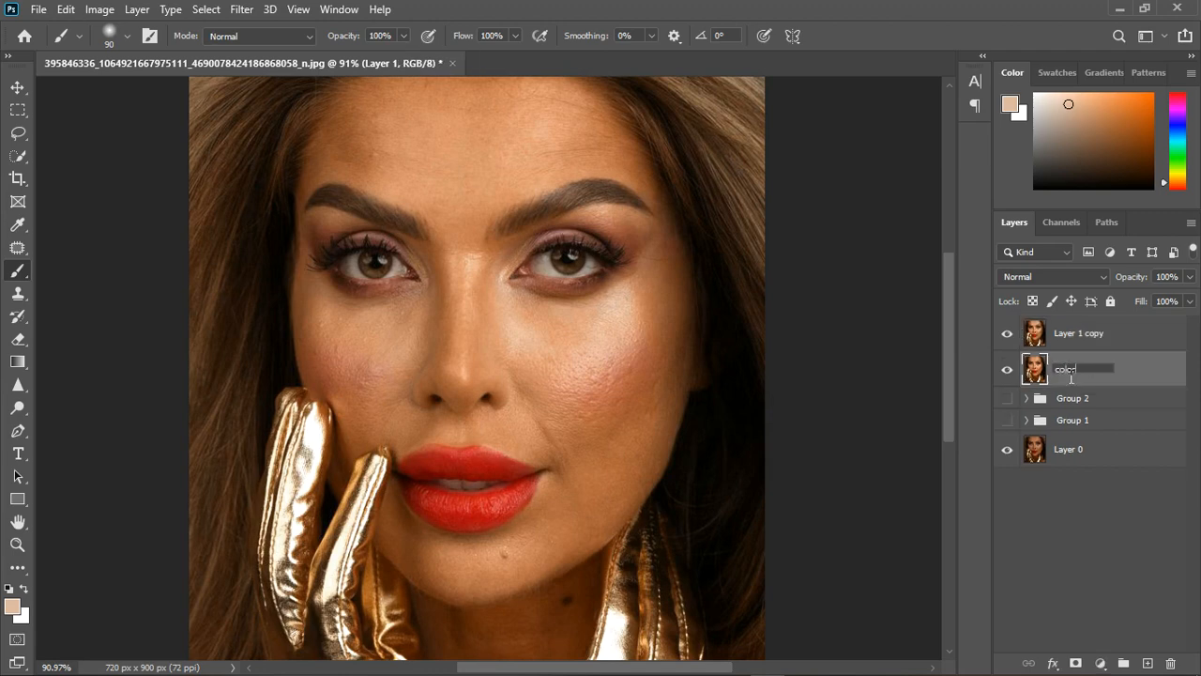
key(Return)
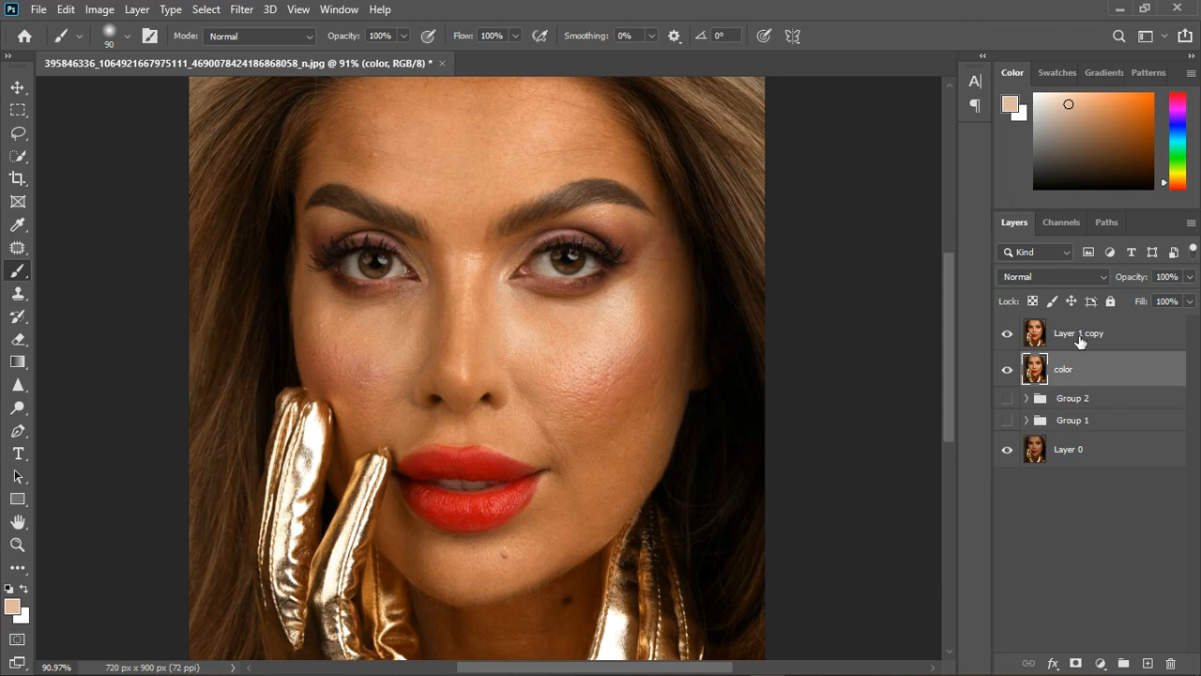
double_click(1080, 334)
text(textu)
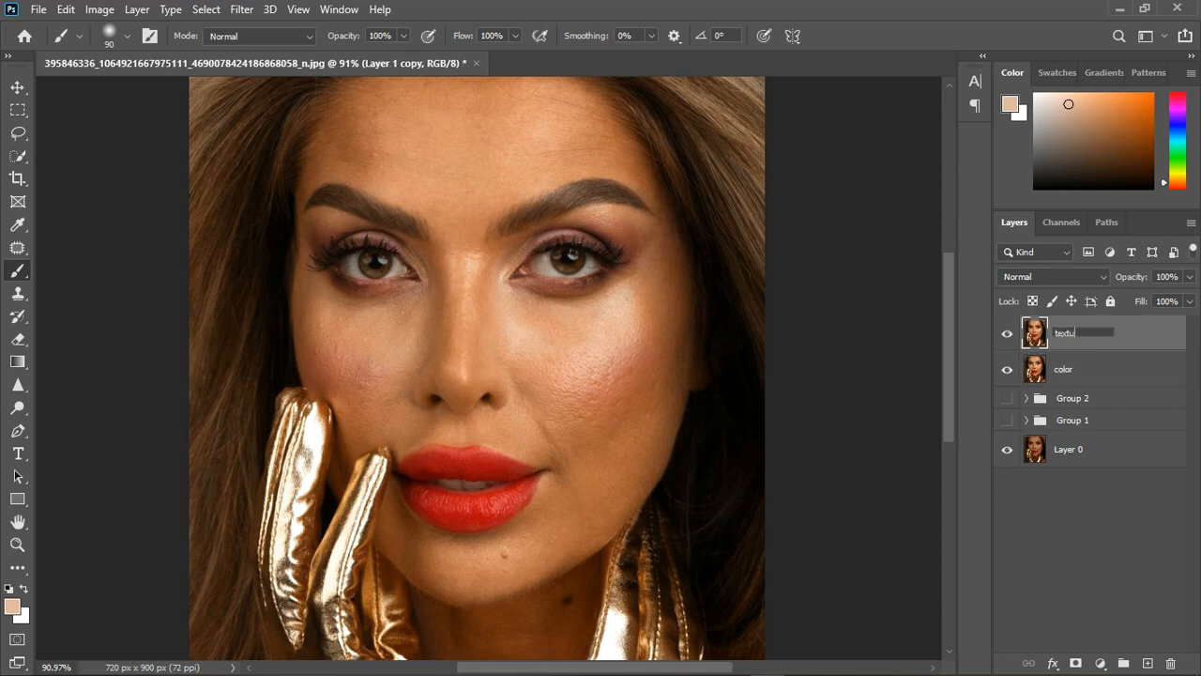
text(re)
key(Return)
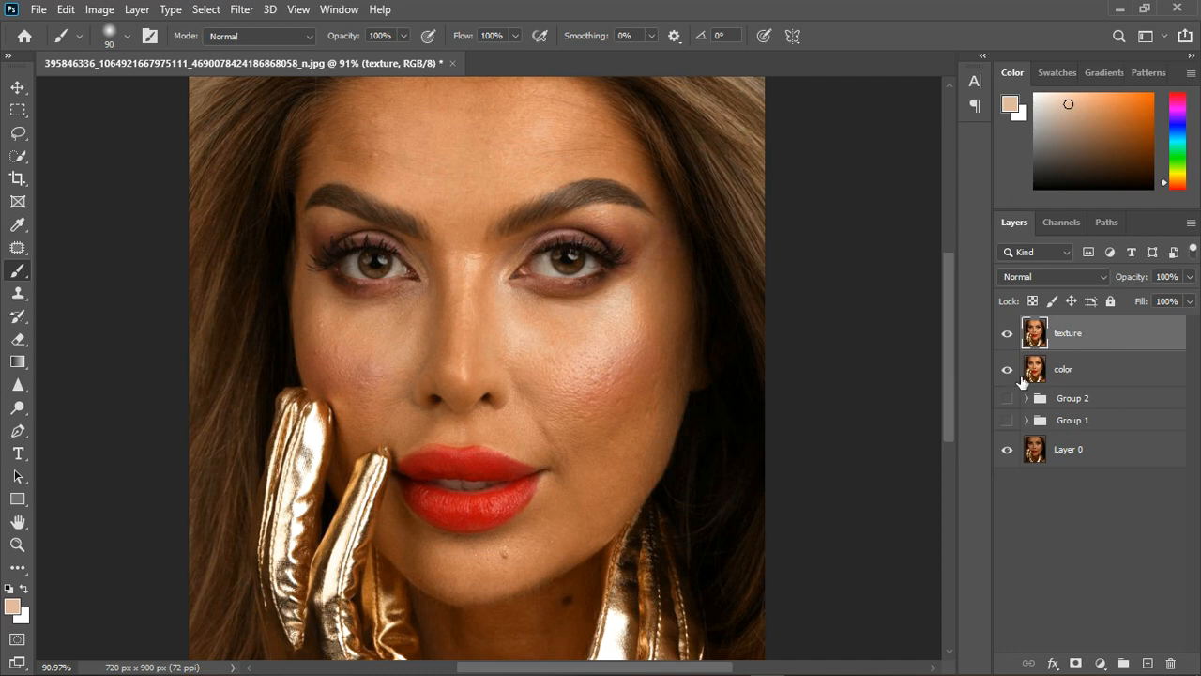
Hide the texture layer and apply a Gaussian Blur with a 3.9-pixel radius to the color layer.
scroll(635, 357, down, 2)
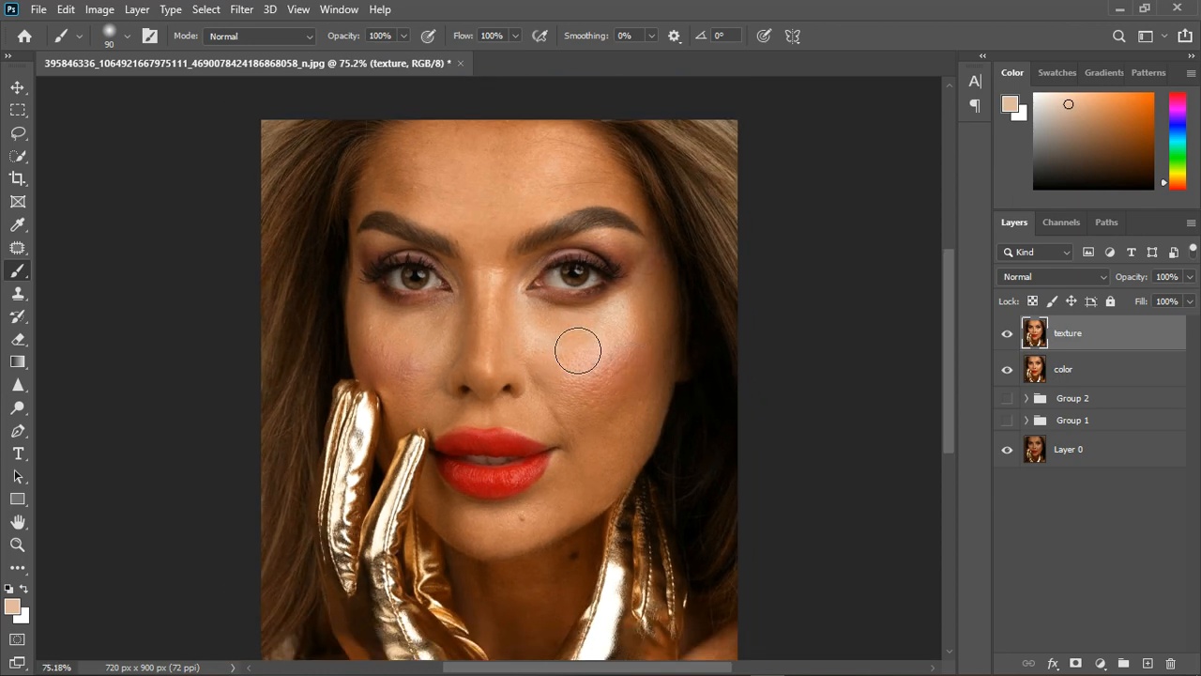
click(1078, 367)
click(1008, 335)
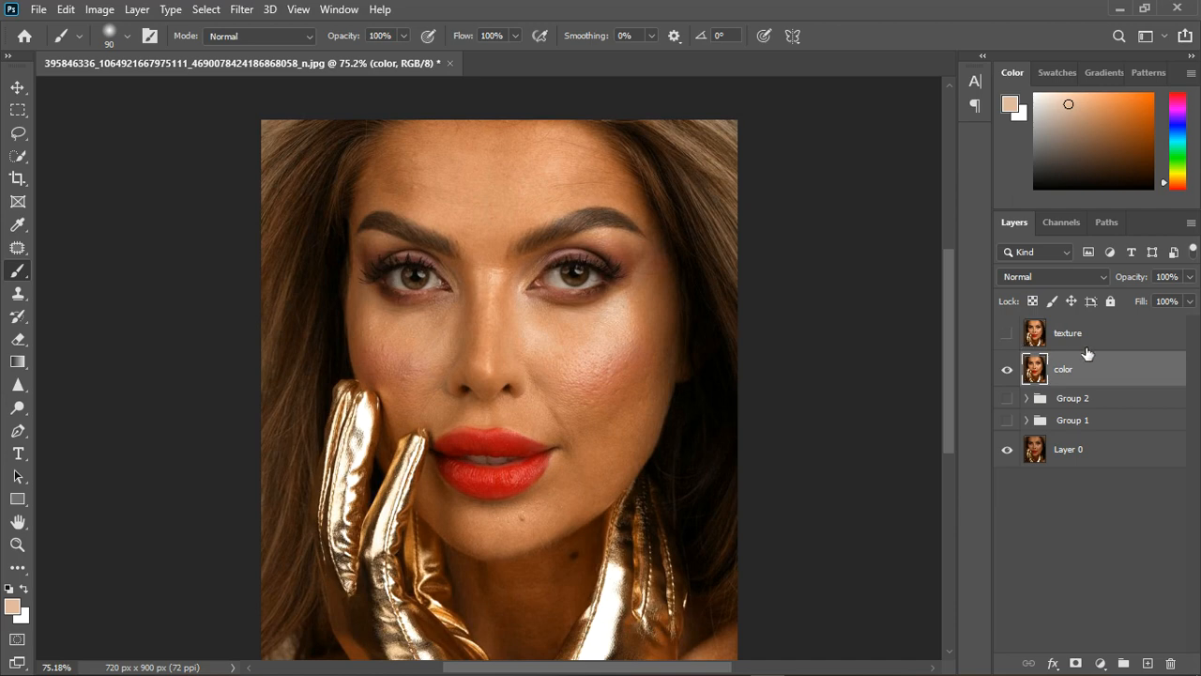
click(241, 9)
mouse_move(282, 208)
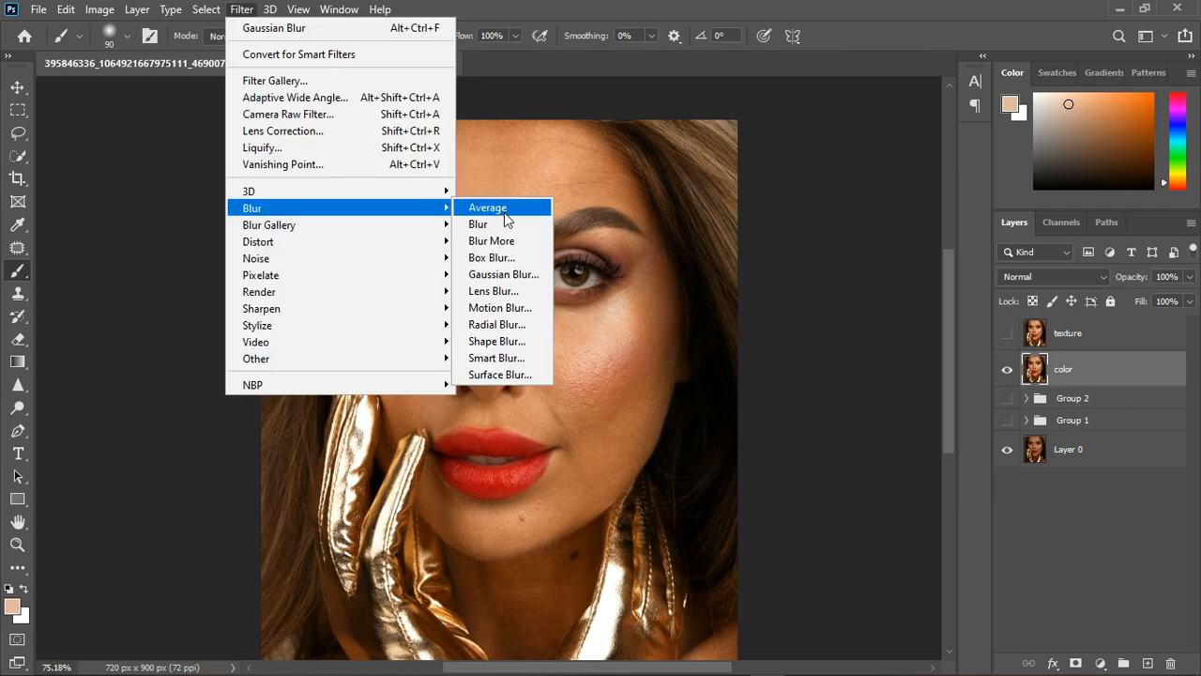
click(512, 275)
mouse_move(763, 424)
mouse_down()
mouse_move(733, 425)
mouse_move(762, 423)
mouse_up()
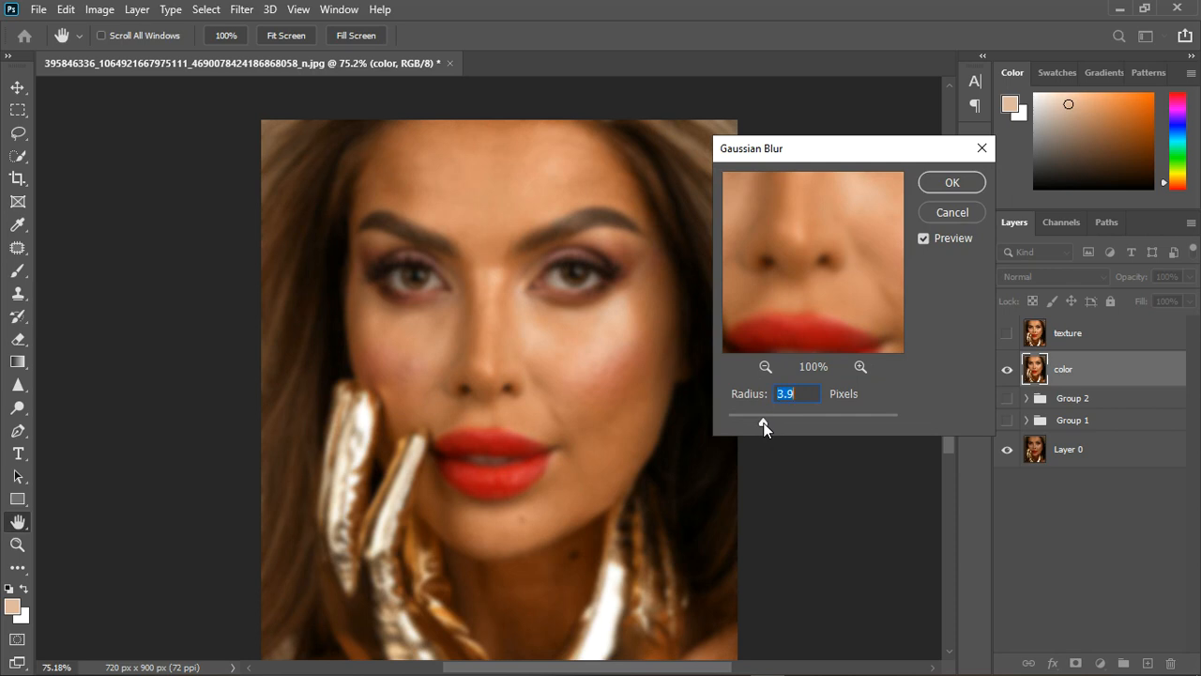
click(950, 182)
key(b)
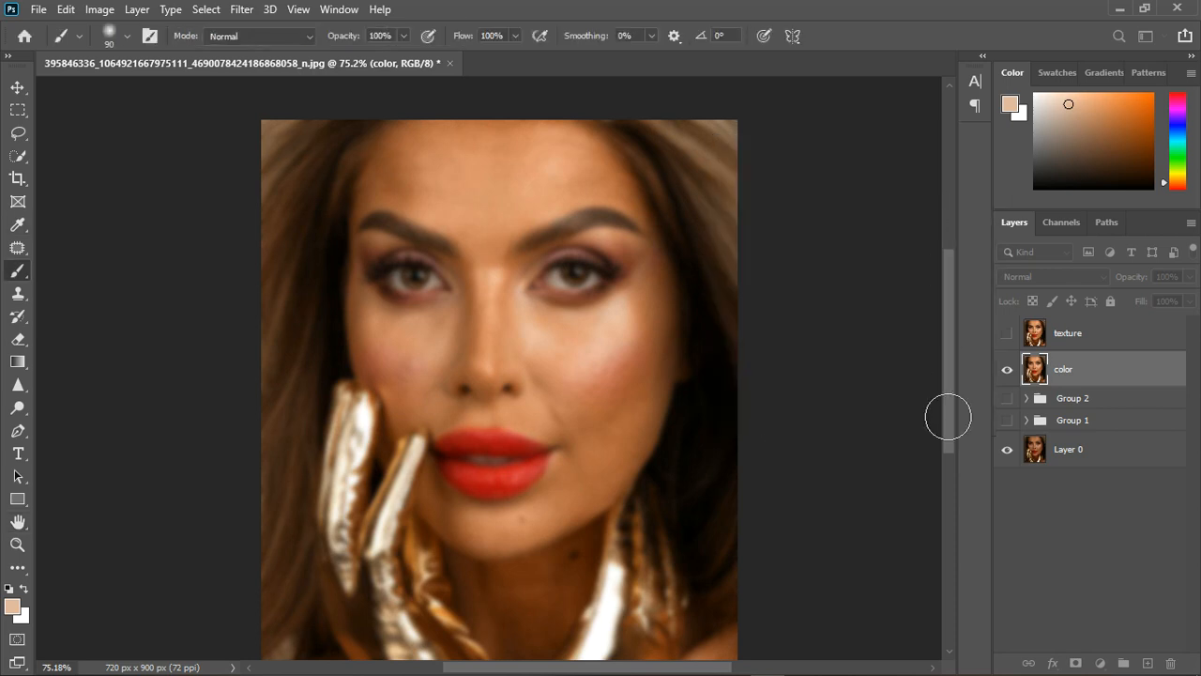
Show the texture layer, apply the color layer to it with Subtract, Scale 2, Offset 128, and set its blend mode to Linear Light.
click(1007, 334)
click(1144, 345)
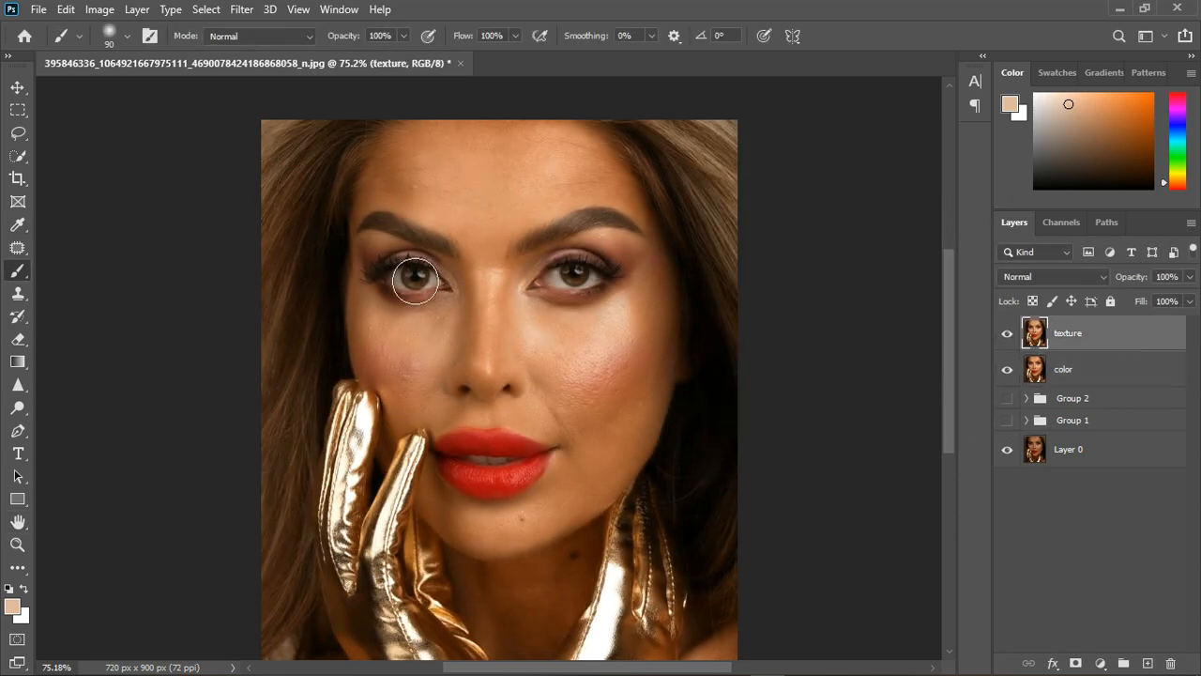
click(100, 11)
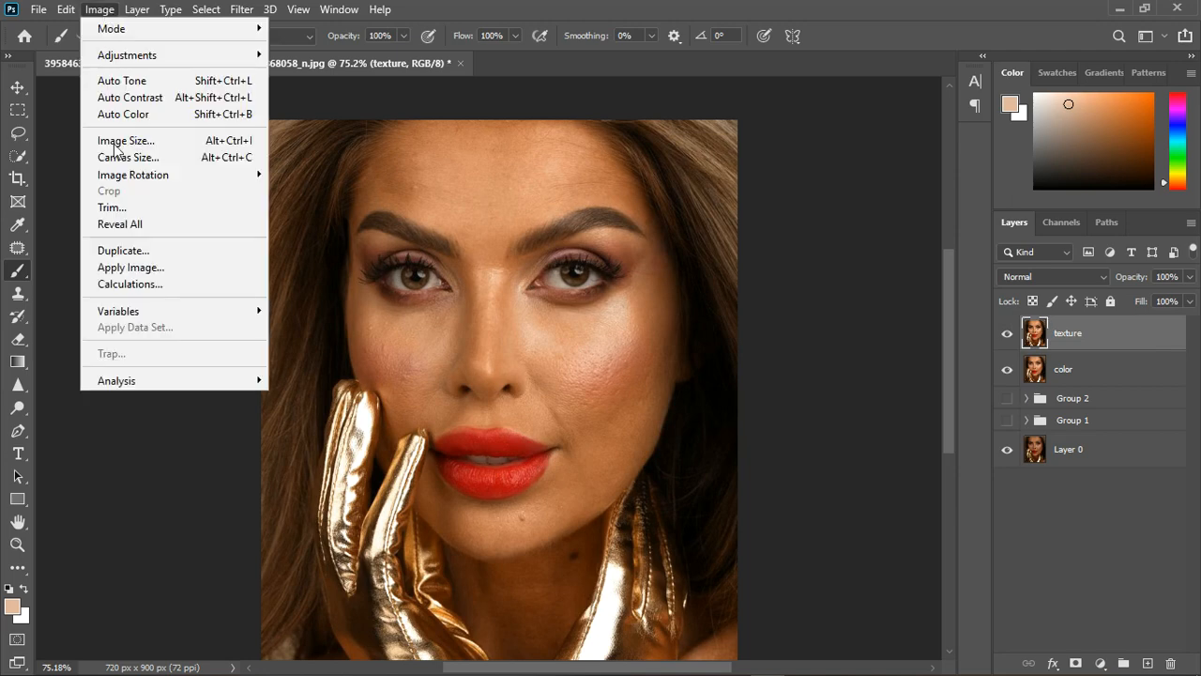
click(131, 272)
click(628, 272)
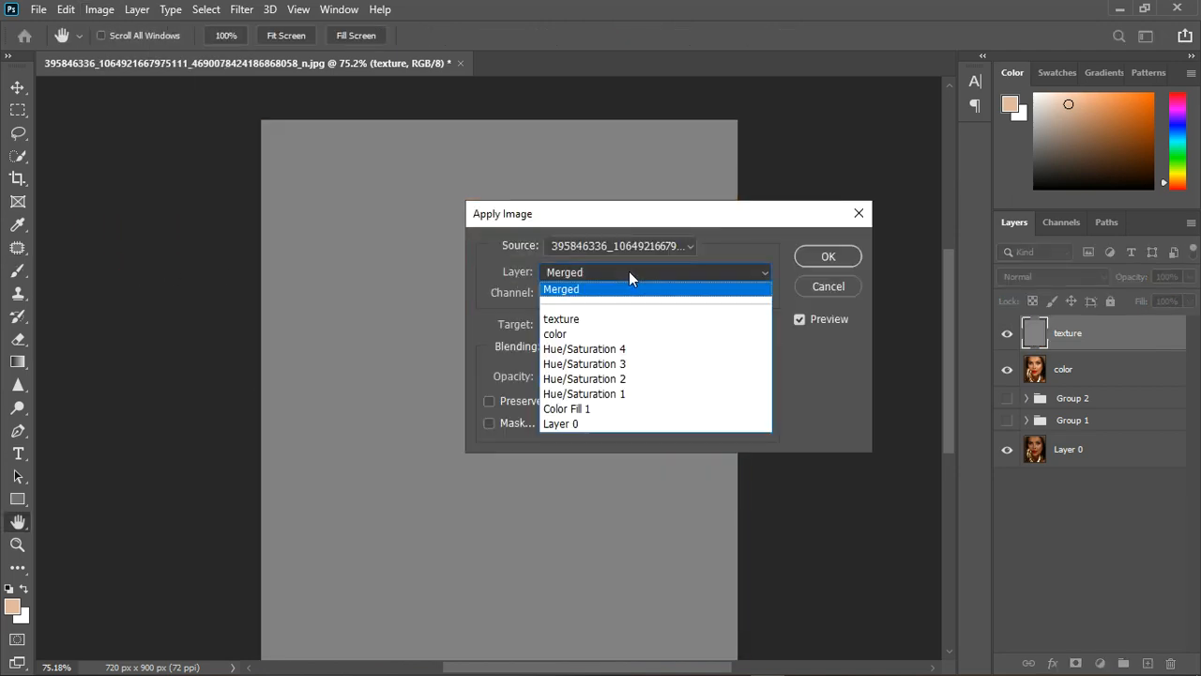
click(603, 334)
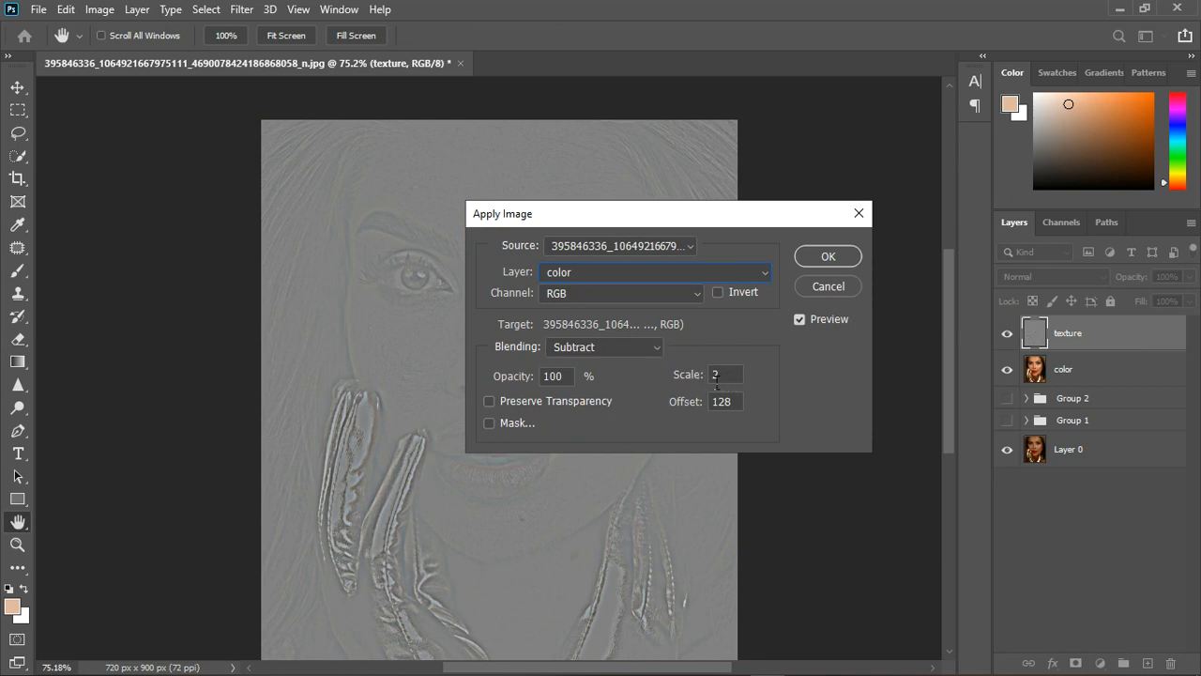
click(832, 257)
key(b)
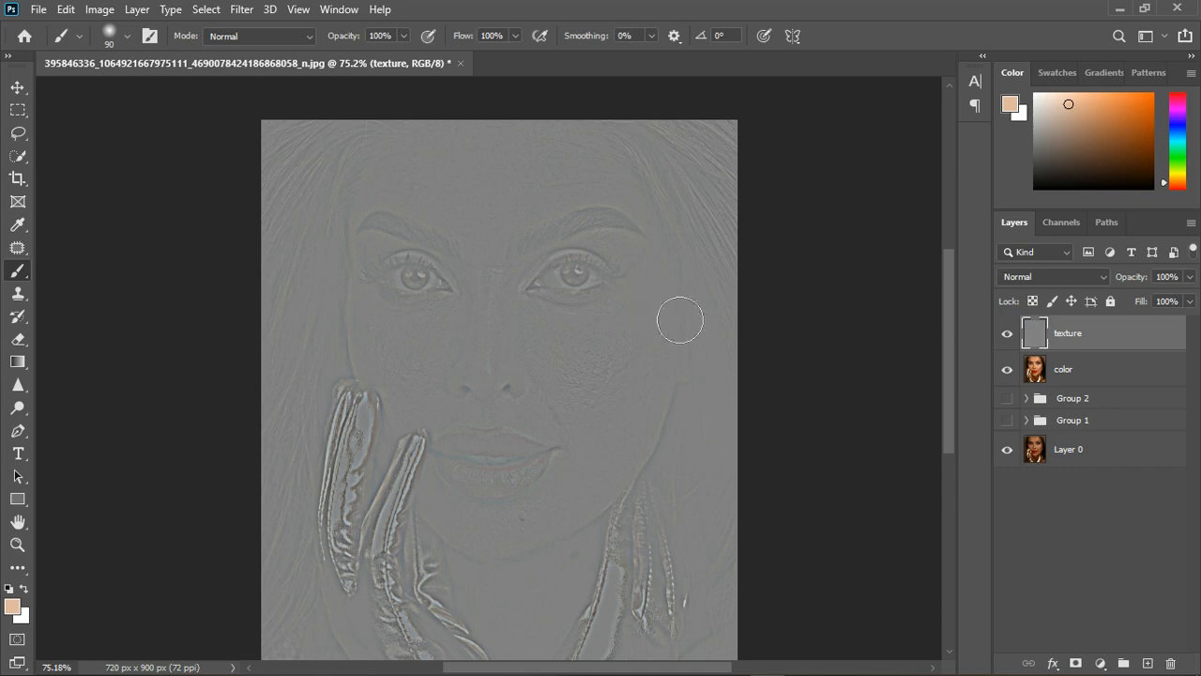
click(1041, 278)
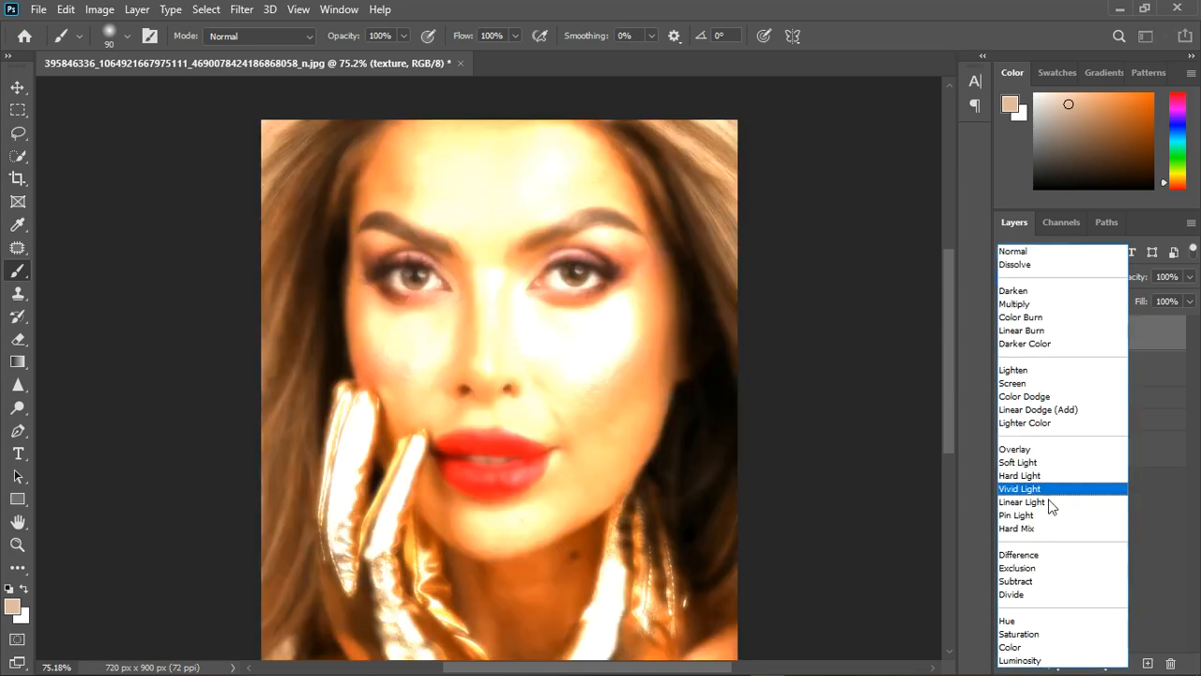
click(1046, 501)
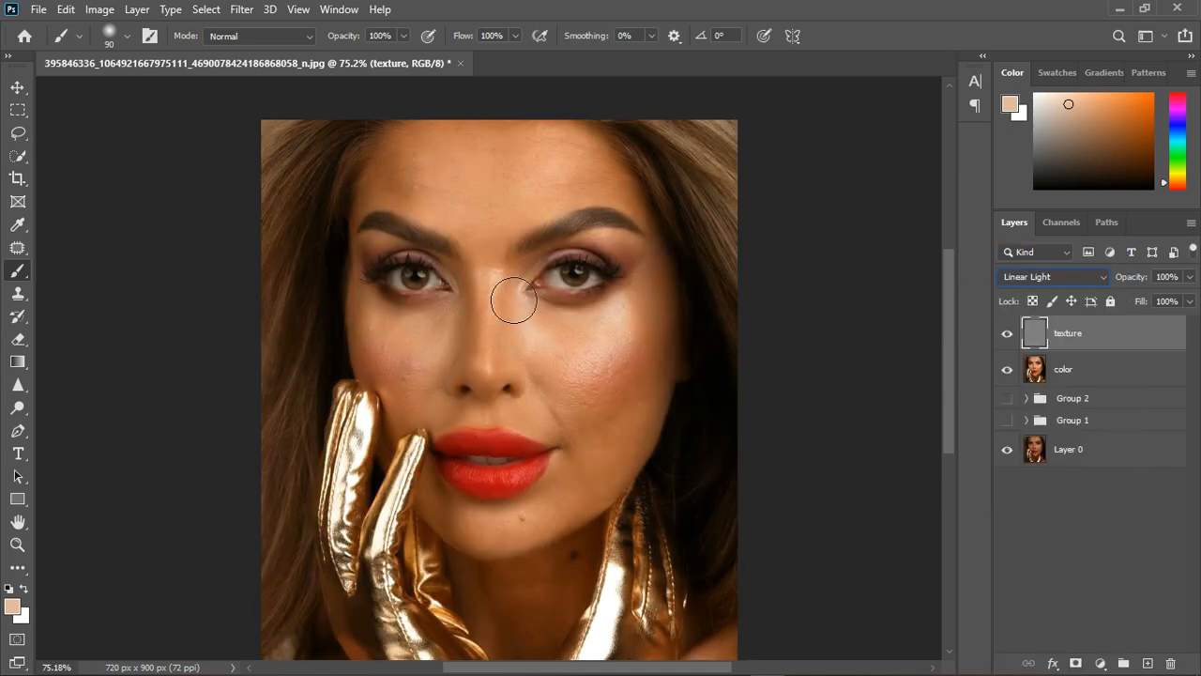
Group the texture and color layers together and select the color layer inside the group.
shift+click(1112, 378)
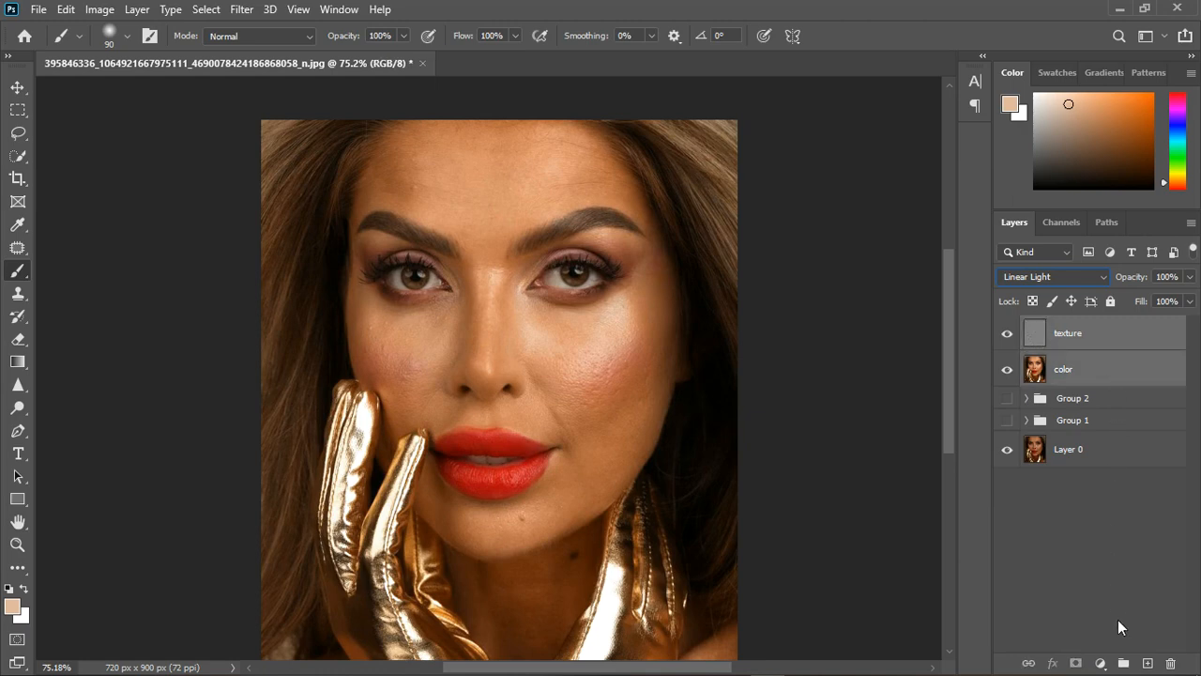
click(1123, 663)
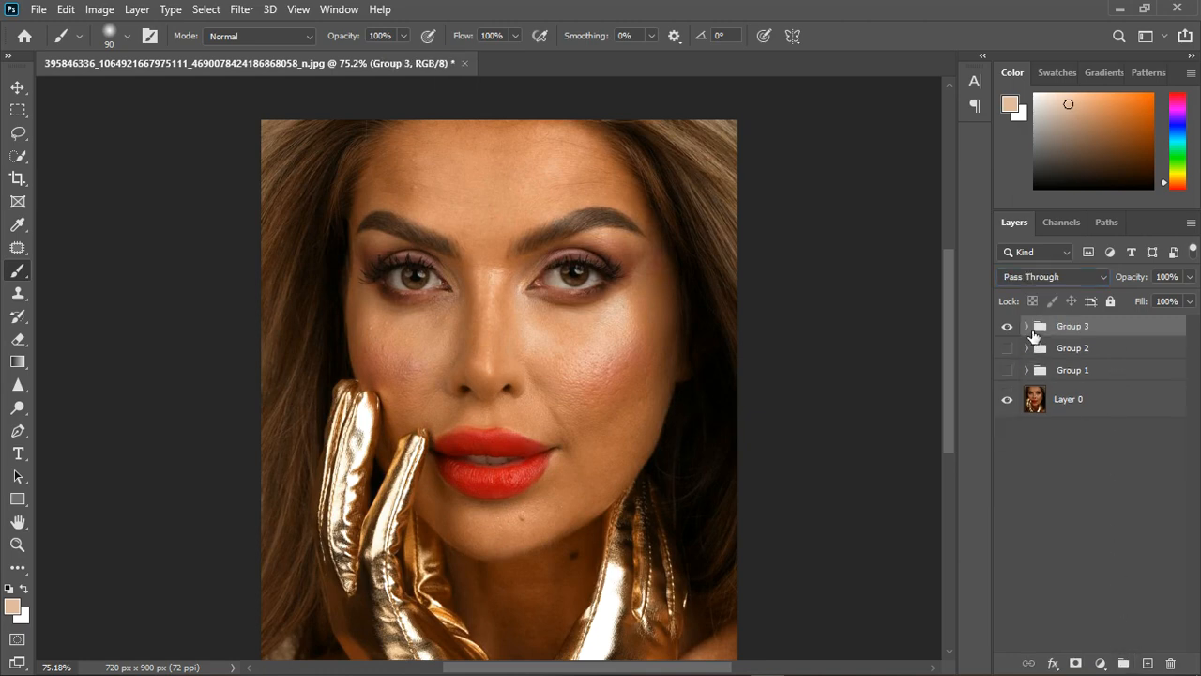
click(1028, 326)
click(1118, 394)
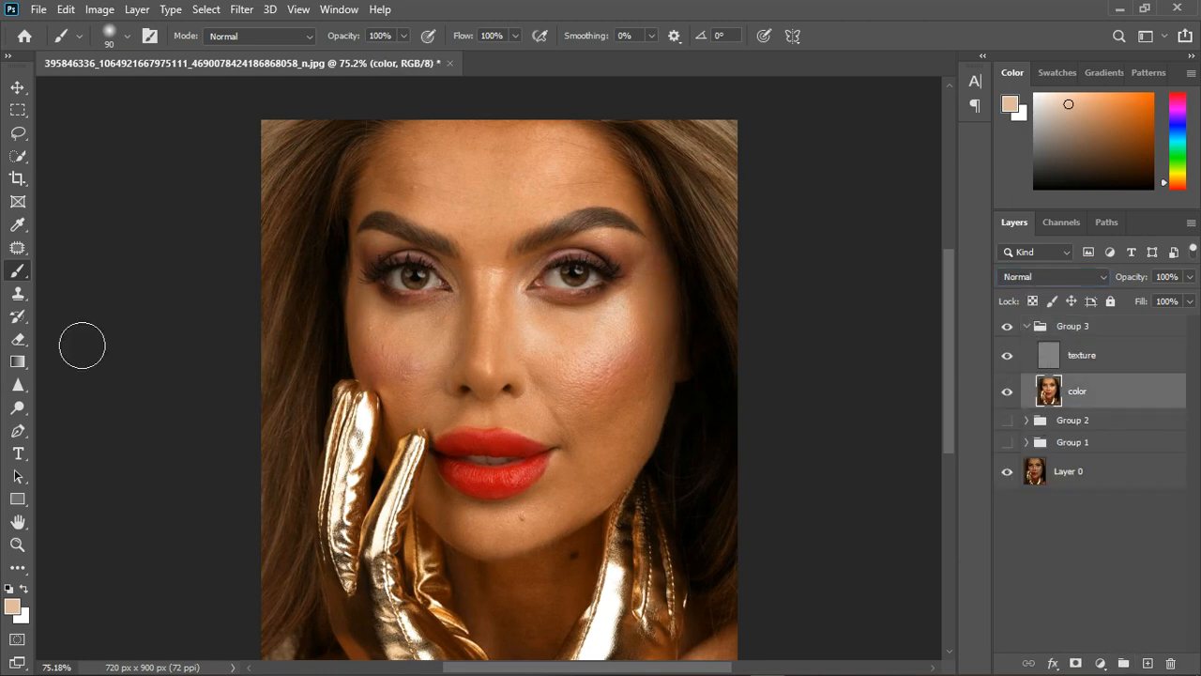
Blend the uneven facial skin tones on the color layer with the Mixer Brush, starting from a brush size of 50.
right_click(17, 270)
click(125, 322)
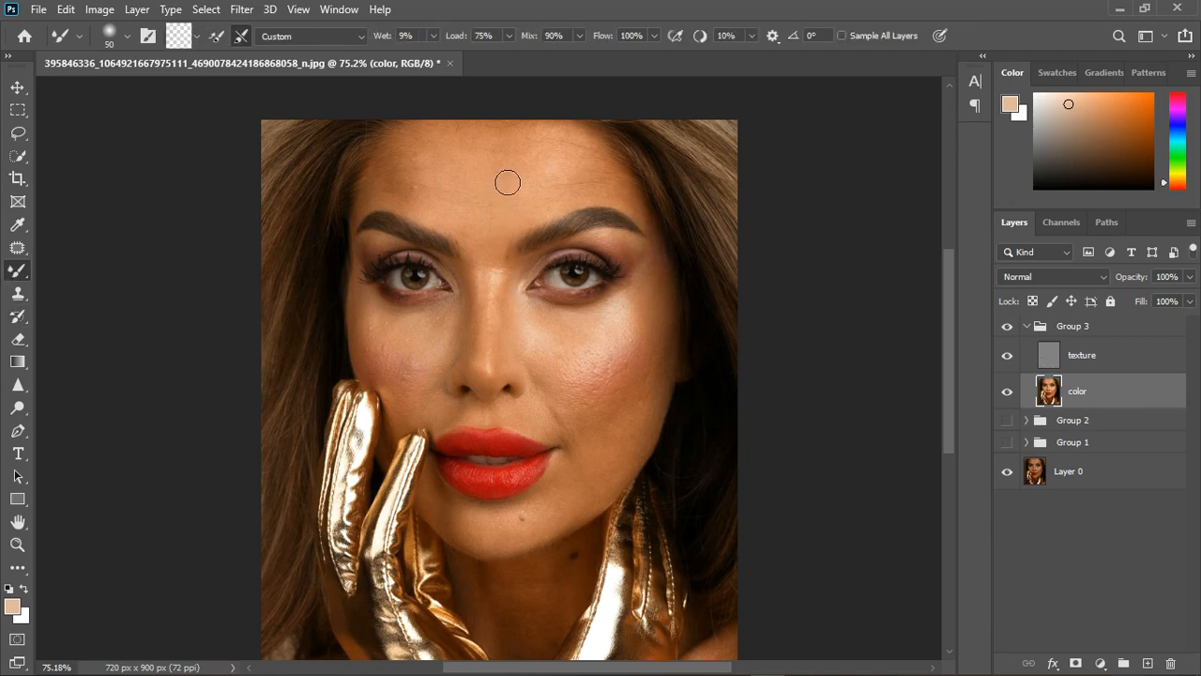
key(bracketright)
key(bracketright)
key(bracketright)
key(bracketright)
key(bracketright)
key(bracketleft)
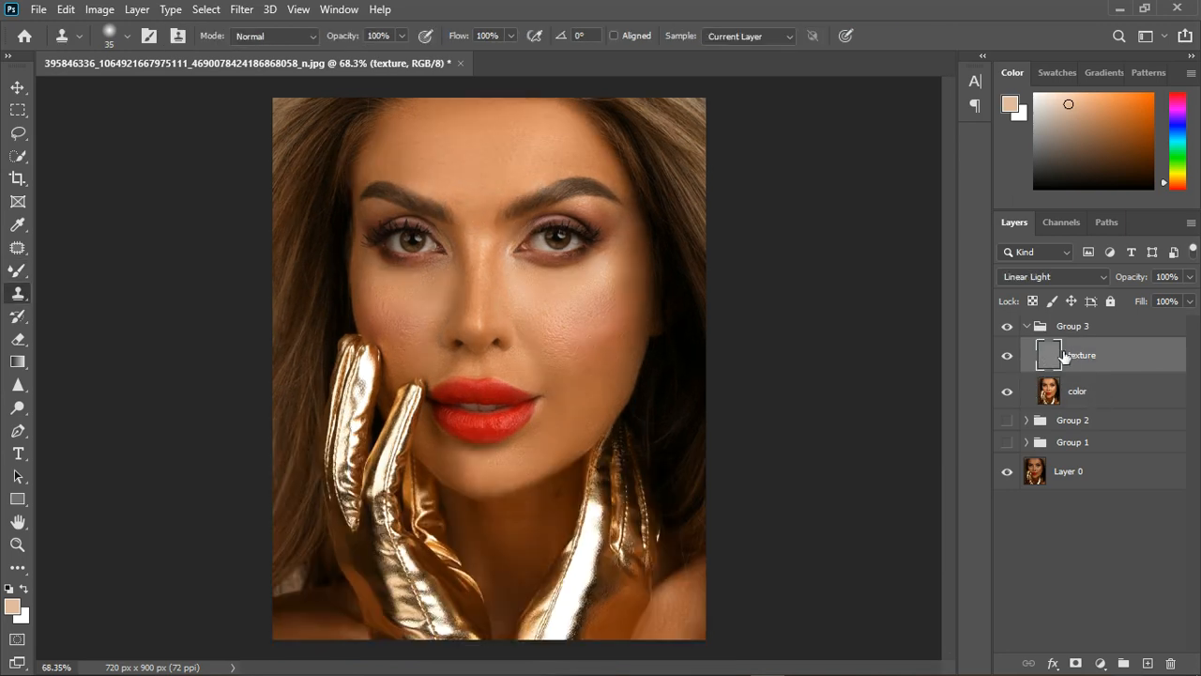
Compare the portrait with and without Group 3, and show Group 2 and Group 1.
click(1010, 328)
click(1008, 326)
click(1006, 421)
click(1006, 442)
click(1011, 329)
click(1012, 328)
scroll(529, 450, down, 2)
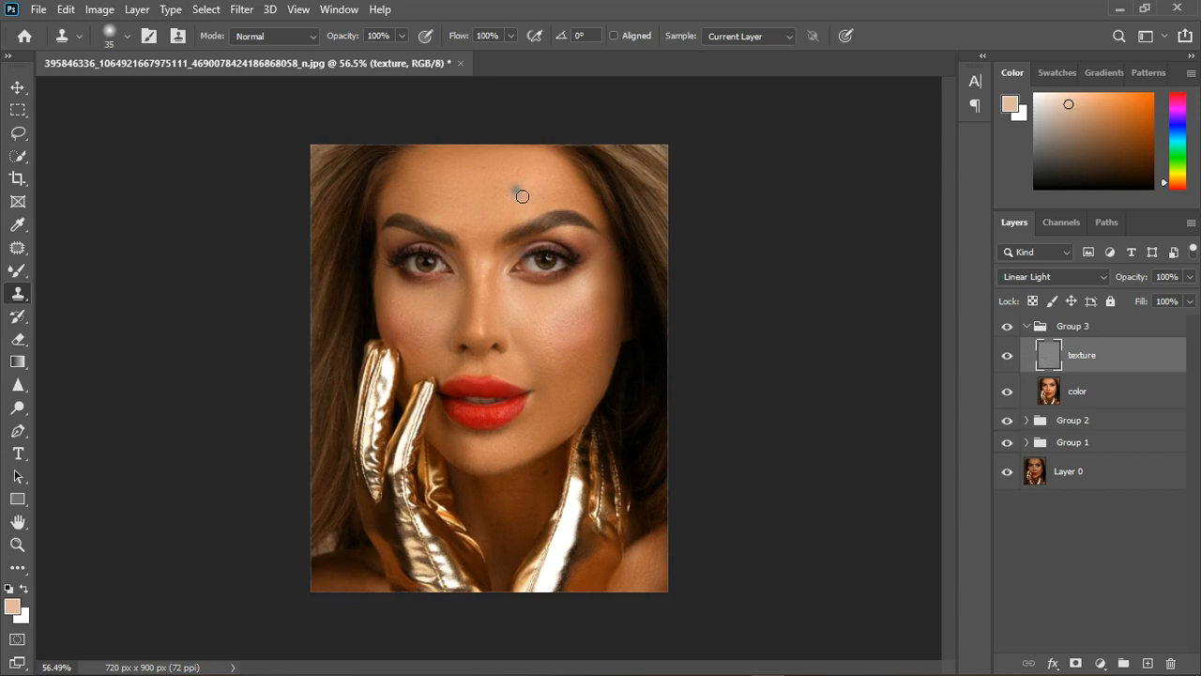
scroll(510, 179, up, 3)
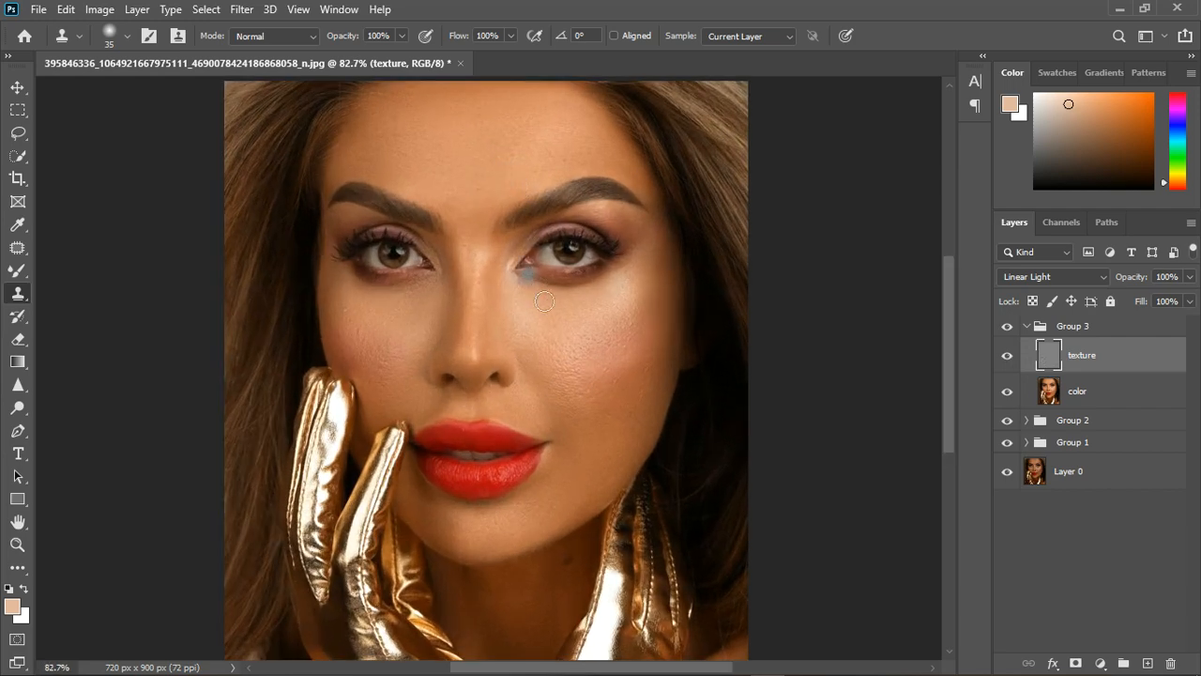
Stamp all visible layers into a new layer above Group 3 and open it in Liquify.
click(1123, 334)
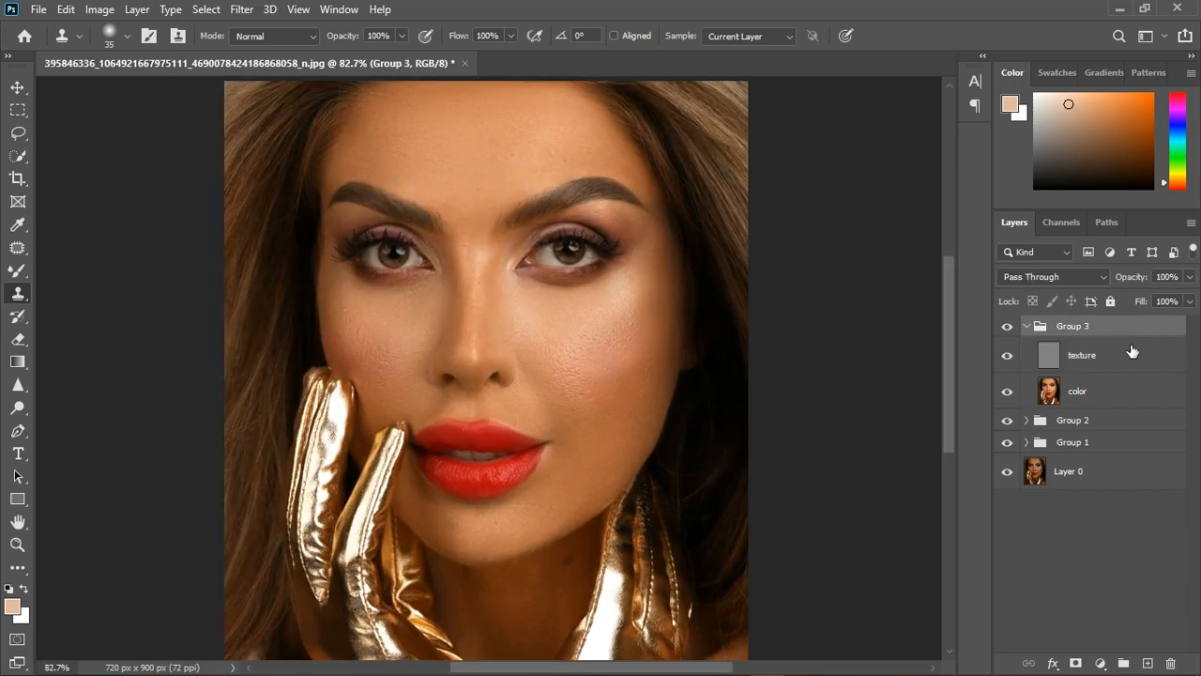
key(ctrl+alt+shift+e)
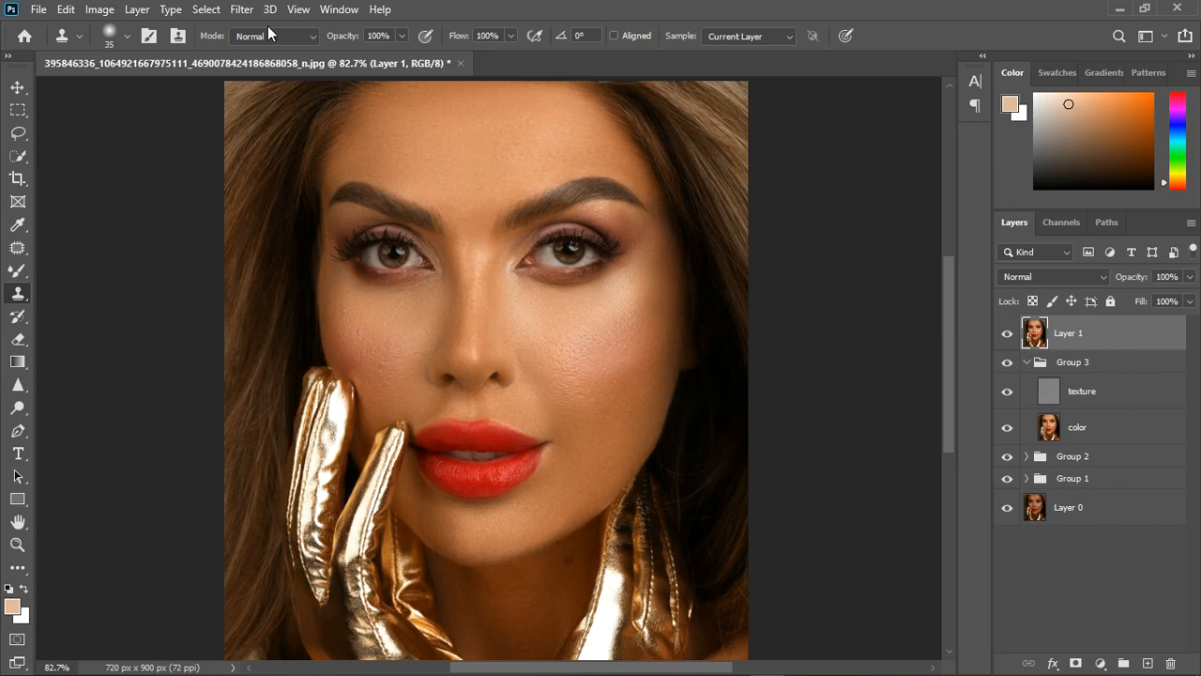
click(242, 10)
click(280, 144)
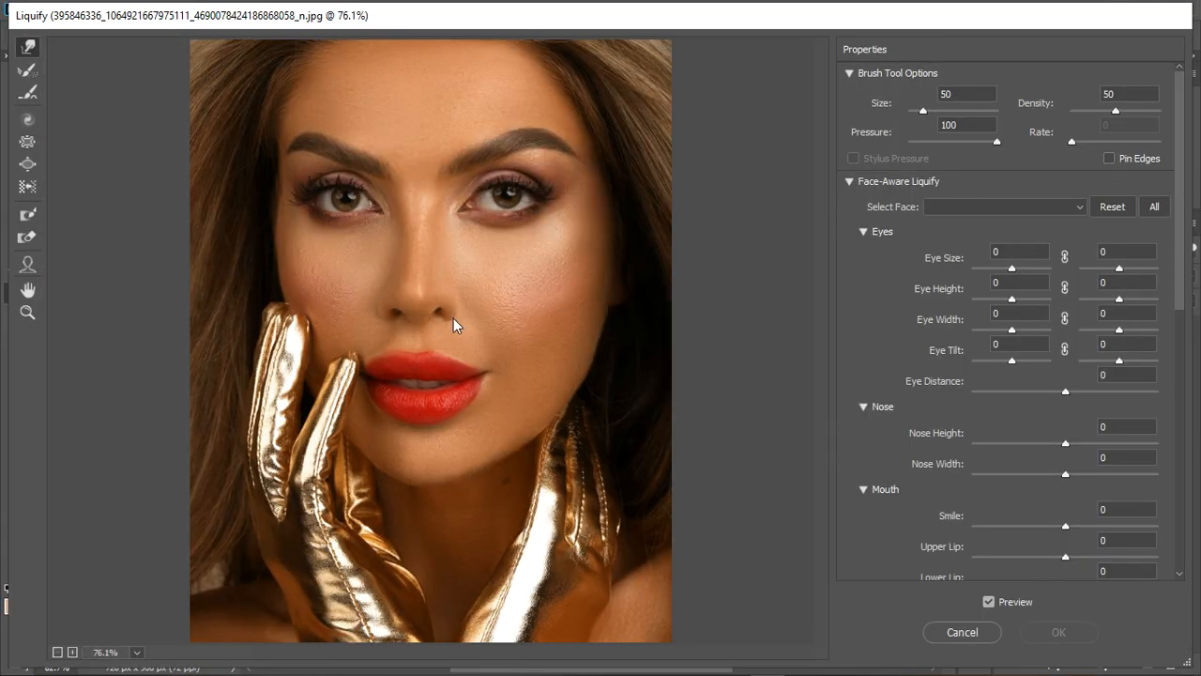
Pull the face contour slightly inward with the Face tool and set the nose width to -20.
scroll(469, 271, up, 1)
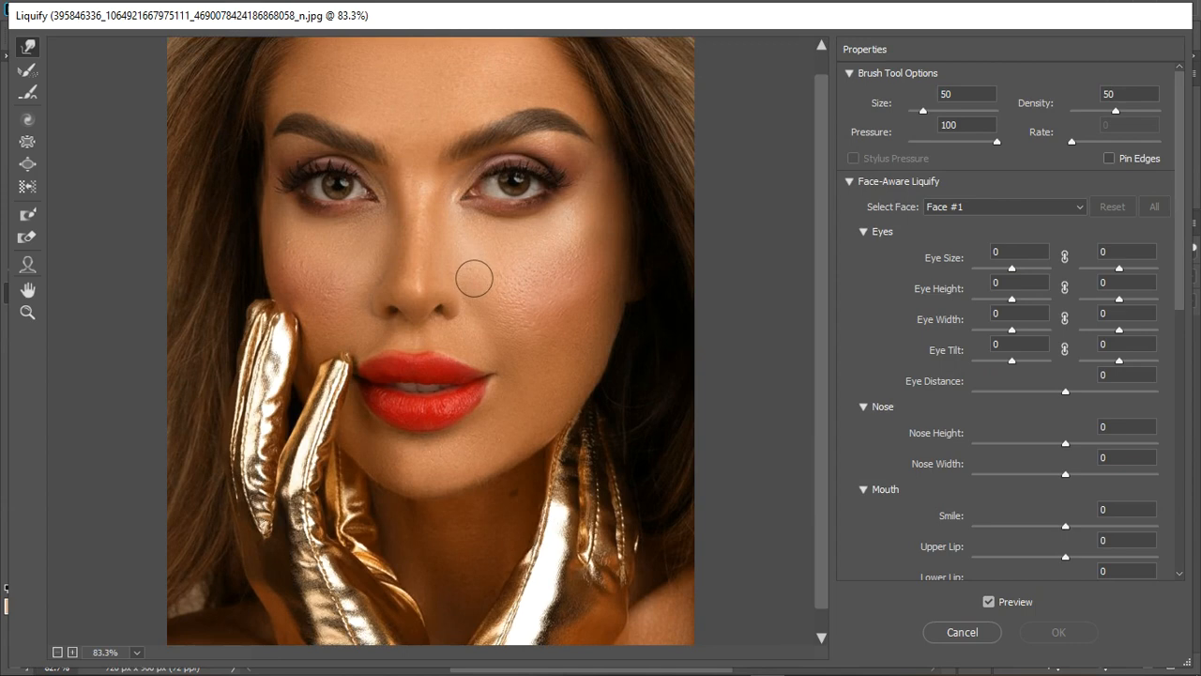
scroll(465, 284, down, 1)
click(27, 265)
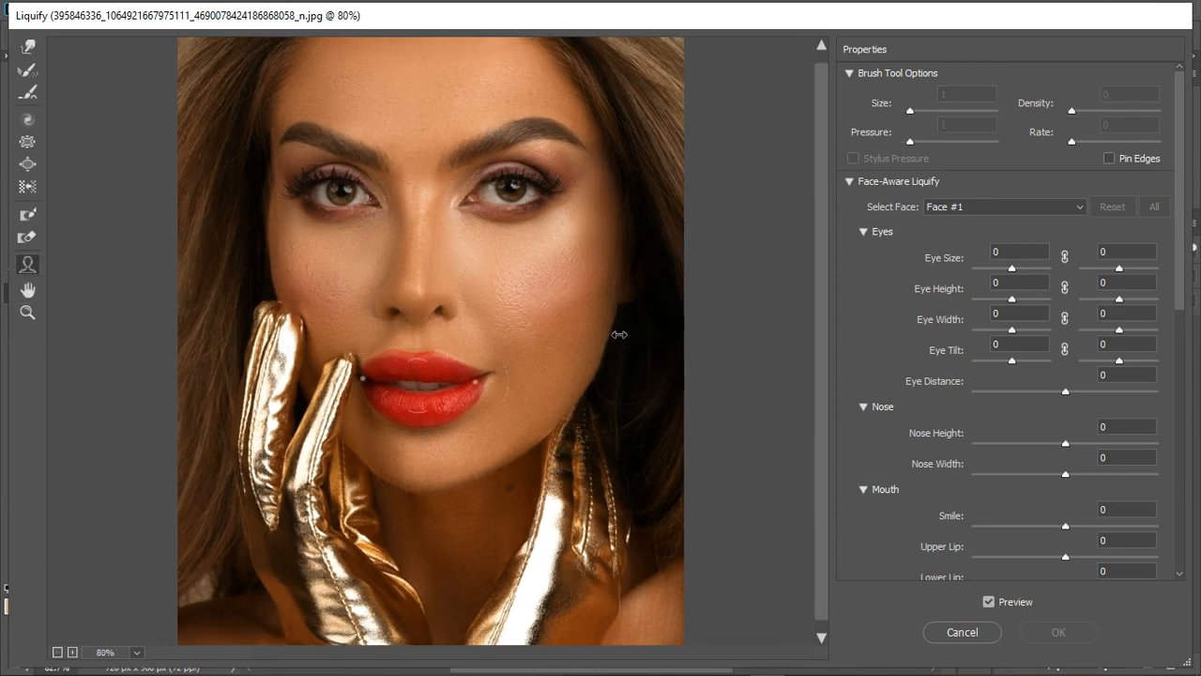
drag(622, 296, 614, 298)
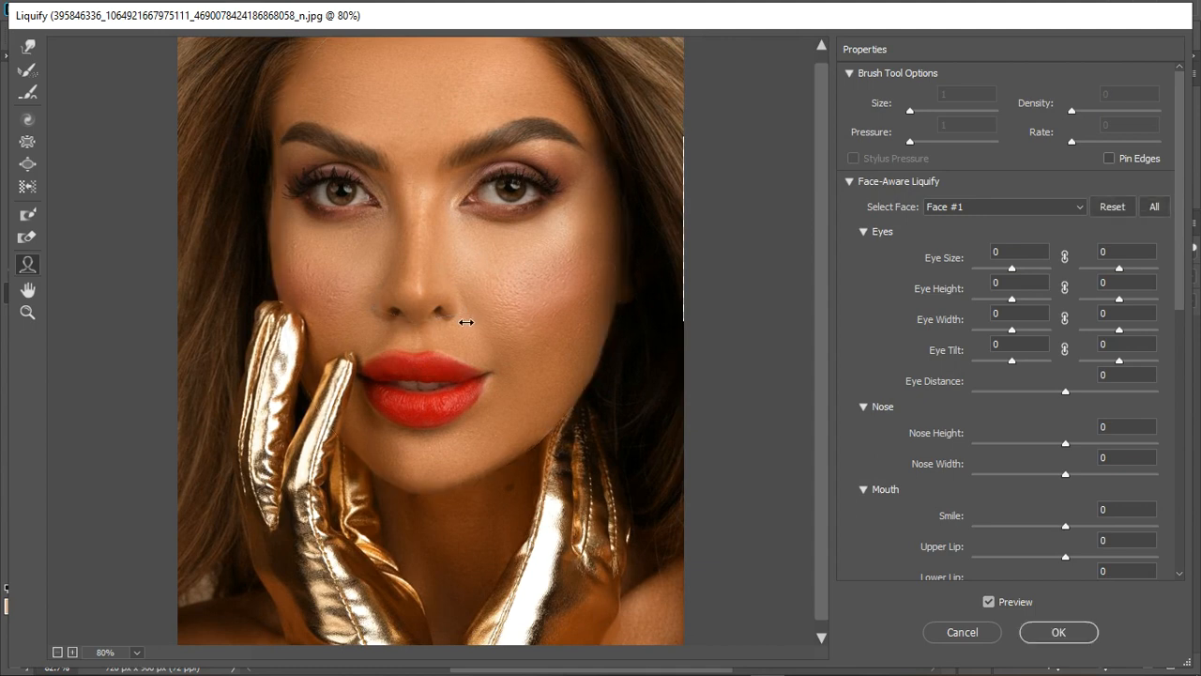
drag(467, 321, 459, 322)
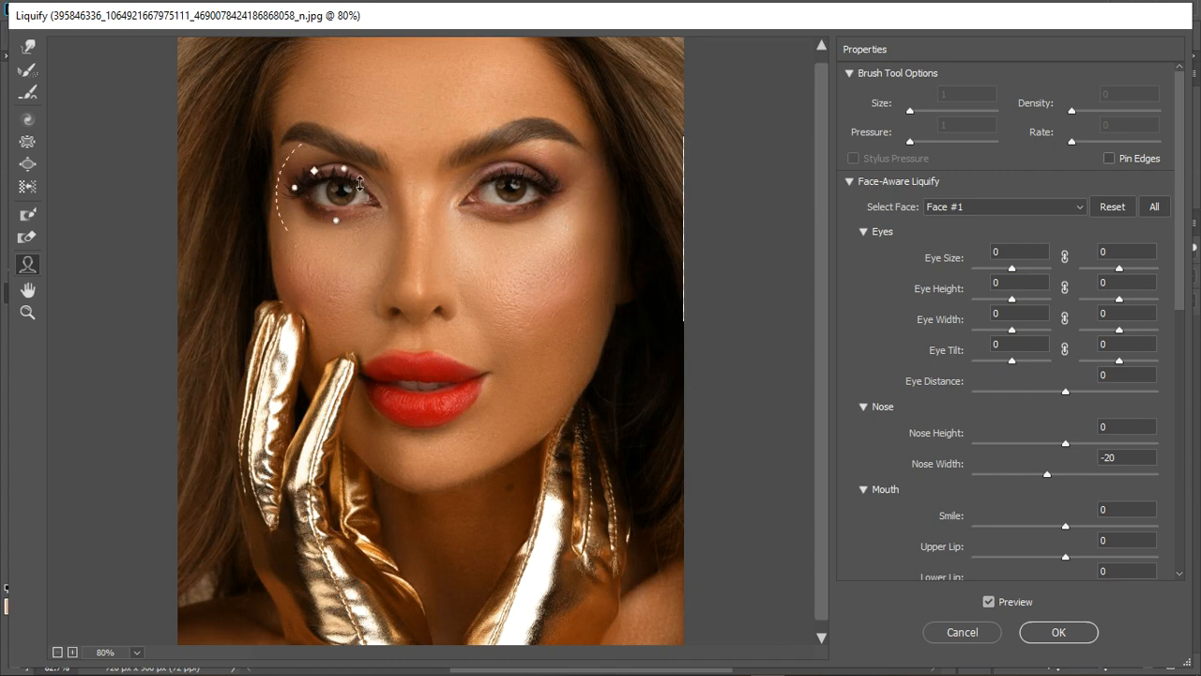
Set the right-hand eye's size to -23 and height to -6, and the left-hand eye's height to -14.
scroll(359, 182, up, 1)
scroll(360, 185, down, 2)
scroll(338, 169, up, 2)
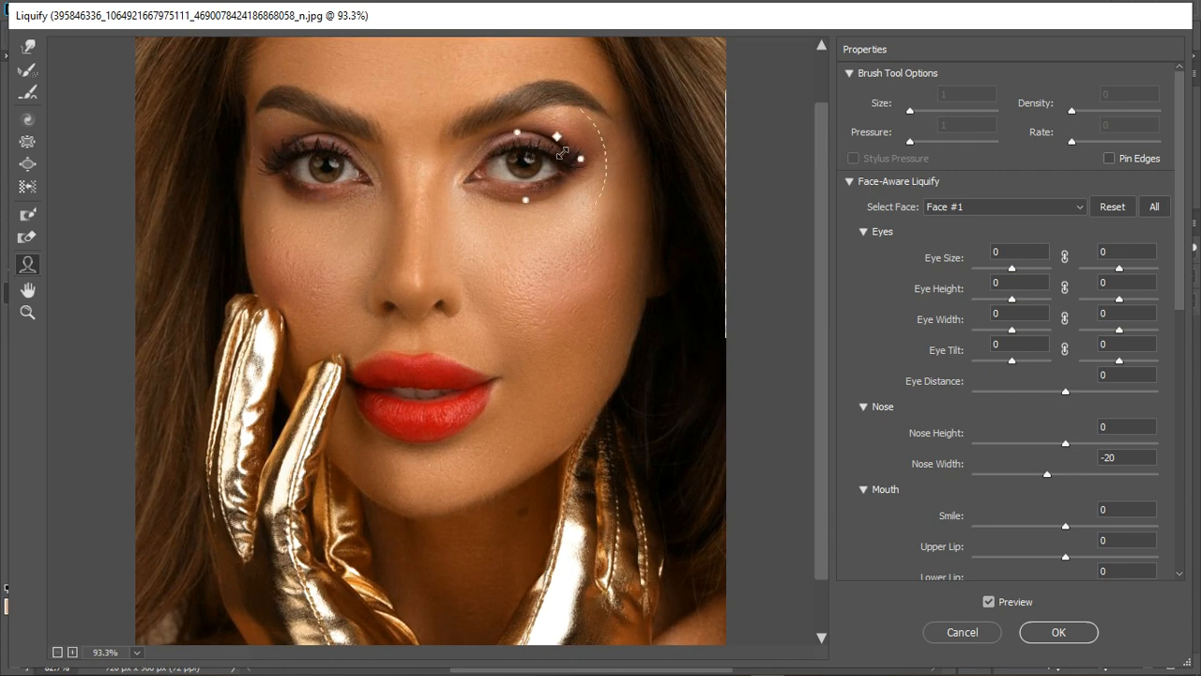
drag(560, 152, 546, 155)
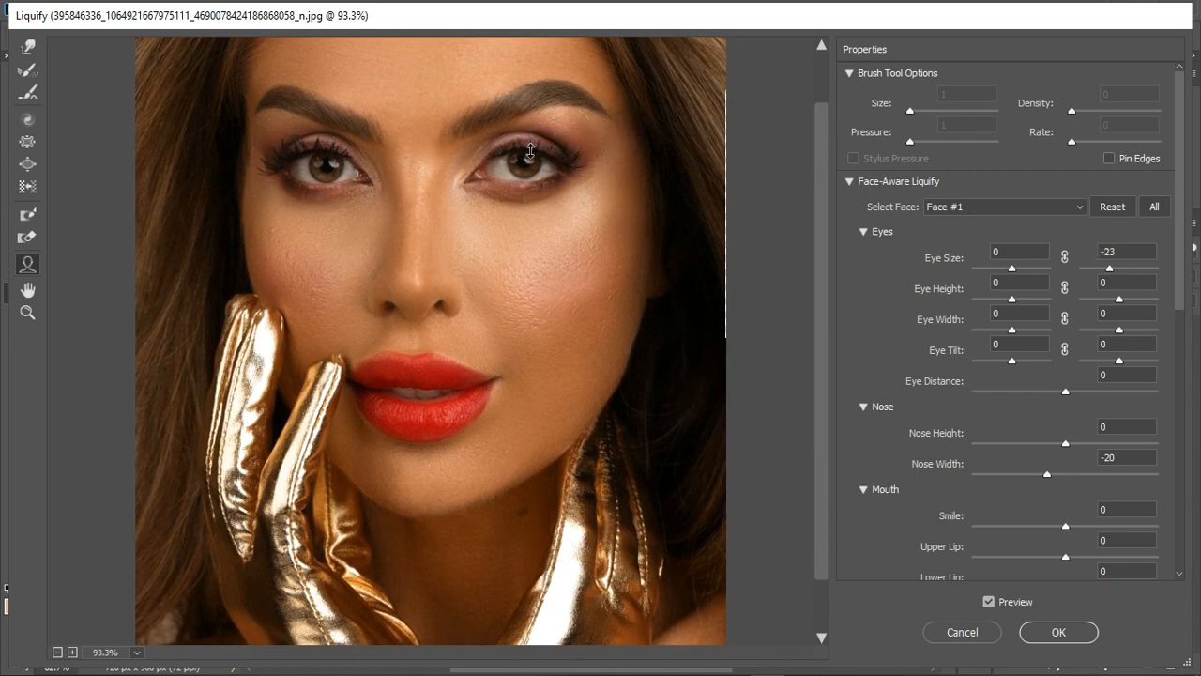
drag(530, 145, 529, 149)
drag(338, 150, 340, 158)
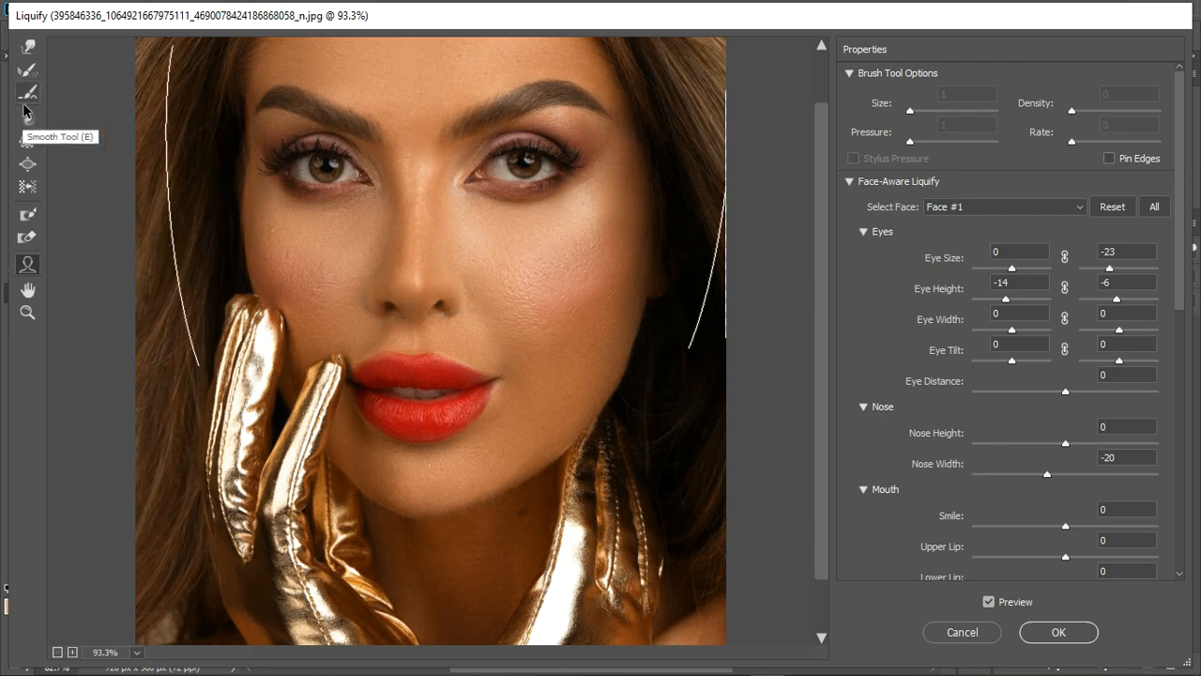
Refine the nose shape with the Forward Warp tool, reducing the brush size from 200 to 80, and undo the last stroke.
click(28, 46)
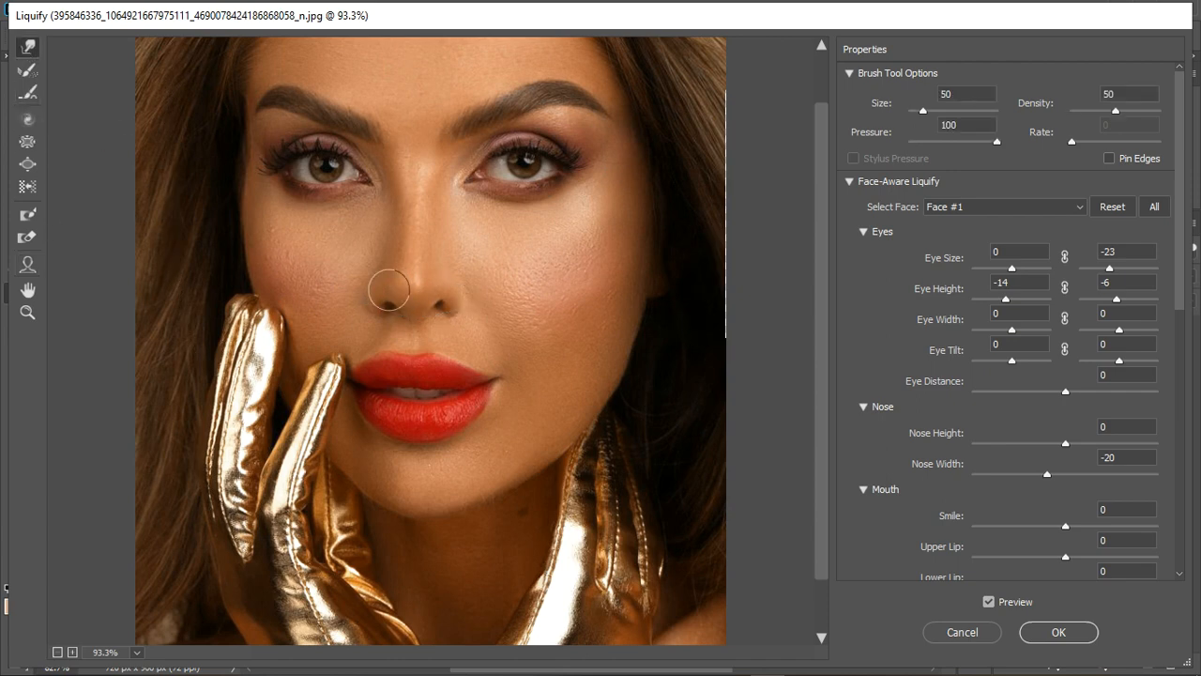
key(bracketright)
key(bracketright)
key(bracketright)
key(bracketright)
key(bracketright)
key(bracketright)
key(bracketright)
key(bracketright)
key(bracketright)
key(bracketright)
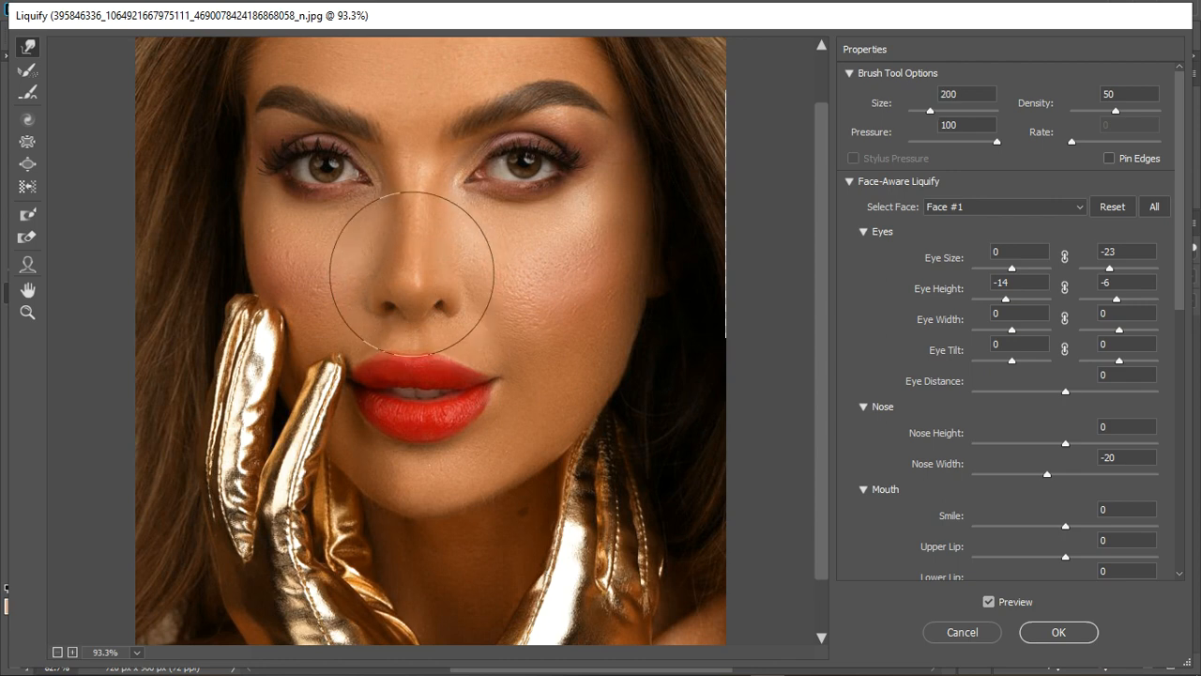
key(bracketleft)
key(bracketleft)
key(bracketleft)
key(bracketleft)
key(bracketleft)
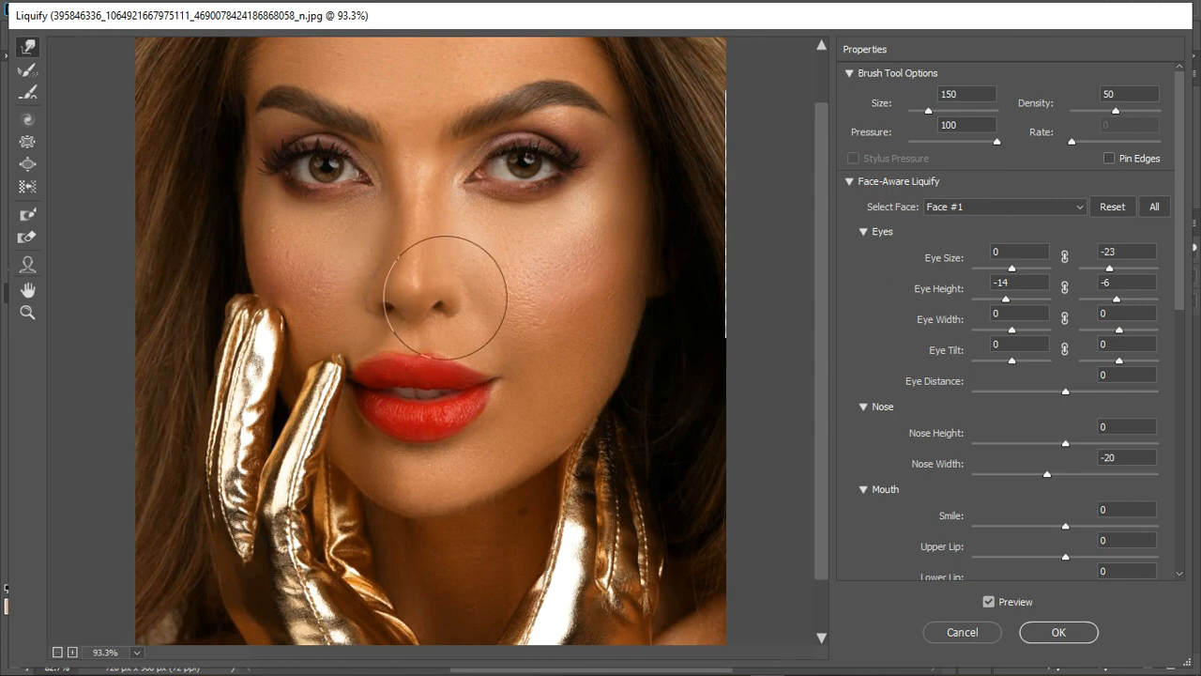
key(bracketleft)
key(bracketleft)
key(bracketleft)
key(bracketleft)
key(bracketleft)
key(bracketleft)
key(bracketleft)
key(ctrl+z)
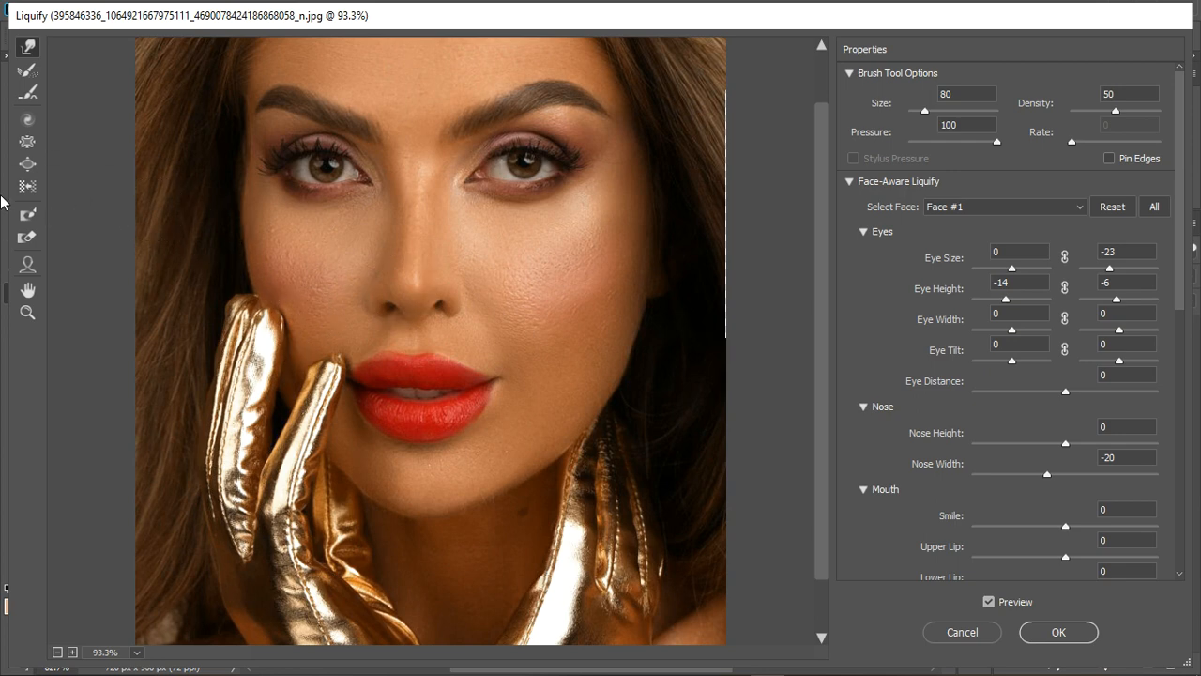
Try the Pucker tool beside the nose with a size 70 brush and the Bloat tool on the cheek with a size 125 brush.
click(27, 141)
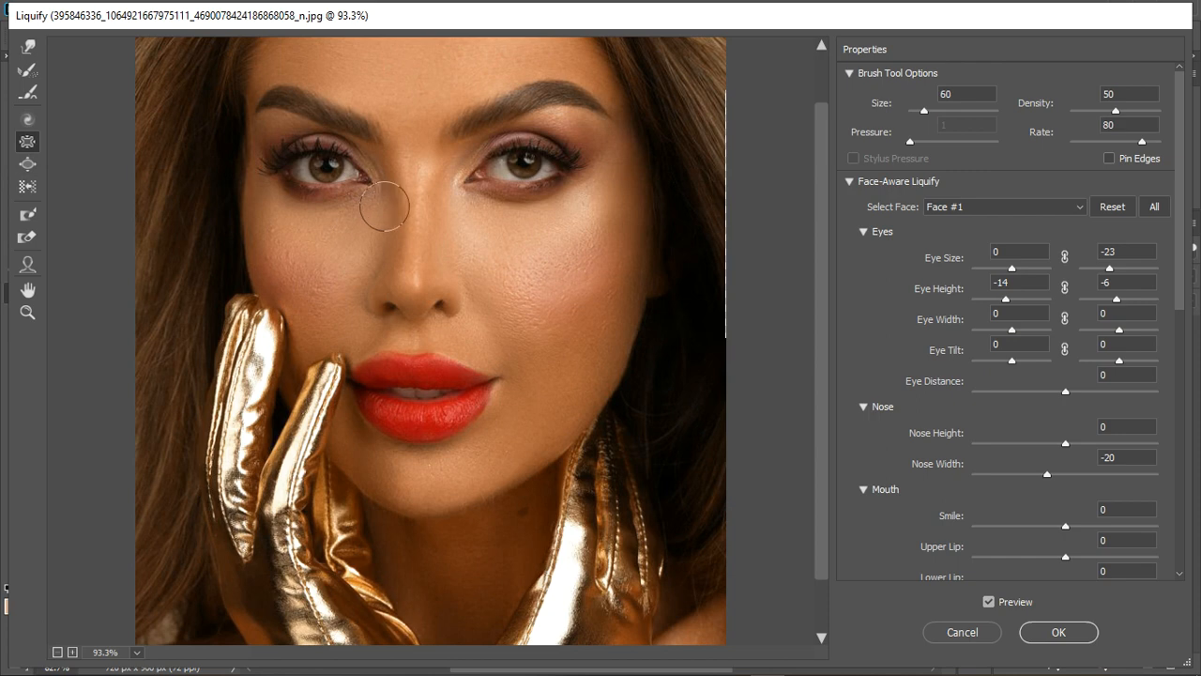
key(bracketright)
key(bracketright)
key(bracketright)
key(bracketright)
key(bracketright)
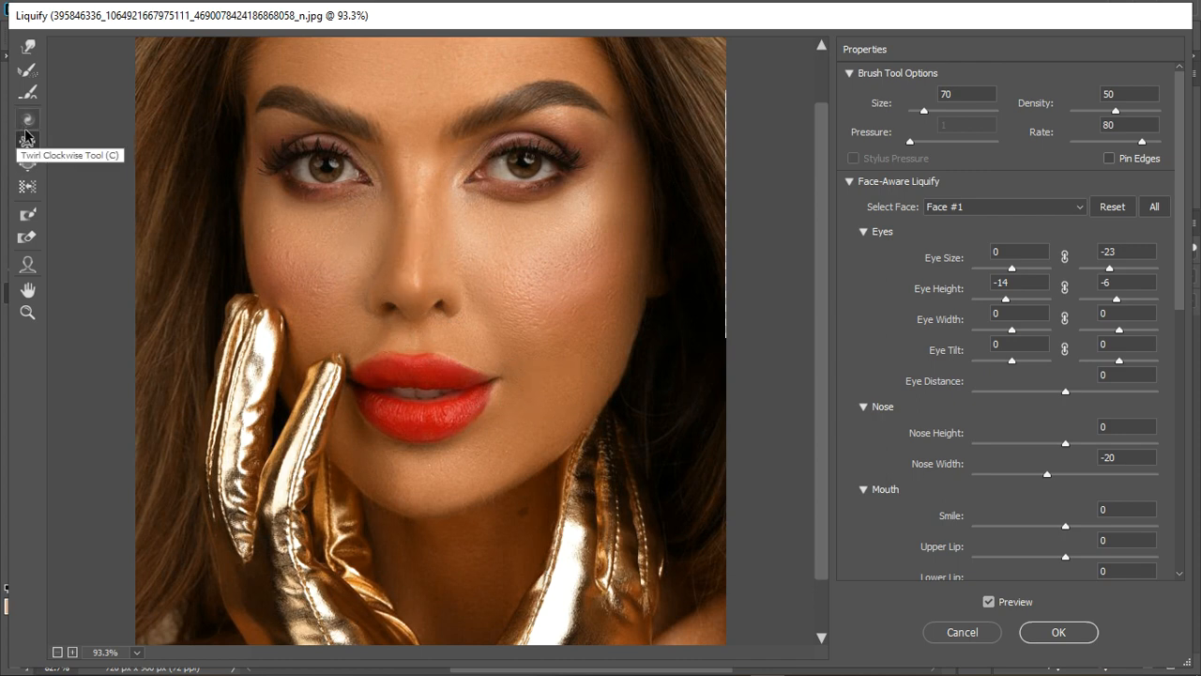
click(27, 163)
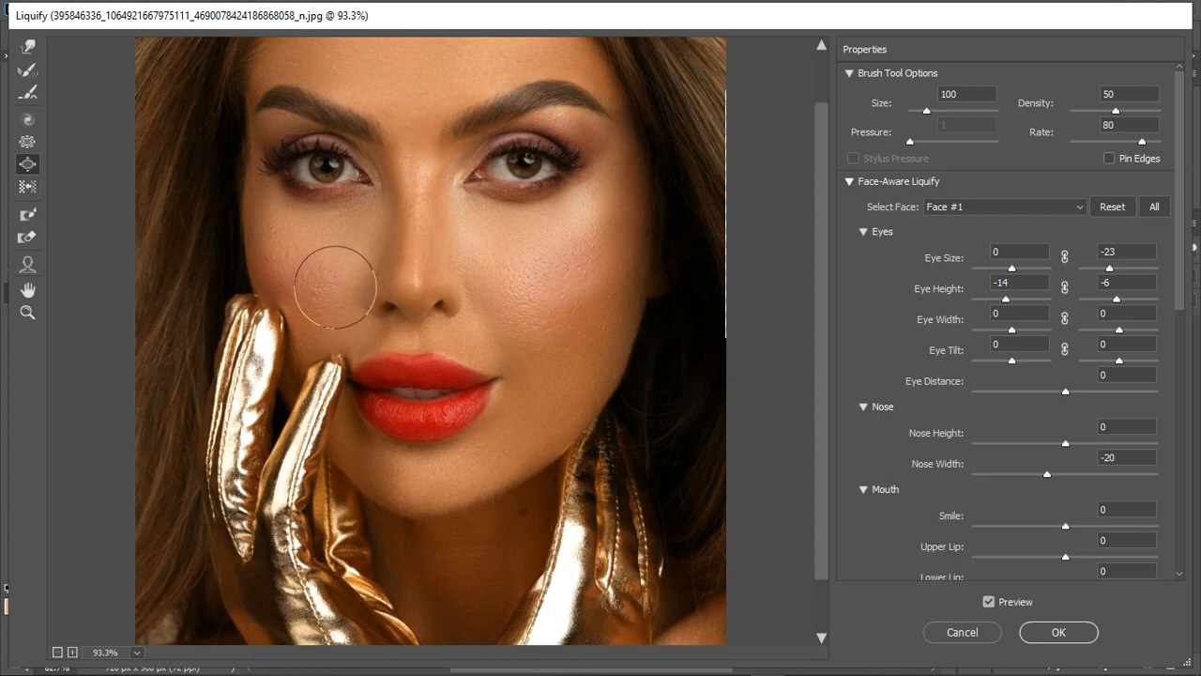
key(bracketright)
key(bracketright)
key(bracketleft)
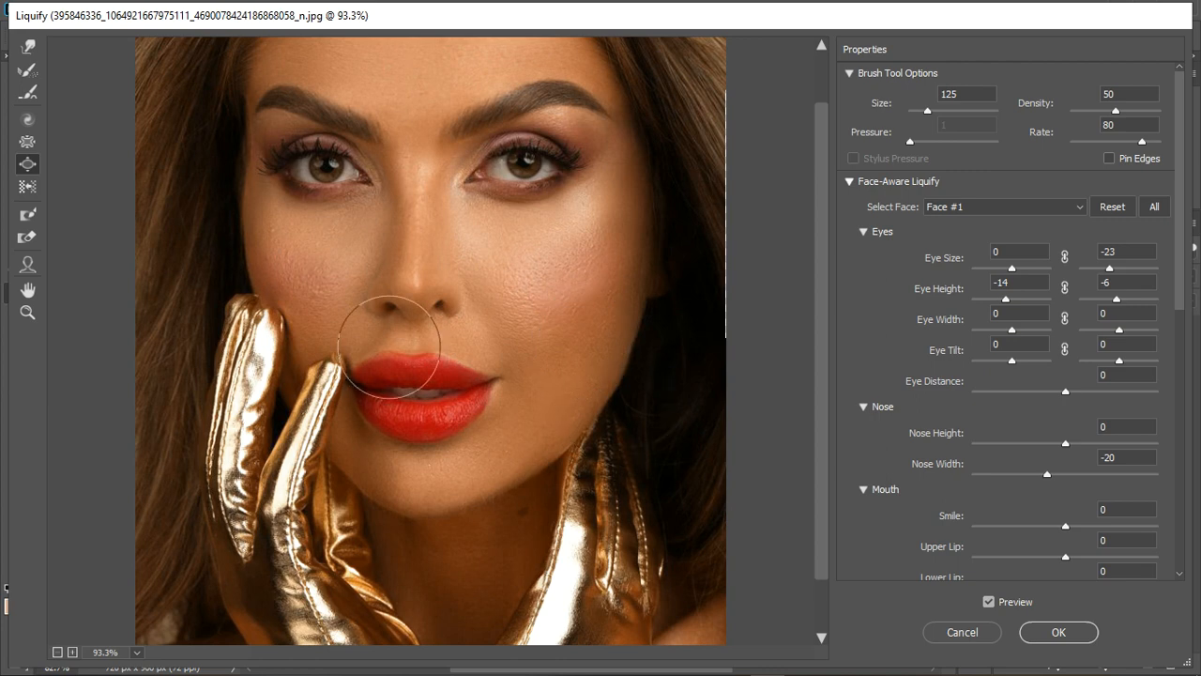
Reshape the cheek and jawline beside the right-hand glove using the Forward Warp tool with a size 200 brush.
click(27, 47)
key(bracketright)
key(bracketright)
key(bracketright)
key(bracketright)
key(bracketright)
key(bracketright)
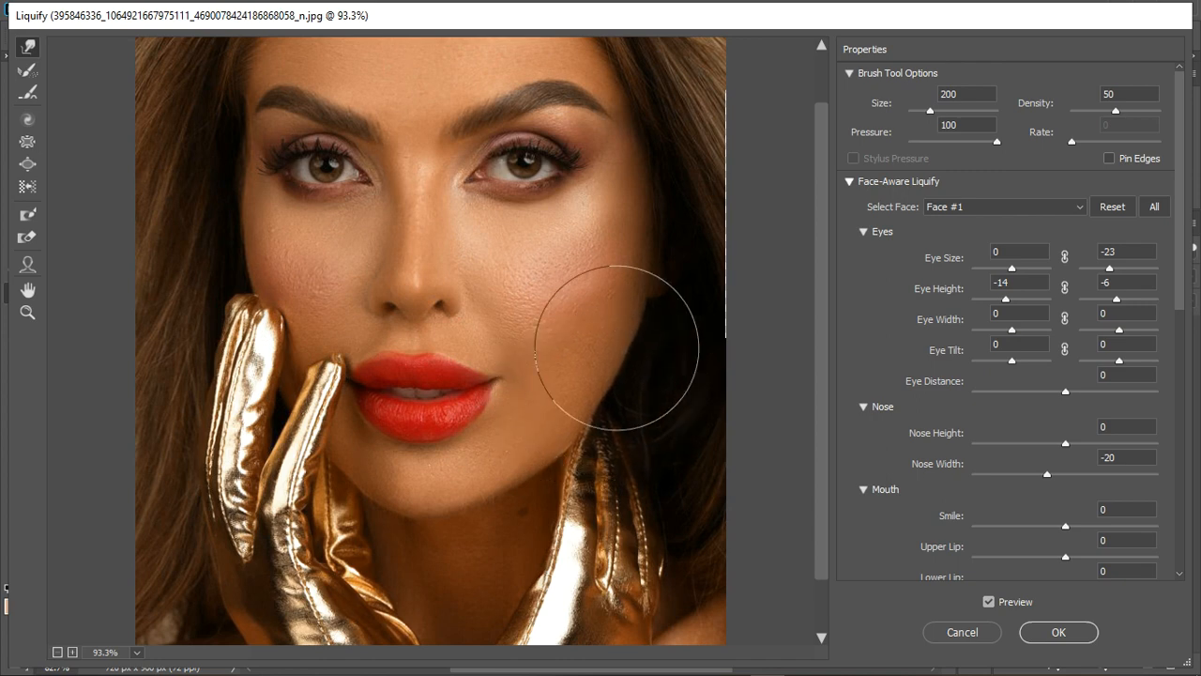
scroll(570, 437, down, 2)
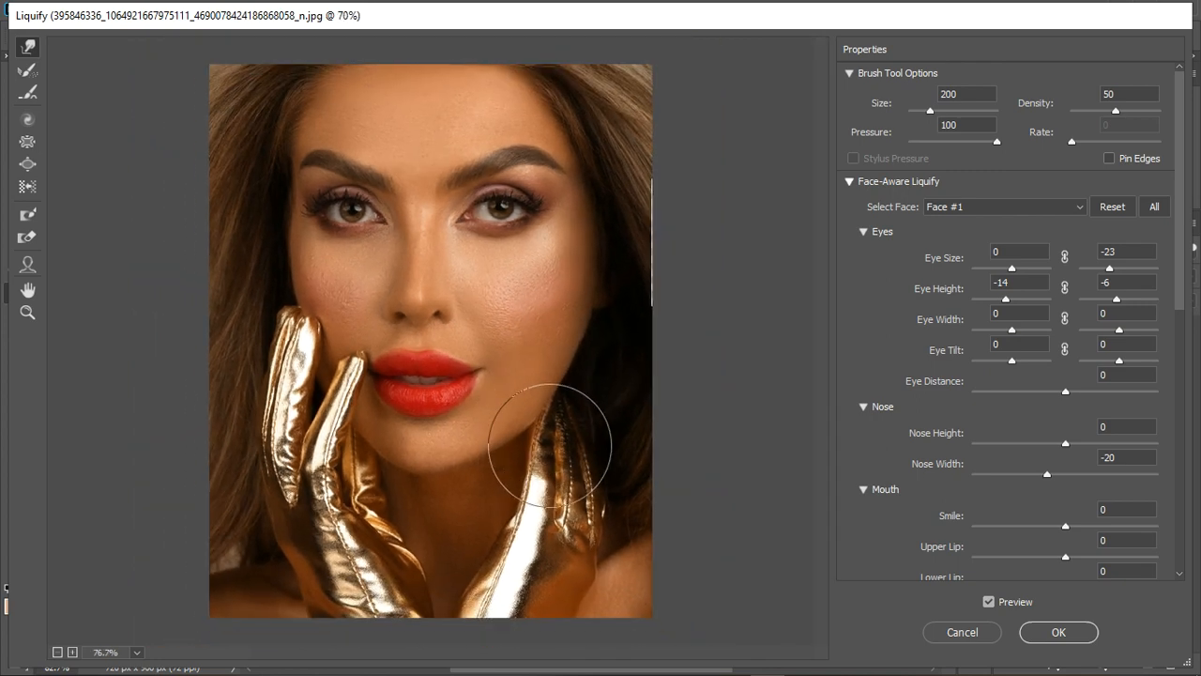
scroll(643, 490, down, 1)
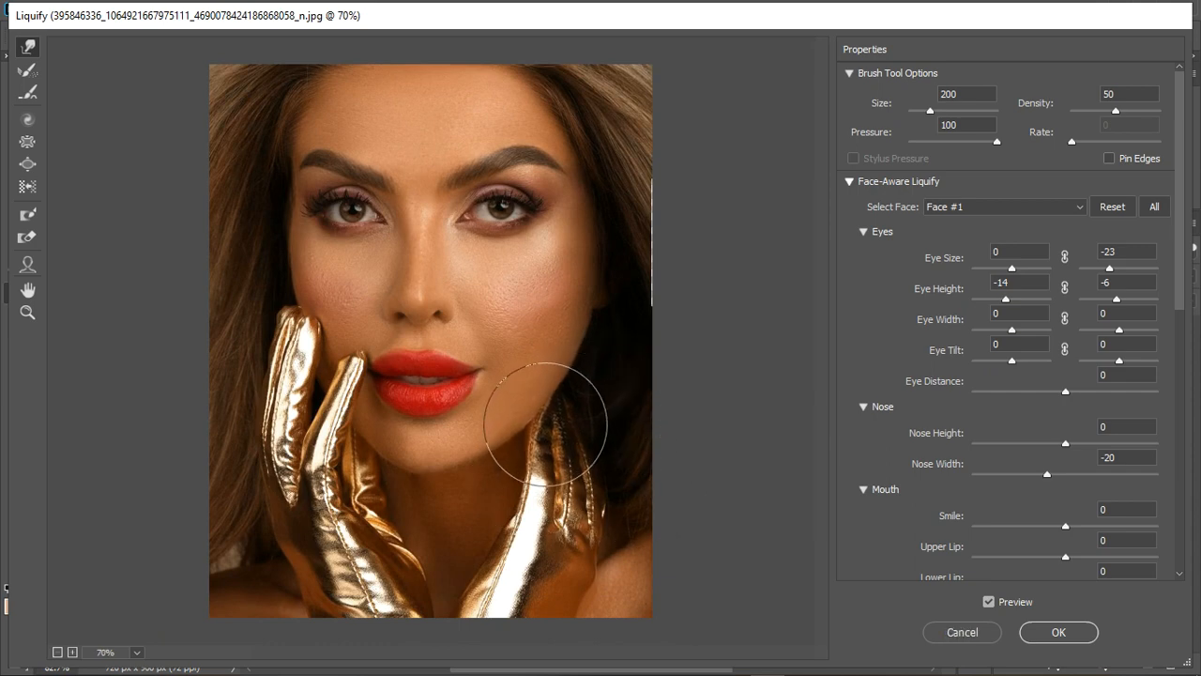
drag(546, 424, 553, 427)
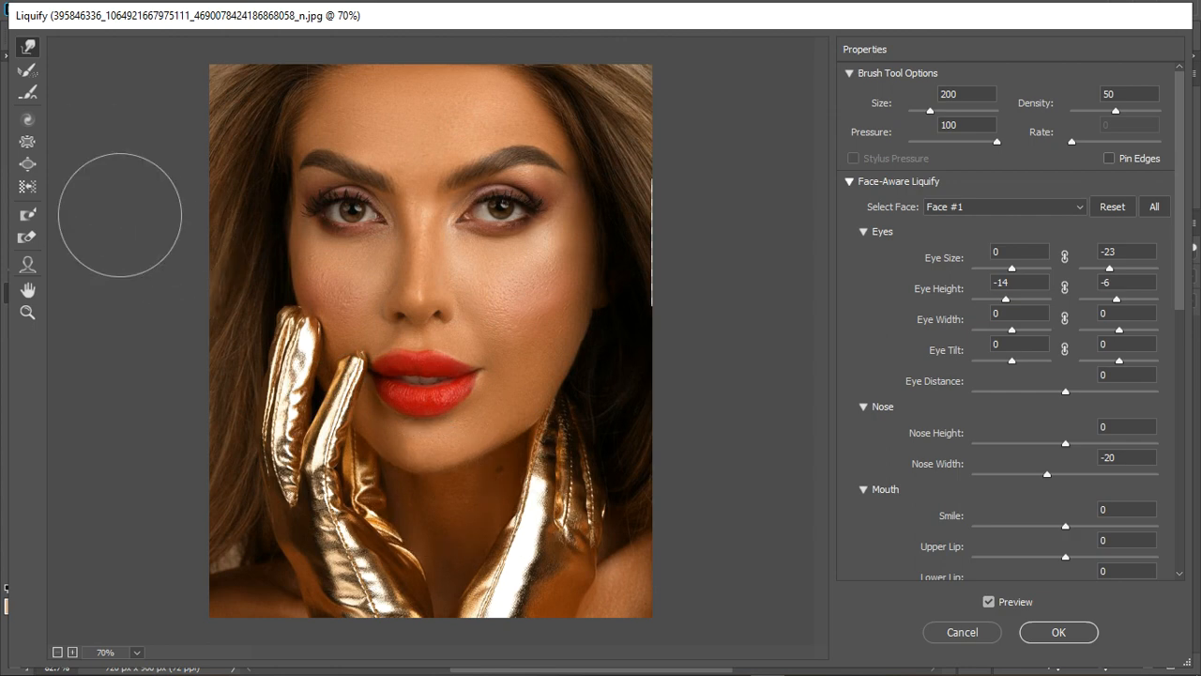
Compare the original and liquified face using the preview, and apply the Liquify changes to the merged layer.
click(989, 604)
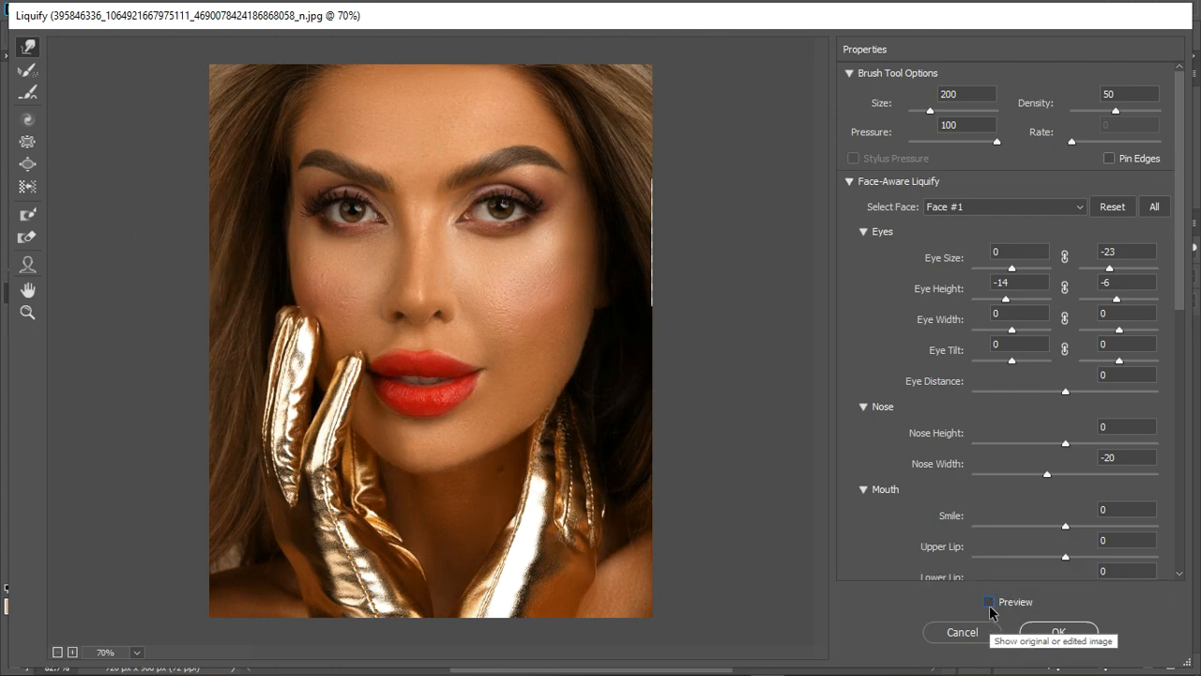
click(989, 604)
click(989, 604)
click(990, 604)
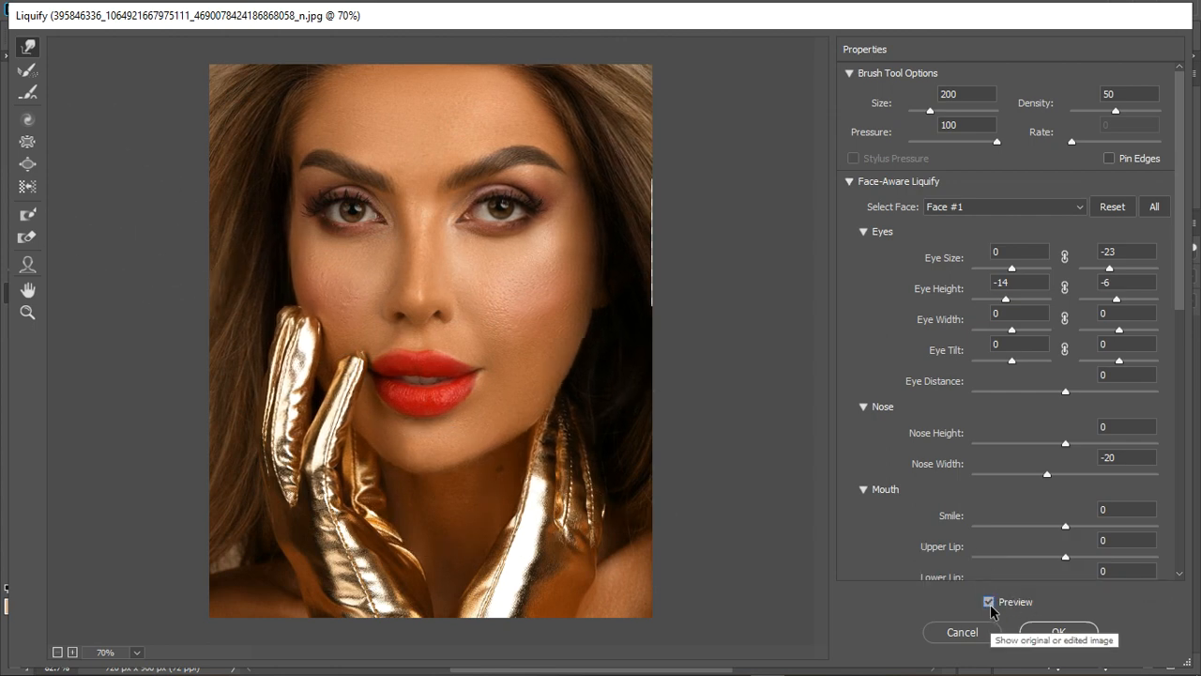
click(989, 603)
click(989, 603)
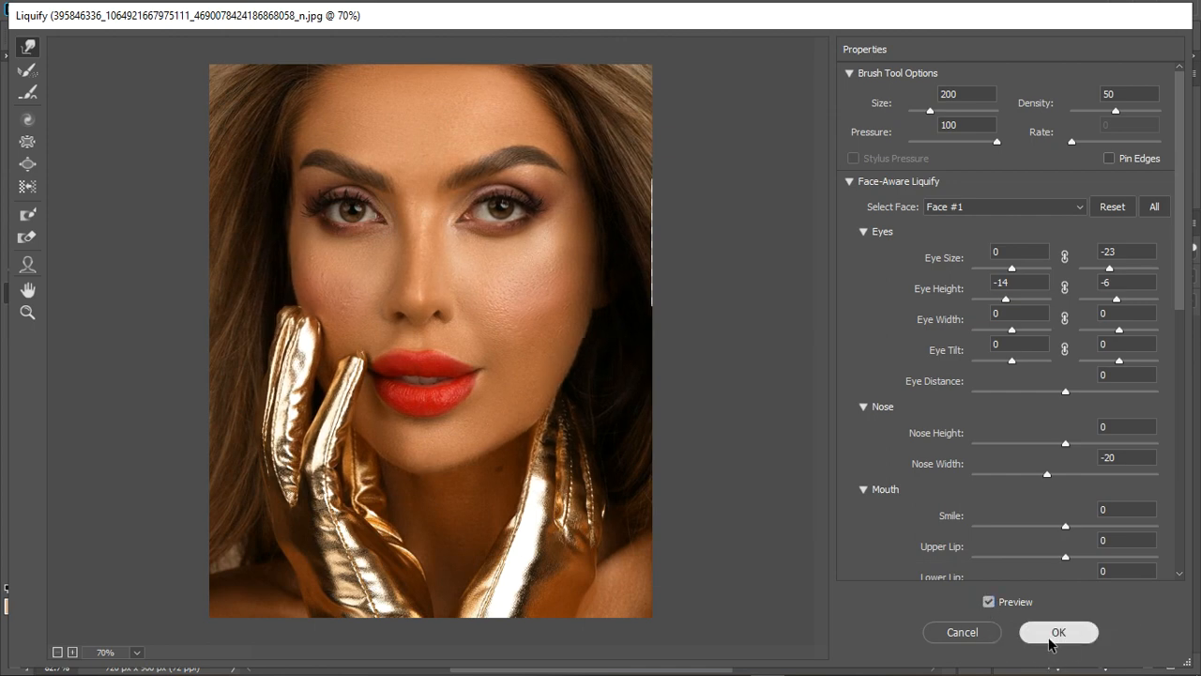
click(1051, 635)
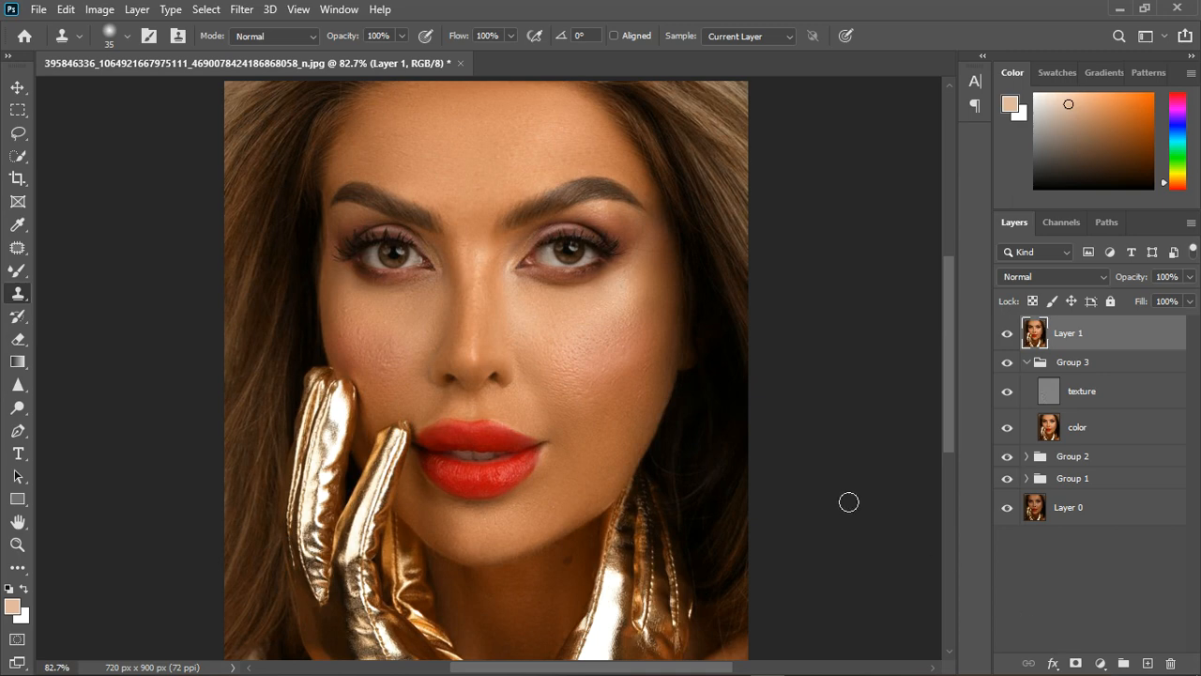
Add a Solid Color fill layer above the liquified layer, using the color e0b99e.
scroll(617, 437, down, 2)
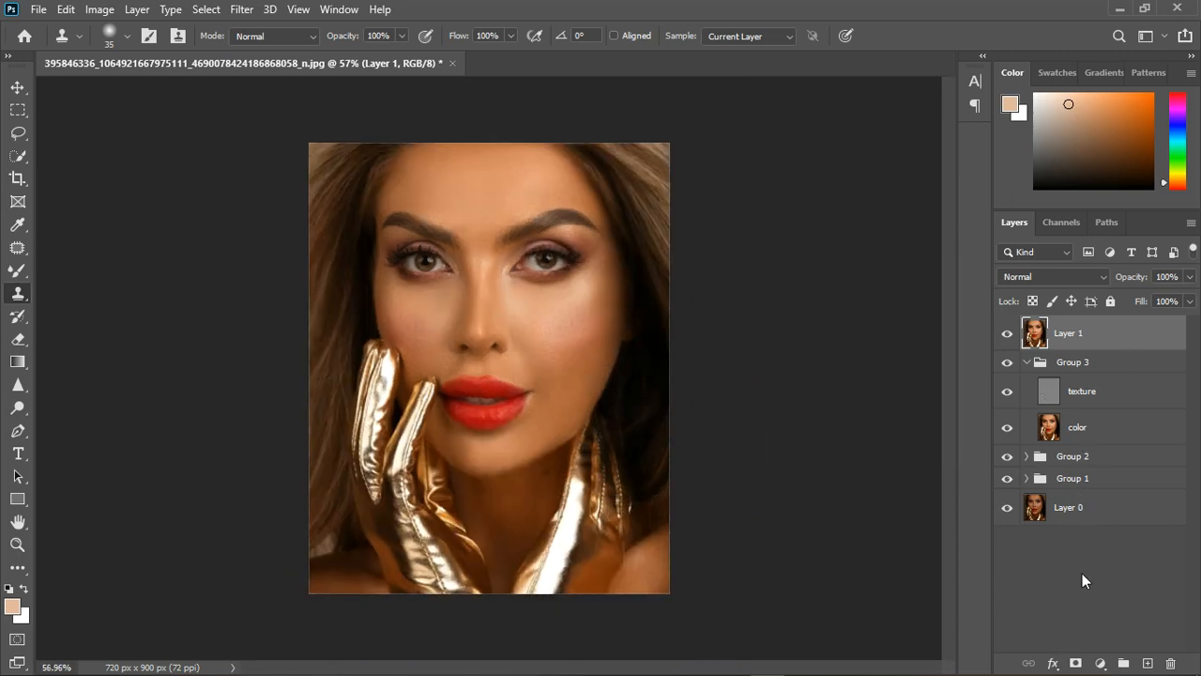
click(1100, 662)
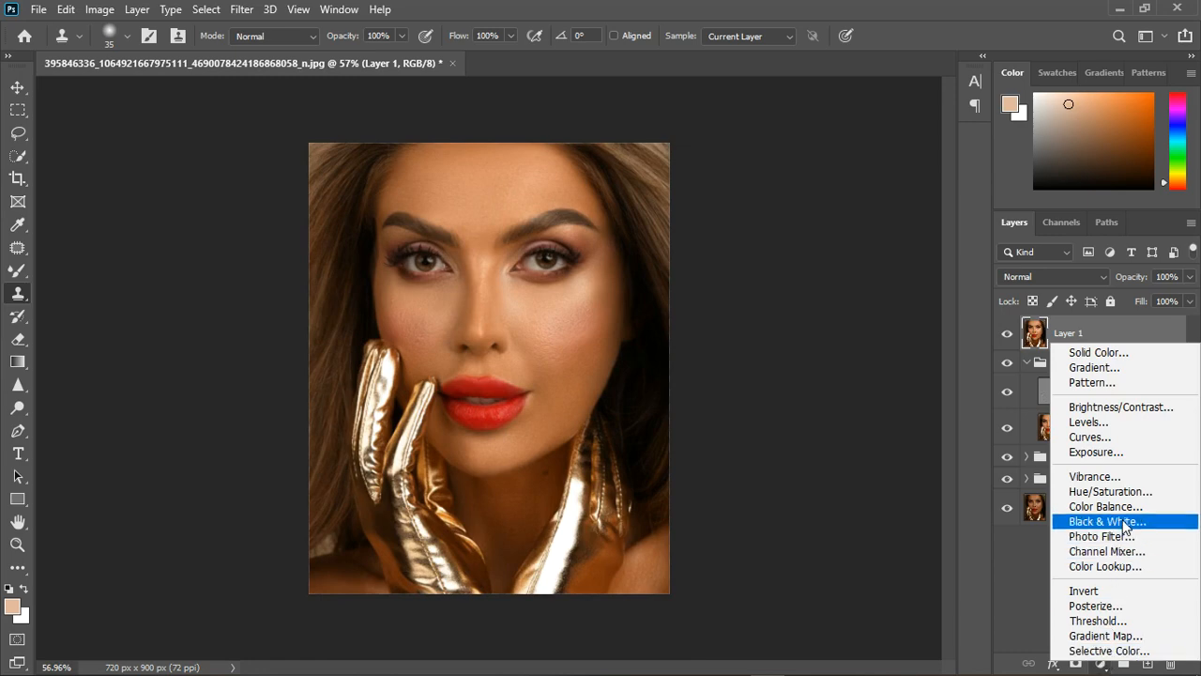
click(1114, 354)
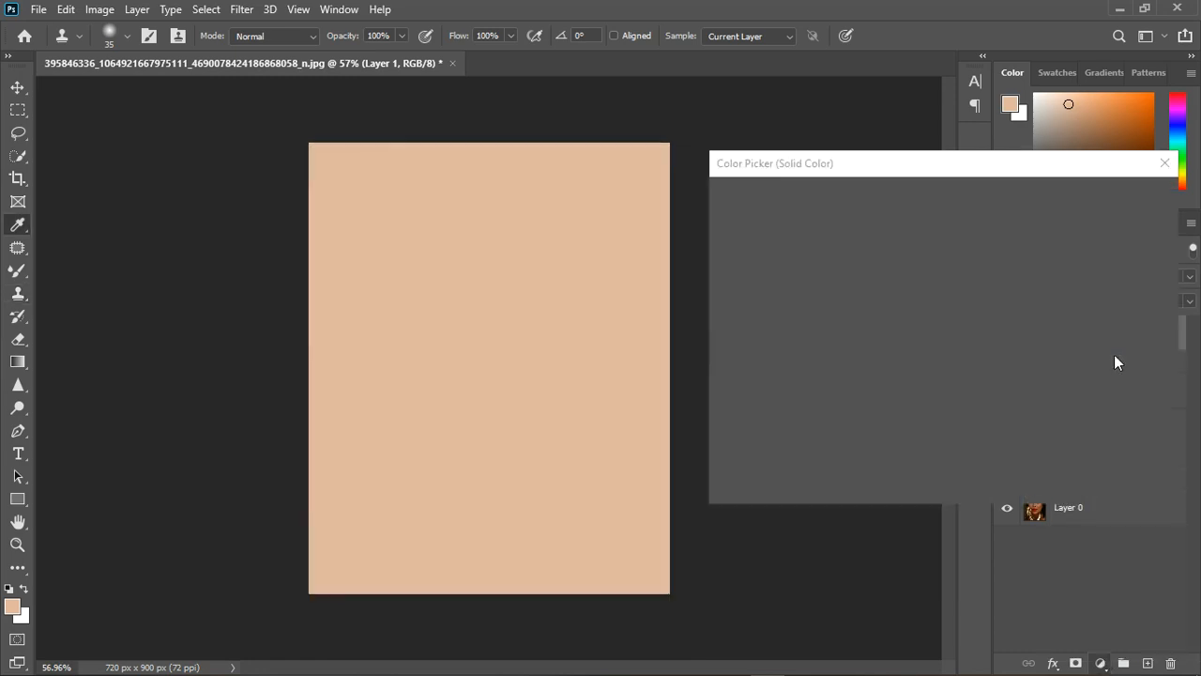
click(1116, 197)
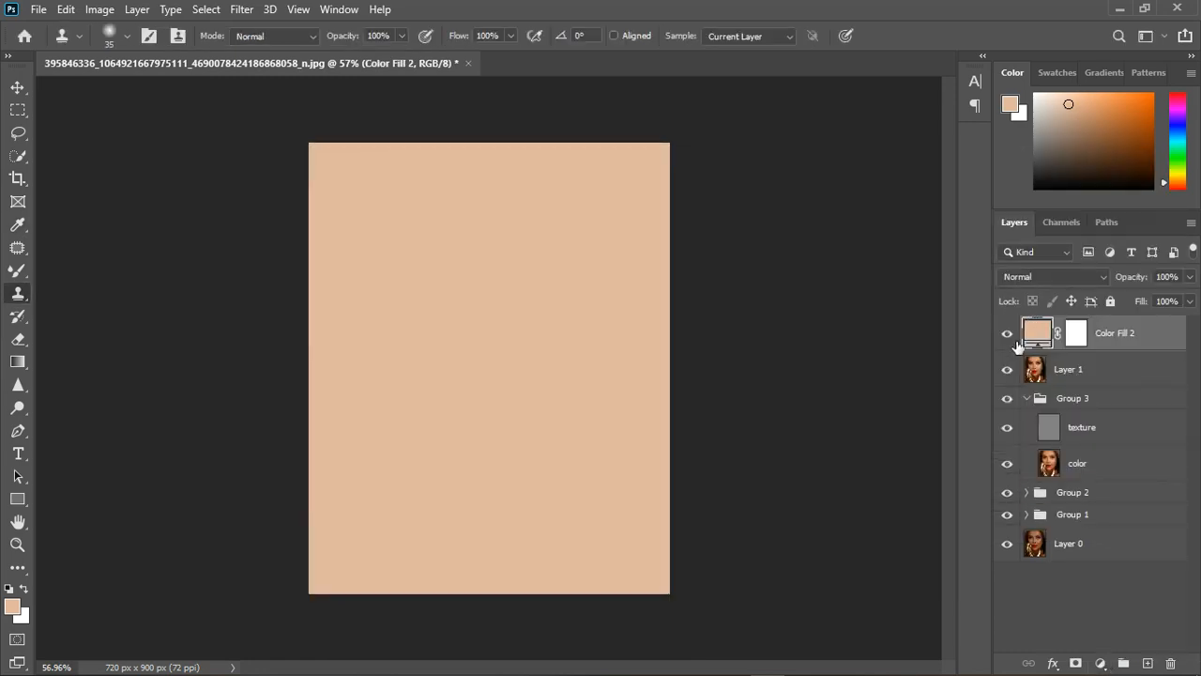
Change the solid color fill to 7d6e67, sampled from the white of the left-hand eye.
click(1014, 339)
double_click(1038, 332)
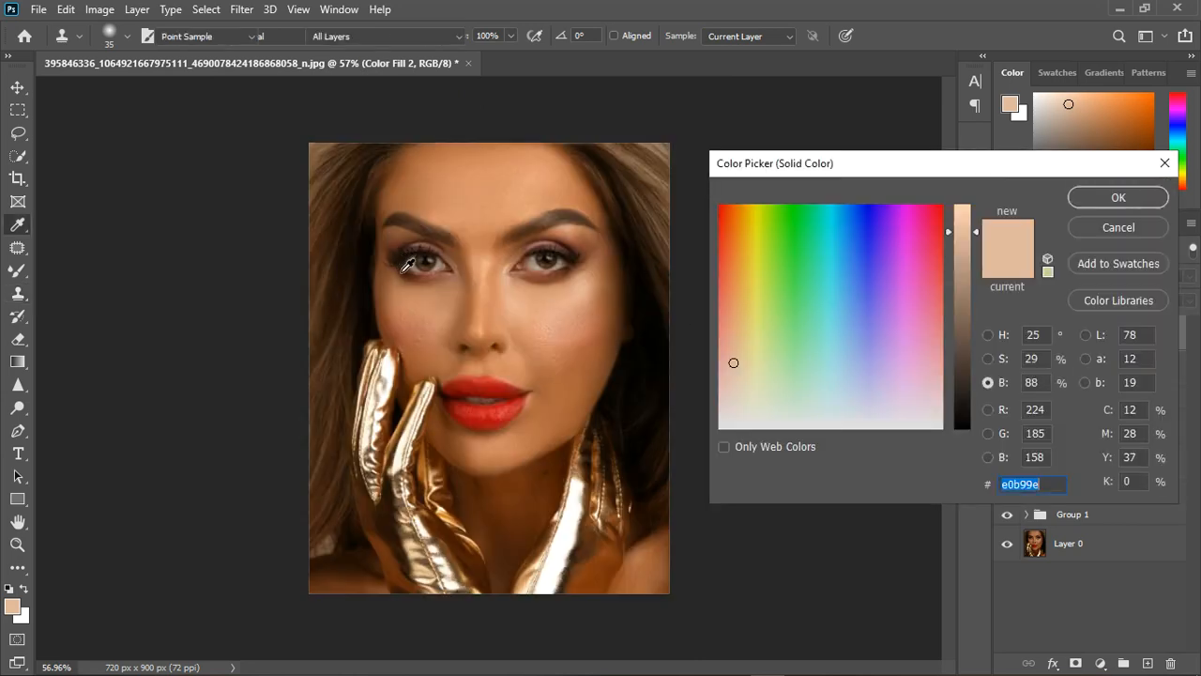
click(414, 278)
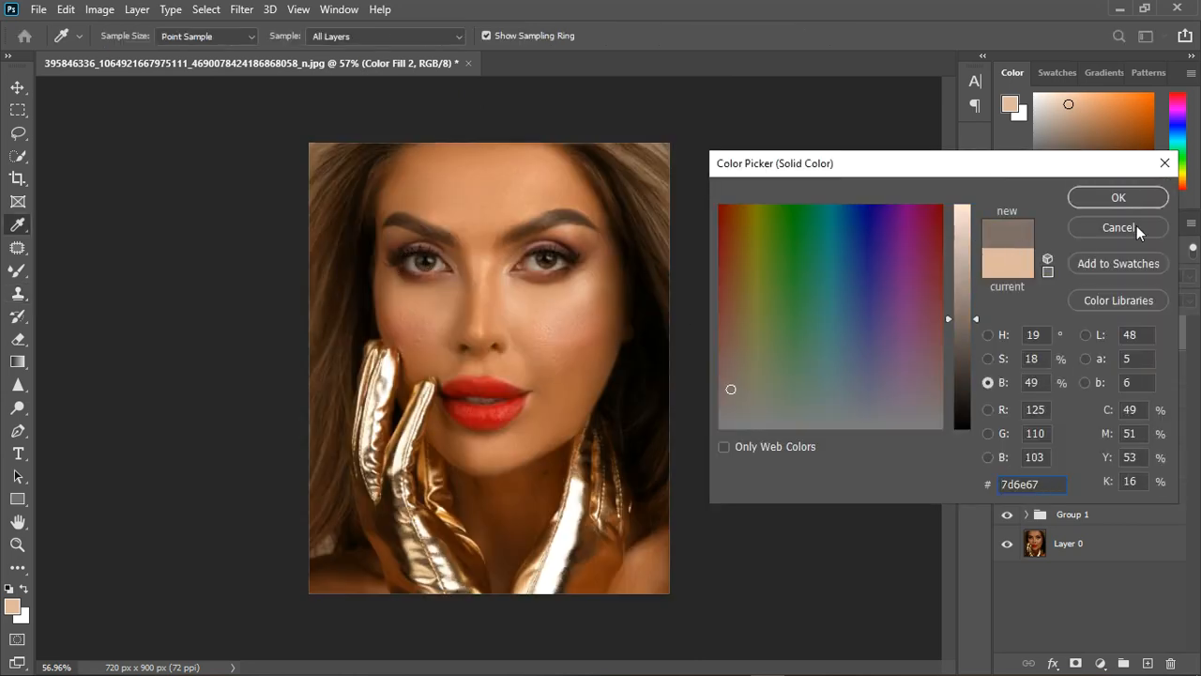
click(1118, 197)
click(1006, 333)
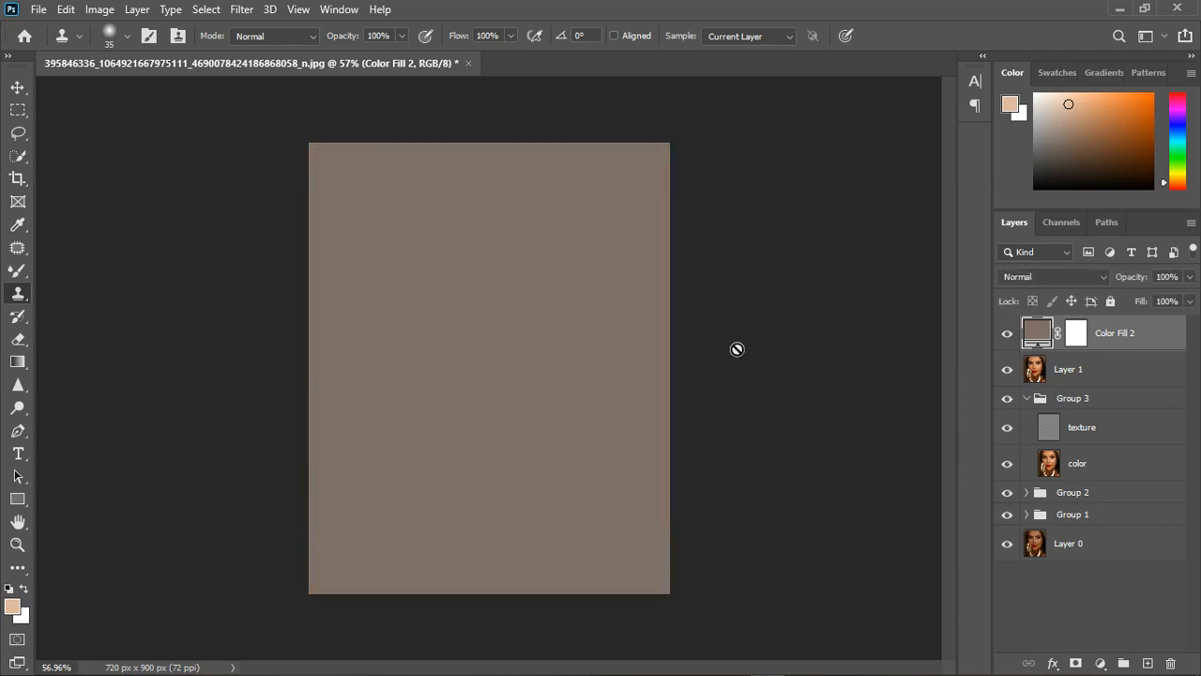
Invert the fill layer's mask to black and set up the Brush tool at size 45 near the eyes.
click(1079, 340)
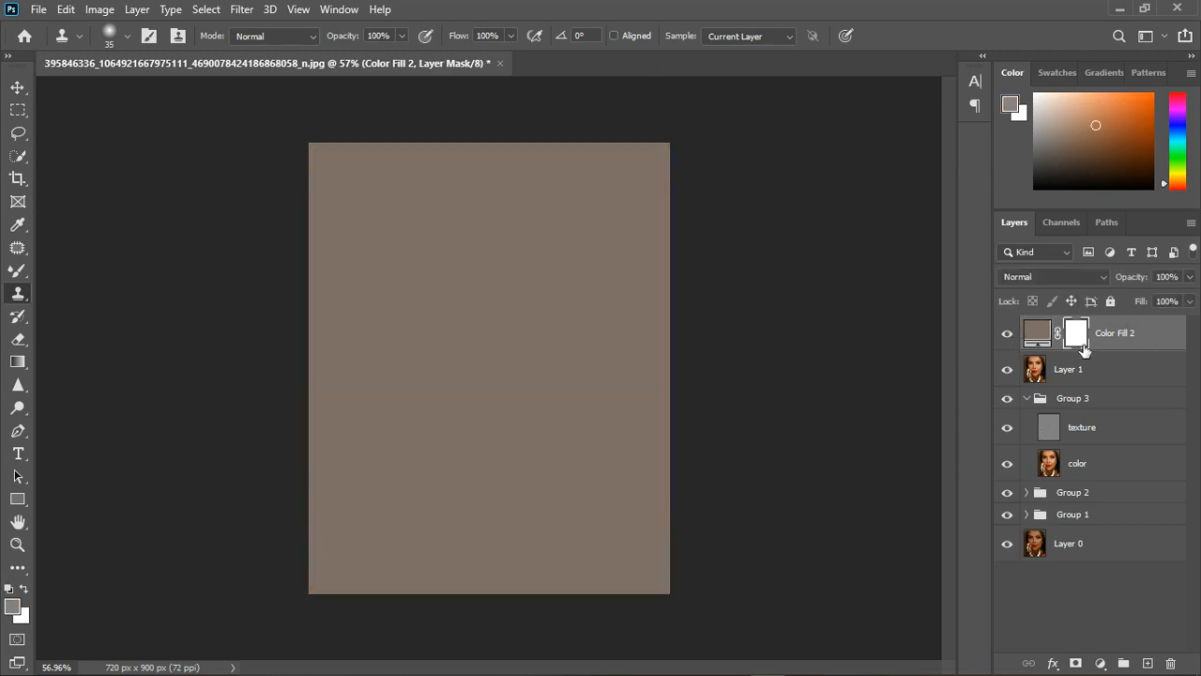
key(ctrl+i)
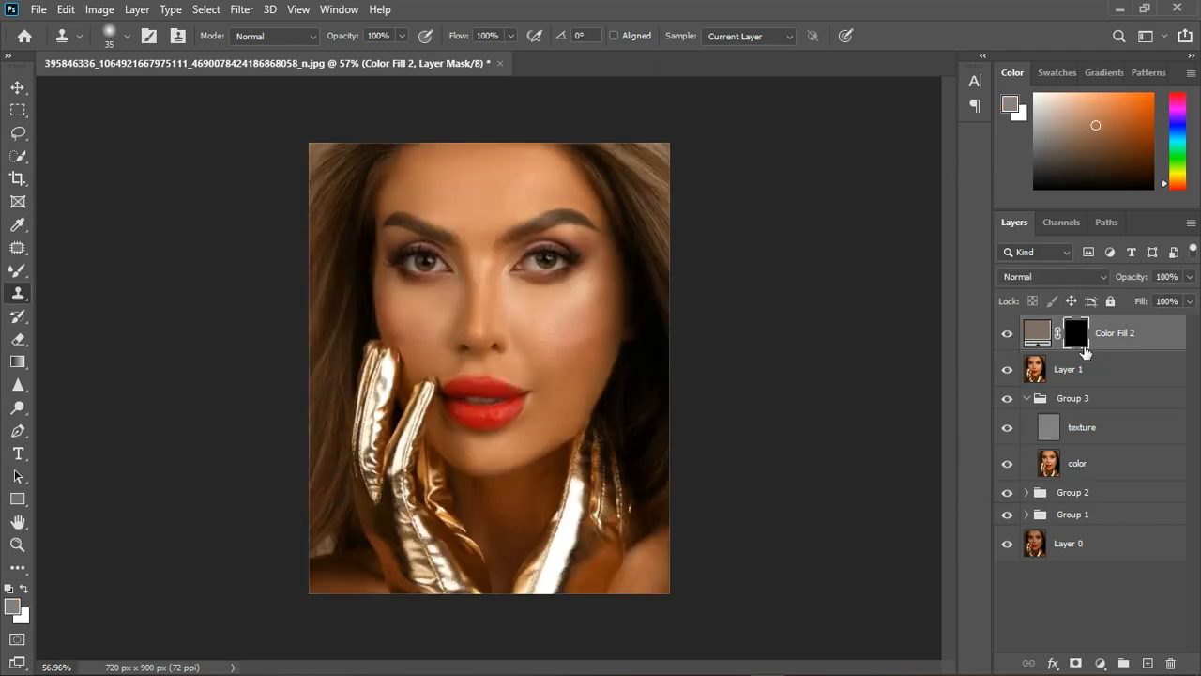
right_click(17, 270)
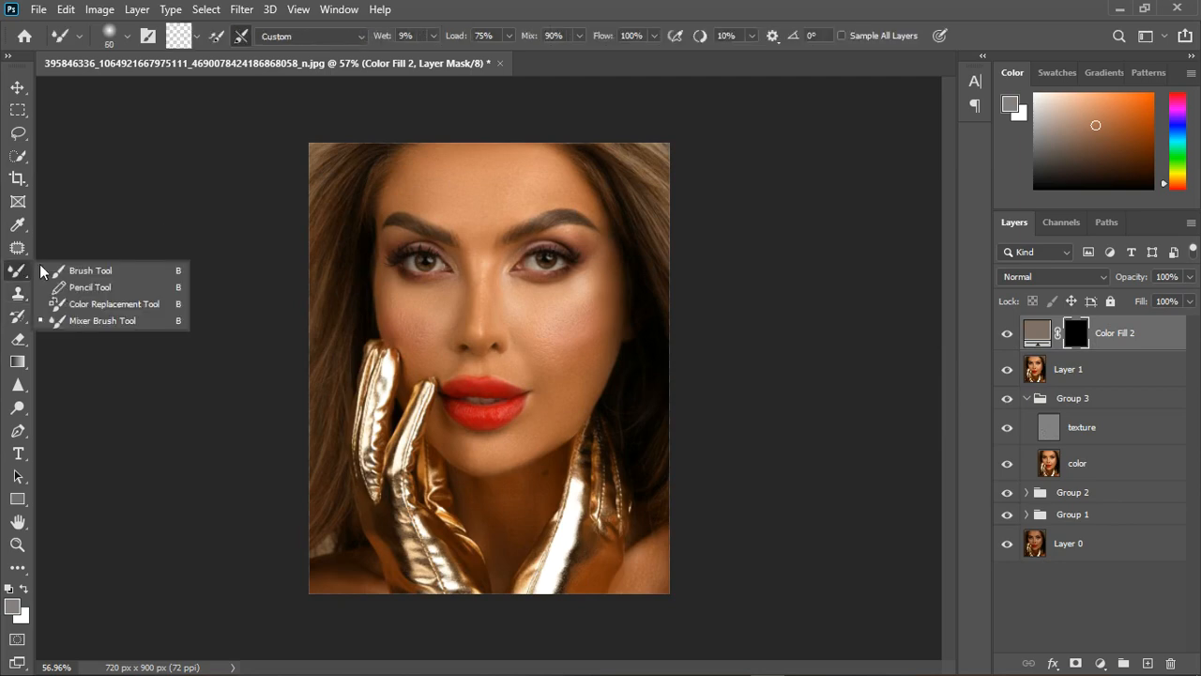
click(94, 267)
scroll(464, 300, up, 2)
scroll(436, 264, up, 3)
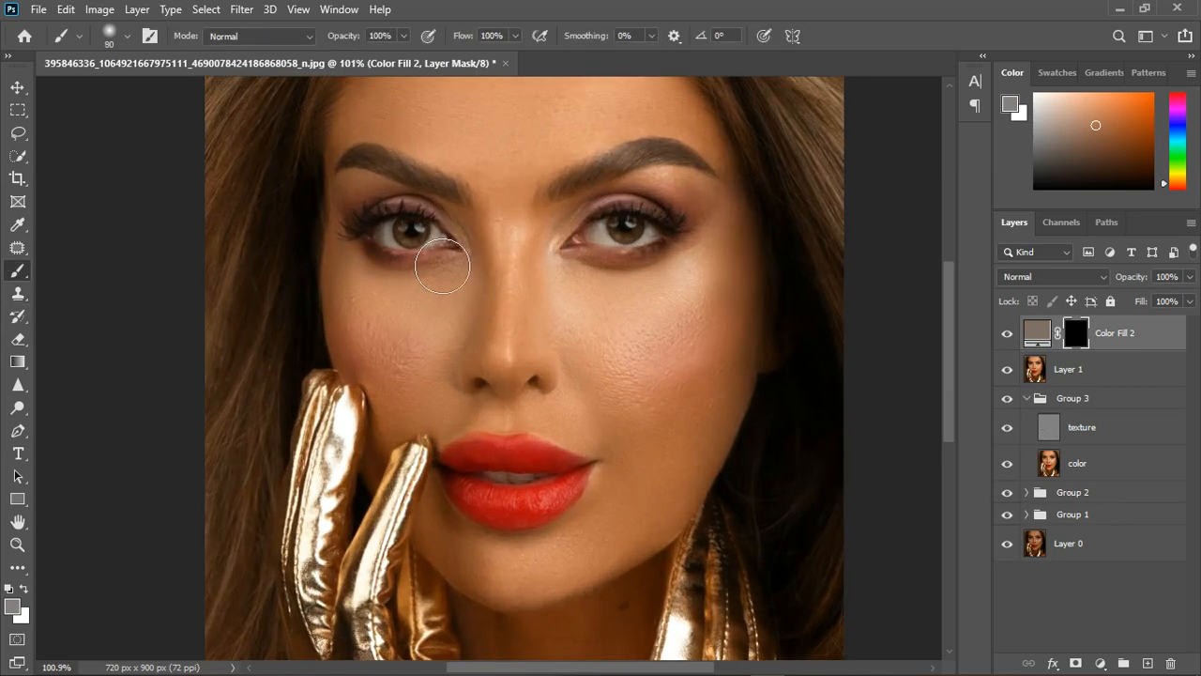
key(bracketleft)
key(bracketleft)
key(bracketleft)
key(bracketleft)
key(bracketleft)
Paint white on the fill layer's mask over both eyes at brush size 45 and over the teeth at size 10.
drag(398, 231, 443, 246)
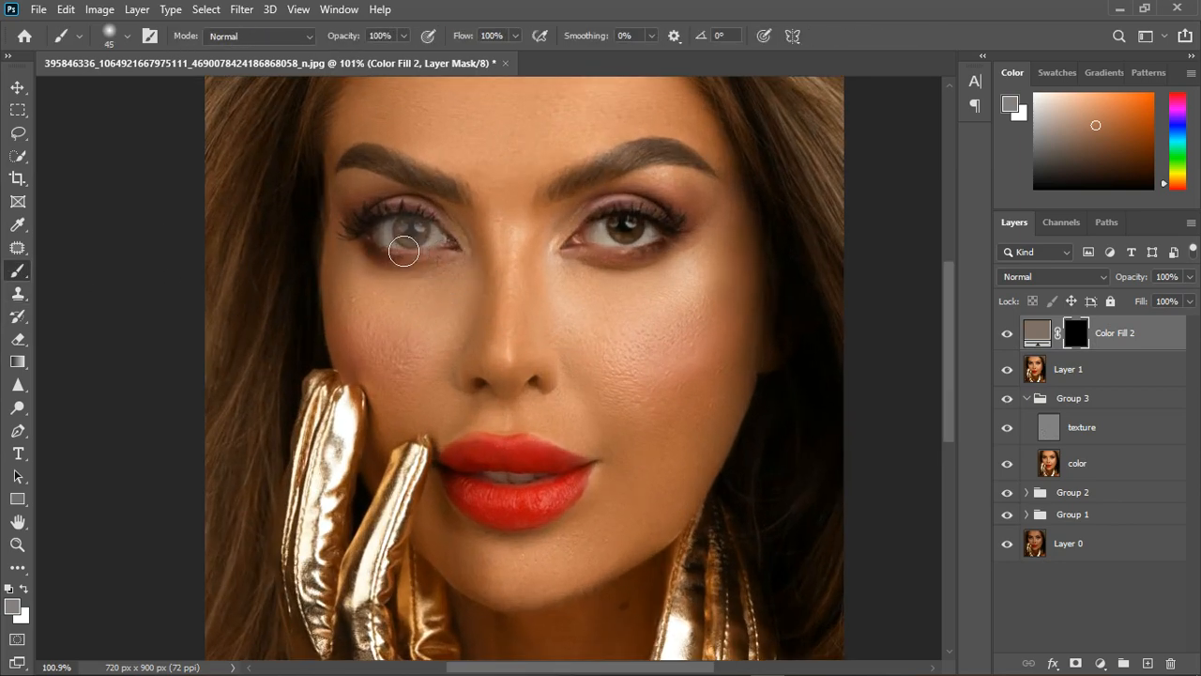
key(ctrl+z)
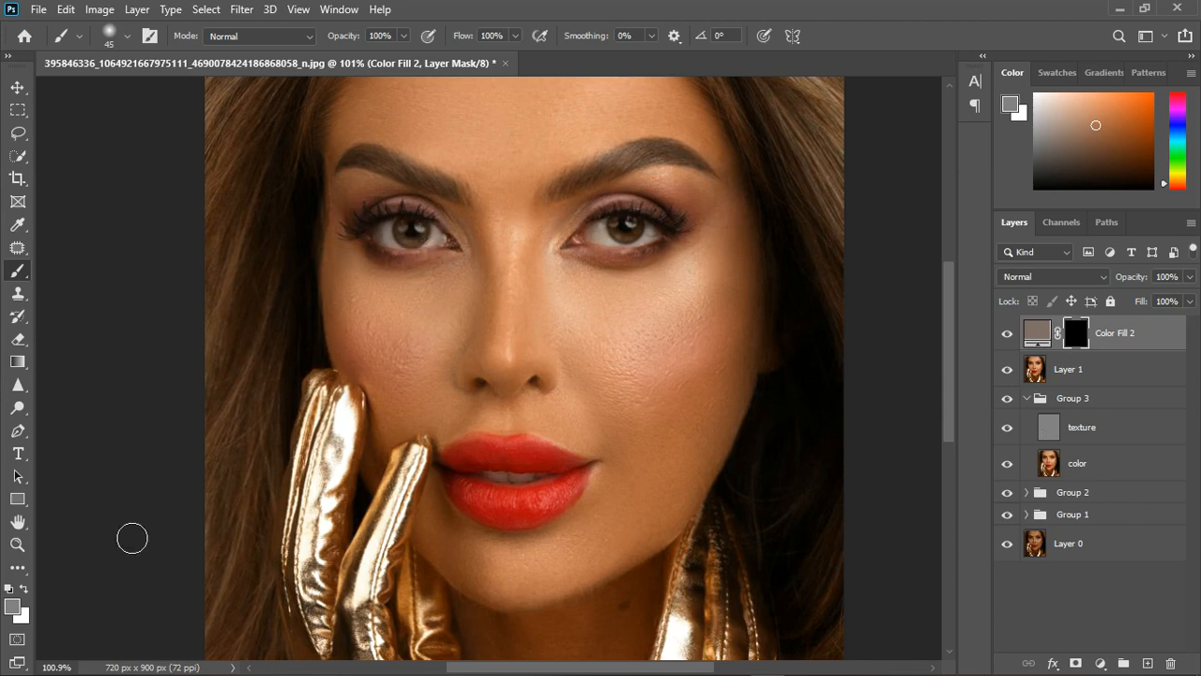
click(8, 589)
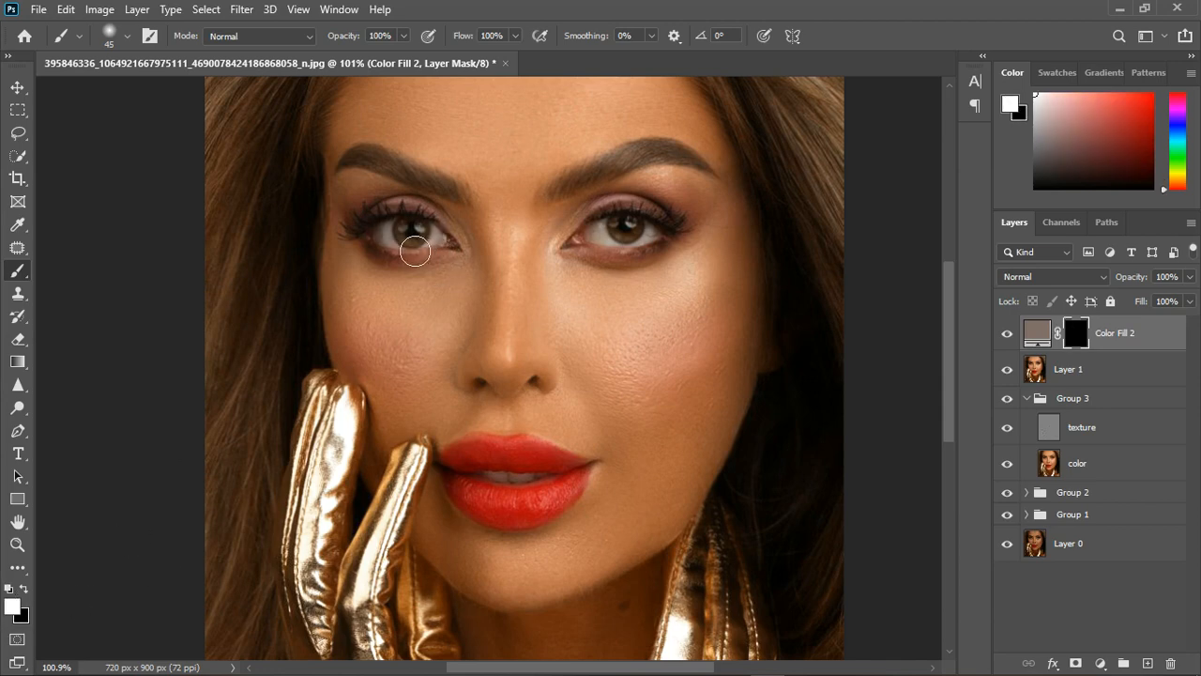
mouse_move(398, 231)
mouse_down()
mouse_move(452, 246)
mouse_move(418, 246)
mouse_up()
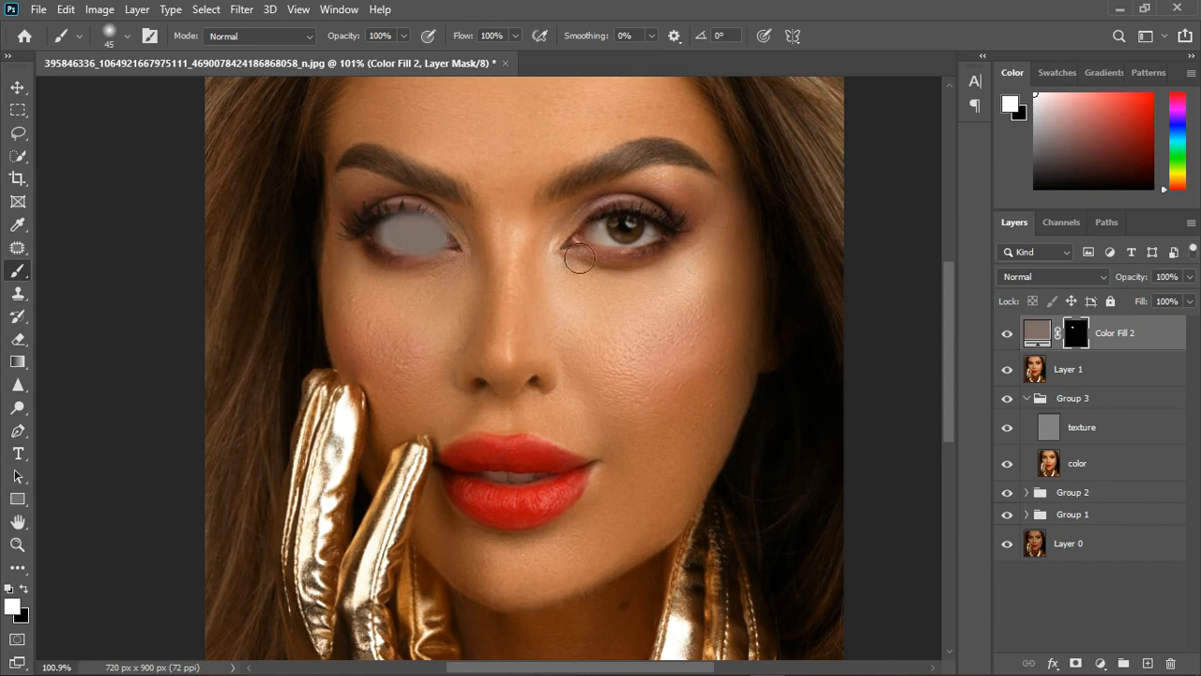
mouse_move(613, 247)
mouse_down()
mouse_move(656, 236)
mouse_move(619, 224)
mouse_move(625, 250)
mouse_up()
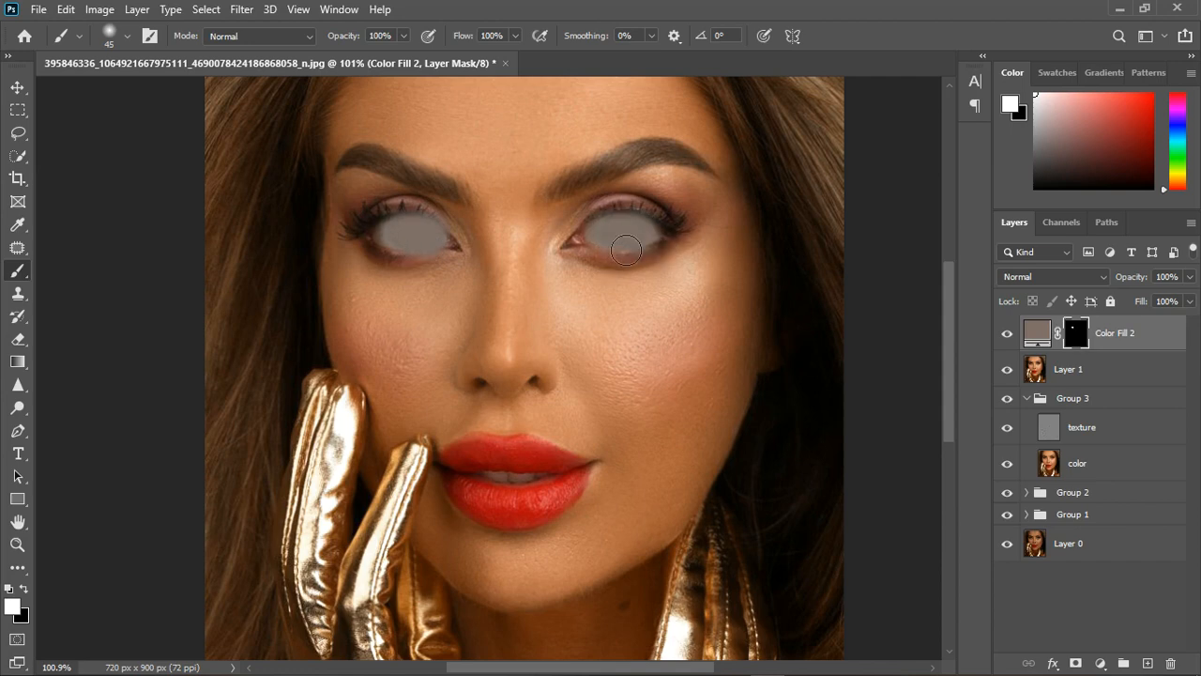
key(bracketleft)
key(bracketleft)
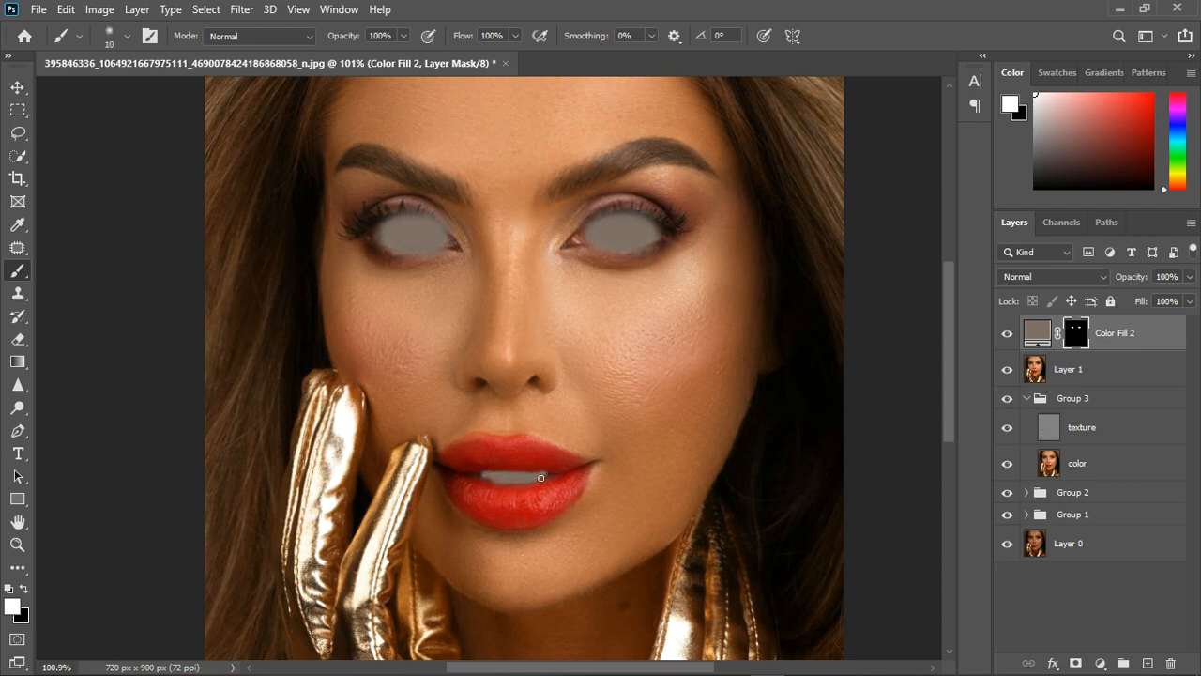
Set the color fill layer's blend mode to Divide and lighten its color to e7cbbe.
click(1070, 276)
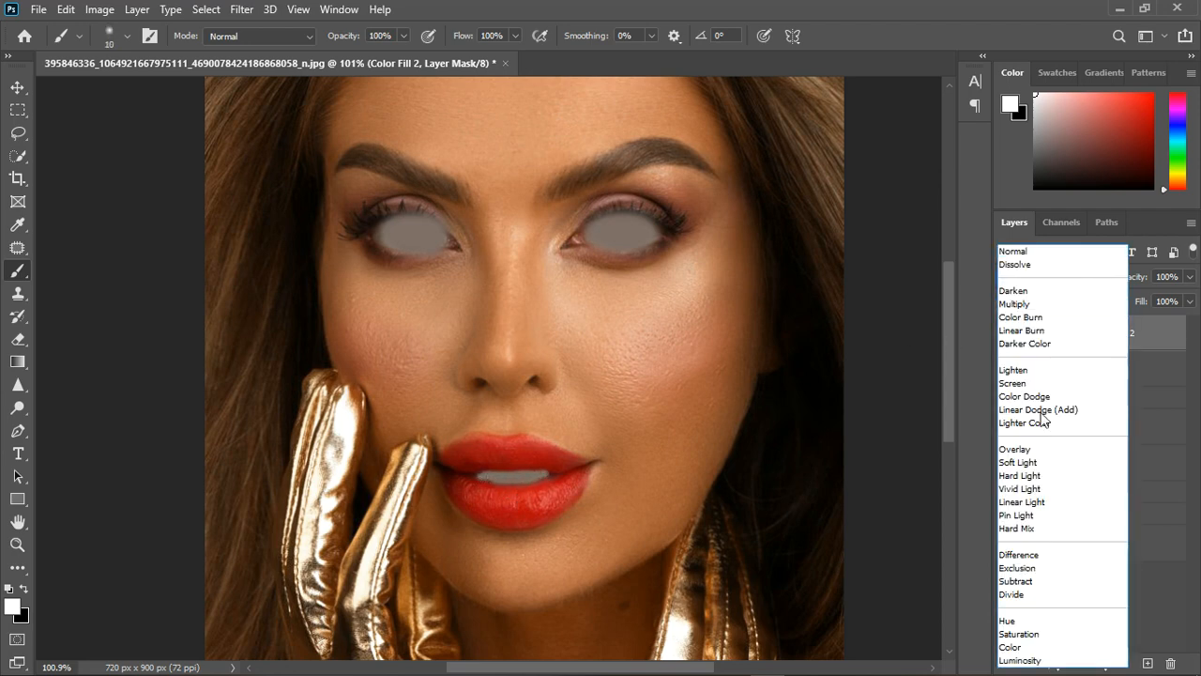
click(1019, 595)
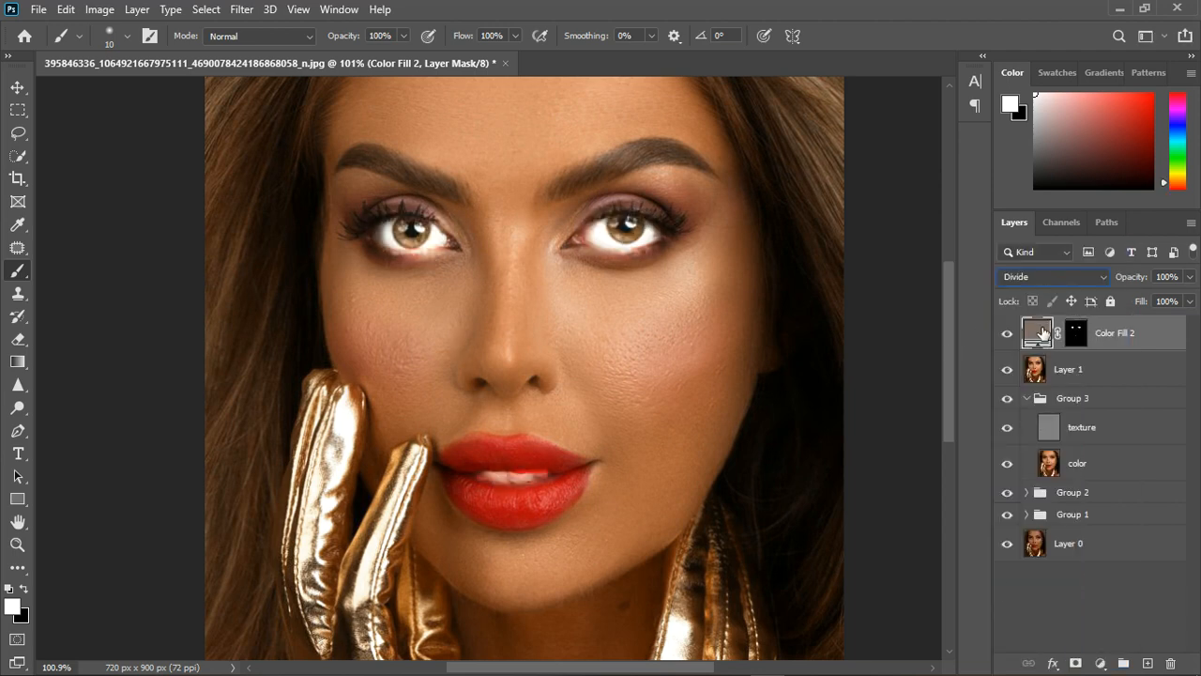
double_click(1039, 331)
drag(978, 319, 973, 229)
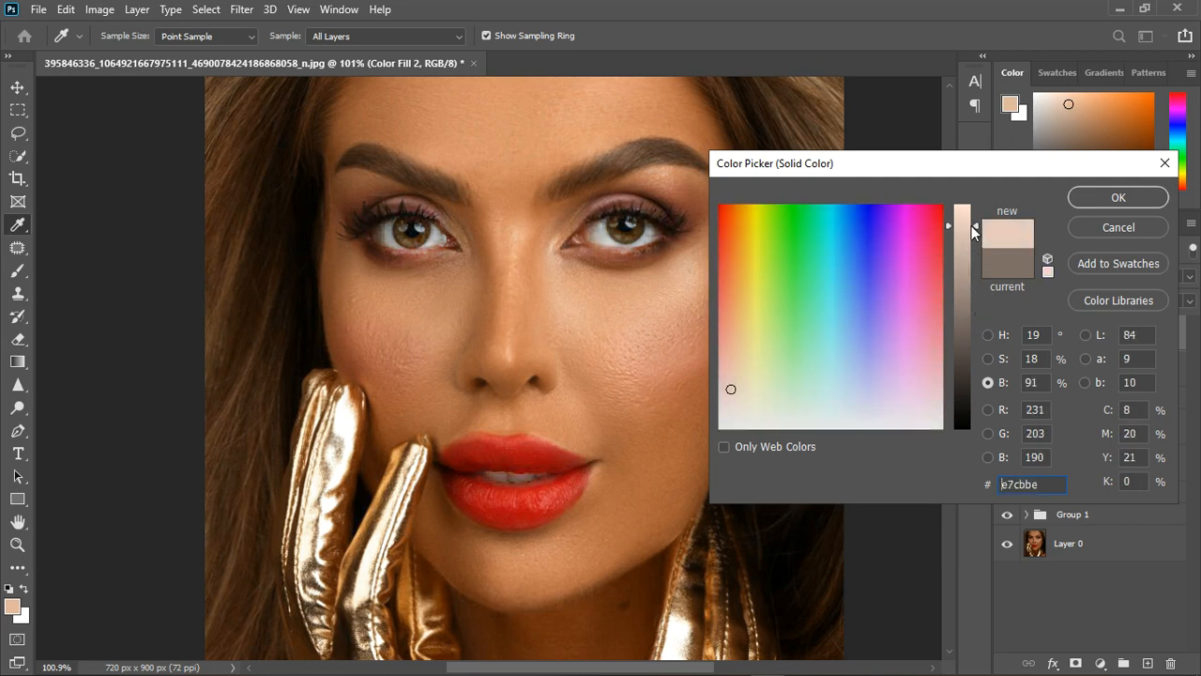
click(1118, 197)
key(b)
scroll(563, 319, down, 3)
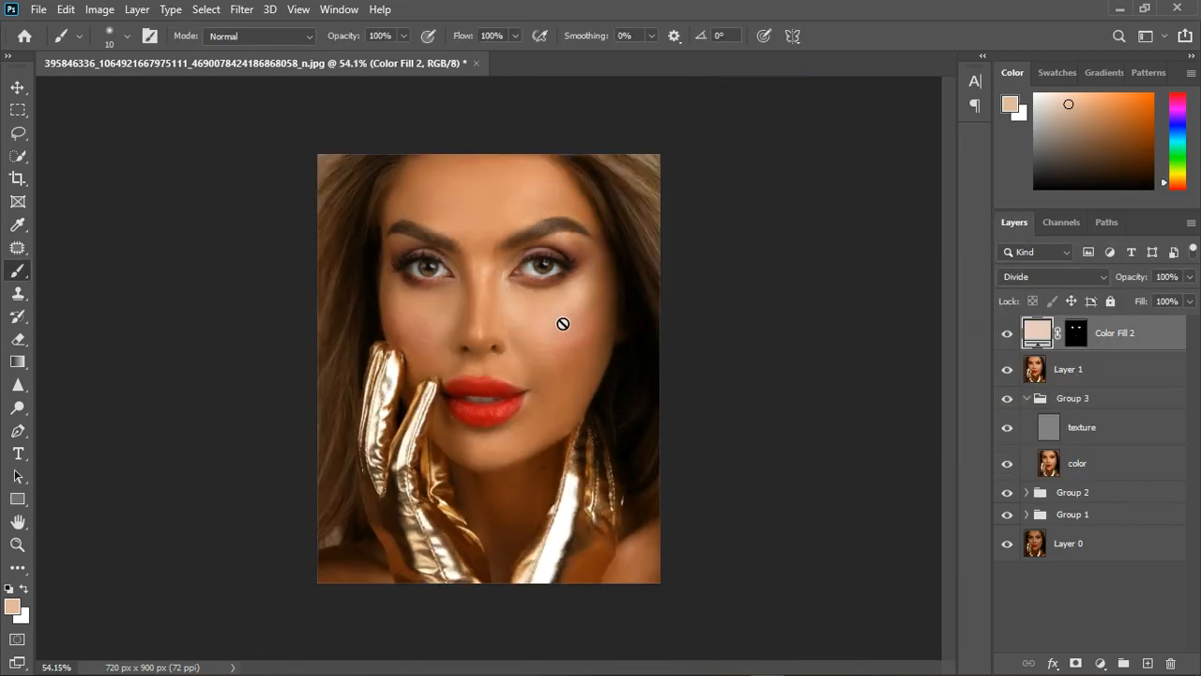
scroll(563, 333, down, 1)
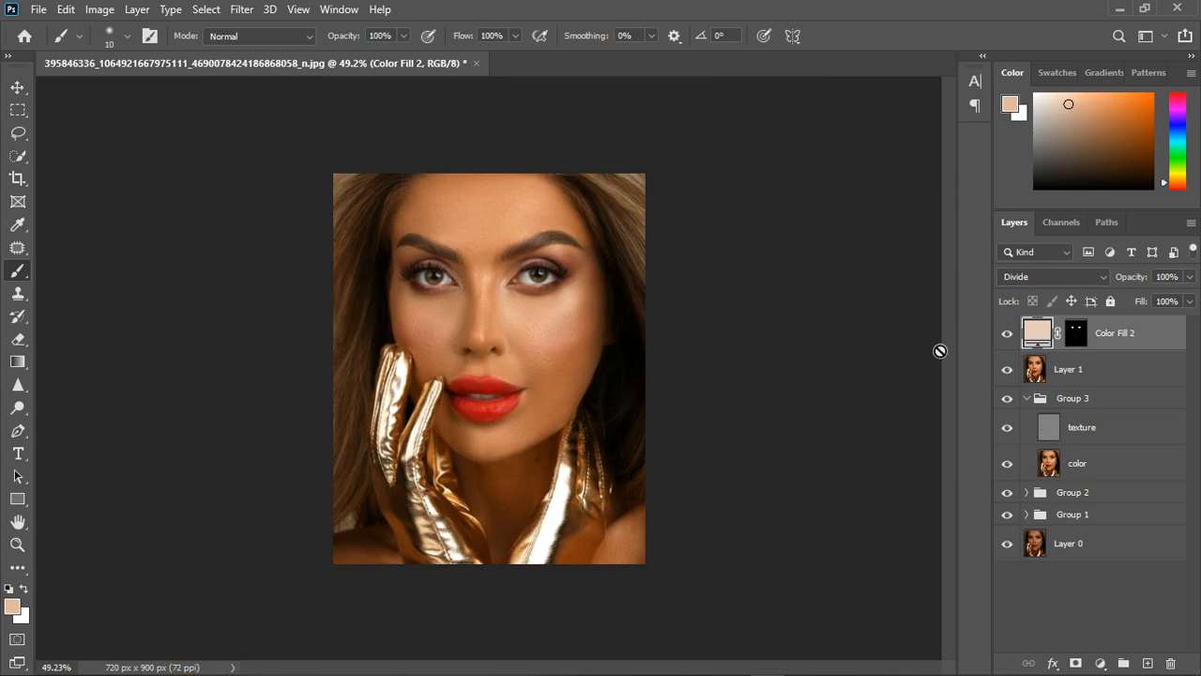
Raise the fill color's brightness to a paler peach to soften the whitening, comparing the image with and without the fill layer.
click(1011, 340)
click(1011, 340)
double_click(1040, 338)
drag(972, 228, 972, 202)
click(1119, 198)
key(b)
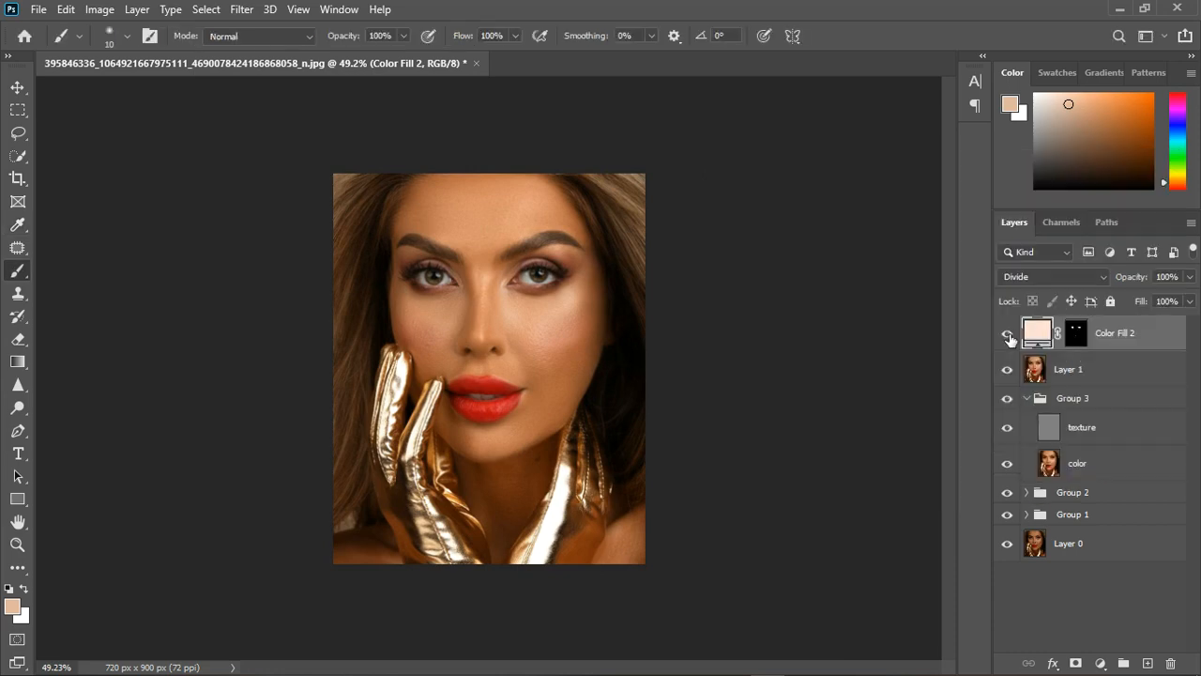
click(1010, 341)
click(1008, 335)
Add a Photo Filter adjustment layer above the color fill using Cooling Filter (82).
click(1100, 663)
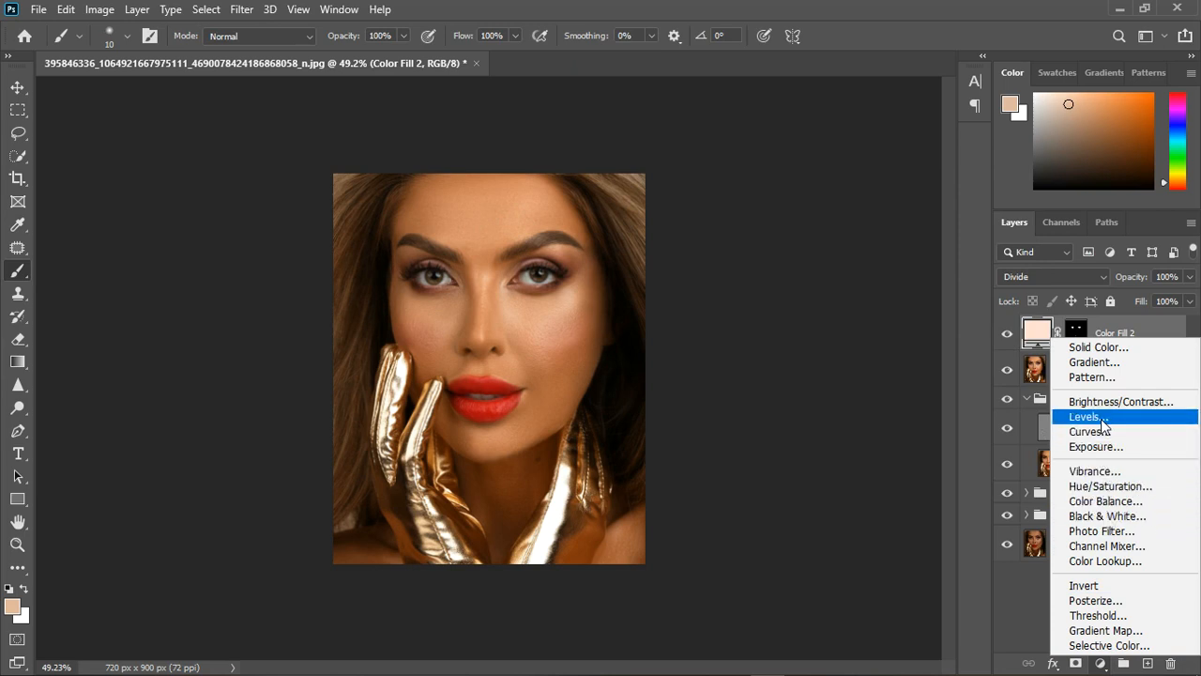
click(1109, 532)
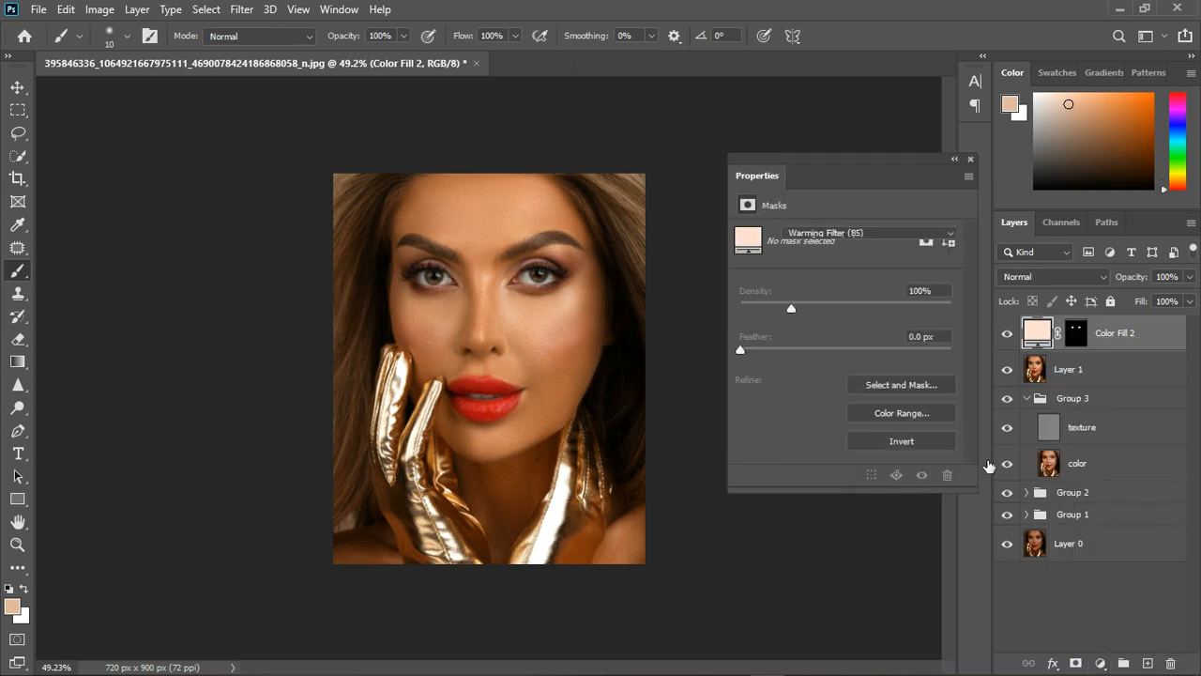
click(885, 233)
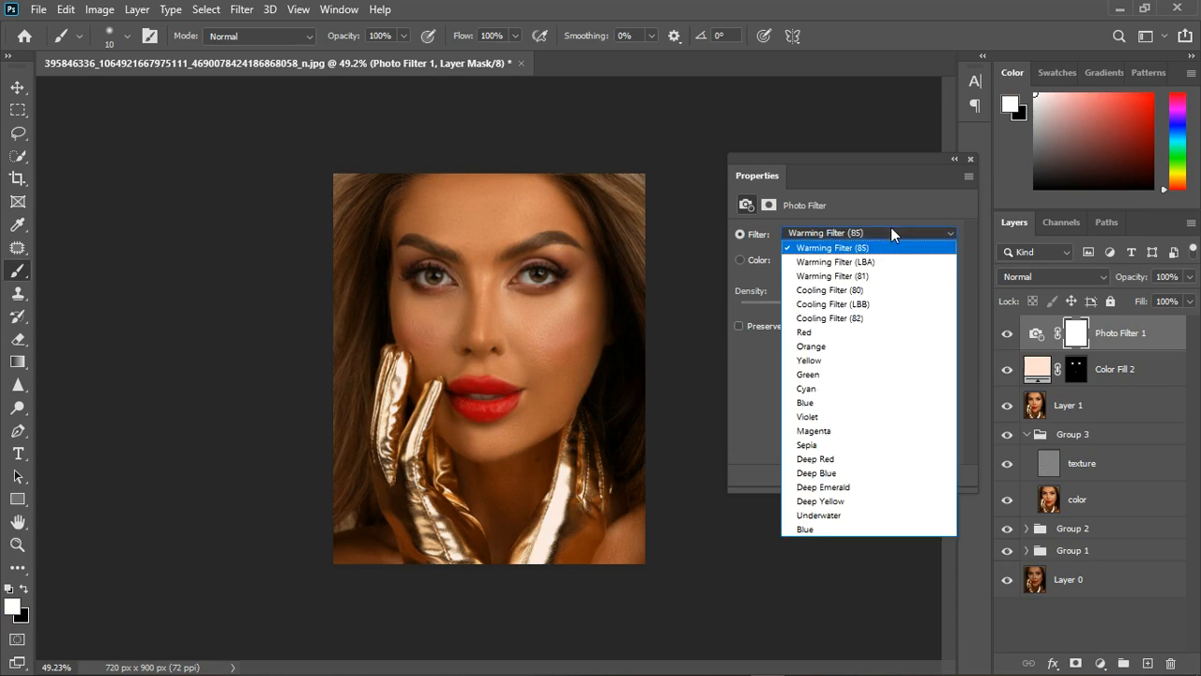
click(864, 322)
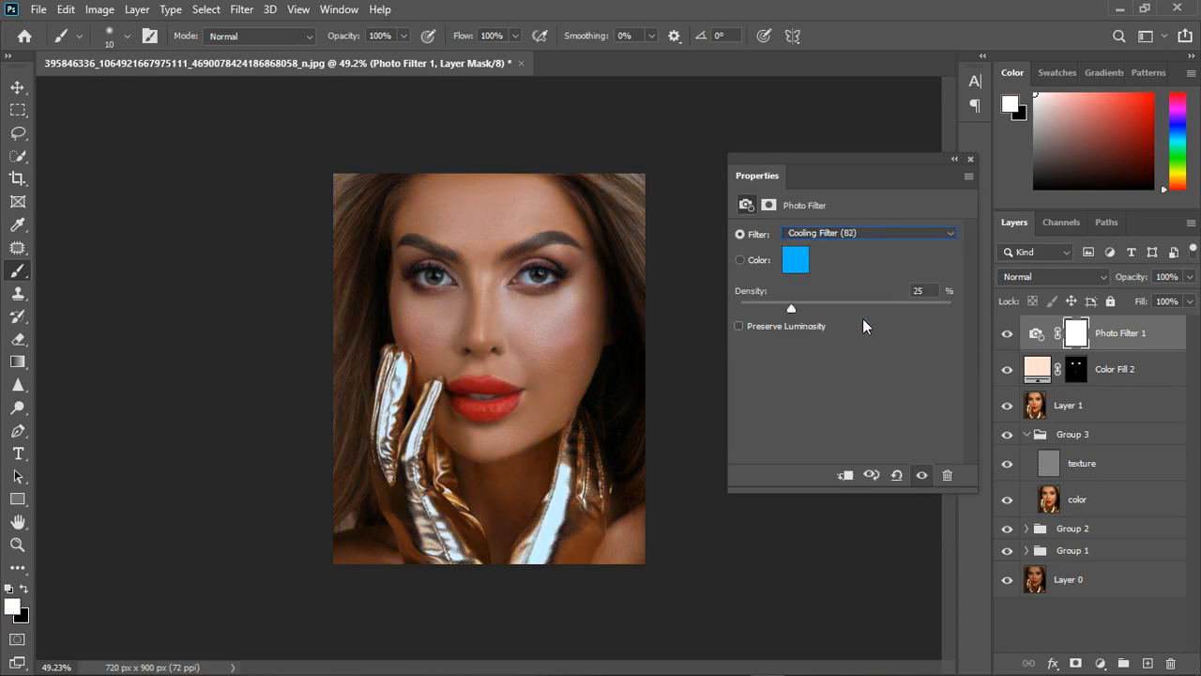
click(971, 160)
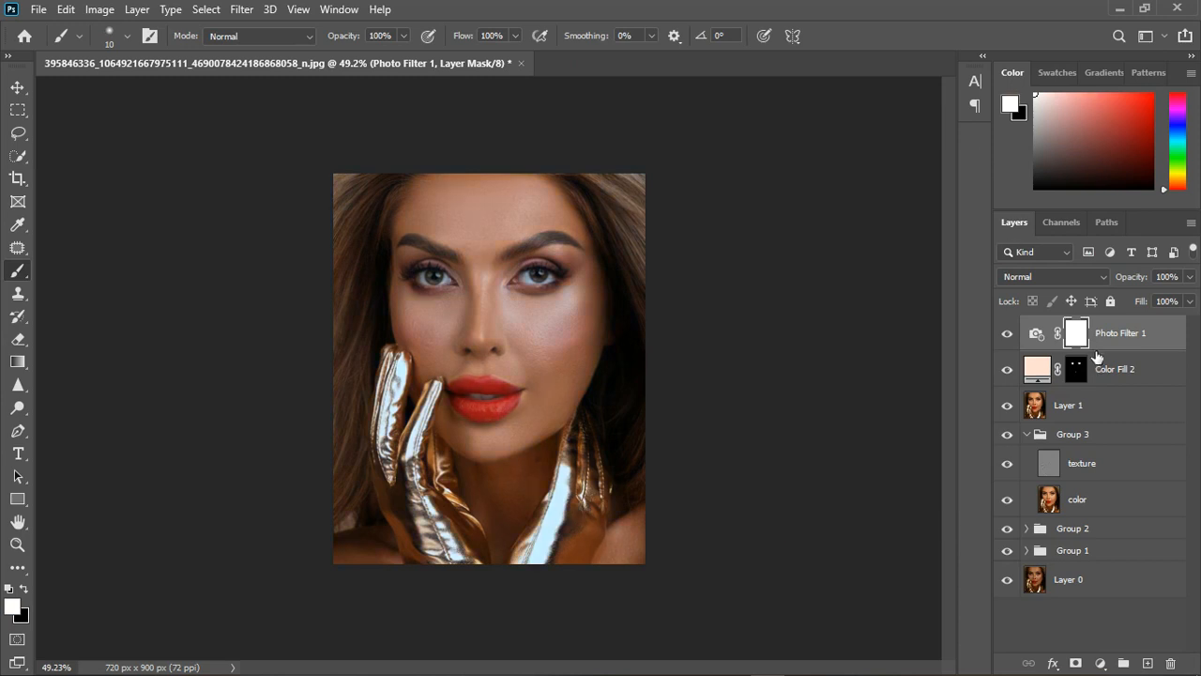
Invert the Photo Filter mask to black and paint white over the eye whites and teeth with a soft brush up to size 25.
drag(1083, 344, 1076, 340)
key(ctrl+i)
scroll(448, 269, up, 3)
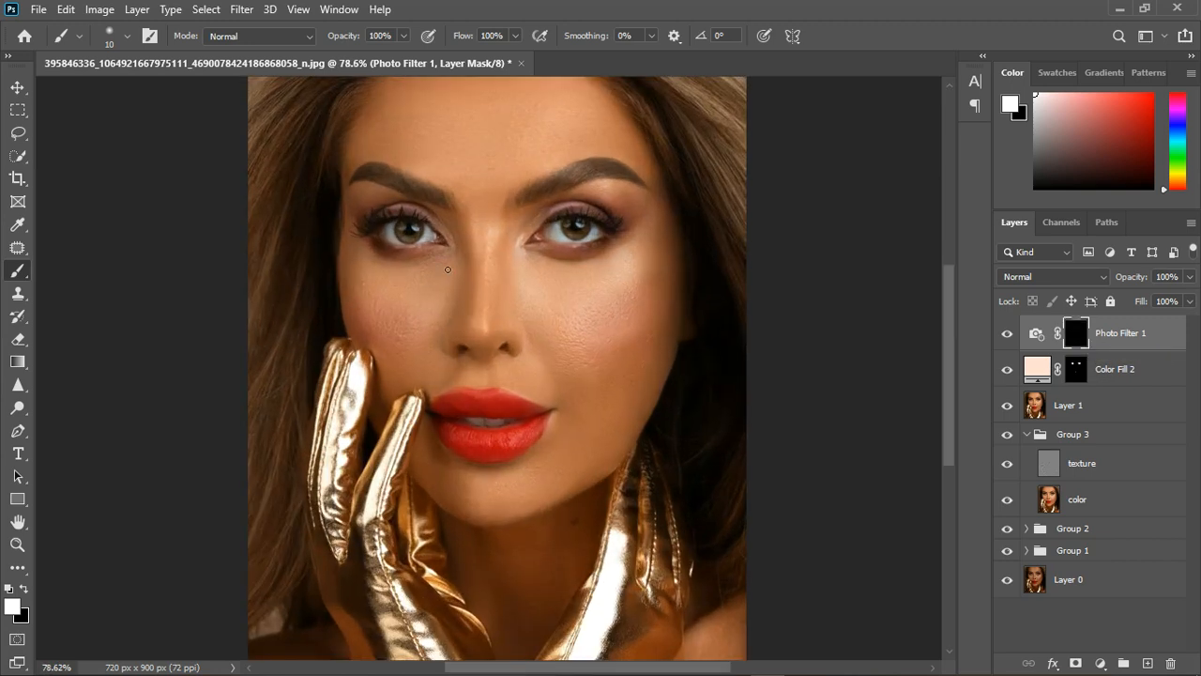
scroll(448, 270, up, 2)
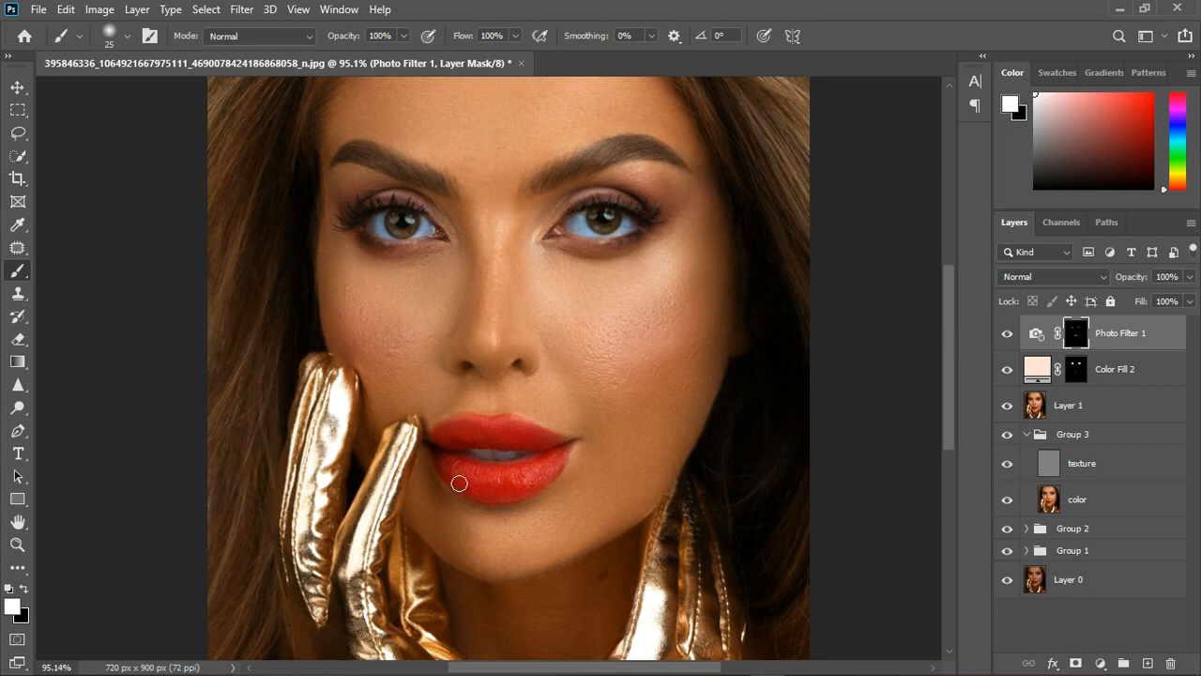
scroll(459, 483, down, 5)
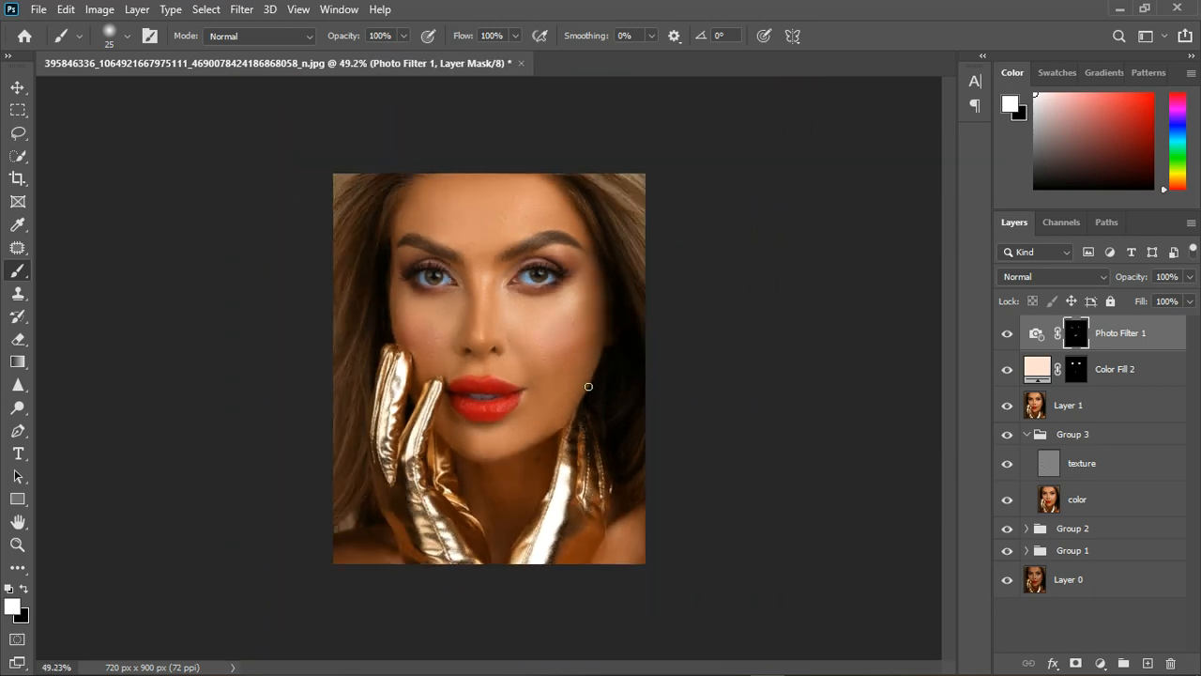
Group the Photo Filter and color fill layers, and add a Curves adjustment layer above with the RGB midtones raised.
shift+click(1157, 382)
click(1124, 663)
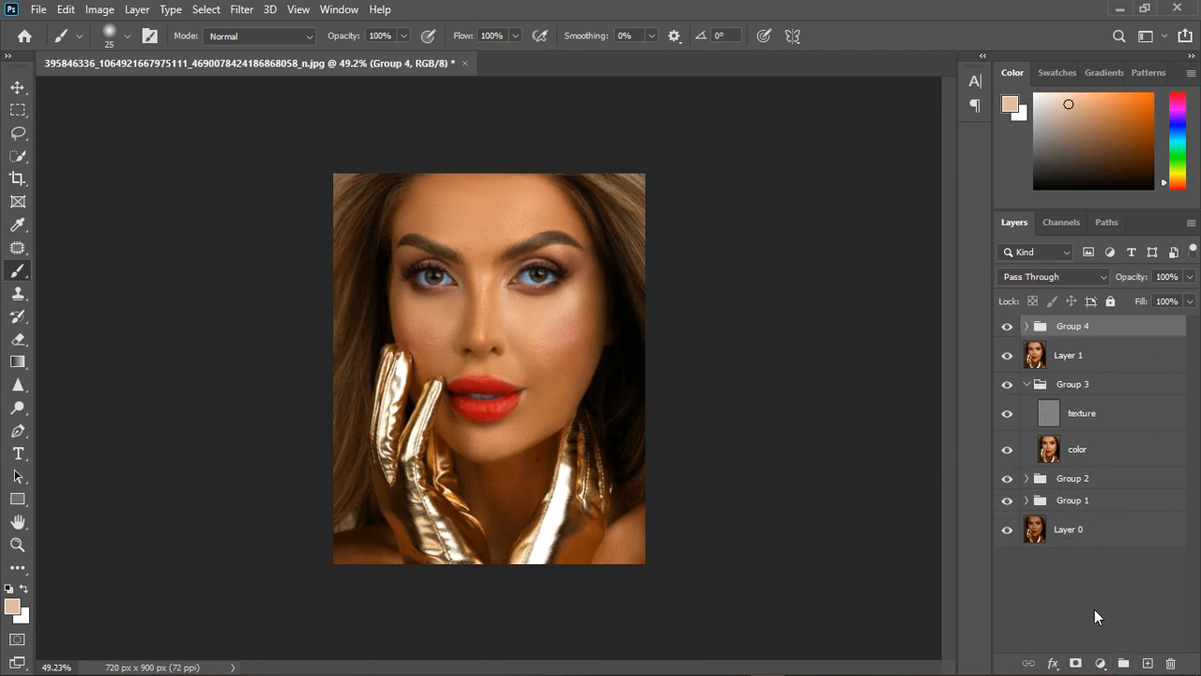
click(1102, 665)
click(1110, 436)
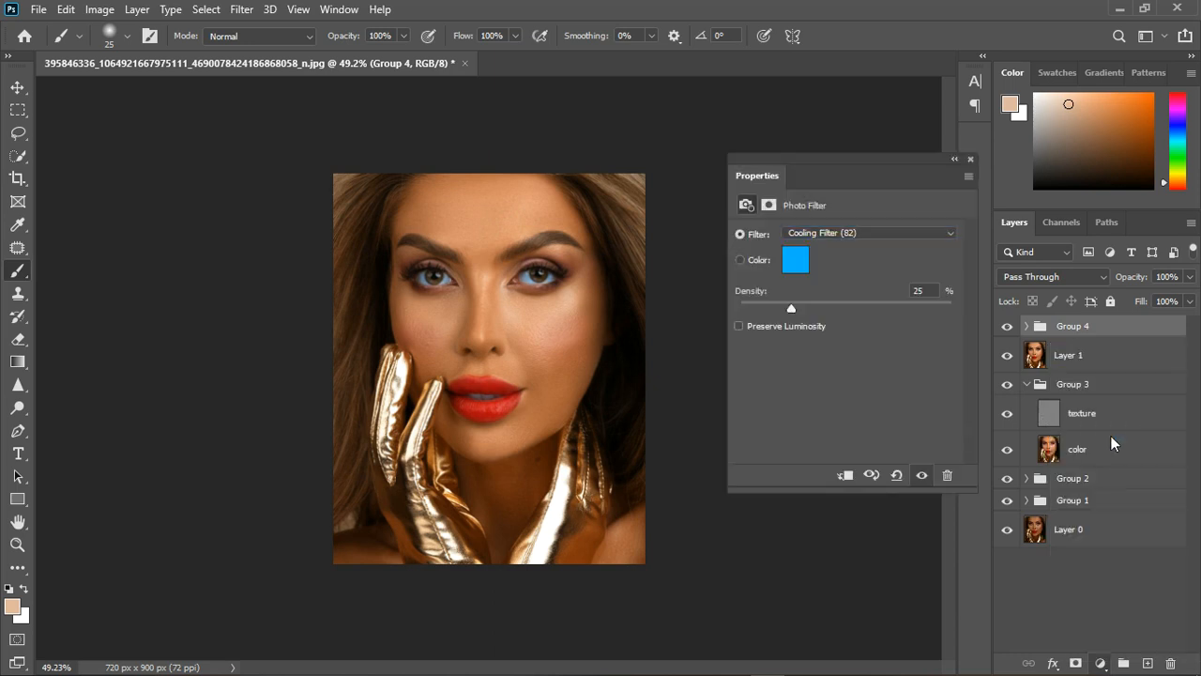
drag(865, 365, 865, 356)
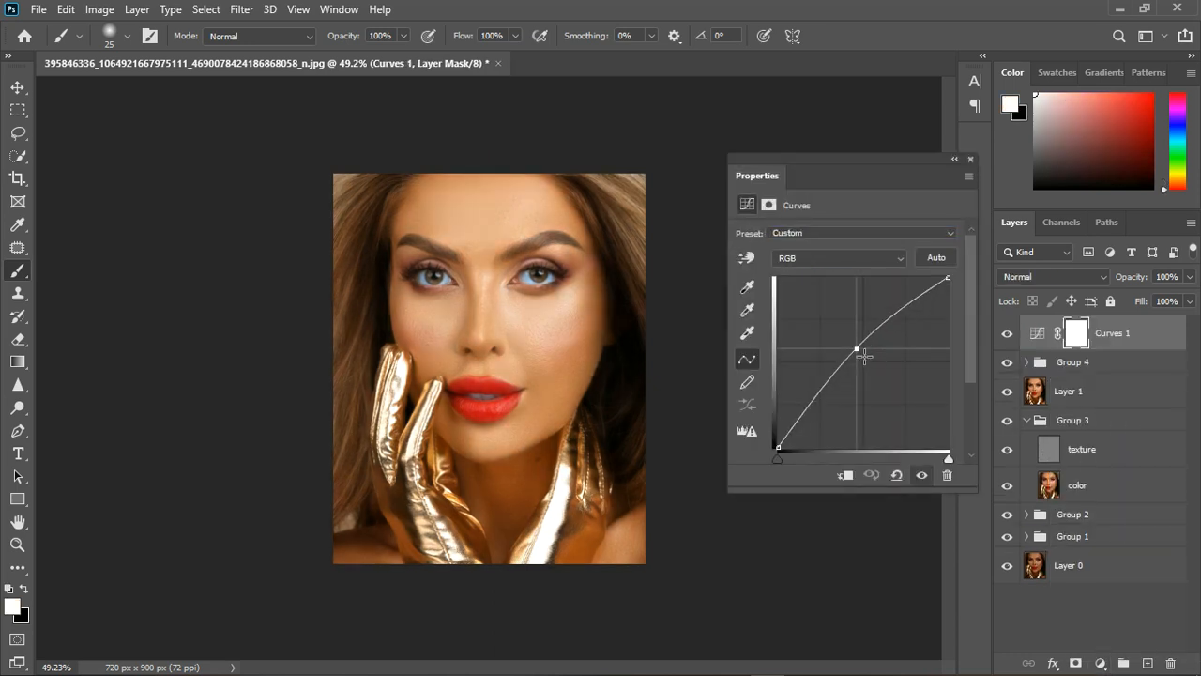
click(971, 158)
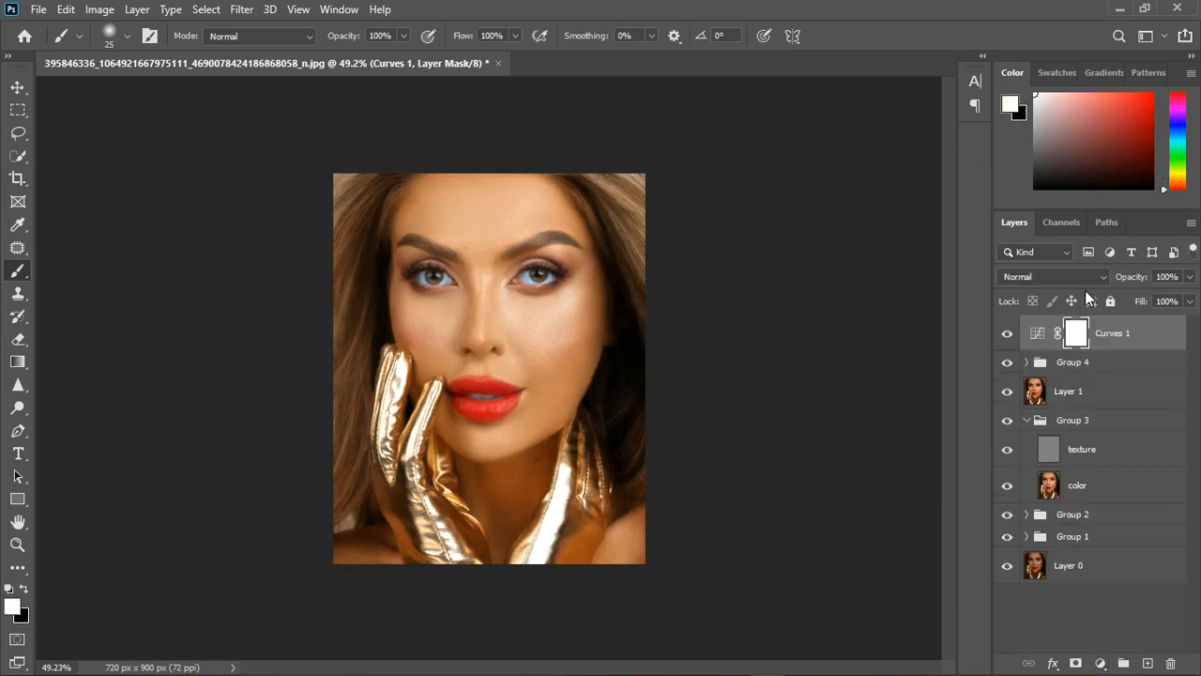
Invert the Curves mask to black and paint highlights in white along the nose bridge with a size 25 brush at 22% flow.
key(ctrl+i)
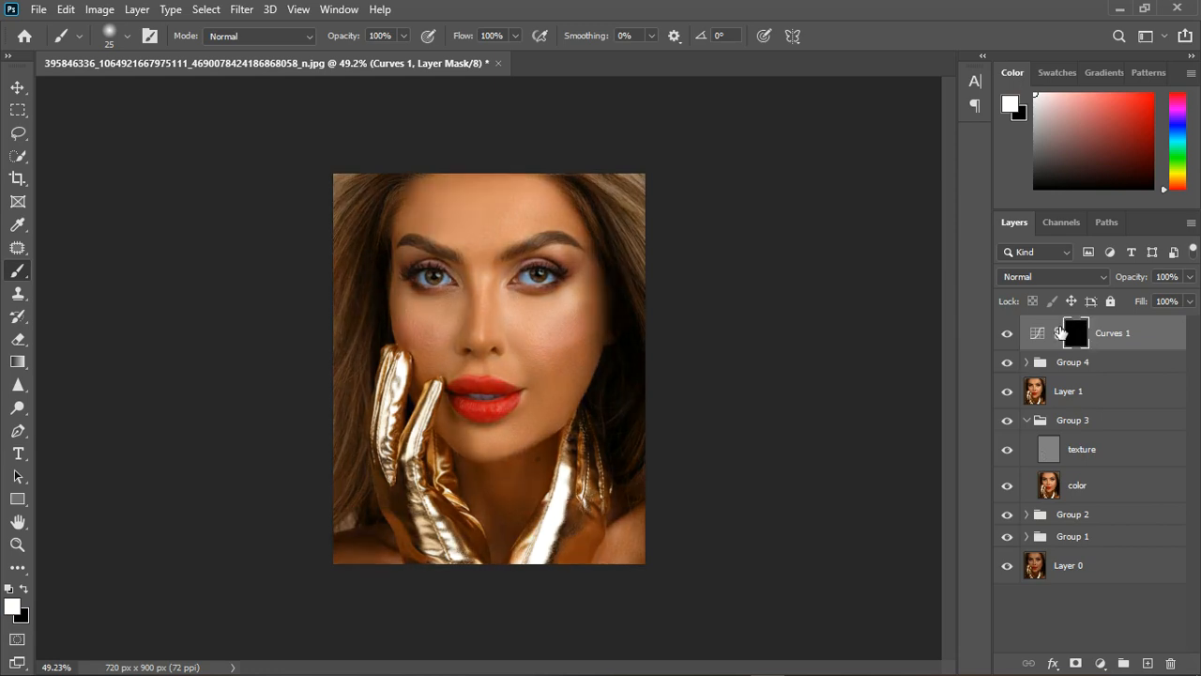
scroll(474, 269, up, 3)
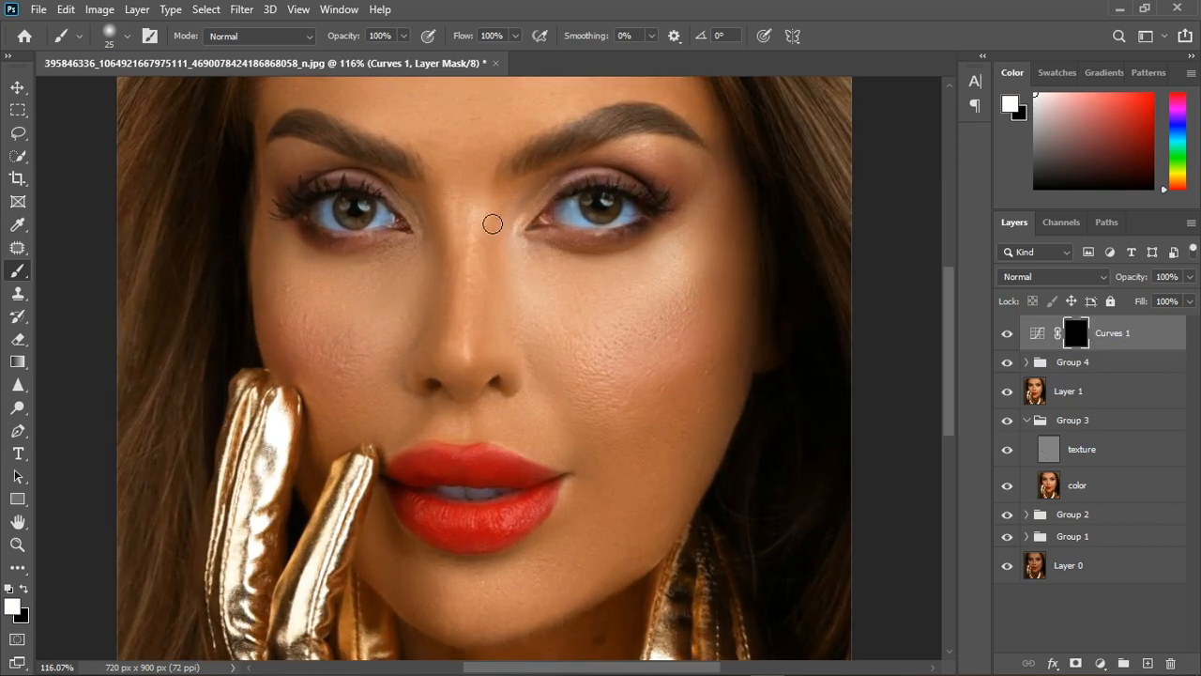
click(514, 36)
drag(514, 54, 450, 58)
click(489, 241)
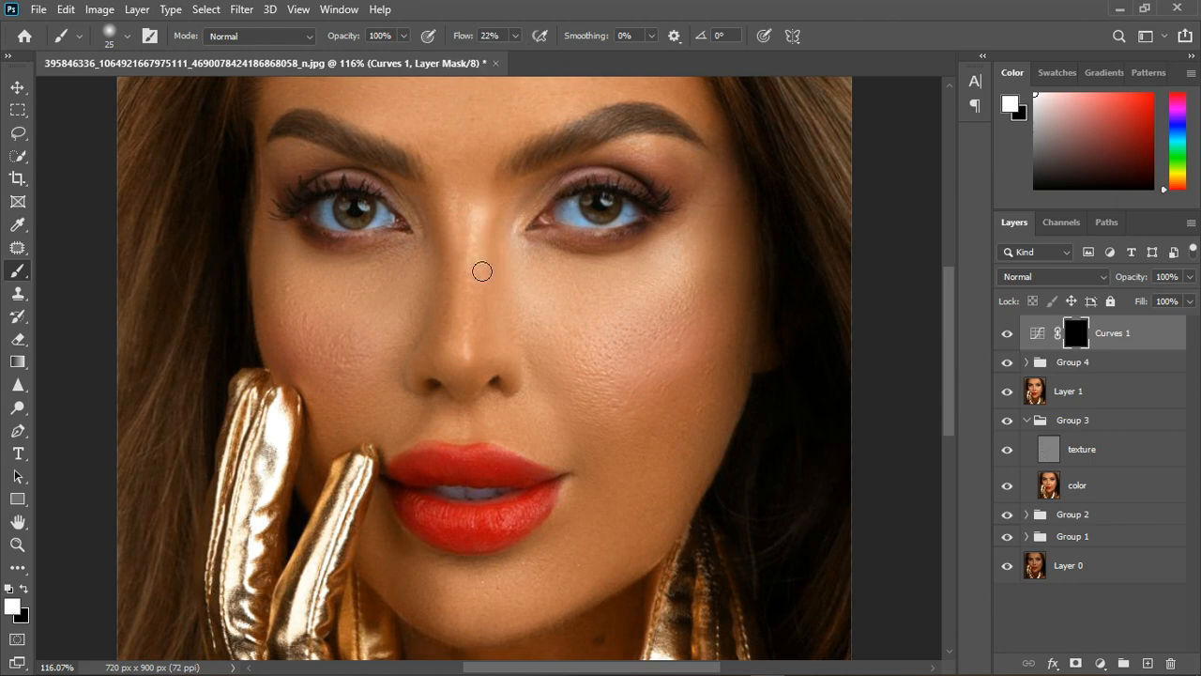
drag(481, 272, 480, 379)
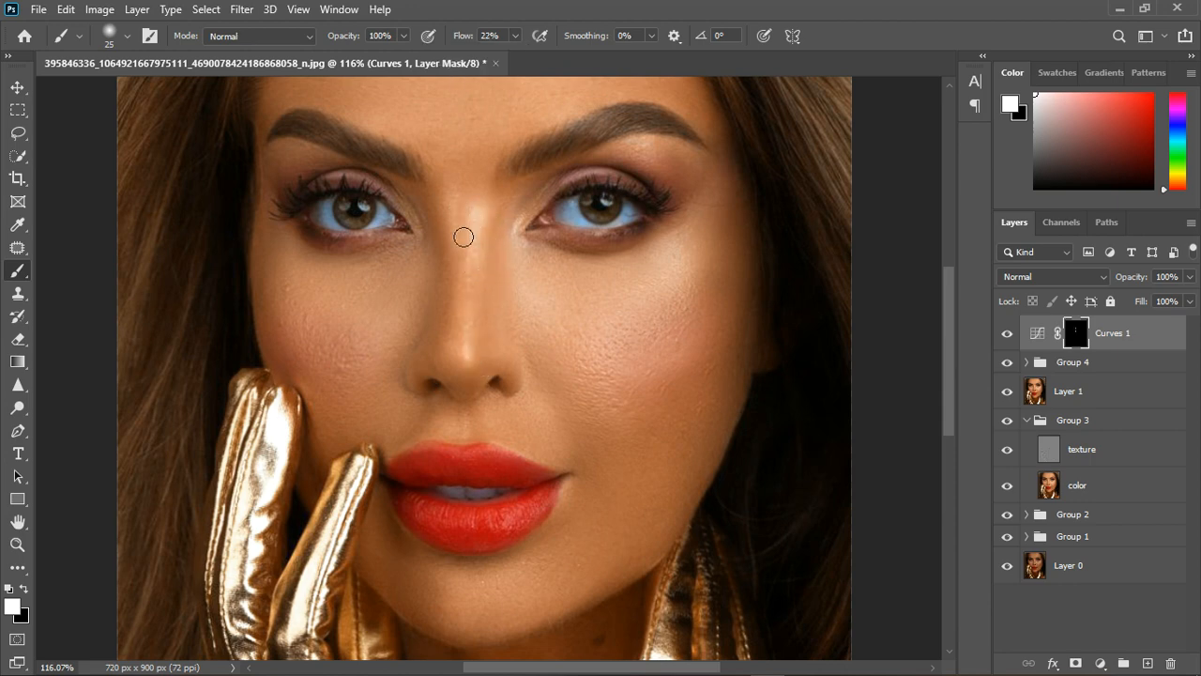
drag(463, 237, 466, 269)
Paint highlights on the Curves mask over the right-hand cheek with a size 40 brush.
key(bracketright)
key(bracketright)
key(bracketright)
mouse_move(644, 310)
mouse_down()
mouse_move(703, 265)
mouse_move(627, 314)
mouse_up()
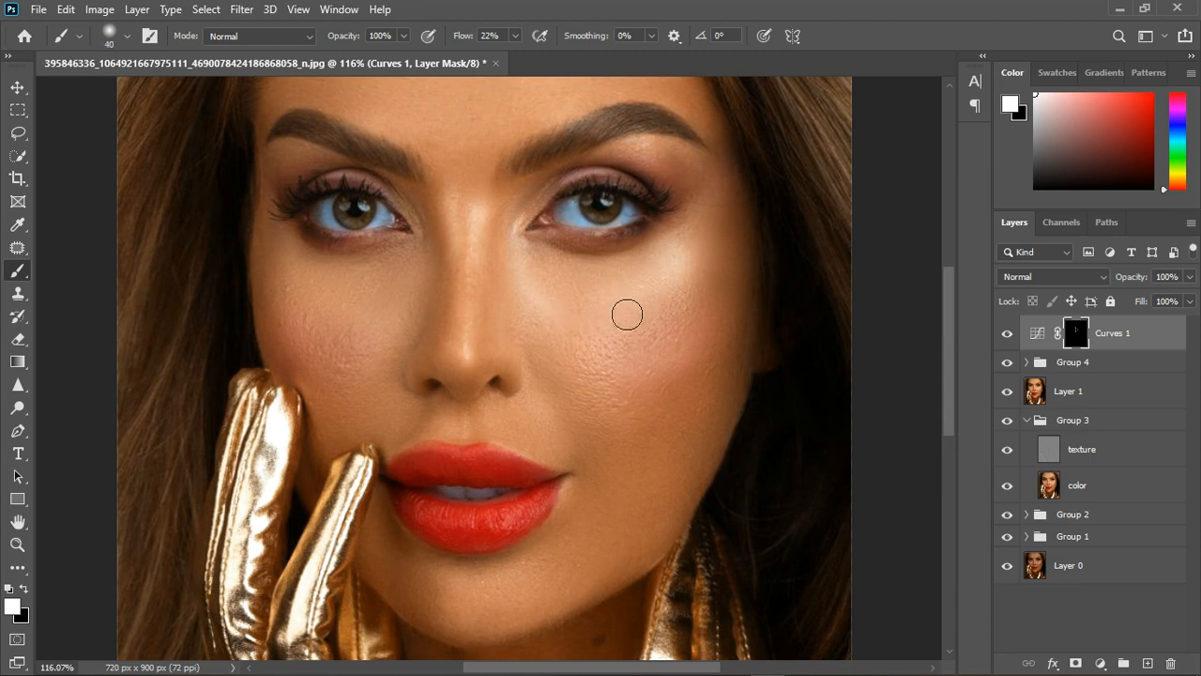
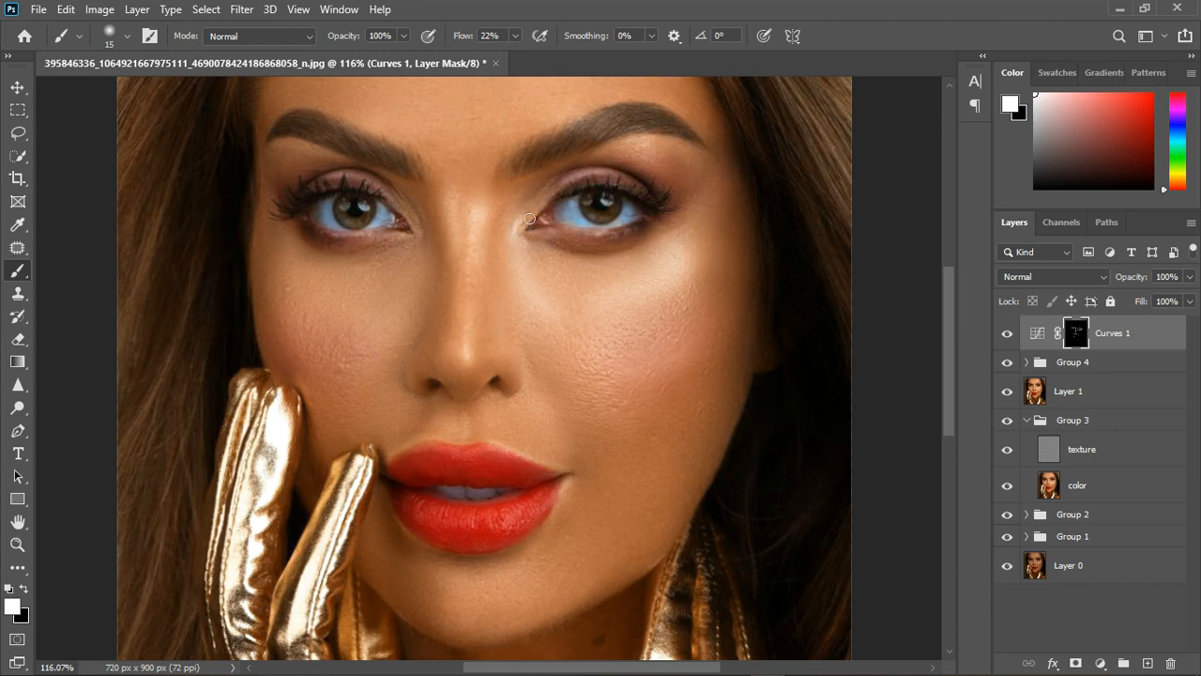
Paint highlights on the Curves 1 mask over the chin with a brush up to size 45, and compare with the layer hidden.
scroll(638, 156, down, 2)
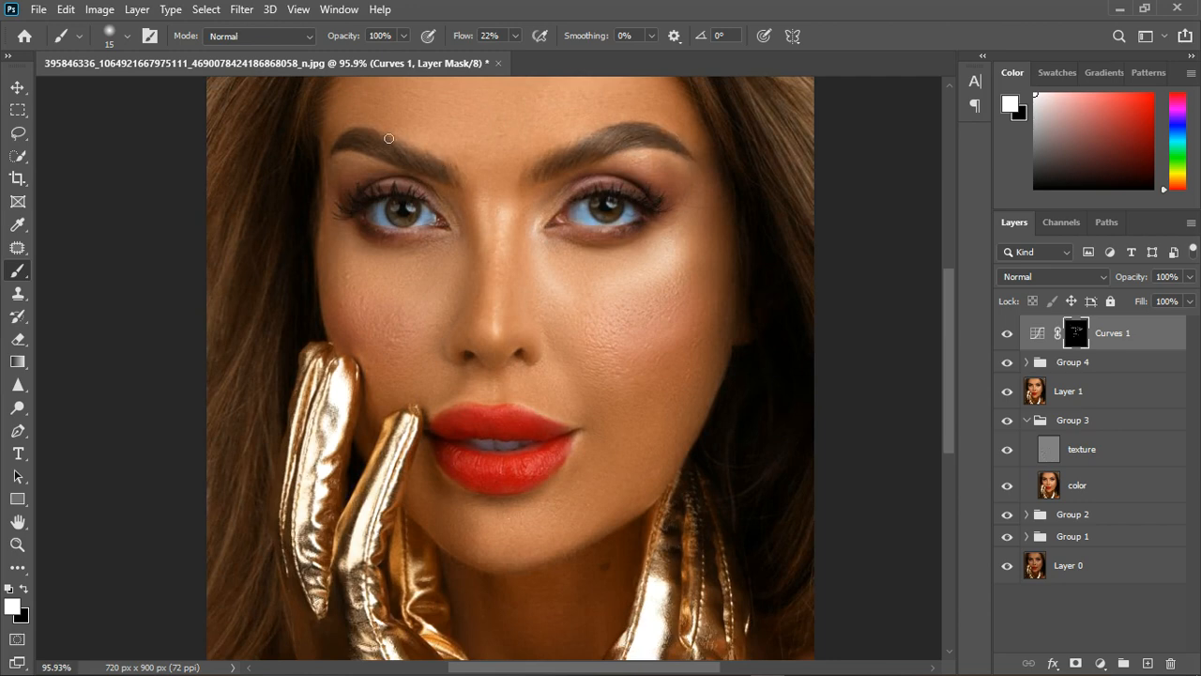
scroll(511, 344, down, 5)
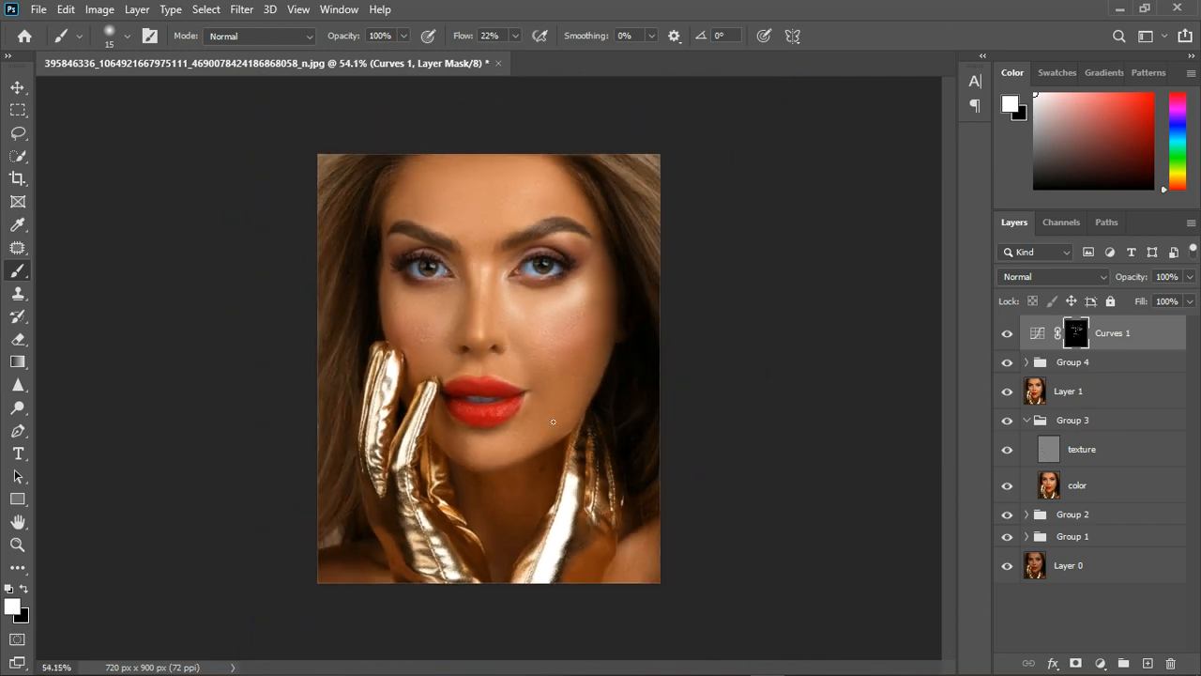
scroll(552, 422, up, 1)
key(bracketright)
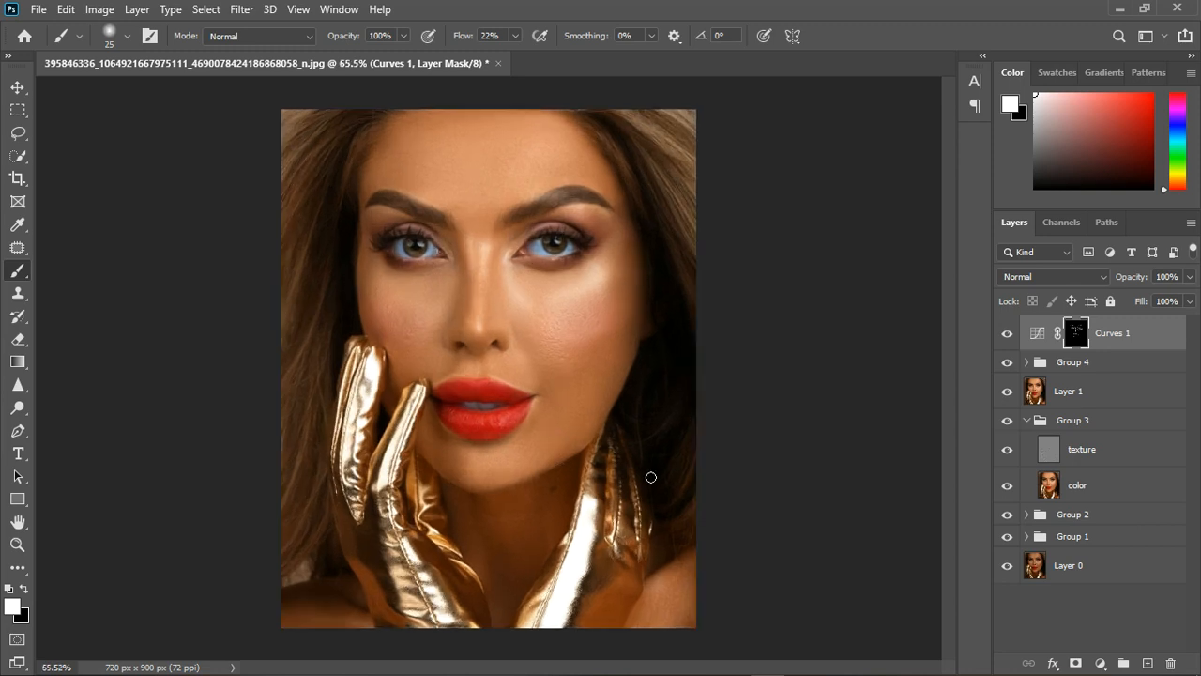
scroll(651, 475, down, 3)
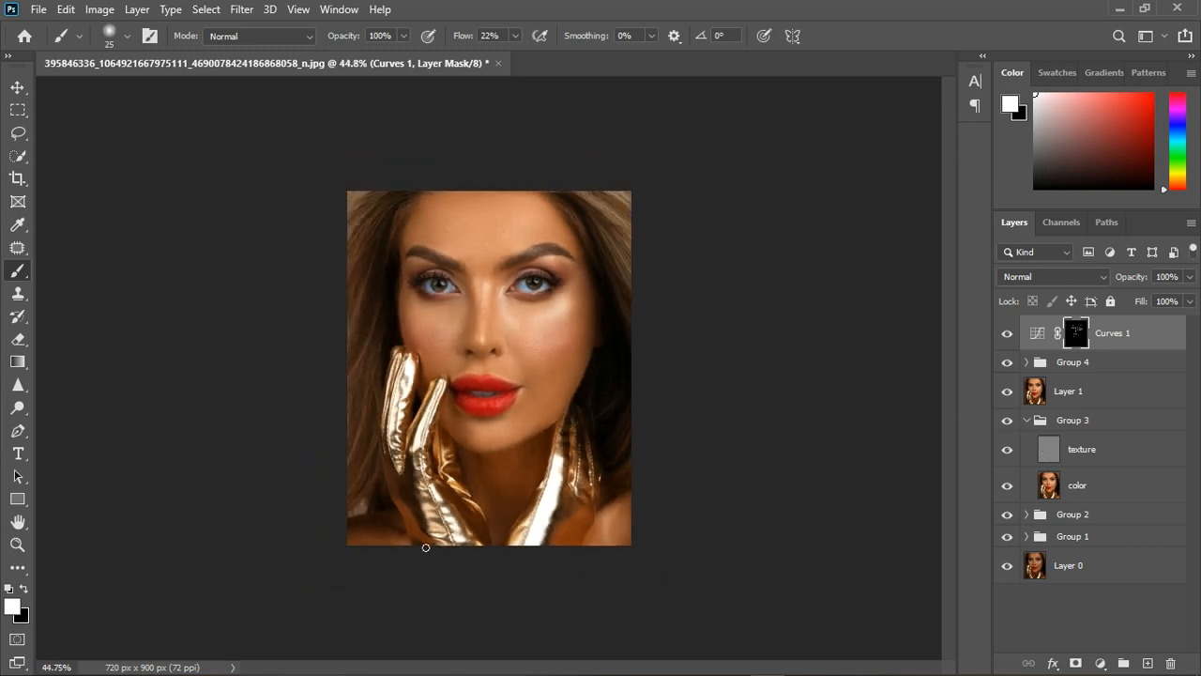
scroll(483, 447, up, 2)
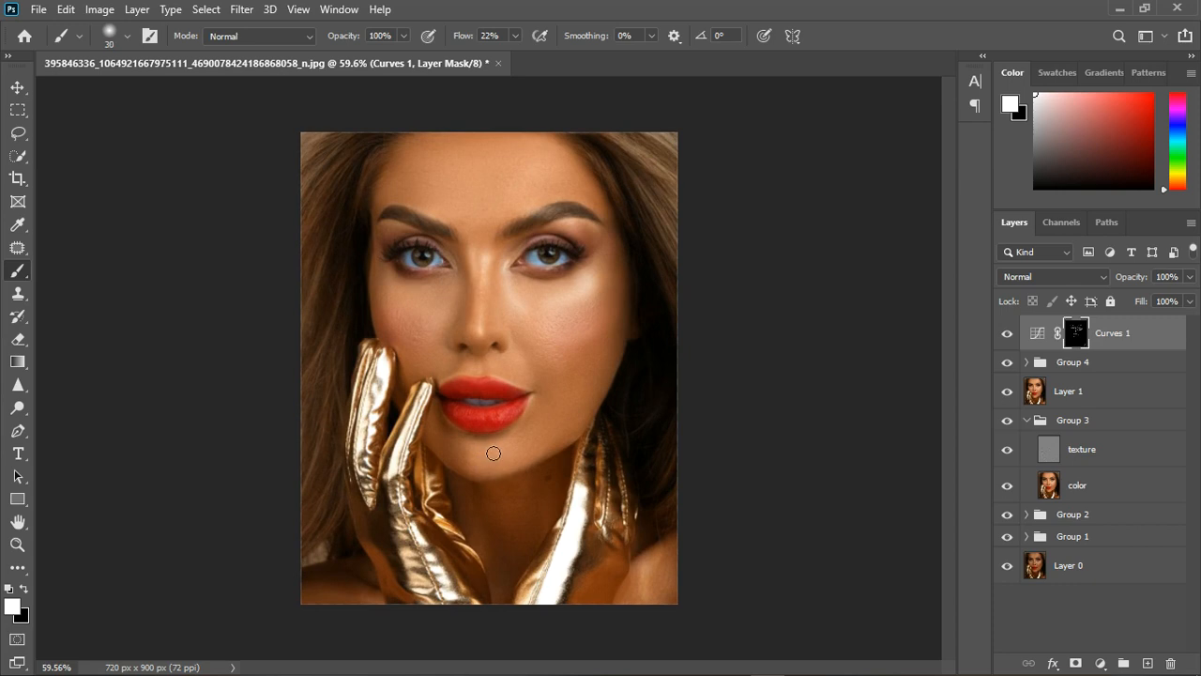
key(bracketright)
key(bracketright)
key(bracketright)
key(bracketright)
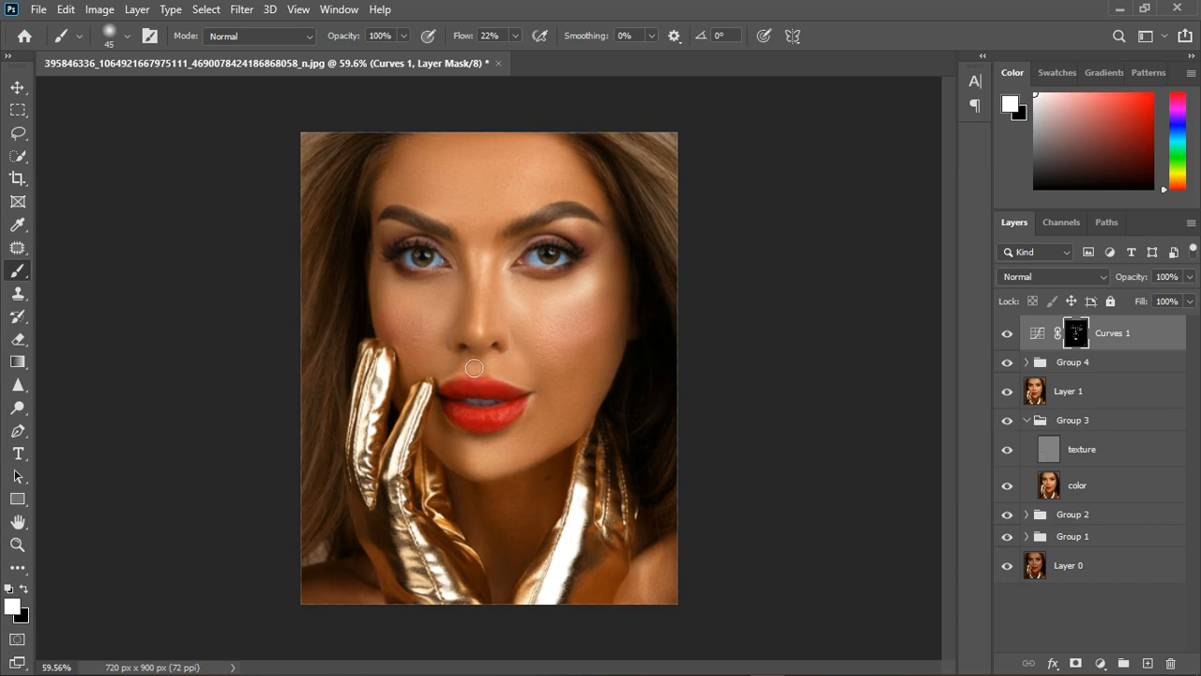
click(1007, 335)
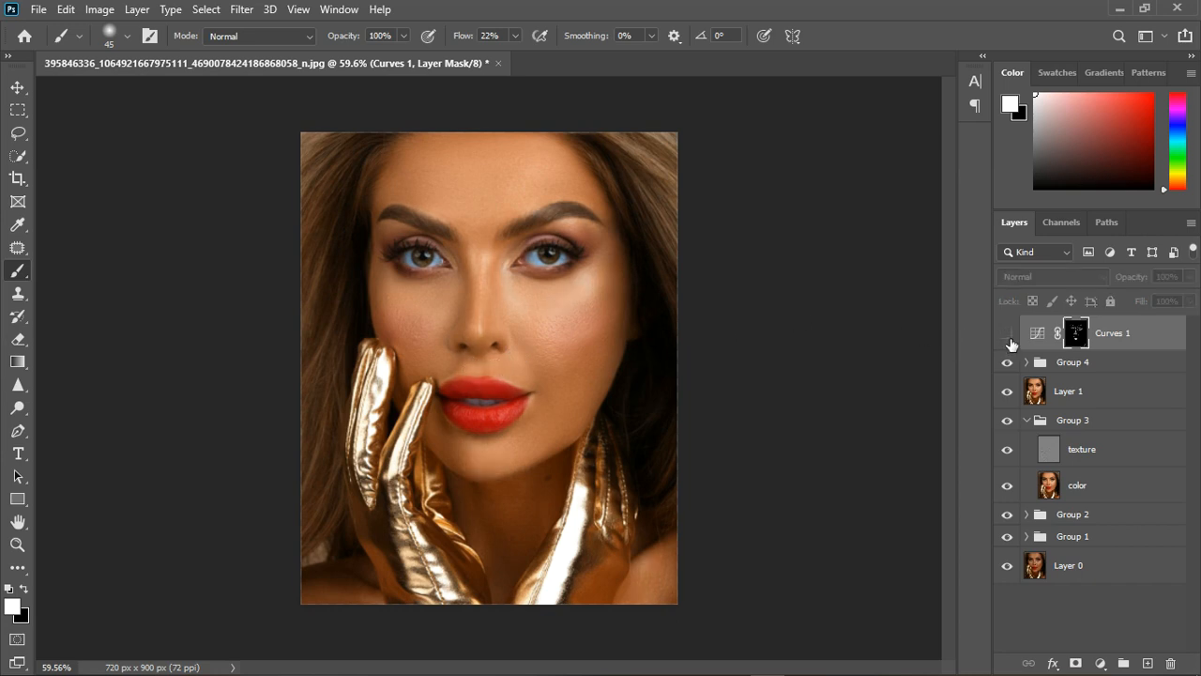
click(1009, 338)
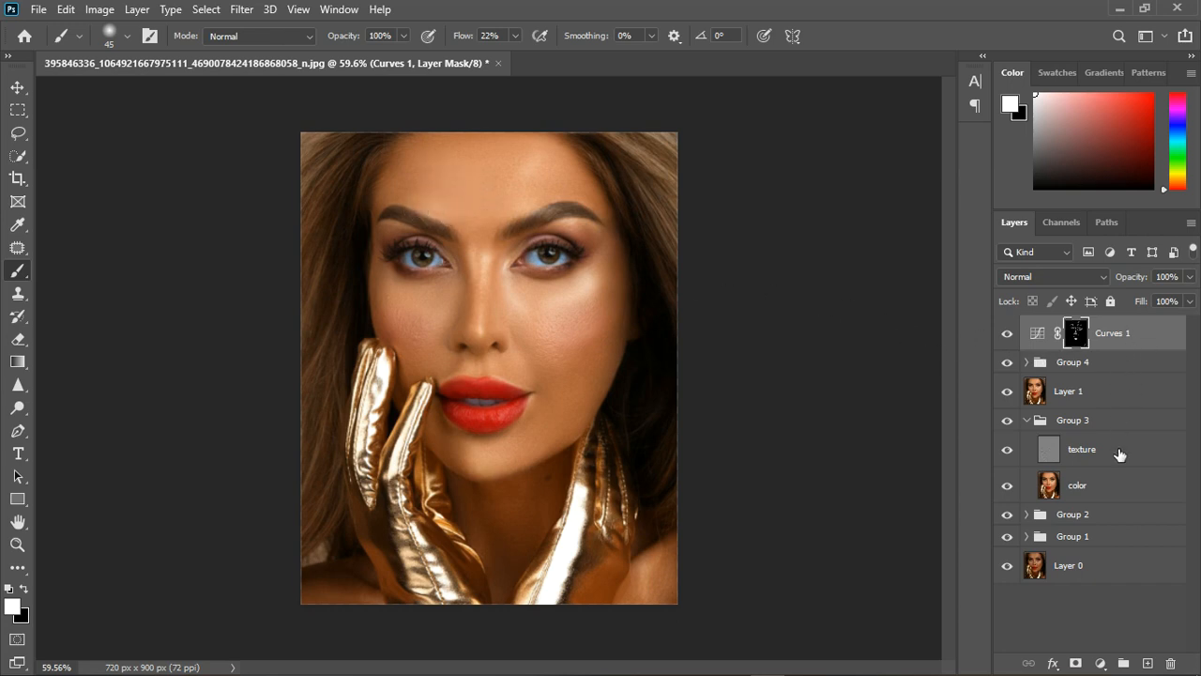
Add a second Curves adjustment layer with the RGB midtones lowered, and invert its mask to black.
click(1117, 663)
click(1084, 437)
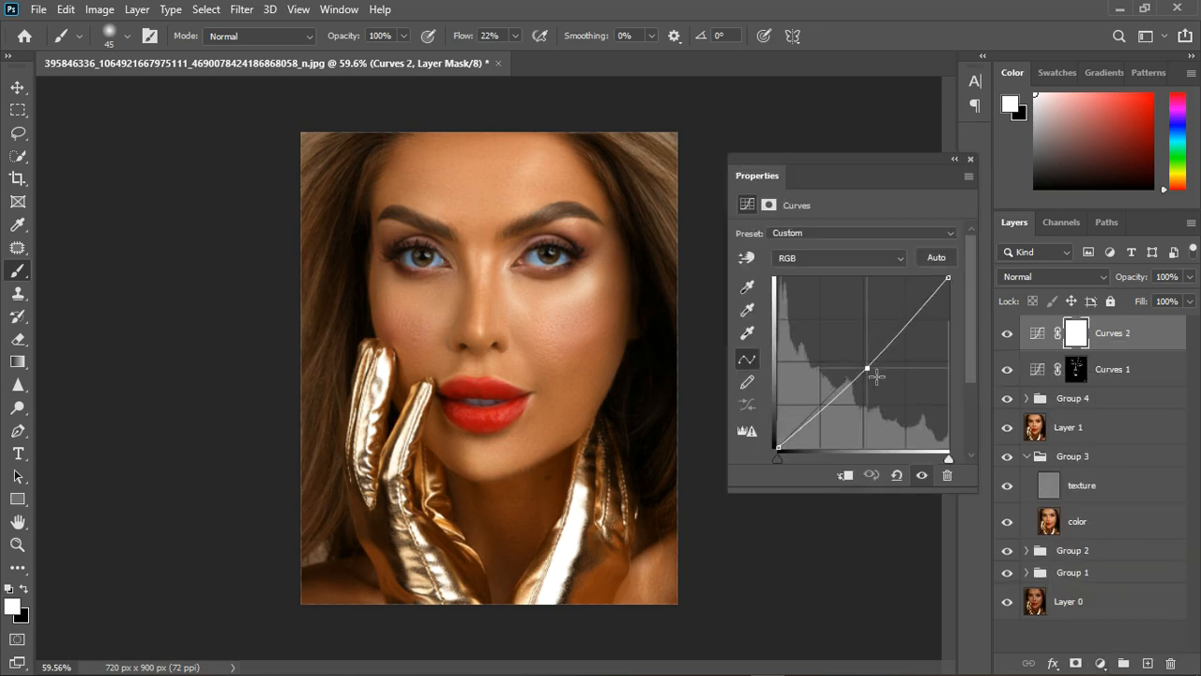
drag(869, 358, 879, 377)
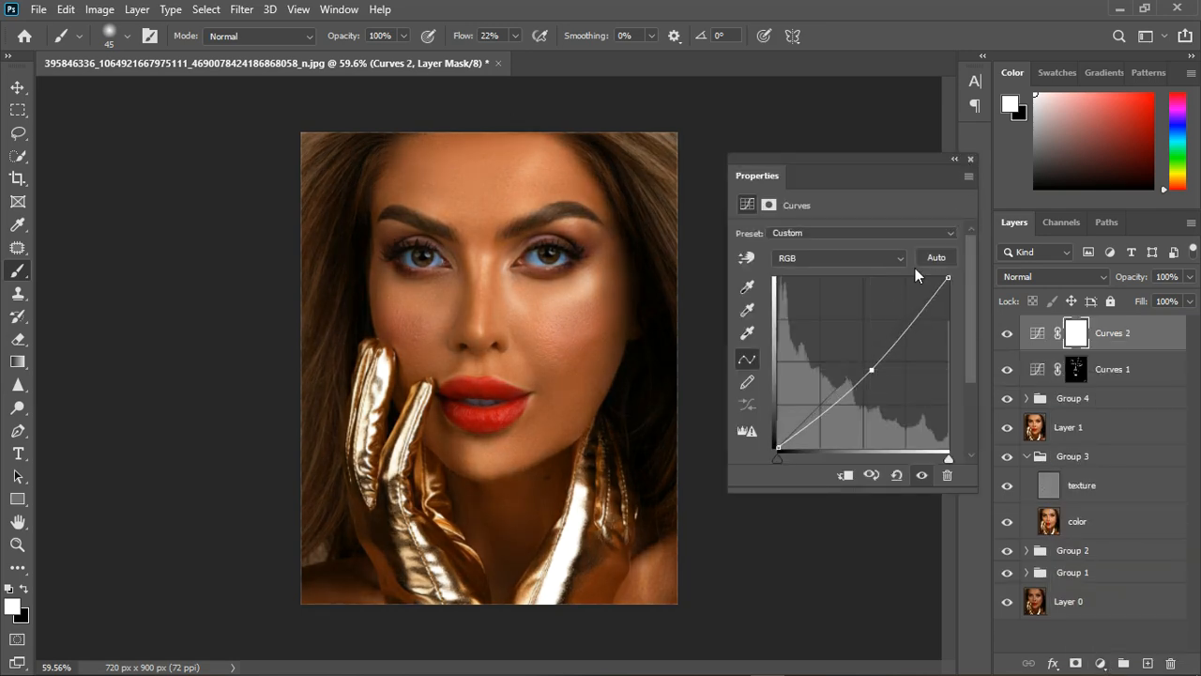
click(971, 159)
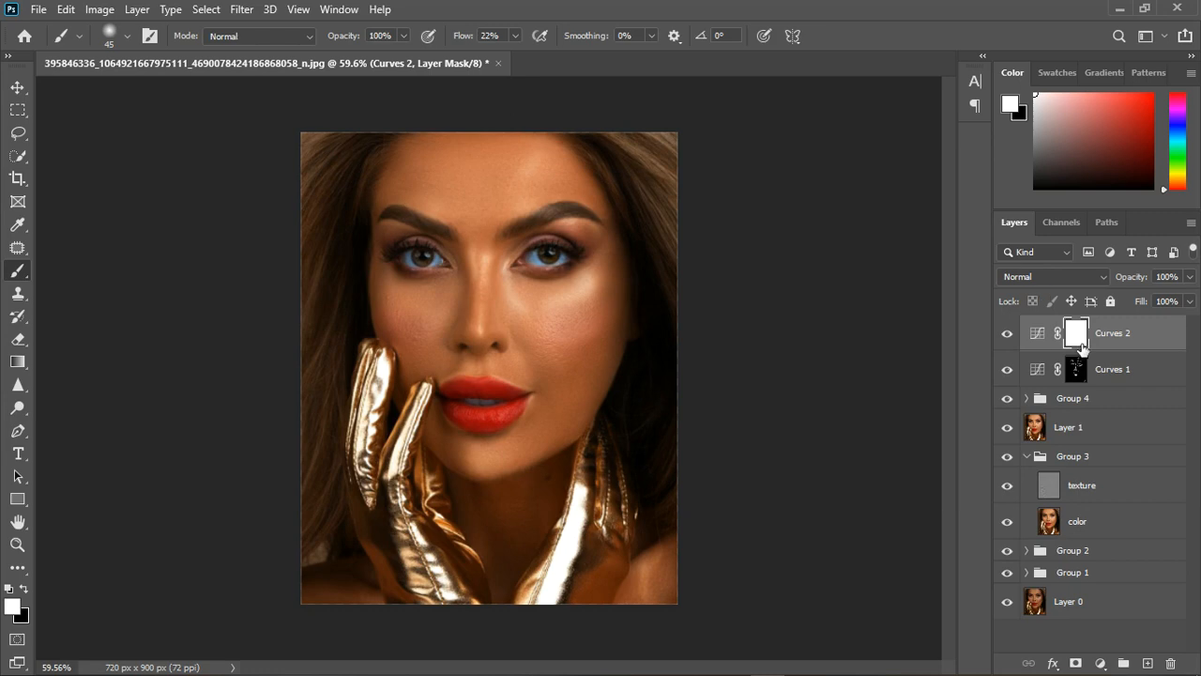
key(ctrl+i)
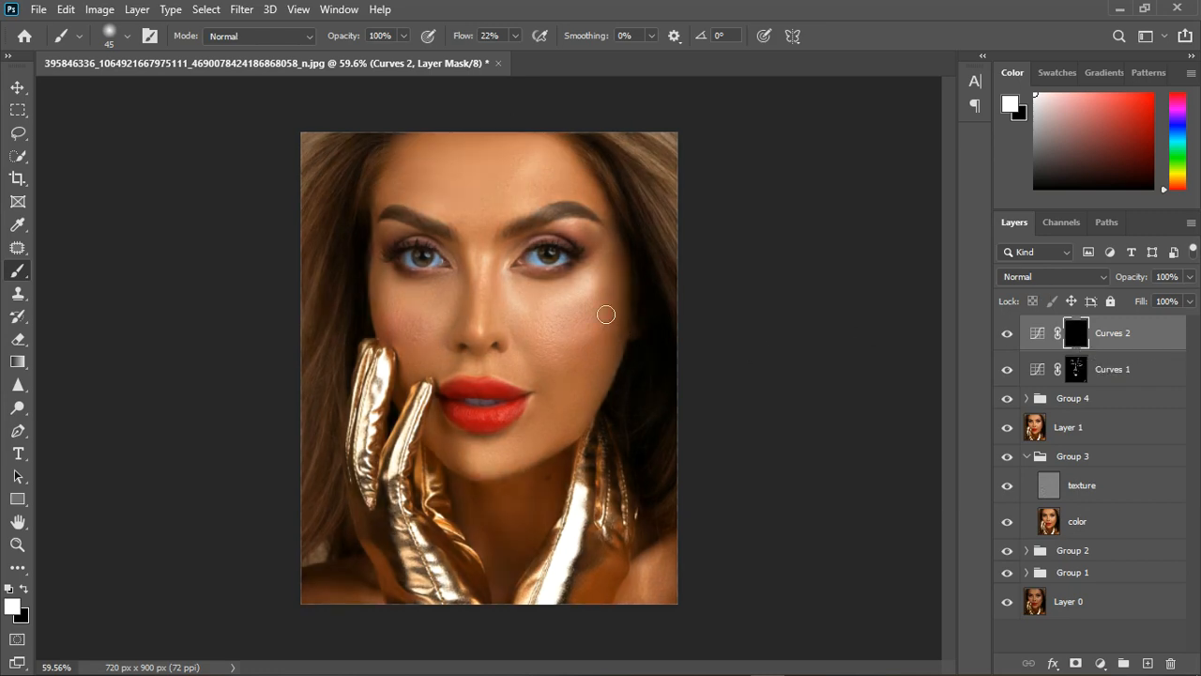
Paint contour shadows in white on the Curves 2 mask around the nose, cheeks and chin with a size 45 brush at 22% flow.
scroll(470, 300, up, 2)
drag(435, 298, 436, 332)
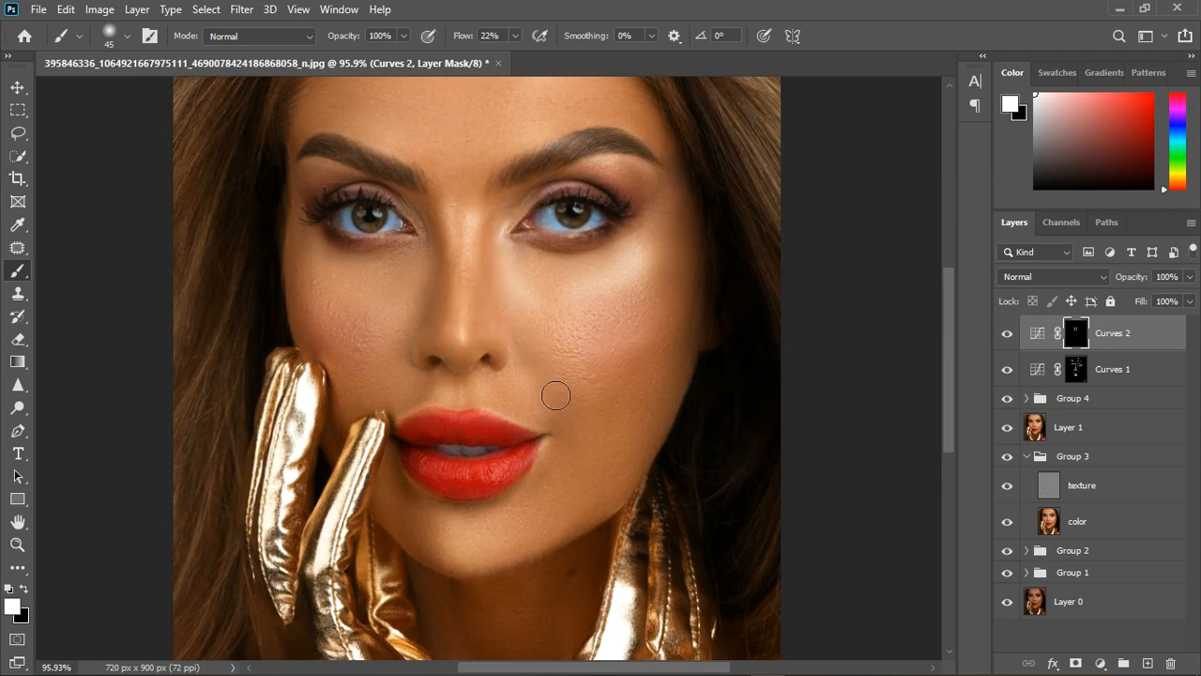
drag(414, 397, 398, 439)
drag(541, 493, 531, 532)
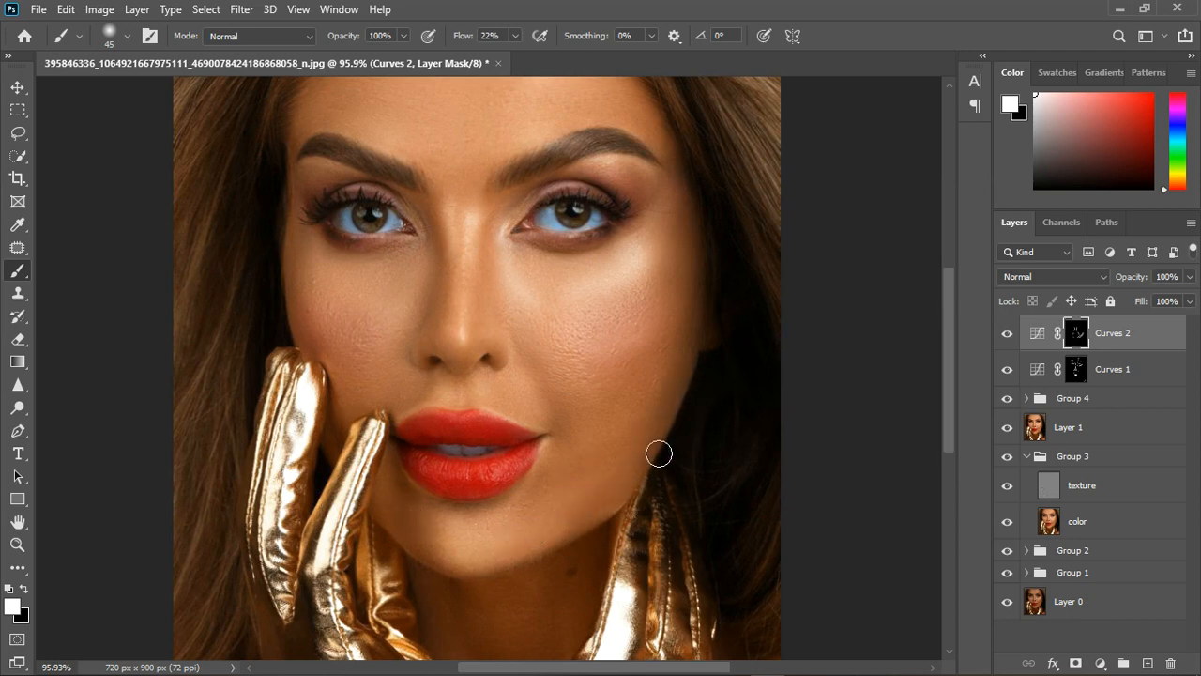
scroll(656, 450, down, 3)
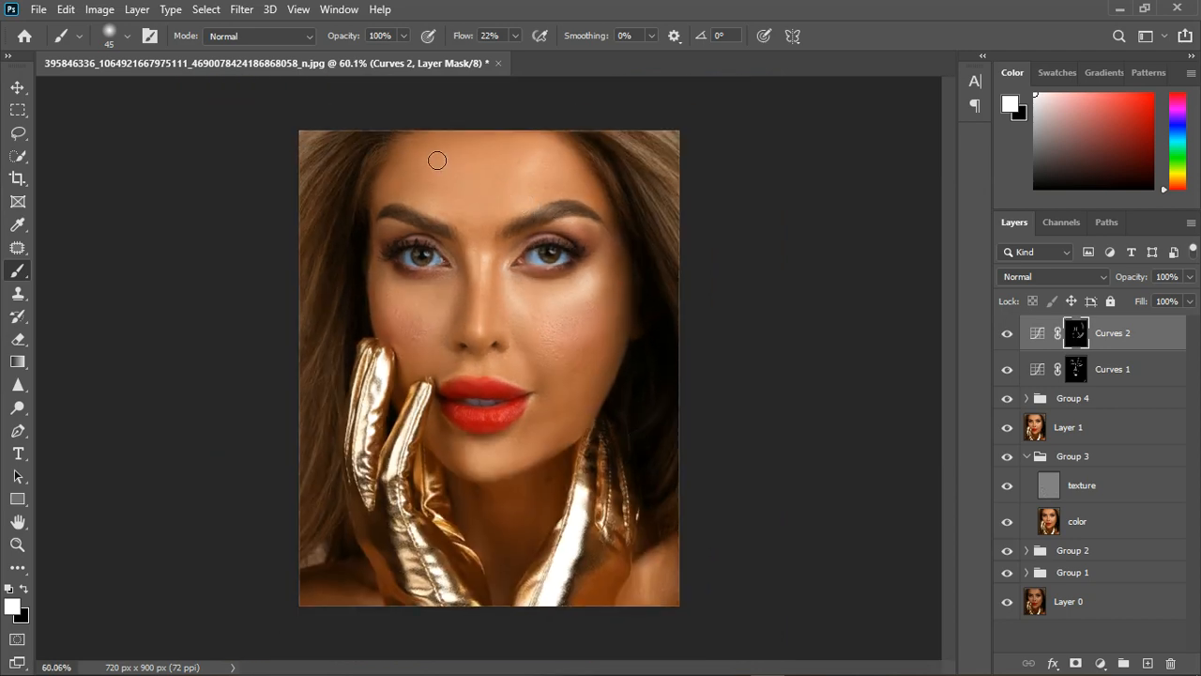
scroll(391, 368, down, 2)
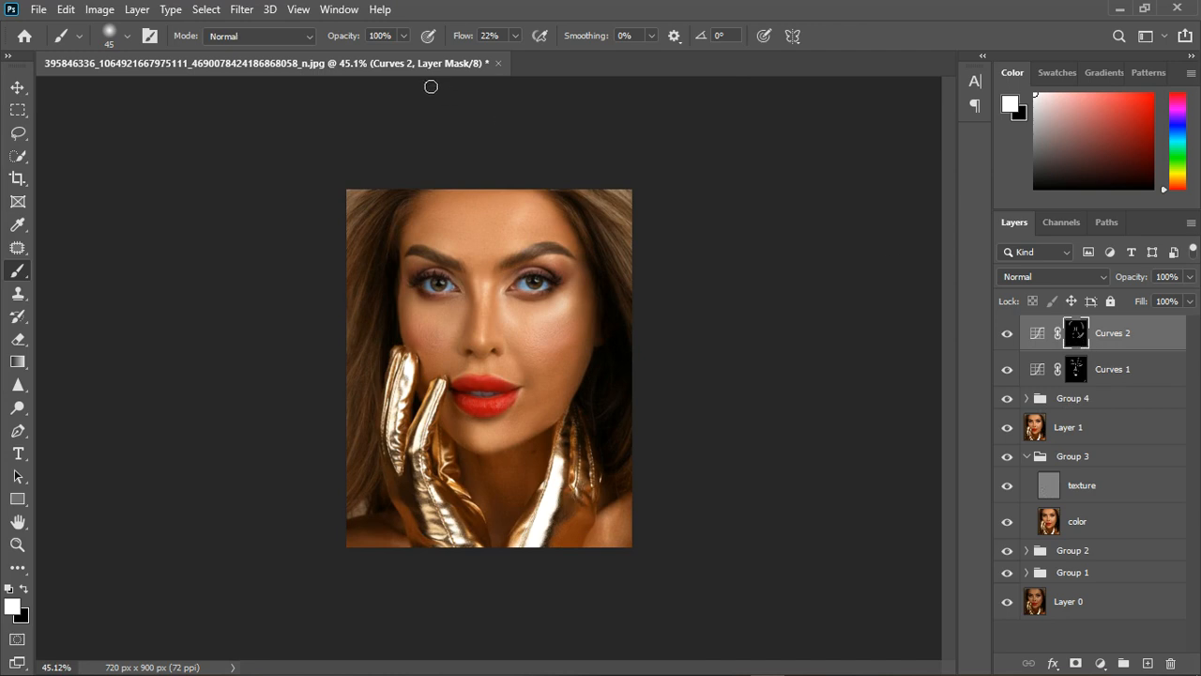
Feather the Curves 2 layer mask by 2.7 px.
double_click(1038, 333)
click(771, 205)
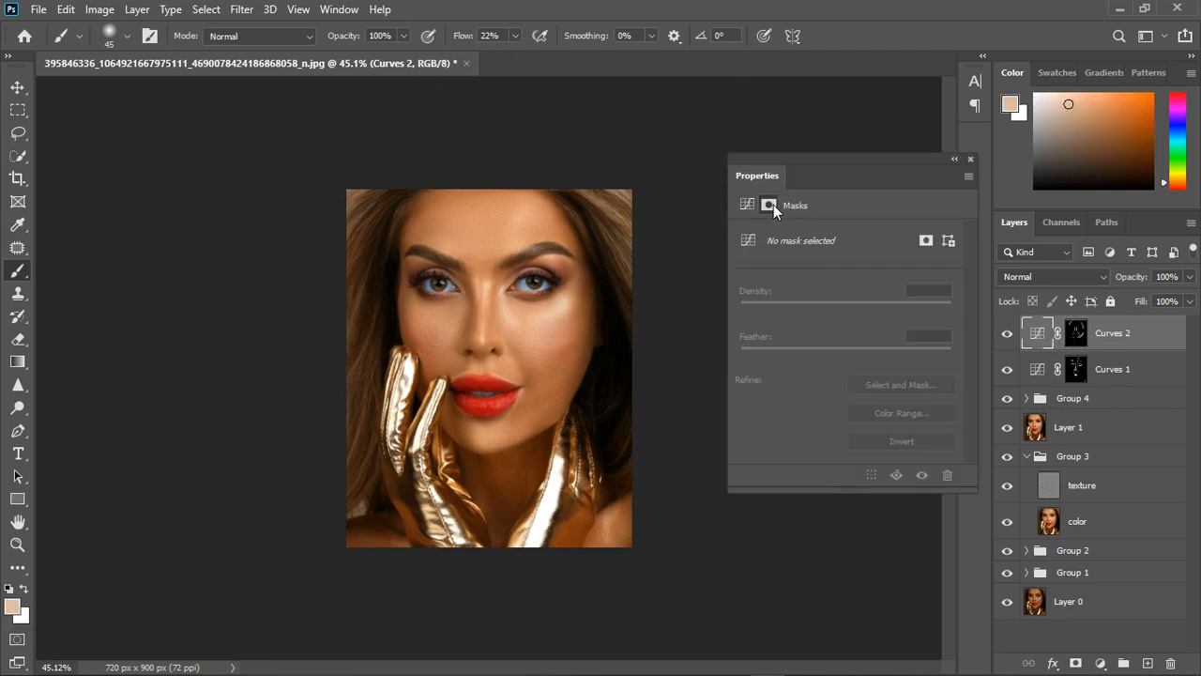
click(1076, 334)
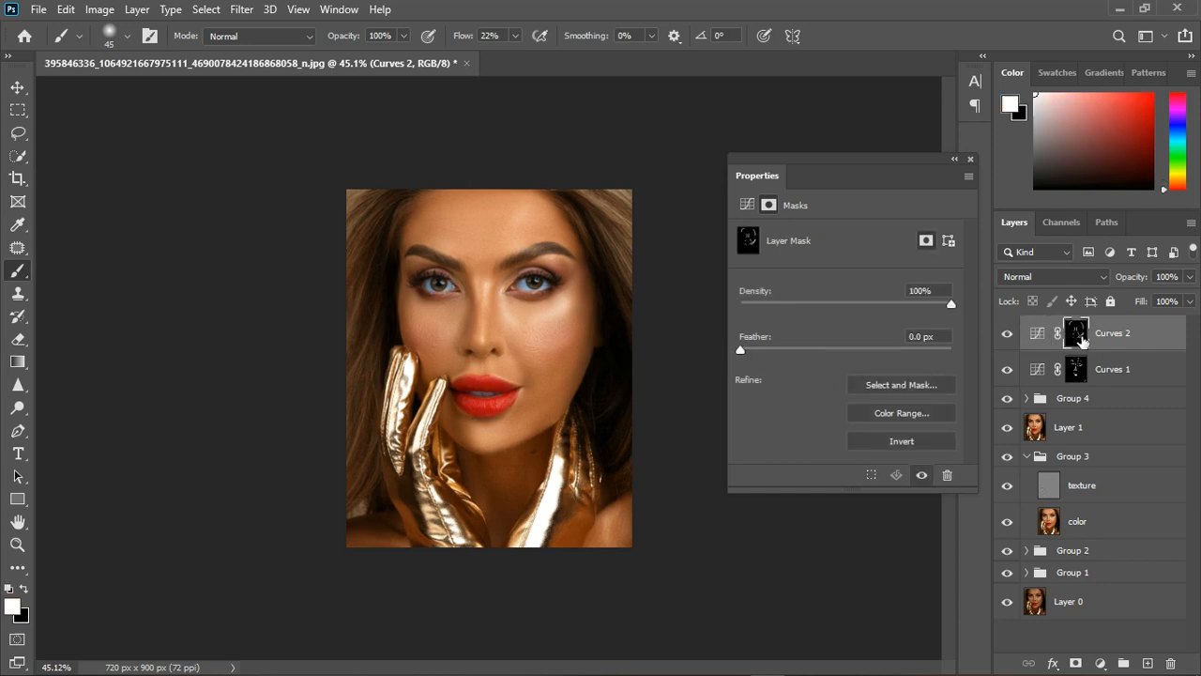
drag(743, 347, 769, 351)
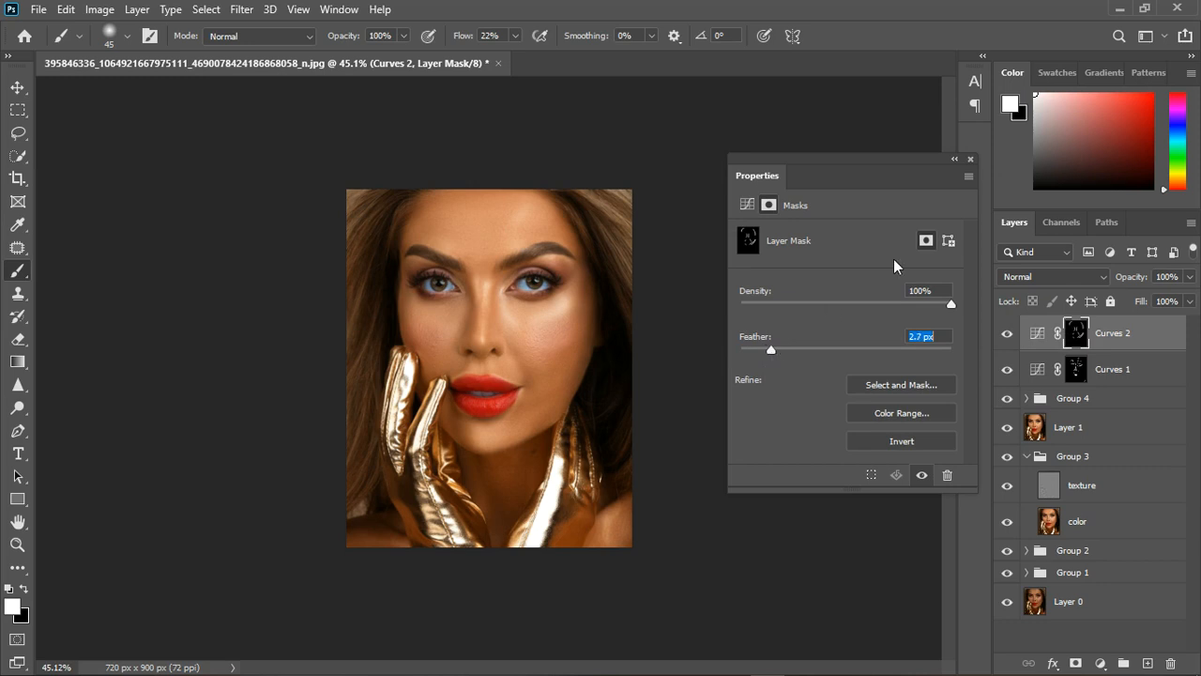
click(970, 160)
Feather the Curves 1 layer mask to soften the painted highlights.
click(1076, 369)
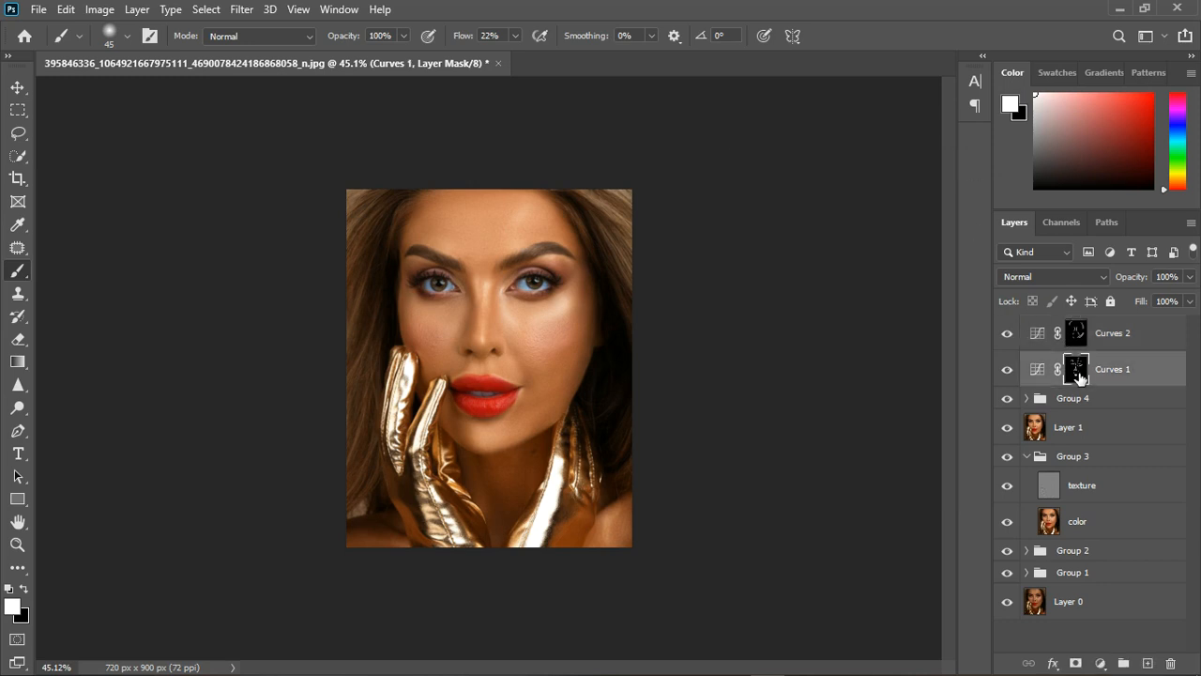
double_click(1036, 369)
click(768, 206)
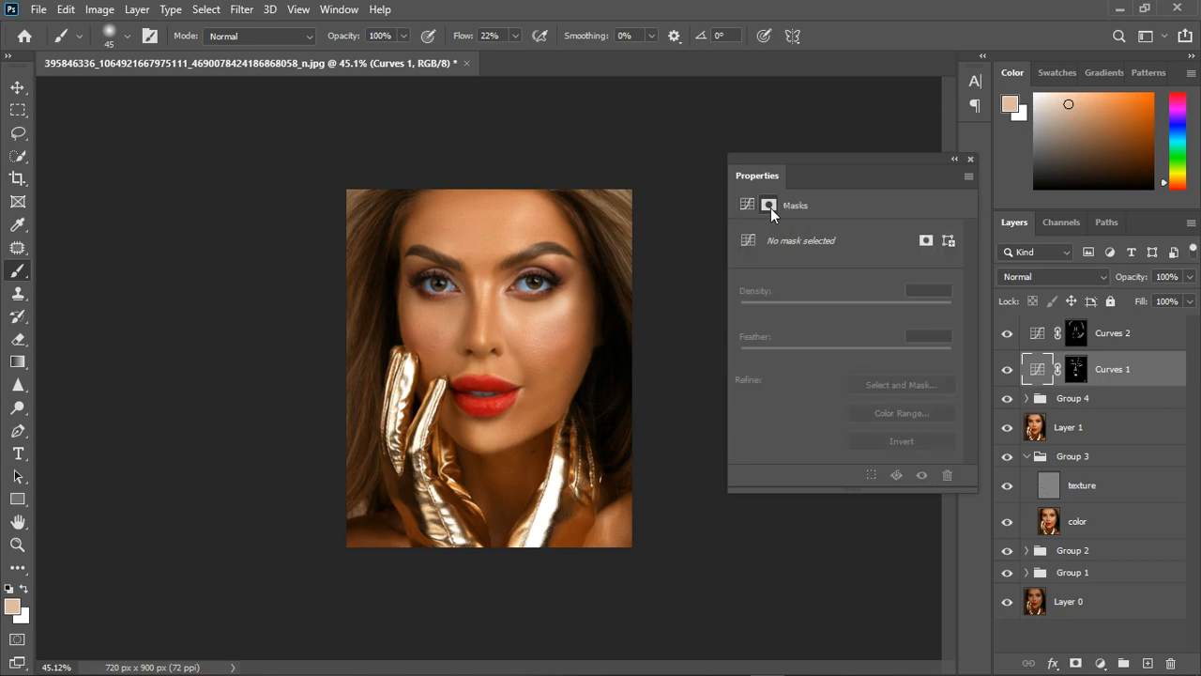
click(1076, 369)
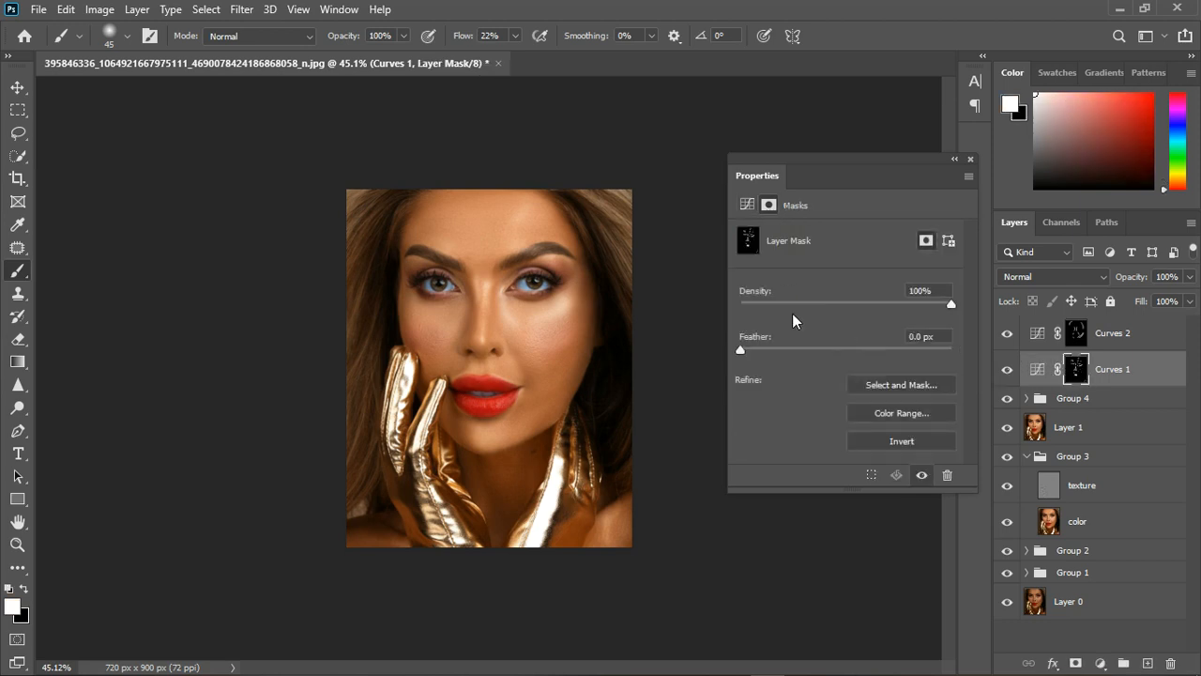
drag(743, 352, 788, 352)
click(970, 159)
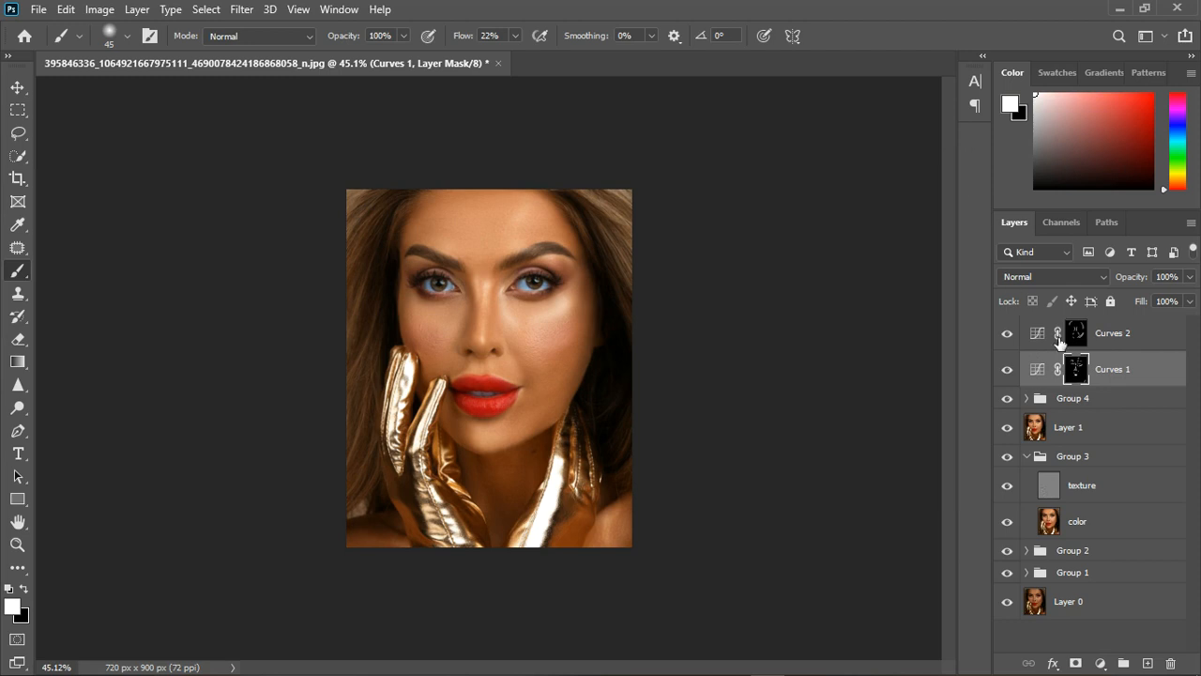
Group the two Curves layers and toggle the group's visibility to compare the contouring before and after.
shift+click(1152, 339)
click(1123, 663)
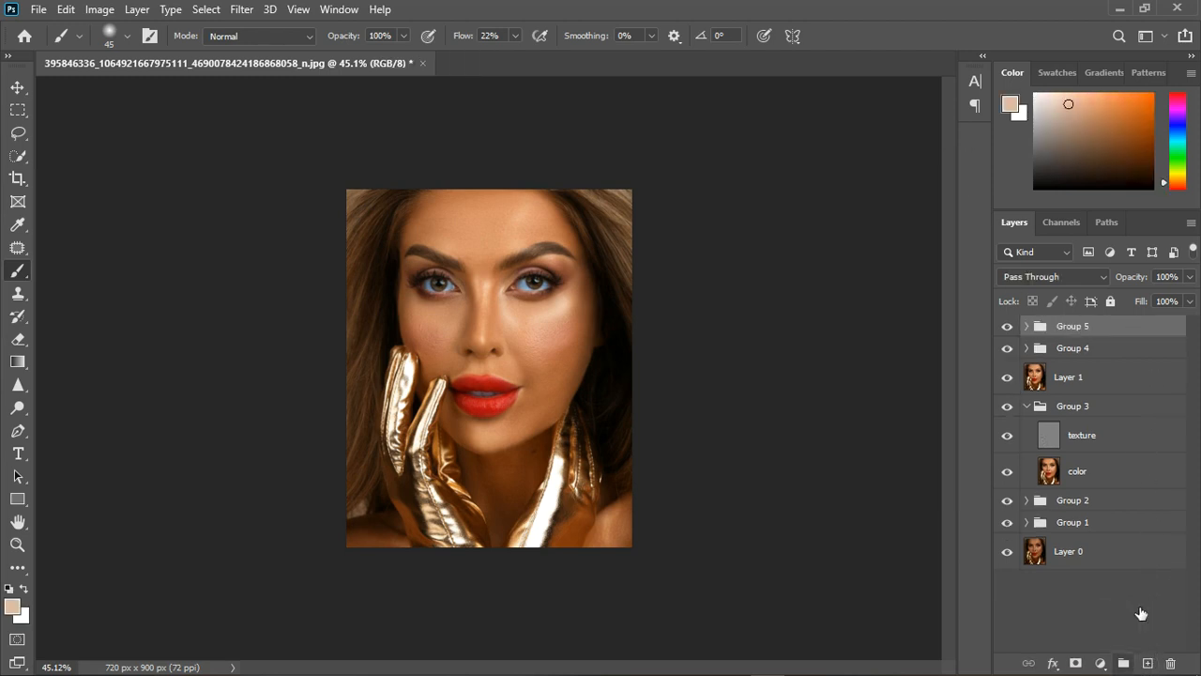
click(1007, 326)
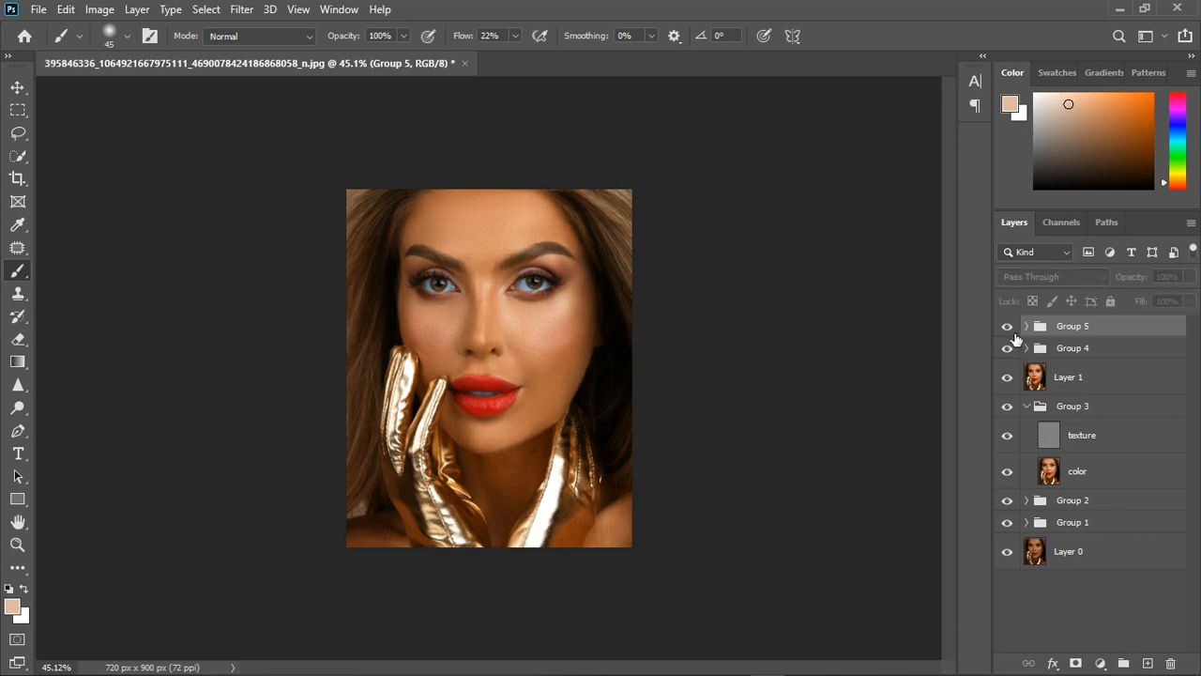
click(1008, 328)
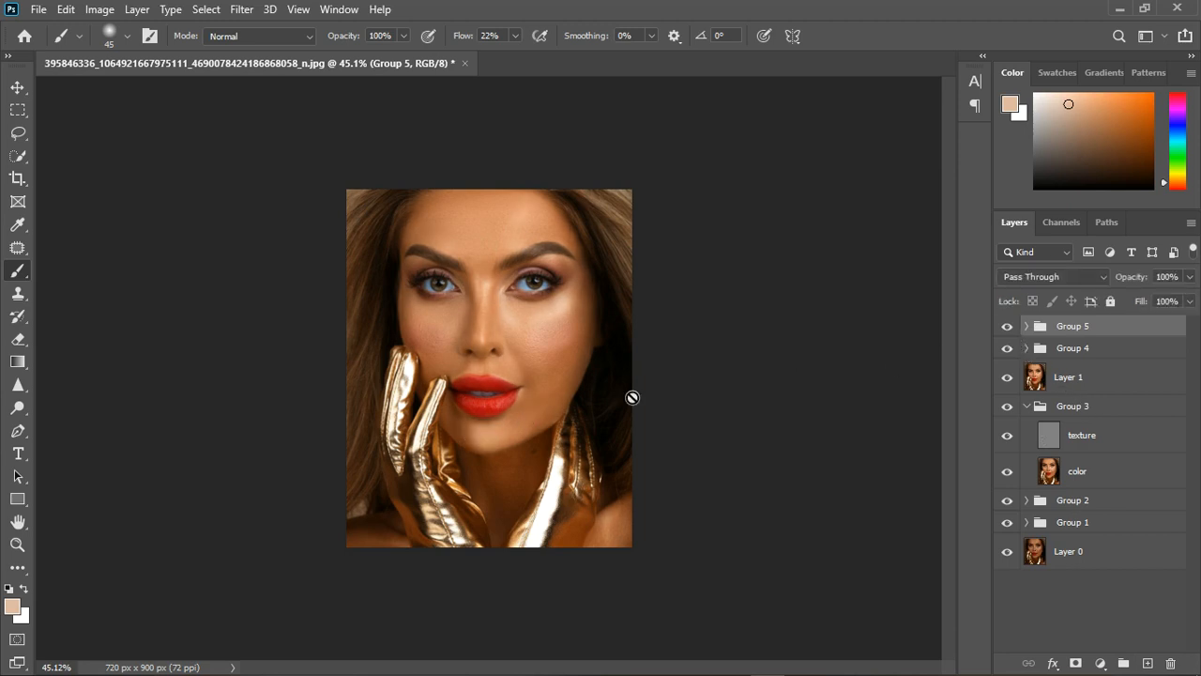
Try the contouring group at 70% opacity and toggle its visibility to compare the effect.
click(1189, 277)
drag(1187, 297, 1170, 297)
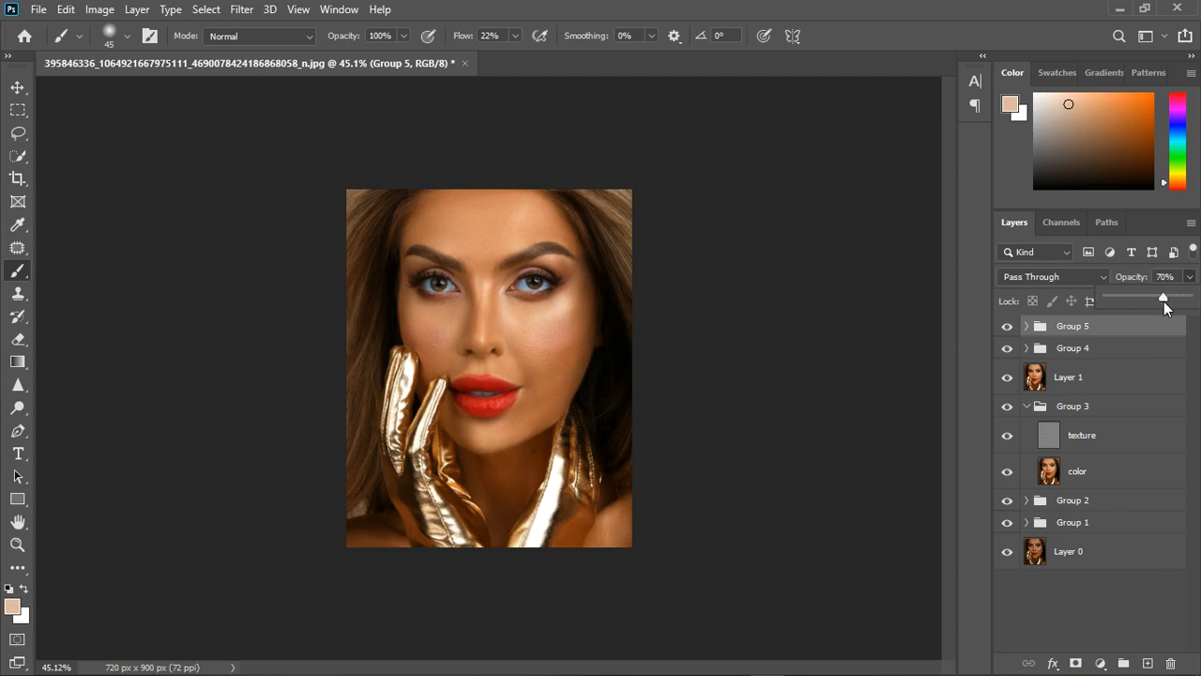
click(1017, 332)
click(1017, 332)
click(1017, 332)
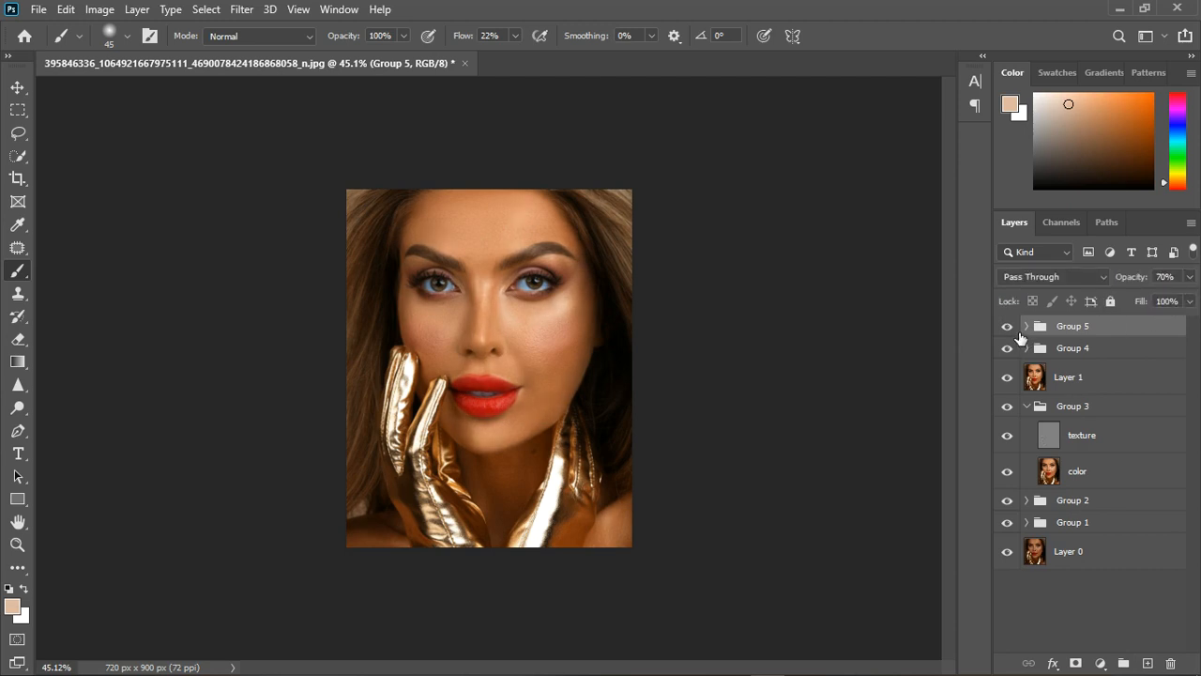
click(1013, 331)
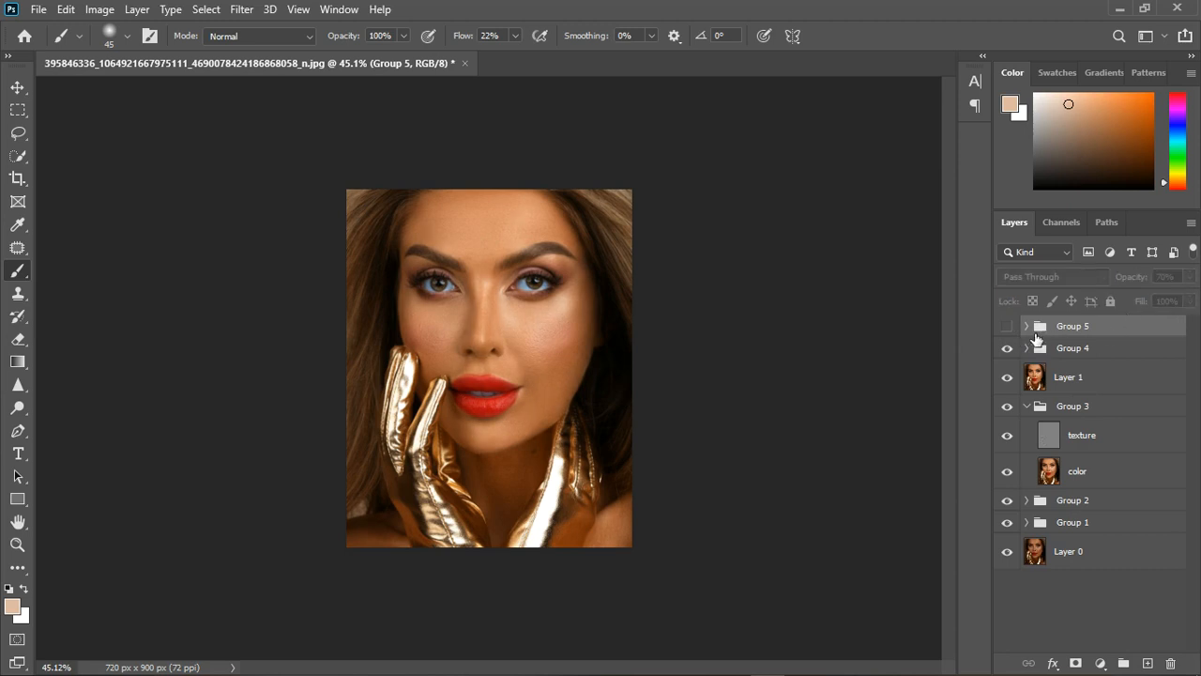
click(1011, 329)
Set the contouring group's opacity to 54% and compare the portrait with the group hidden and shown.
click(1189, 277)
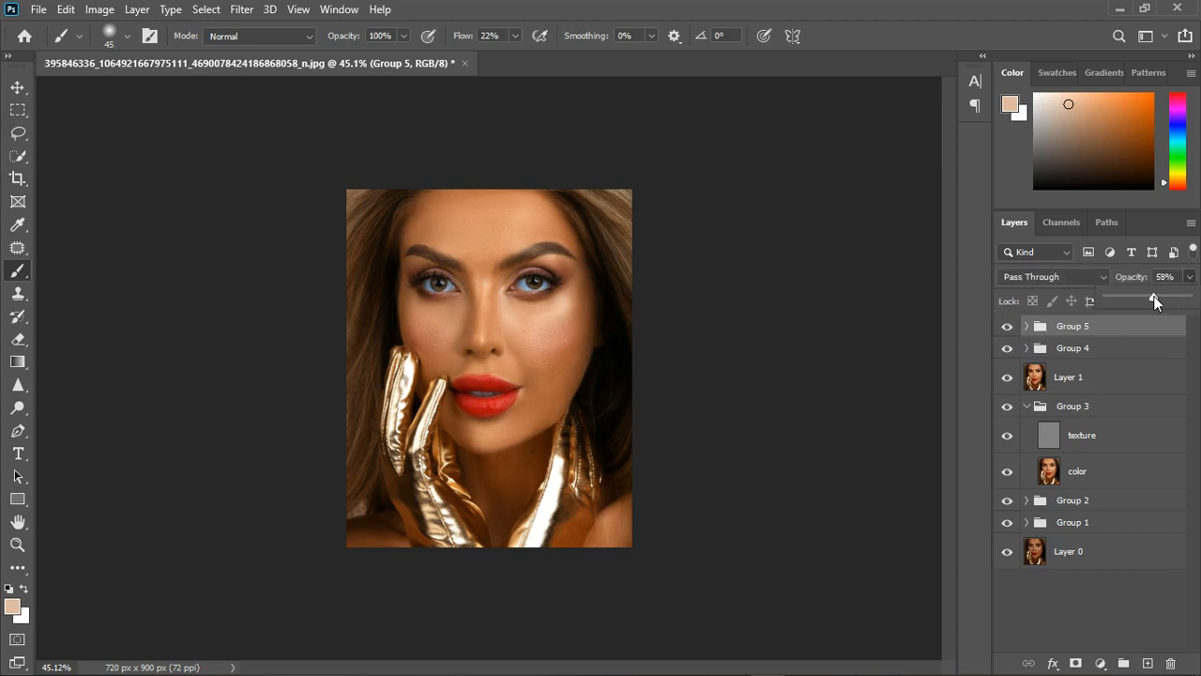
drag(1153, 296, 1151, 295)
click(1019, 331)
click(1019, 331)
click(1019, 331)
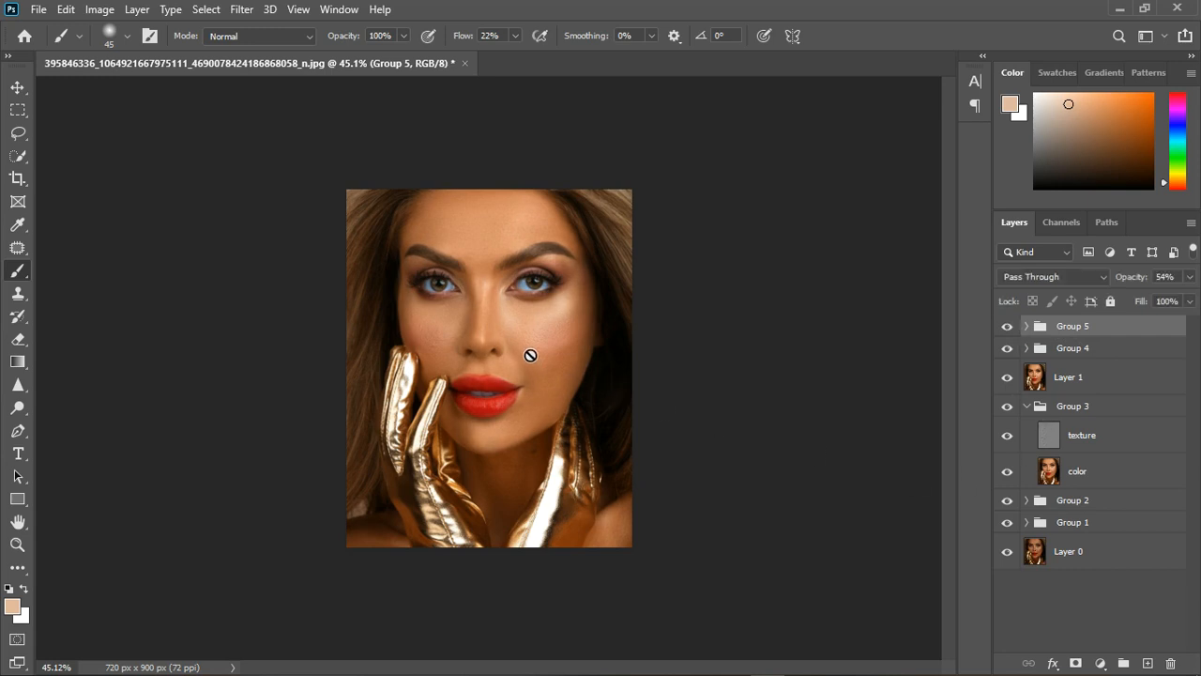
scroll(531, 355, up, 2)
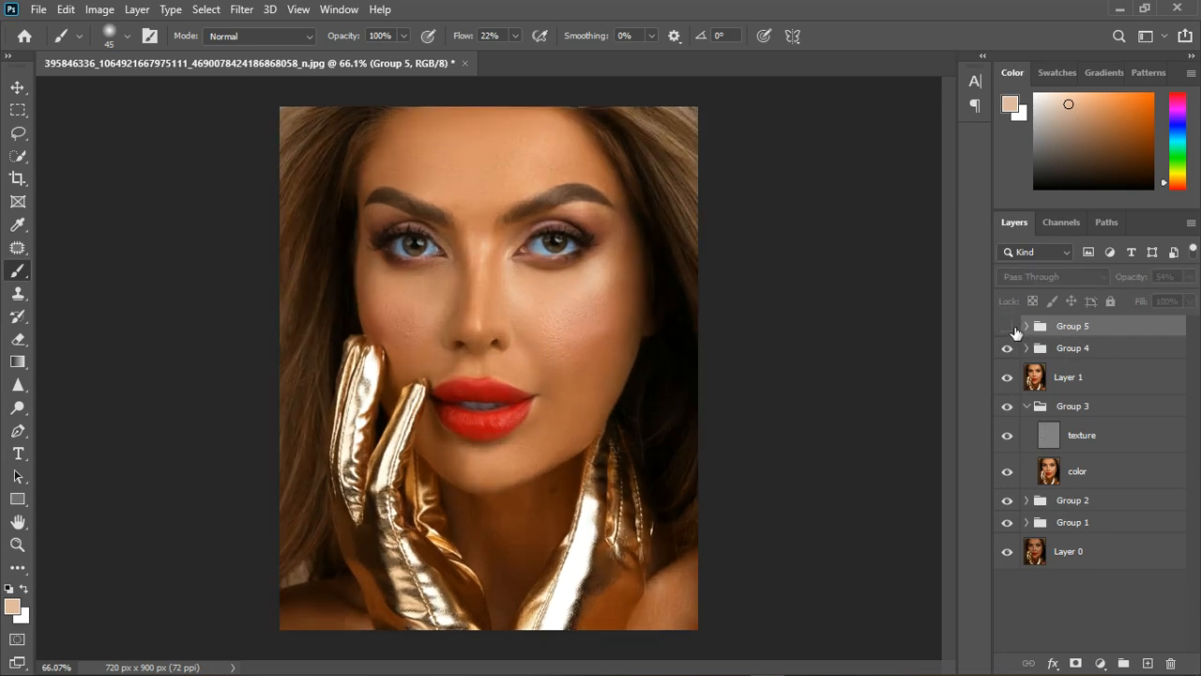
click(1013, 329)
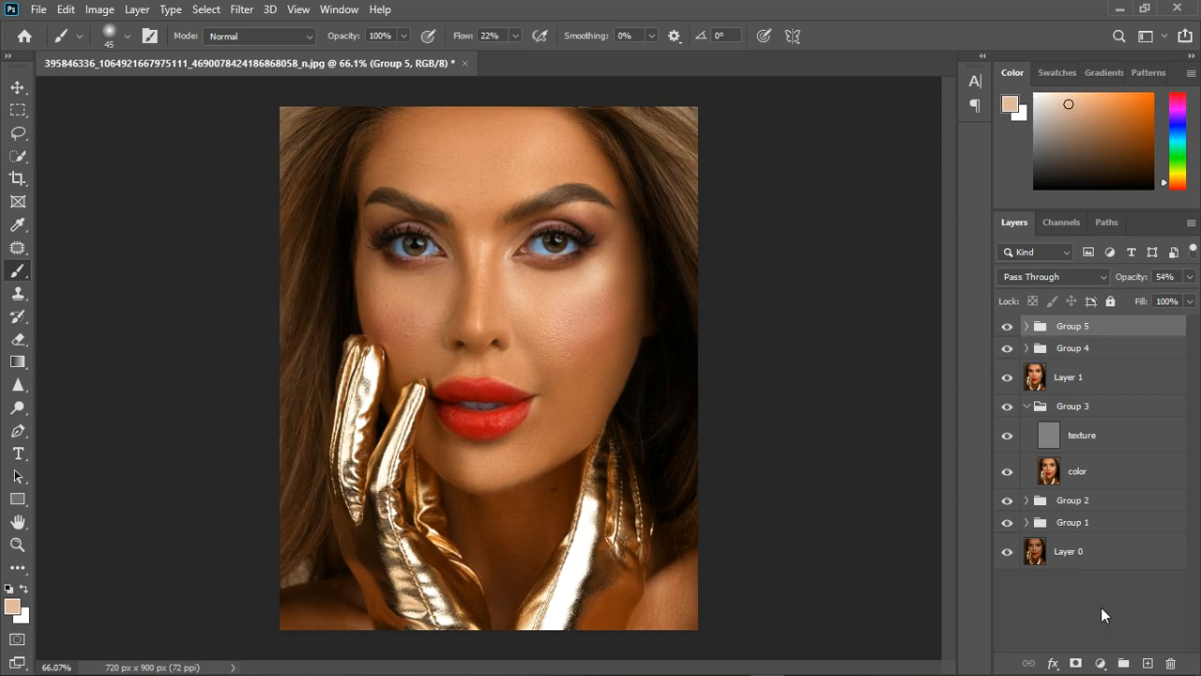
Add a Color Balance adjustment layer above the groups and shift its midtones slightly toward yellow and red.
click(1101, 662)
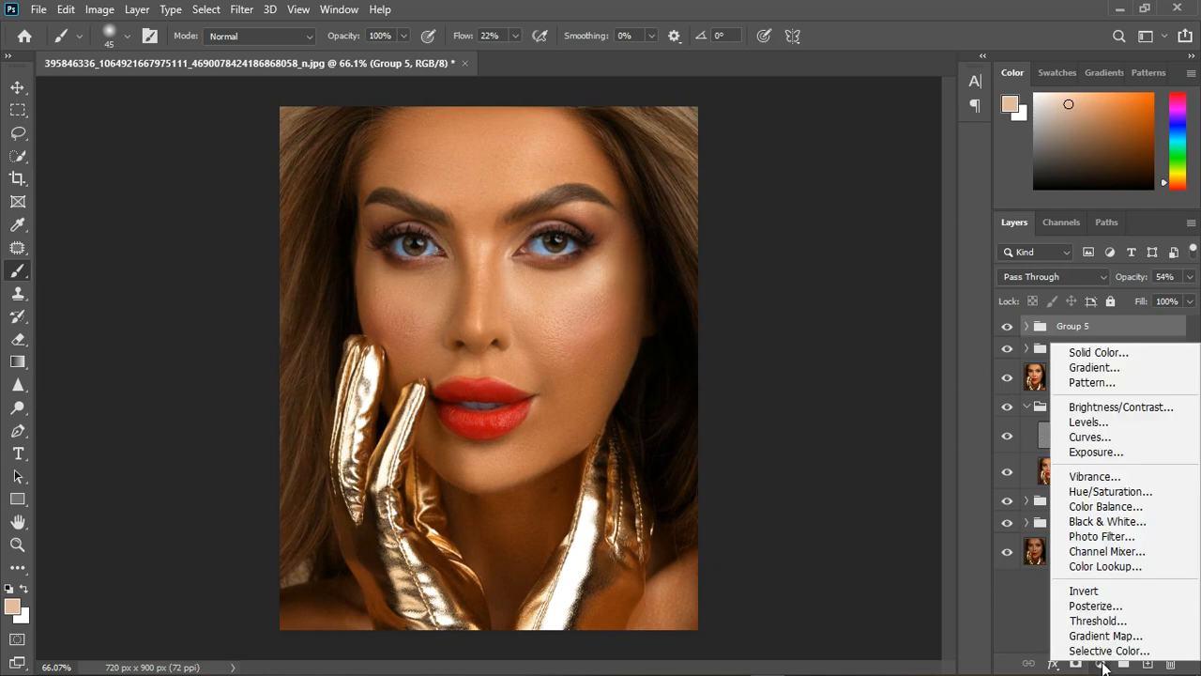
click(1104, 506)
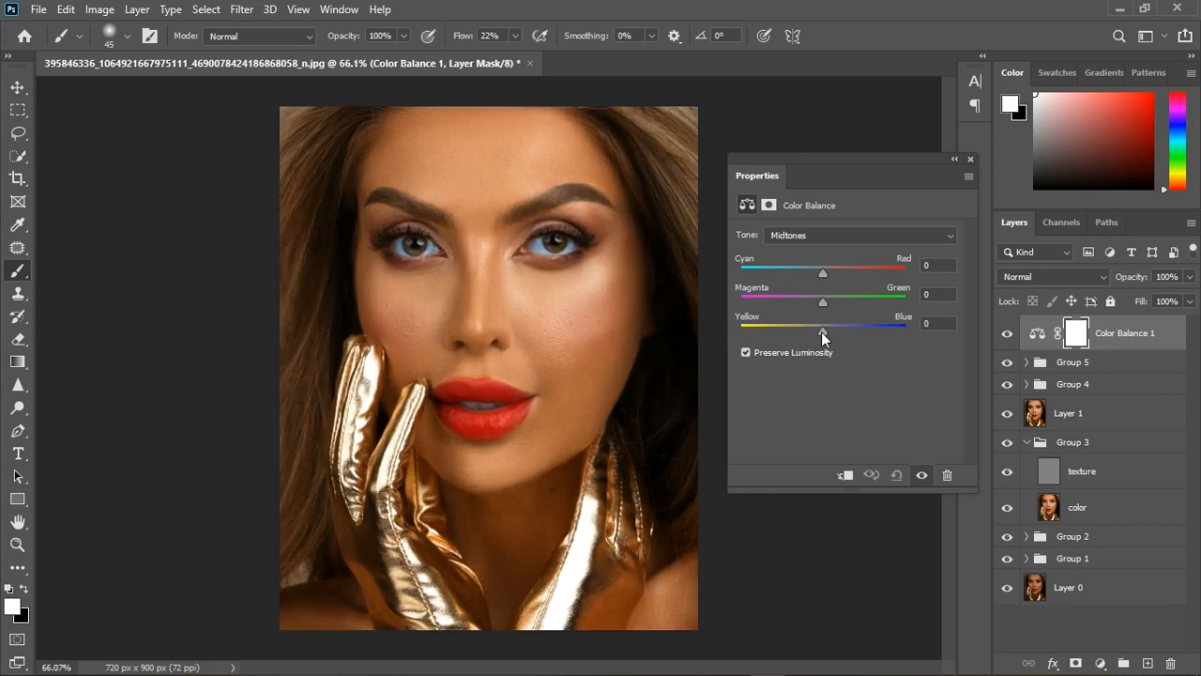
drag(821, 331, 817, 336)
drag(820, 333, 827, 272)
Adjust the Color Balance highlights to +3 green and -5 yellow, and fine-tune their cyan-red balance.
click(824, 238)
click(820, 279)
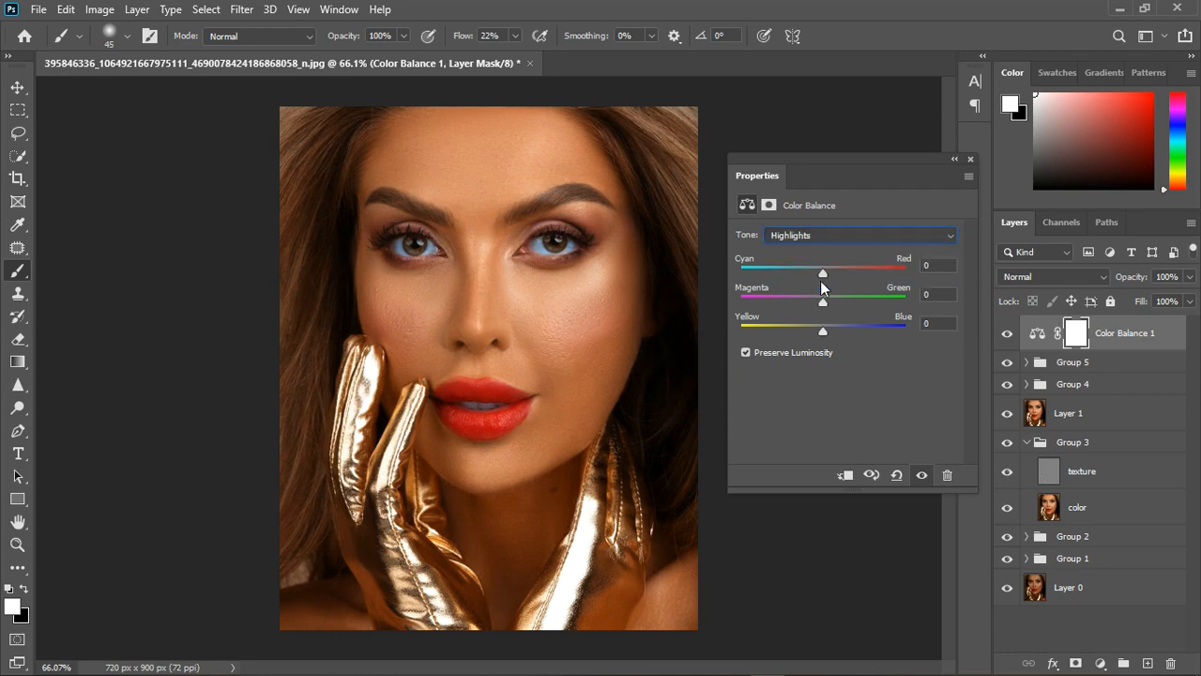
drag(831, 331, 819, 335)
drag(825, 301, 824, 307)
drag(835, 305, 829, 276)
drag(823, 276, 821, 278)
Shift the Color Balance shadows slightly toward blue and cyan.
click(826, 235)
click(827, 253)
drag(824, 333, 828, 333)
drag(824, 301, 817, 275)
Return to the Color Balance highlights, refine their color sliders, and close the adjustment settings.
click(825, 237)
click(822, 275)
drag(819, 333, 821, 334)
drag(831, 300, 830, 273)
click(970, 159)
Compare the portrait with the Color Balance 1 layer hidden and shown.
scroll(632, 281, down, 3)
scroll(555, 324, up, 3)
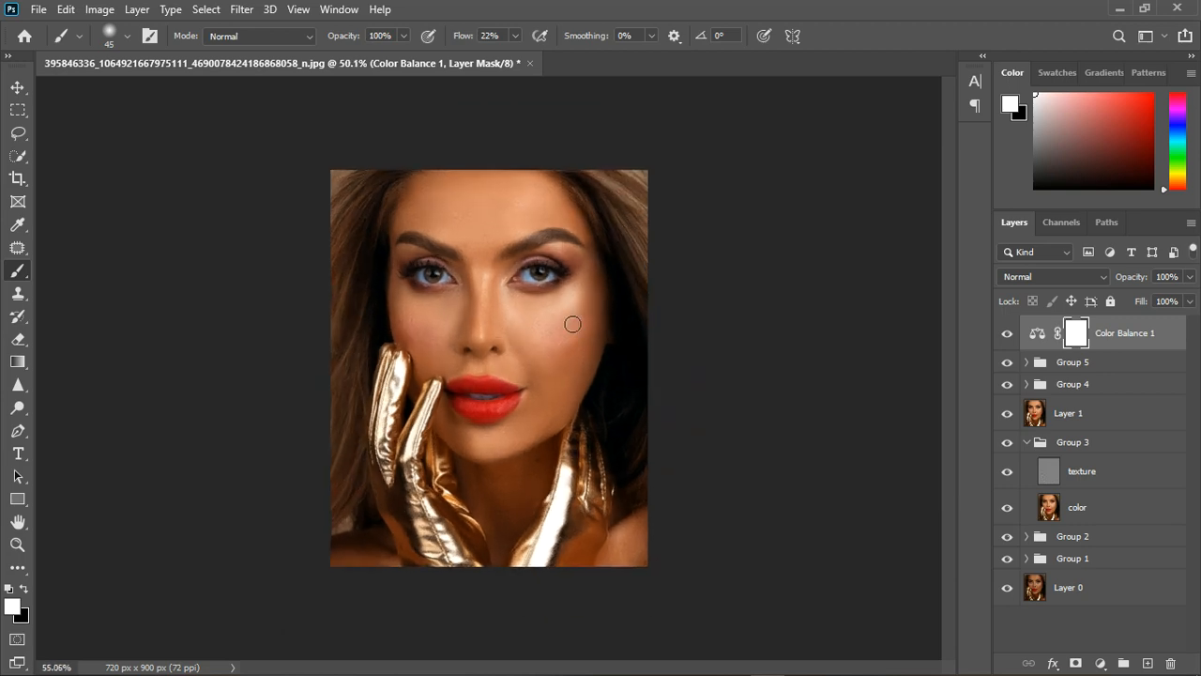
click(1008, 335)
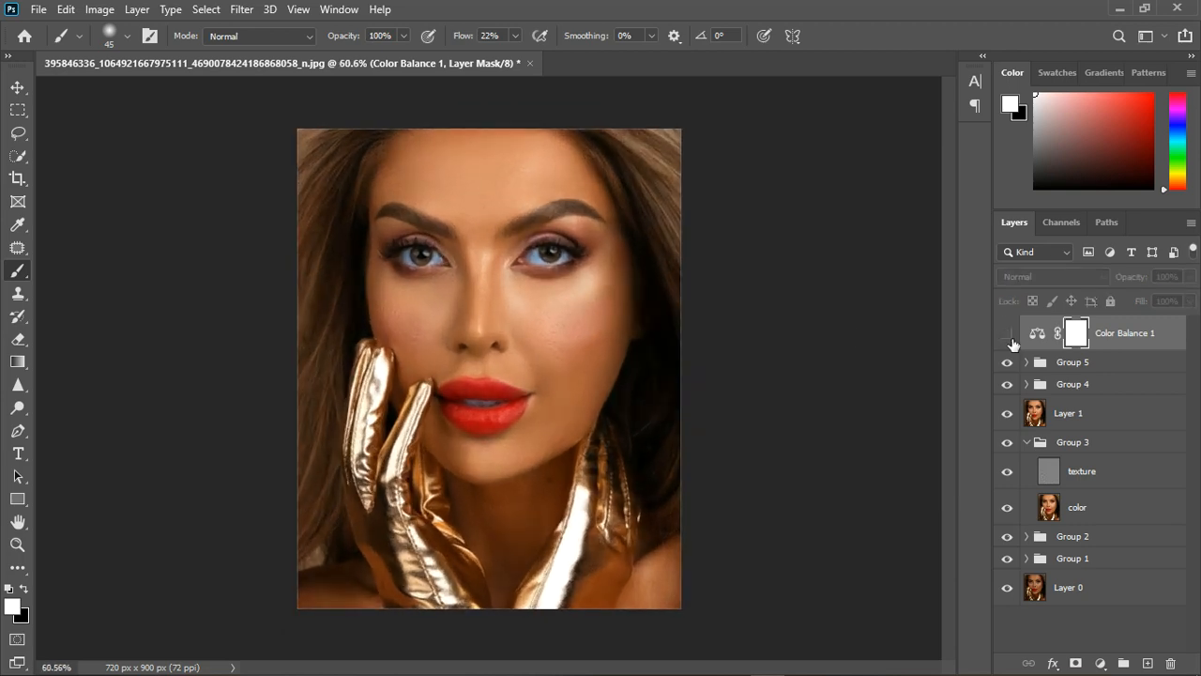
click(1010, 338)
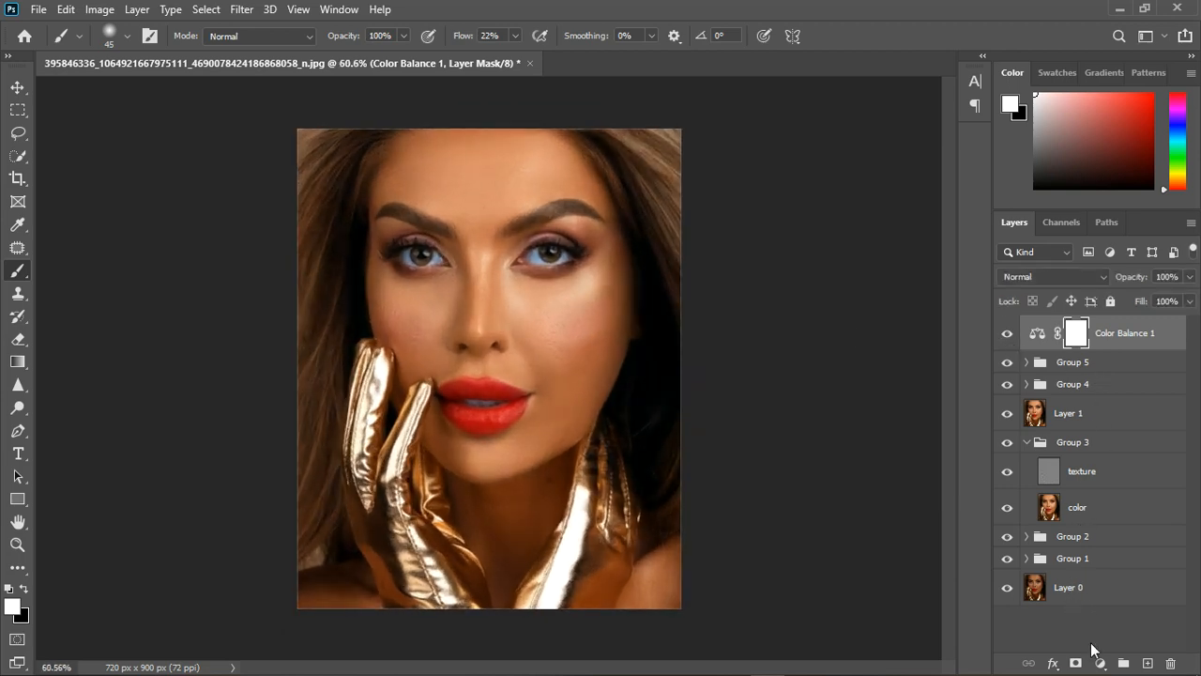
Add an Exposure adjustment layer with exposure +0.28 and fine-tuned gamma correction, comparing the portrait with it hidden and shown.
click(1101, 662)
click(1109, 454)
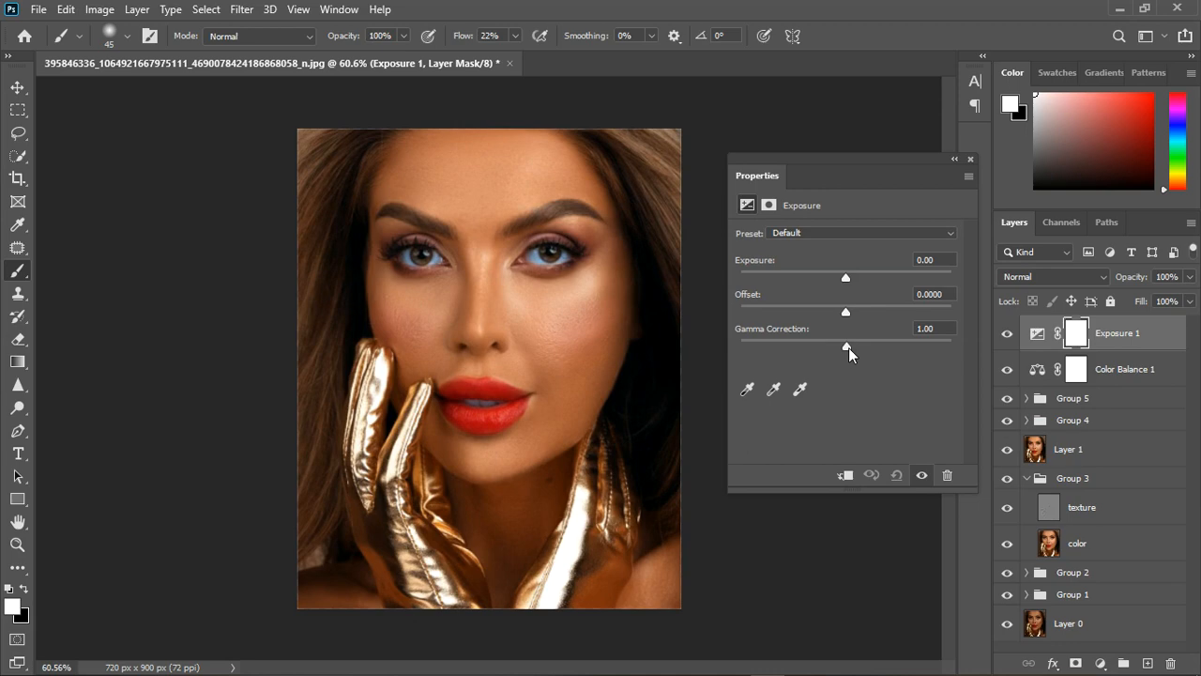
drag(850, 347, 851, 347)
drag(848, 278, 850, 275)
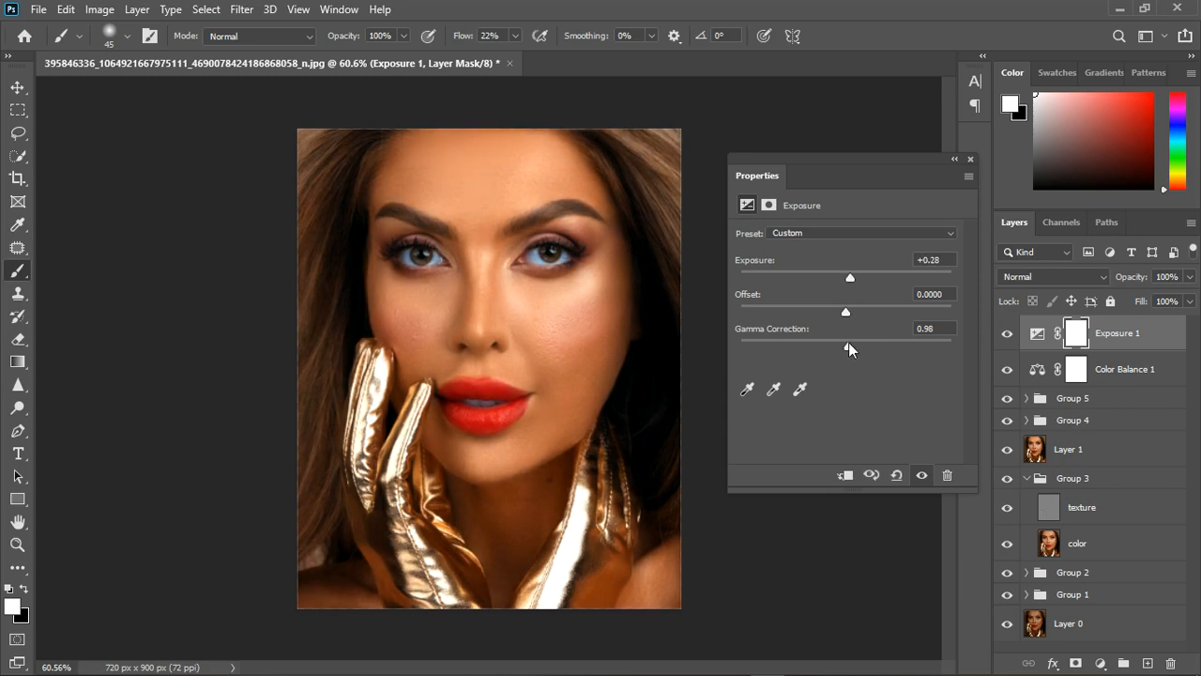
drag(848, 346, 847, 349)
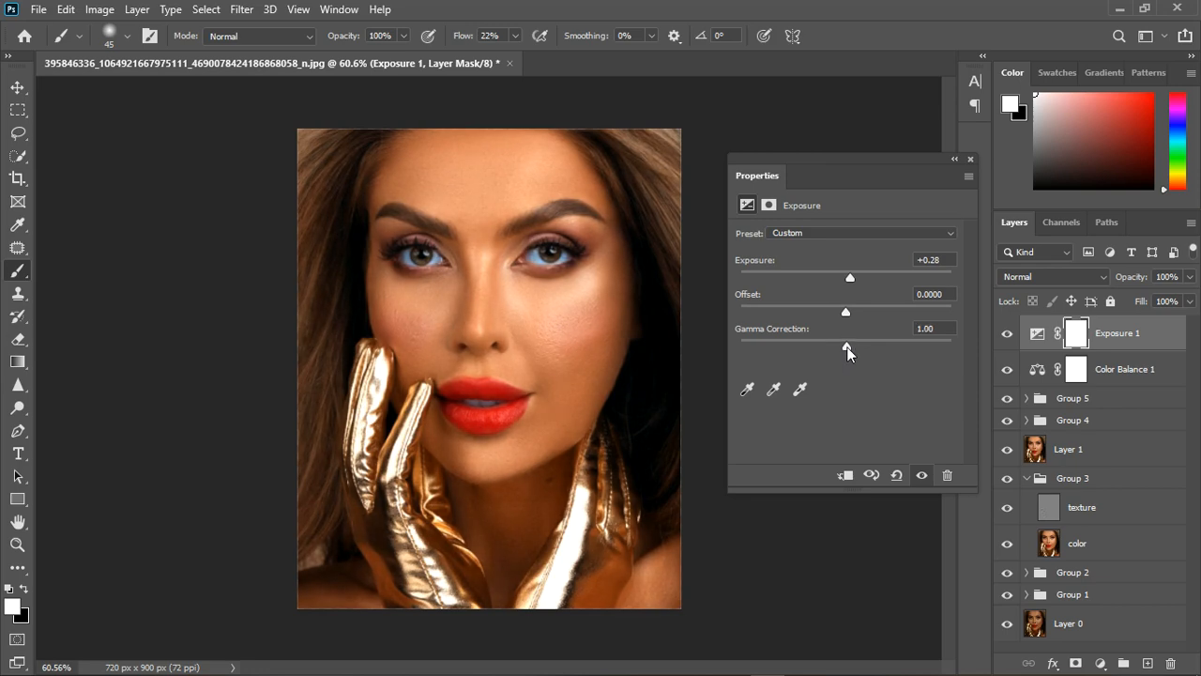
click(971, 160)
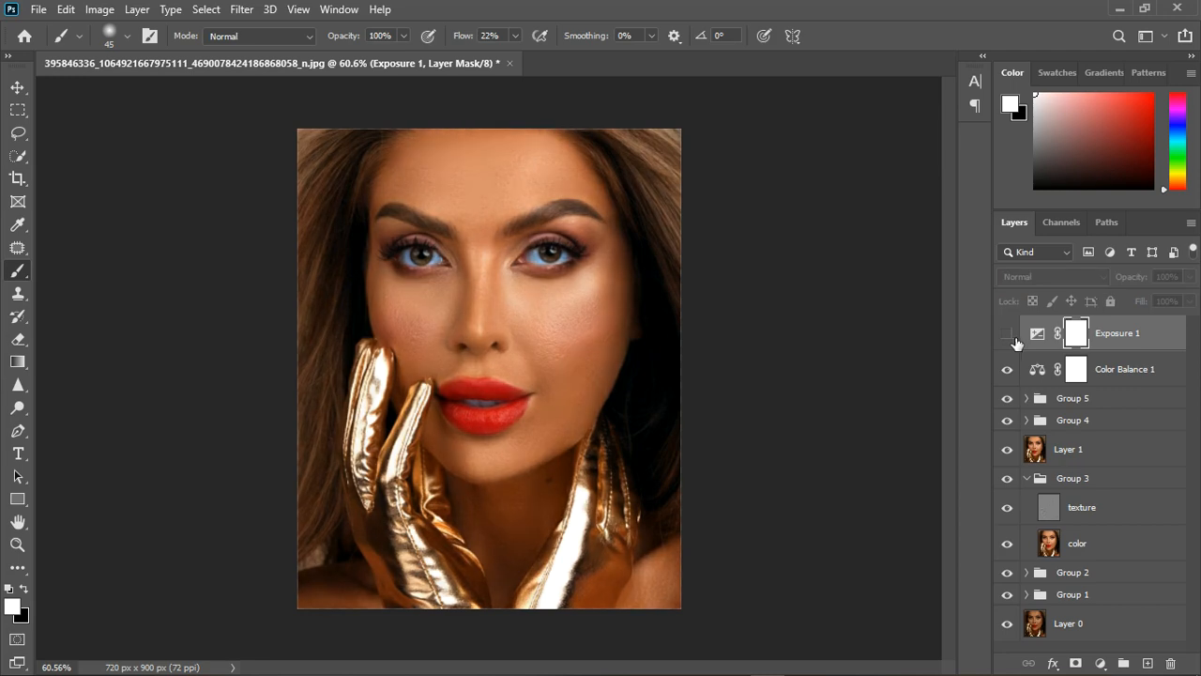
click(1007, 334)
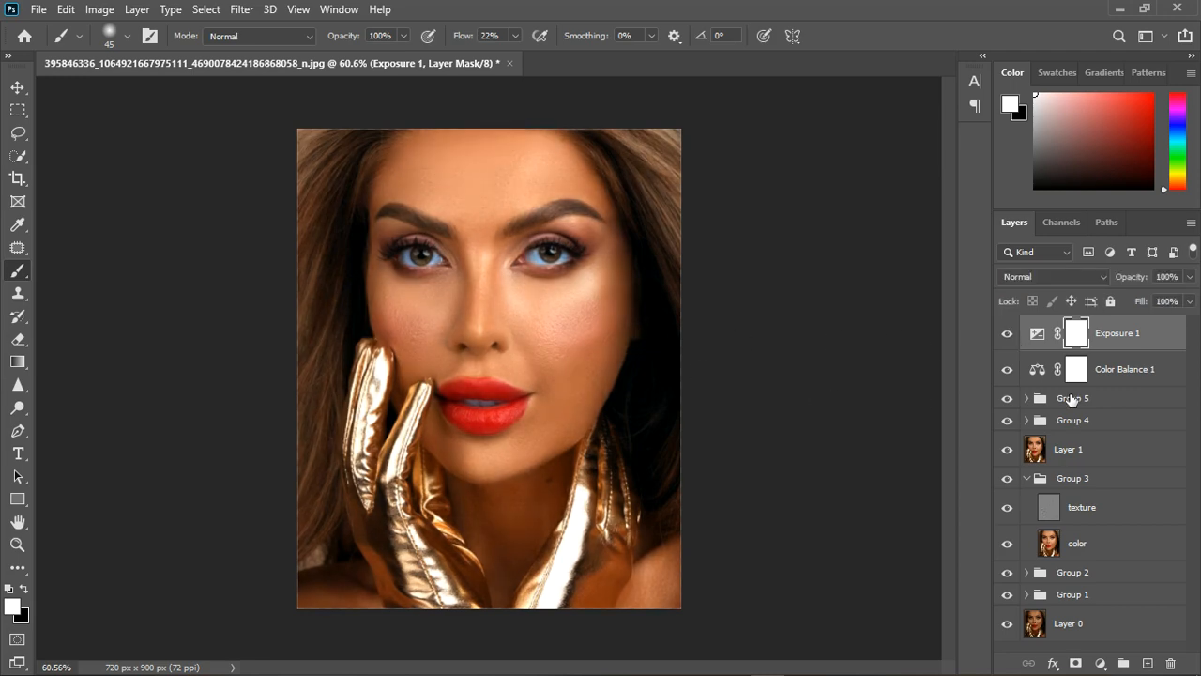
Group the Color Balance 1 and Exposure 1 layers, and stamp all visible layers into a new merged layer on top.
shift+click(1123, 380)
click(1131, 663)
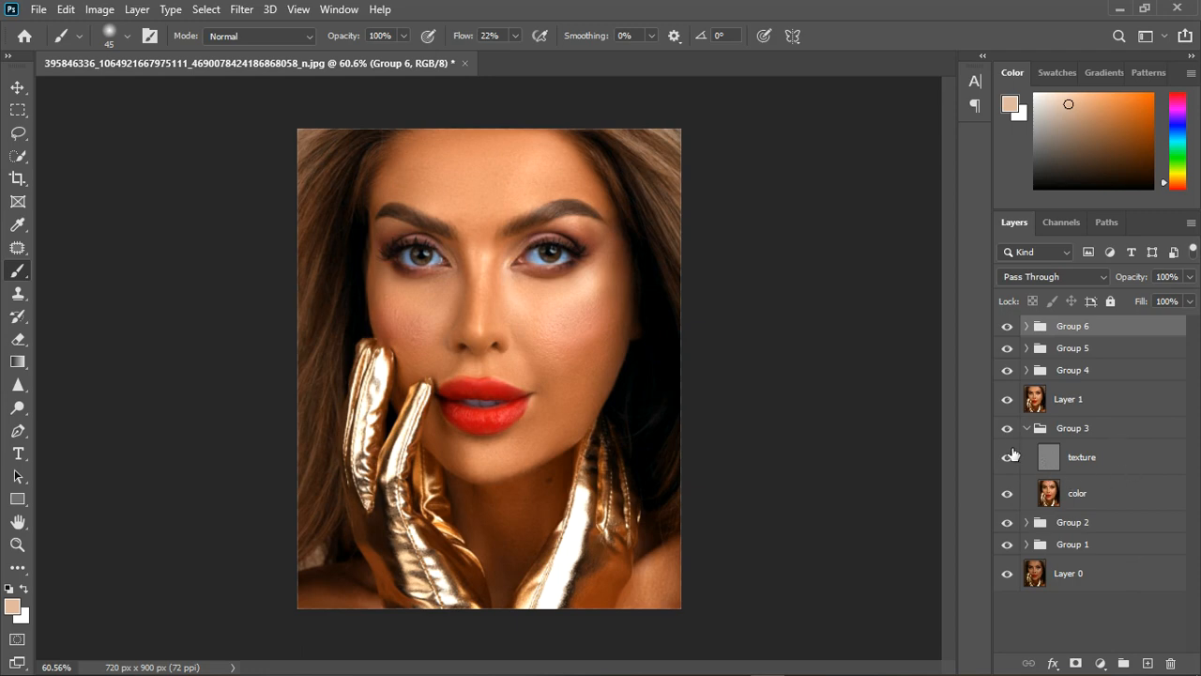
click(1007, 399)
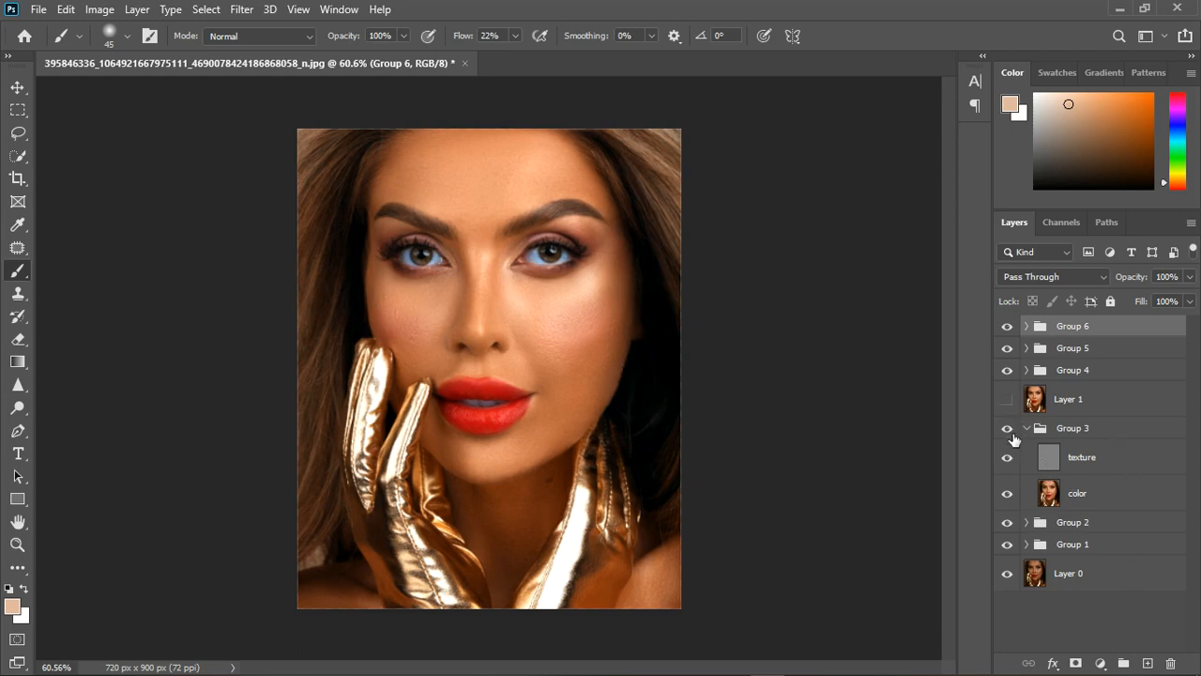
click(1007, 400)
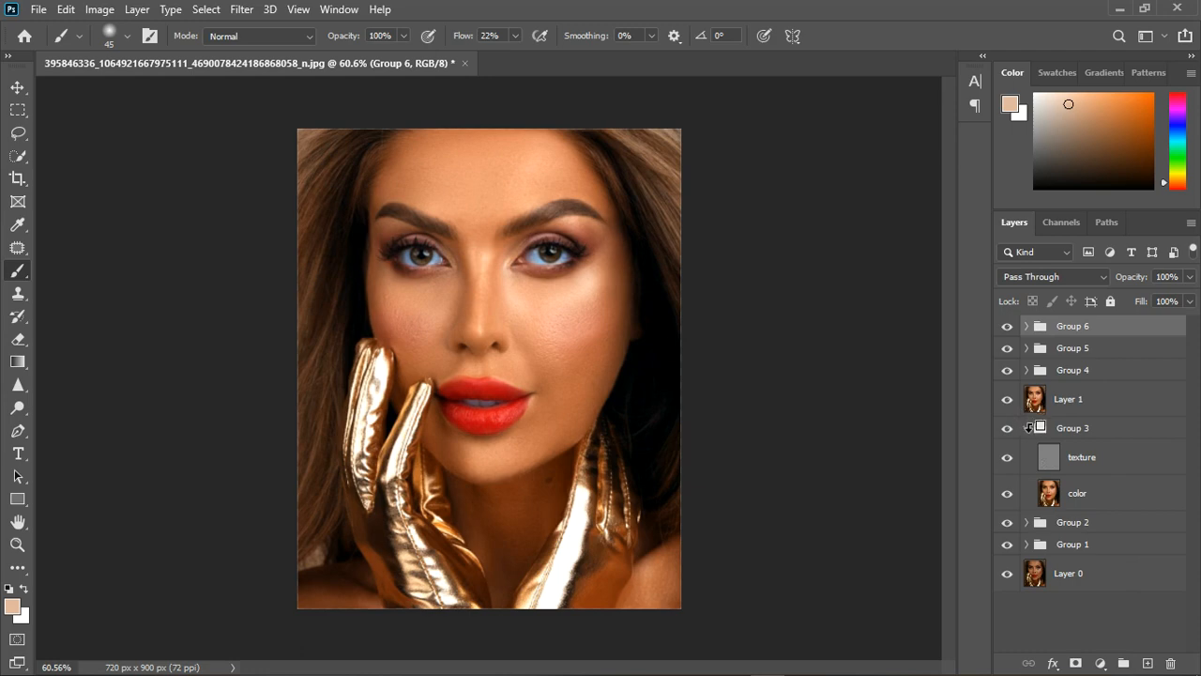
key(ctrl+shift+alt+e)
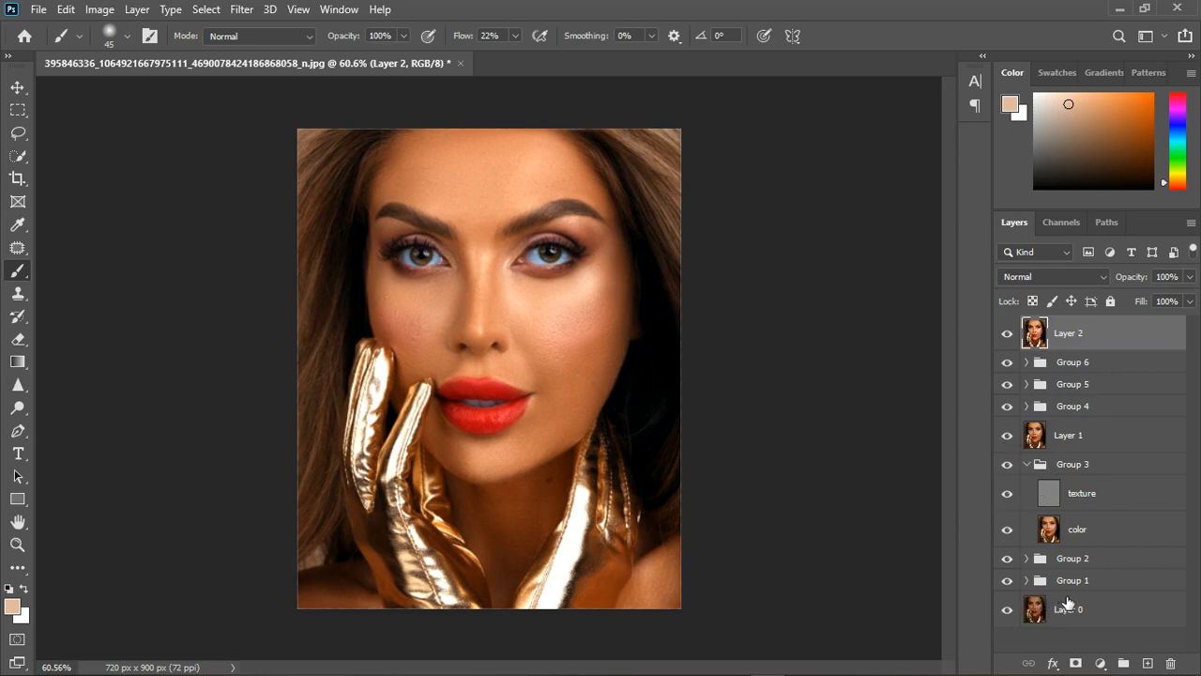
Hide every layer and group above Group 1, and toggle Group 2's visibility to compare its effect.
click(1013, 526)
drag(1016, 523, 1016, 333)
click(1012, 559)
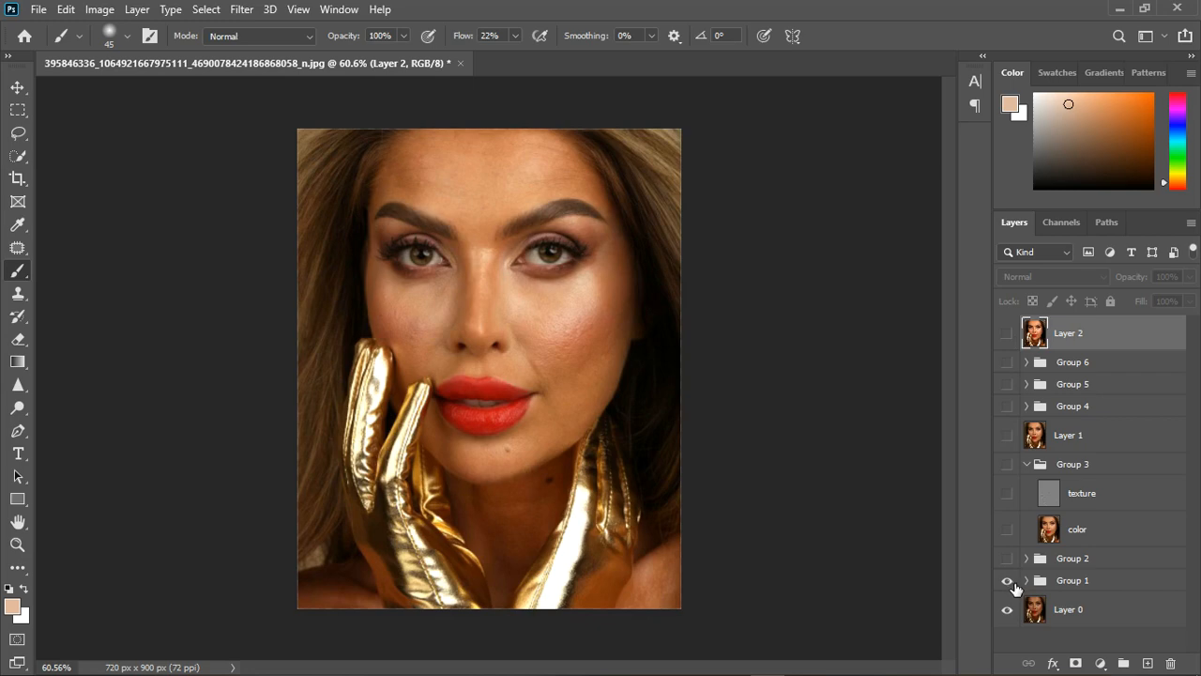
click(1007, 559)
click(1013, 560)
click(1029, 565)
click(1028, 559)
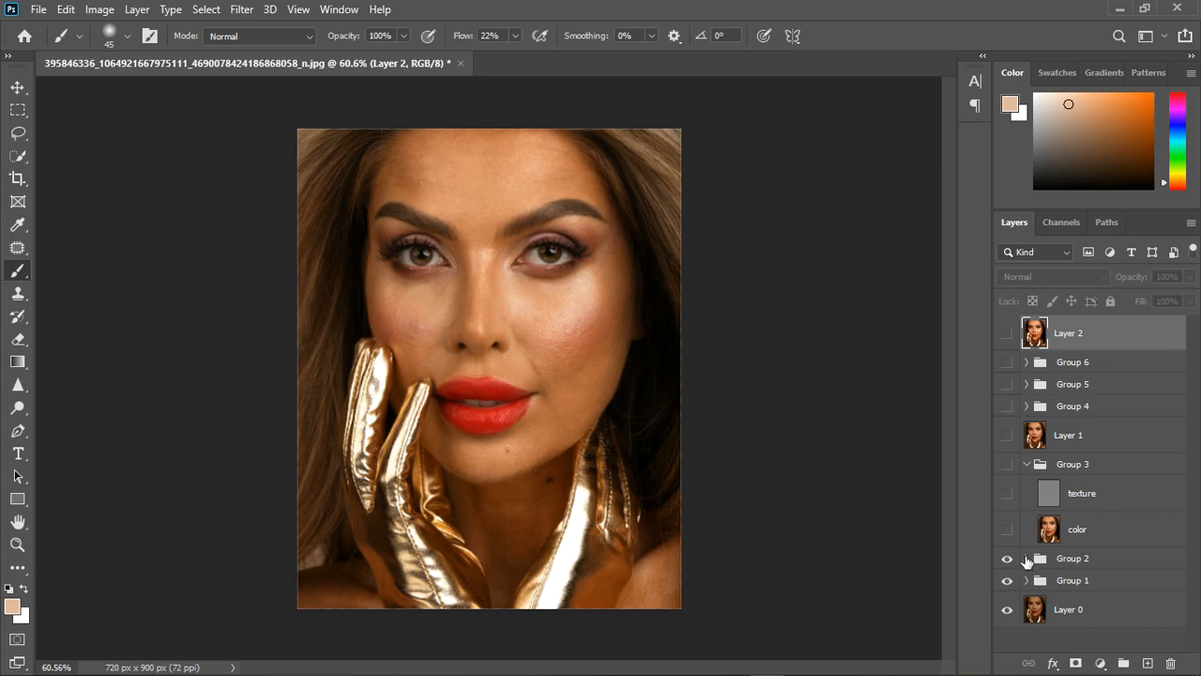
Show the color and texture layers of Group 3 and toggle the group to compare the skin smoothing.
click(1009, 531)
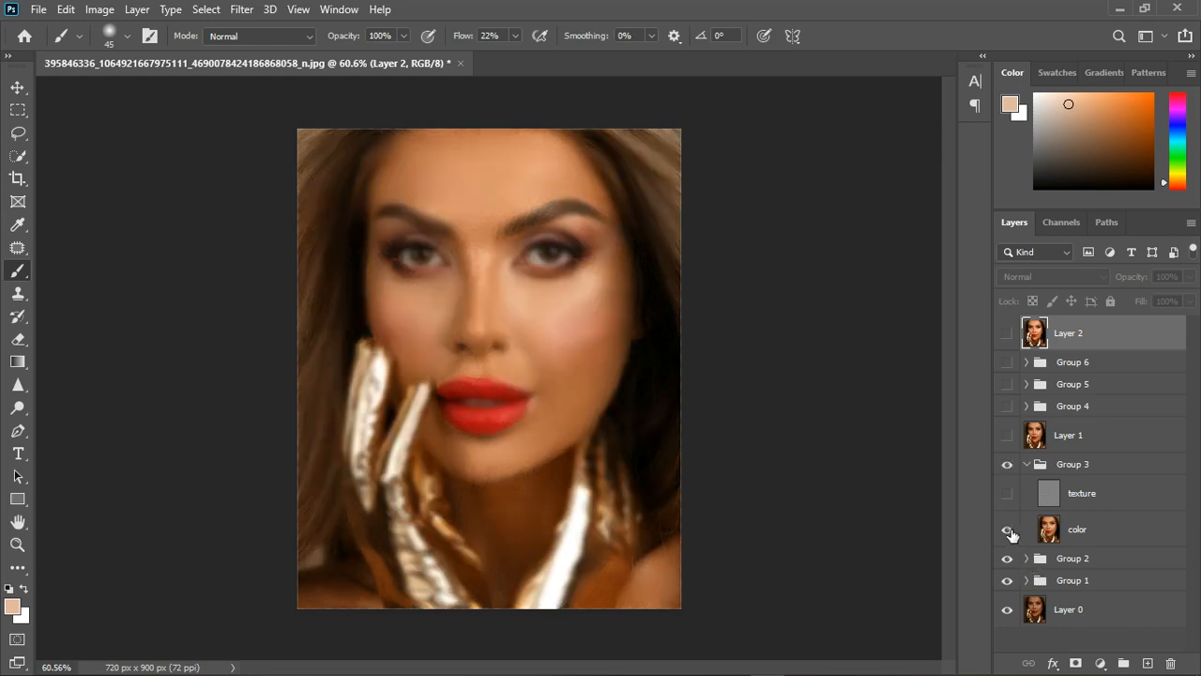
click(1009, 494)
click(1010, 465)
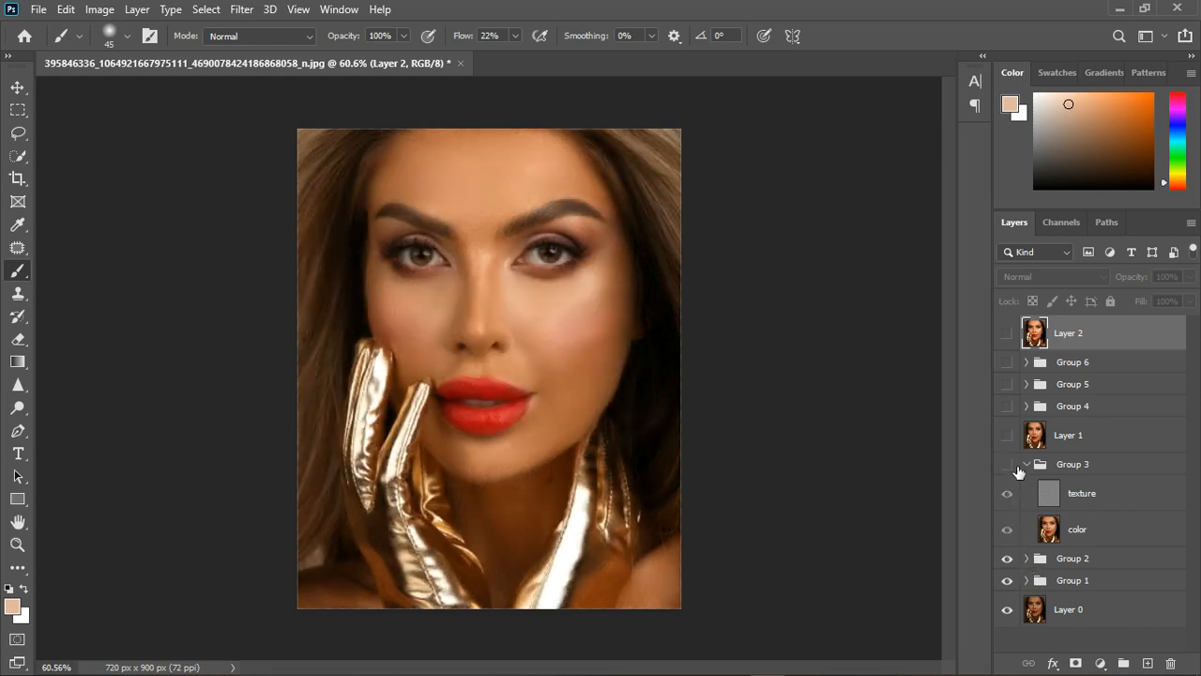
click(1010, 464)
Check Layer 1's effect and show Groups 4, 5 and 6 one after another to review each retouching stage.
click(1008, 435)
click(1007, 407)
click(1007, 385)
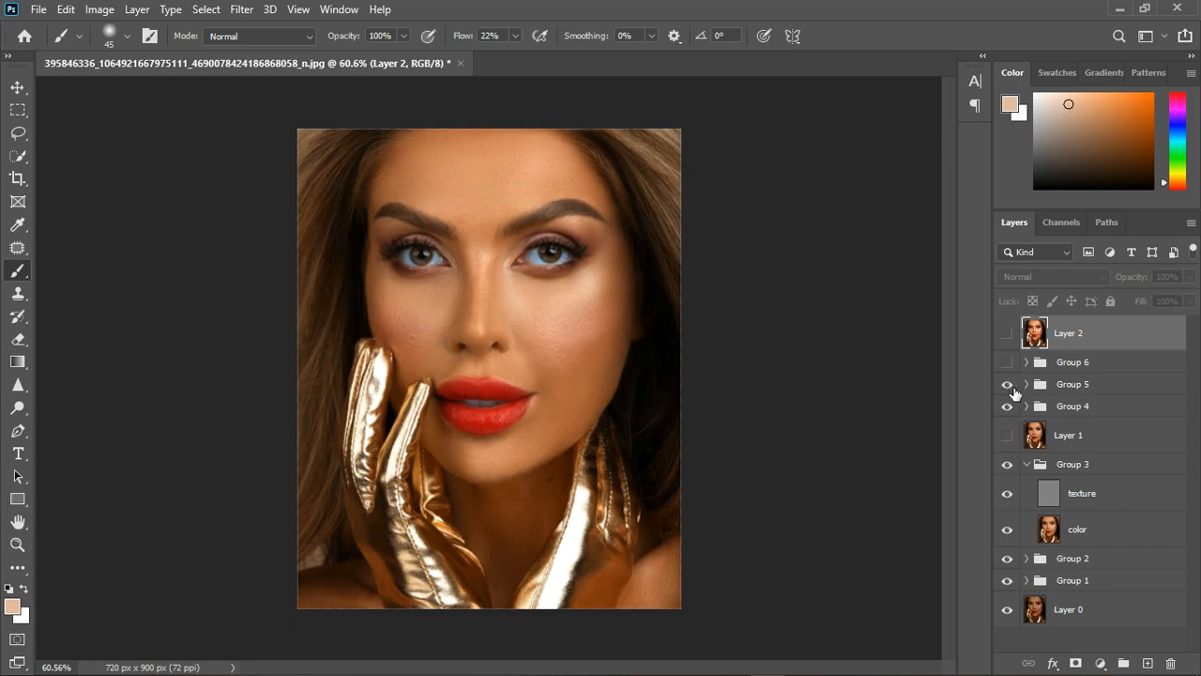
click(1008, 363)
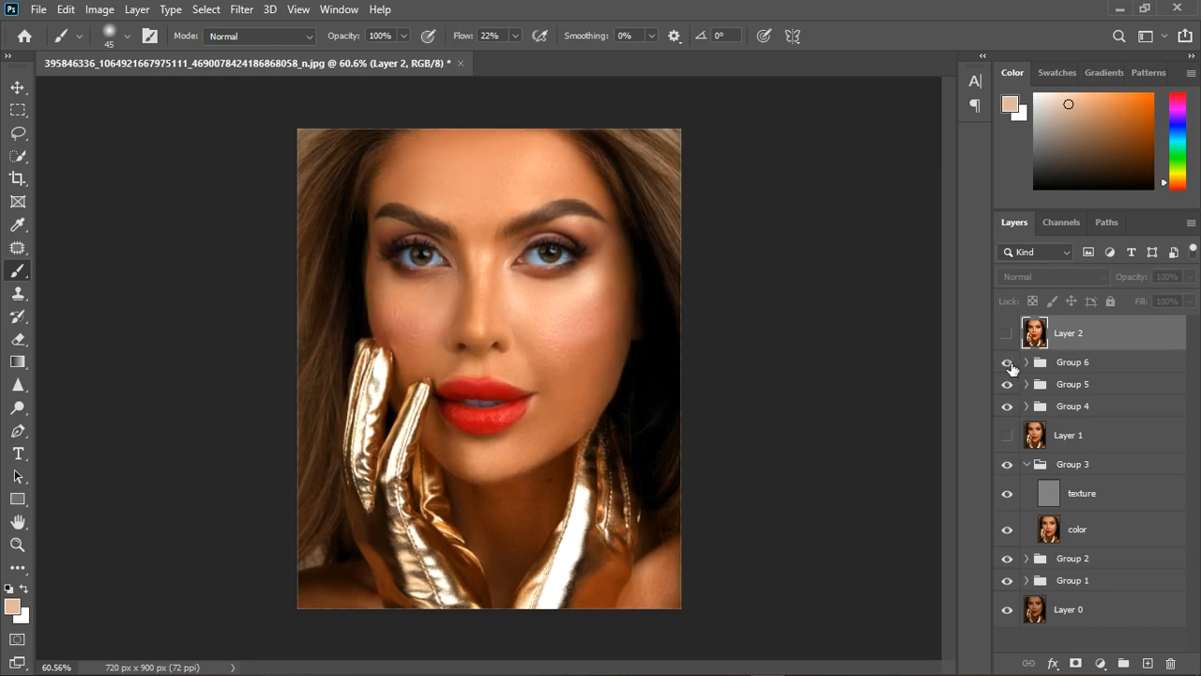